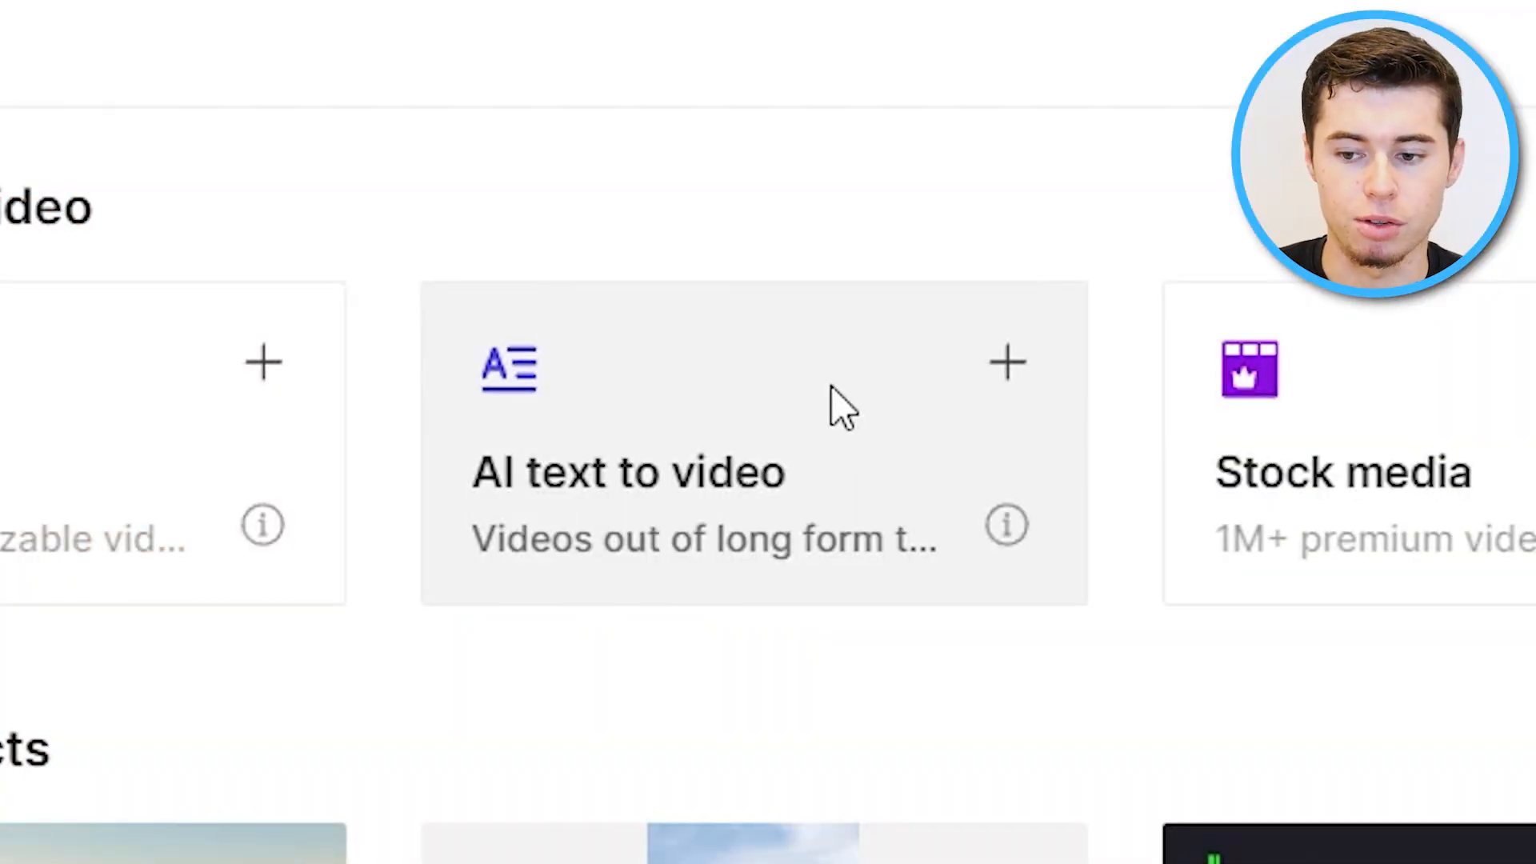
Open AI text to video and browse the suggested templates.
left_click(831, 389)
scroll(1231, 428, "down", 20)
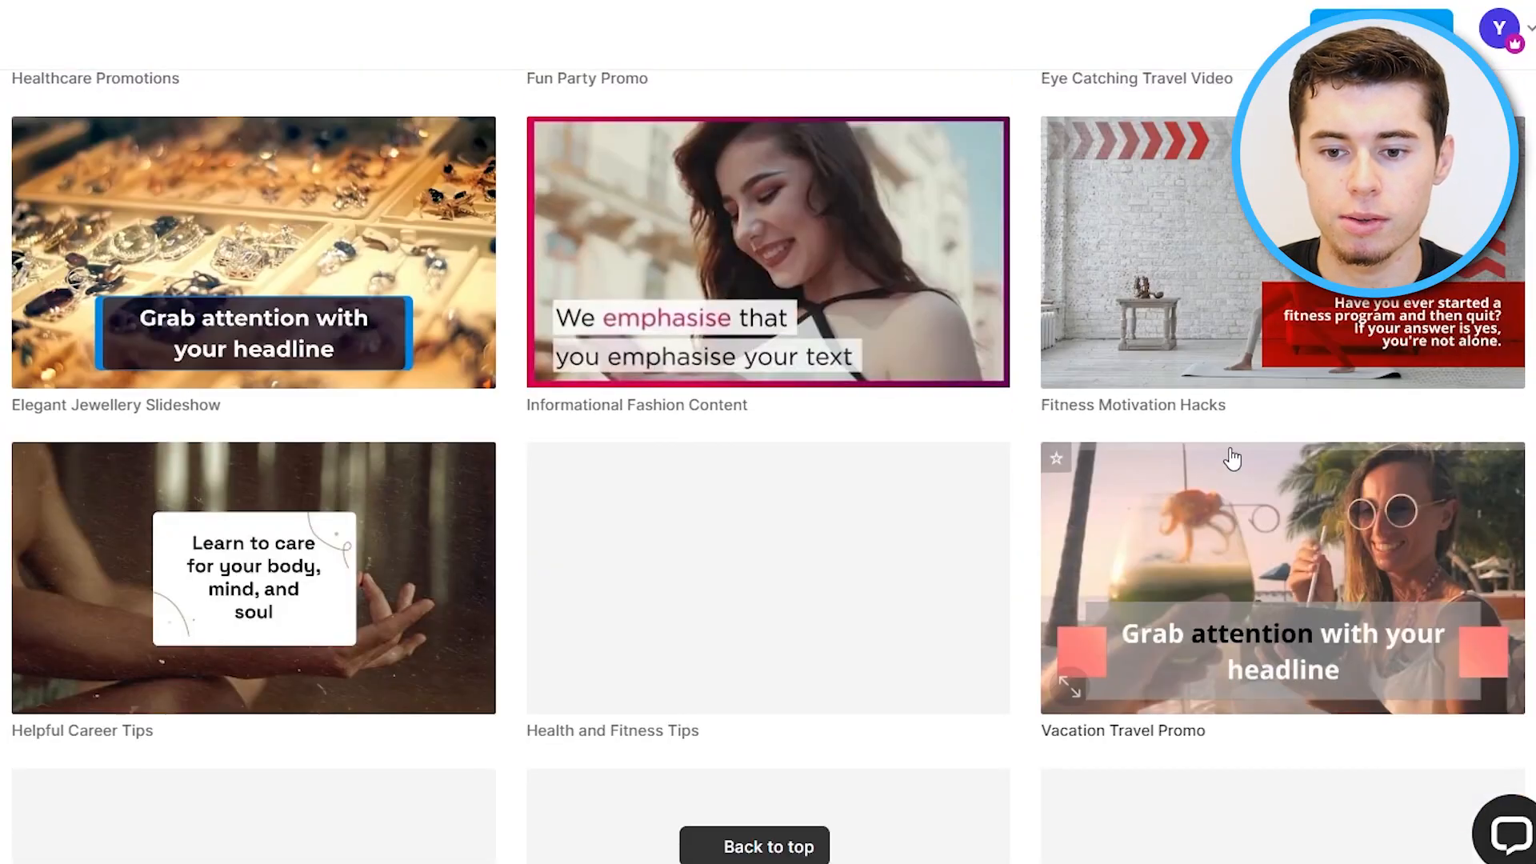
scroll(1232, 504, "down", 15)
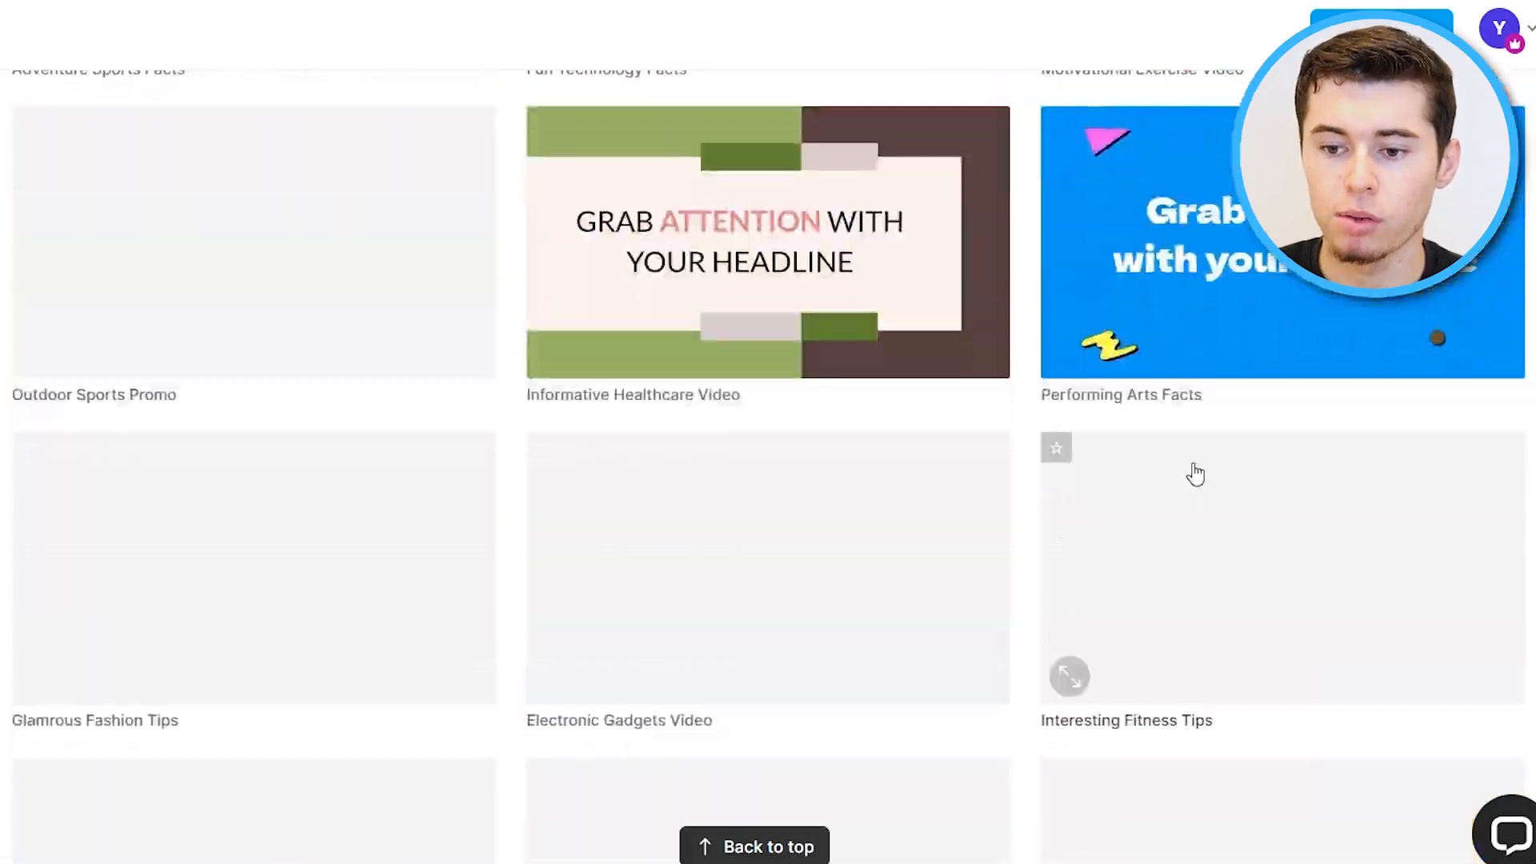
scroll(1186, 462, "down", 15)
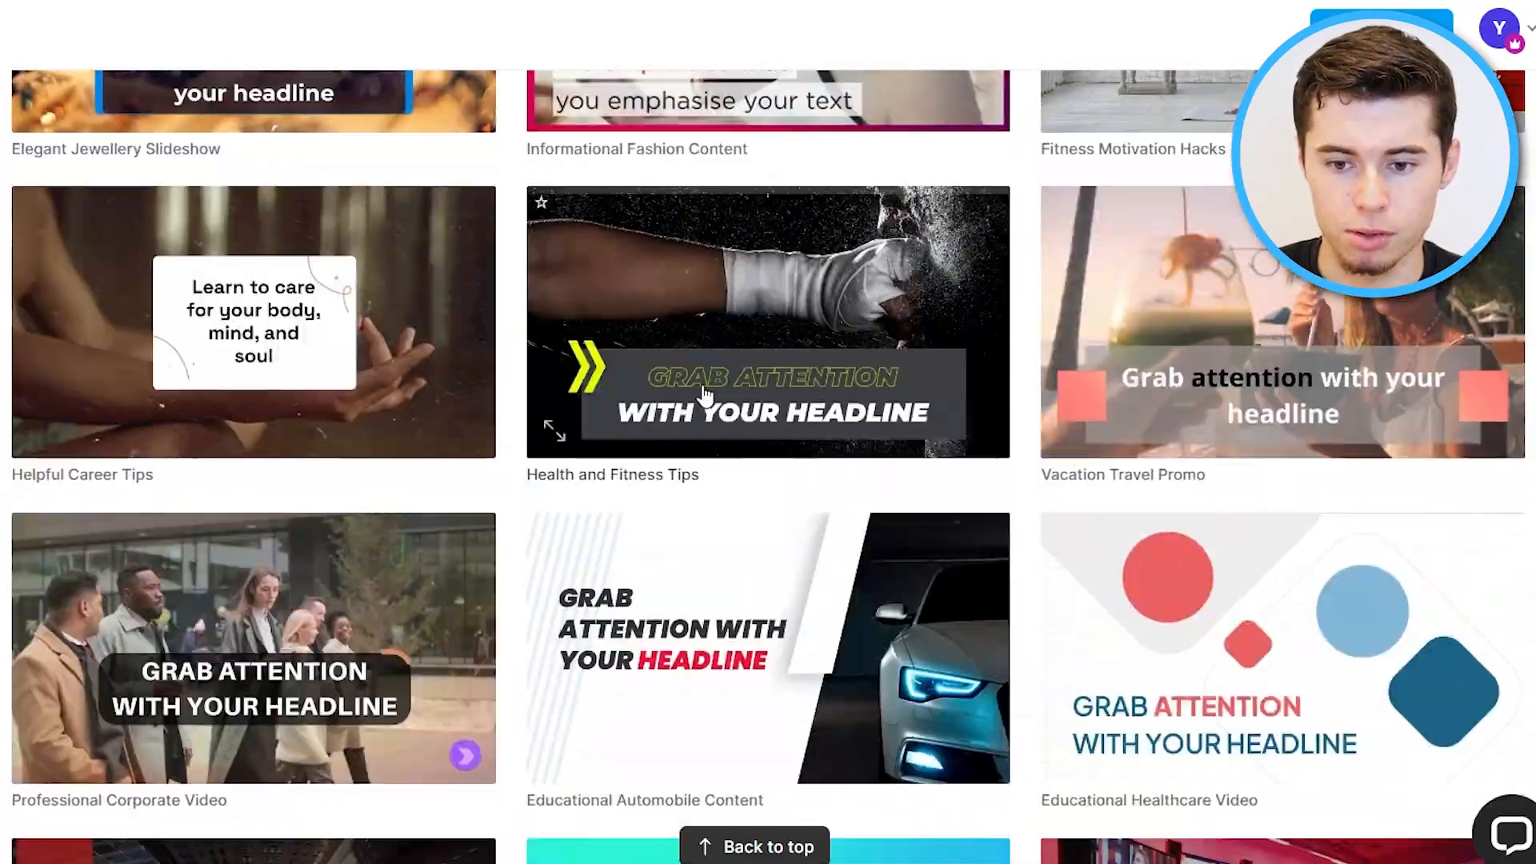
scroll(704, 395, "up", 20)
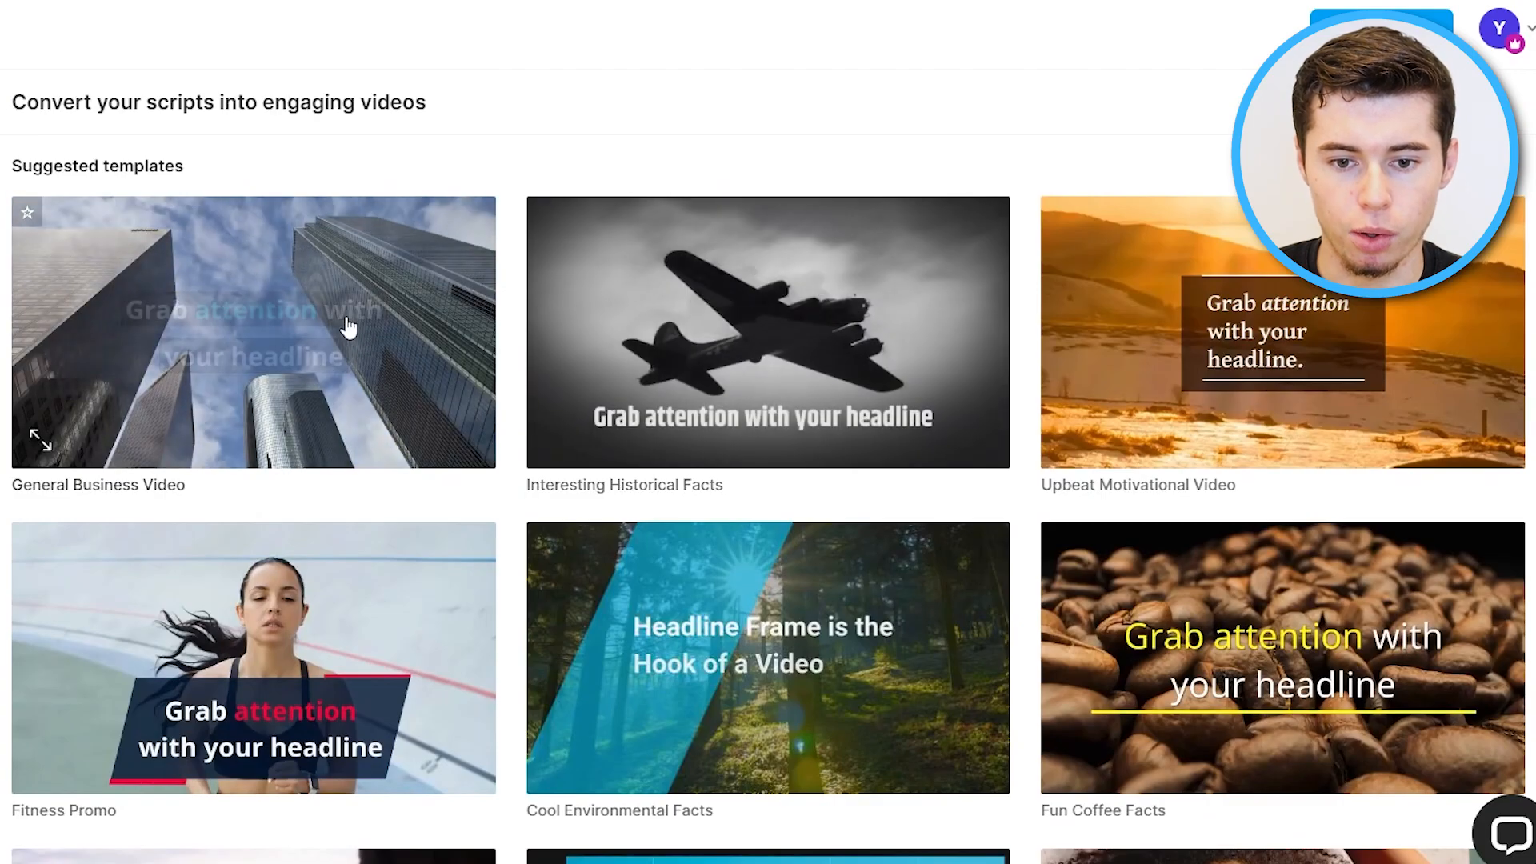
Use the General Business Video template in Landscape (16:9) format.
left_click(214, 335)
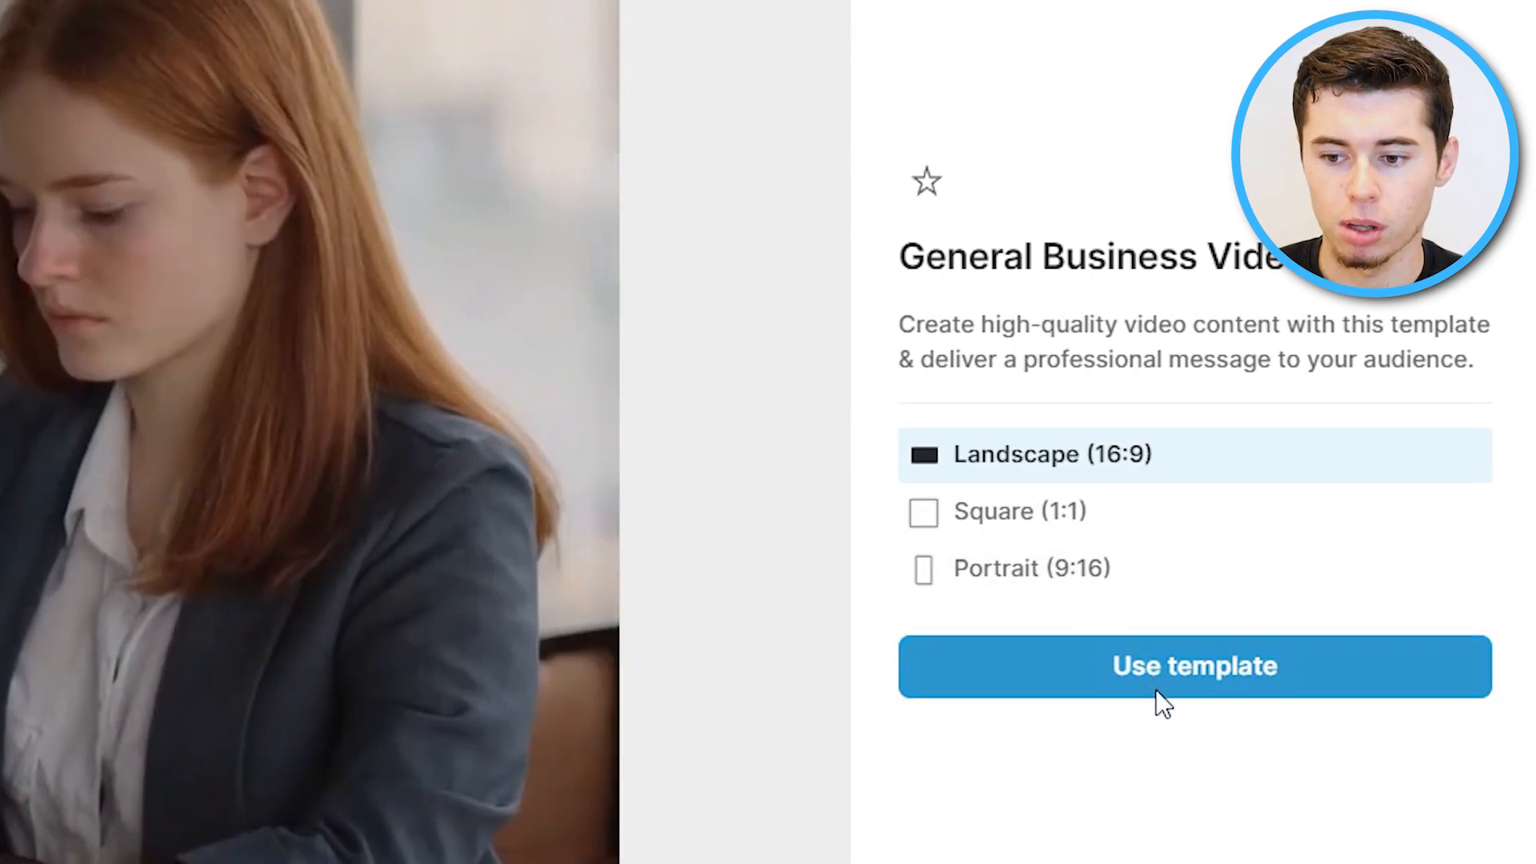
left_click(1162, 702)
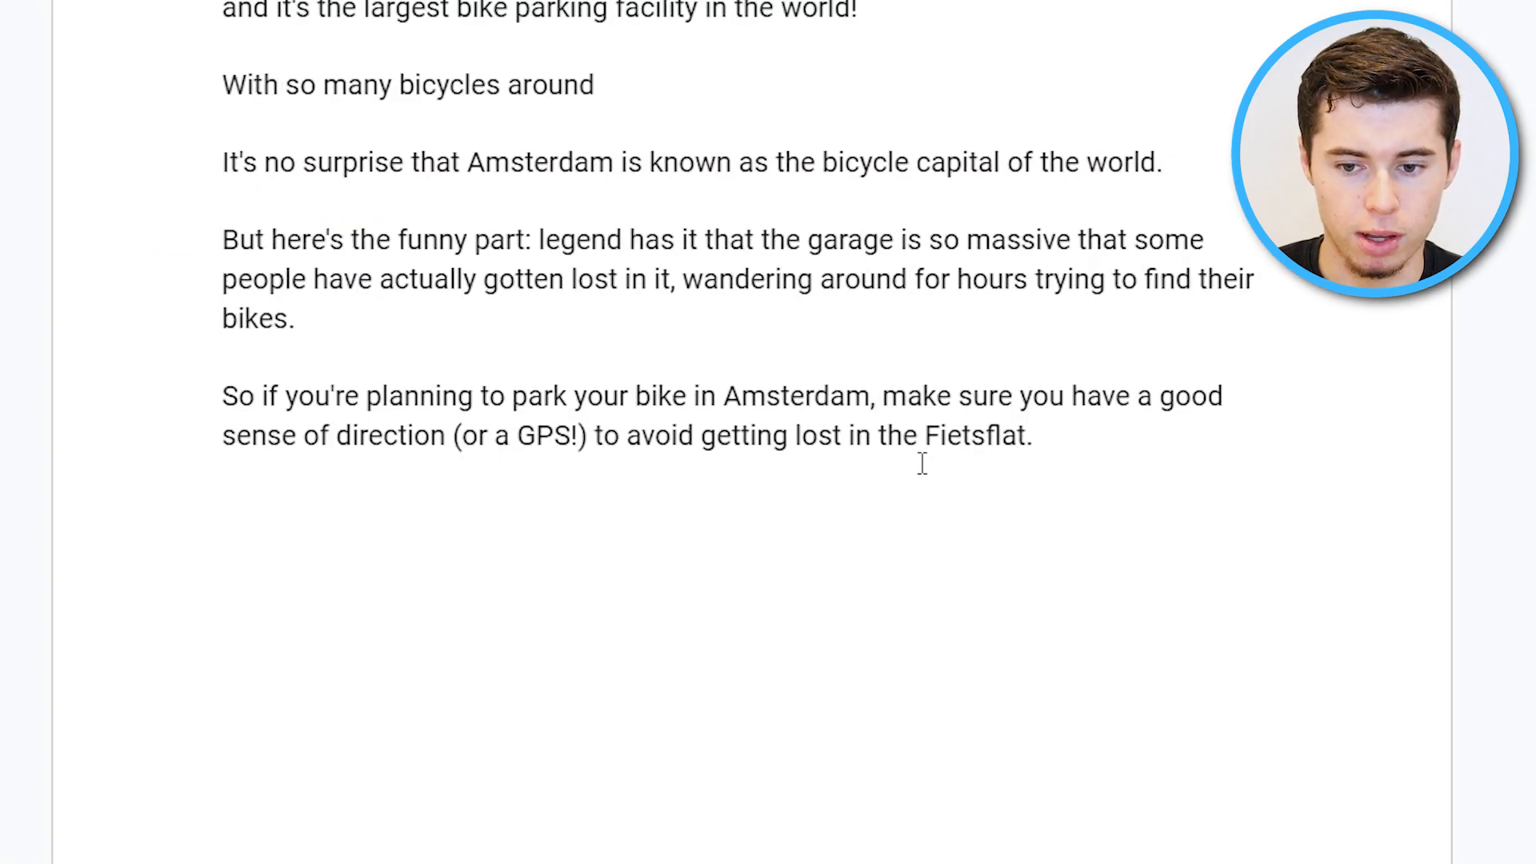
Copy the Amsterdam script from the document and paste it into the script box.
key("ctrl+a")
scroll(374, 130, "up", 8)
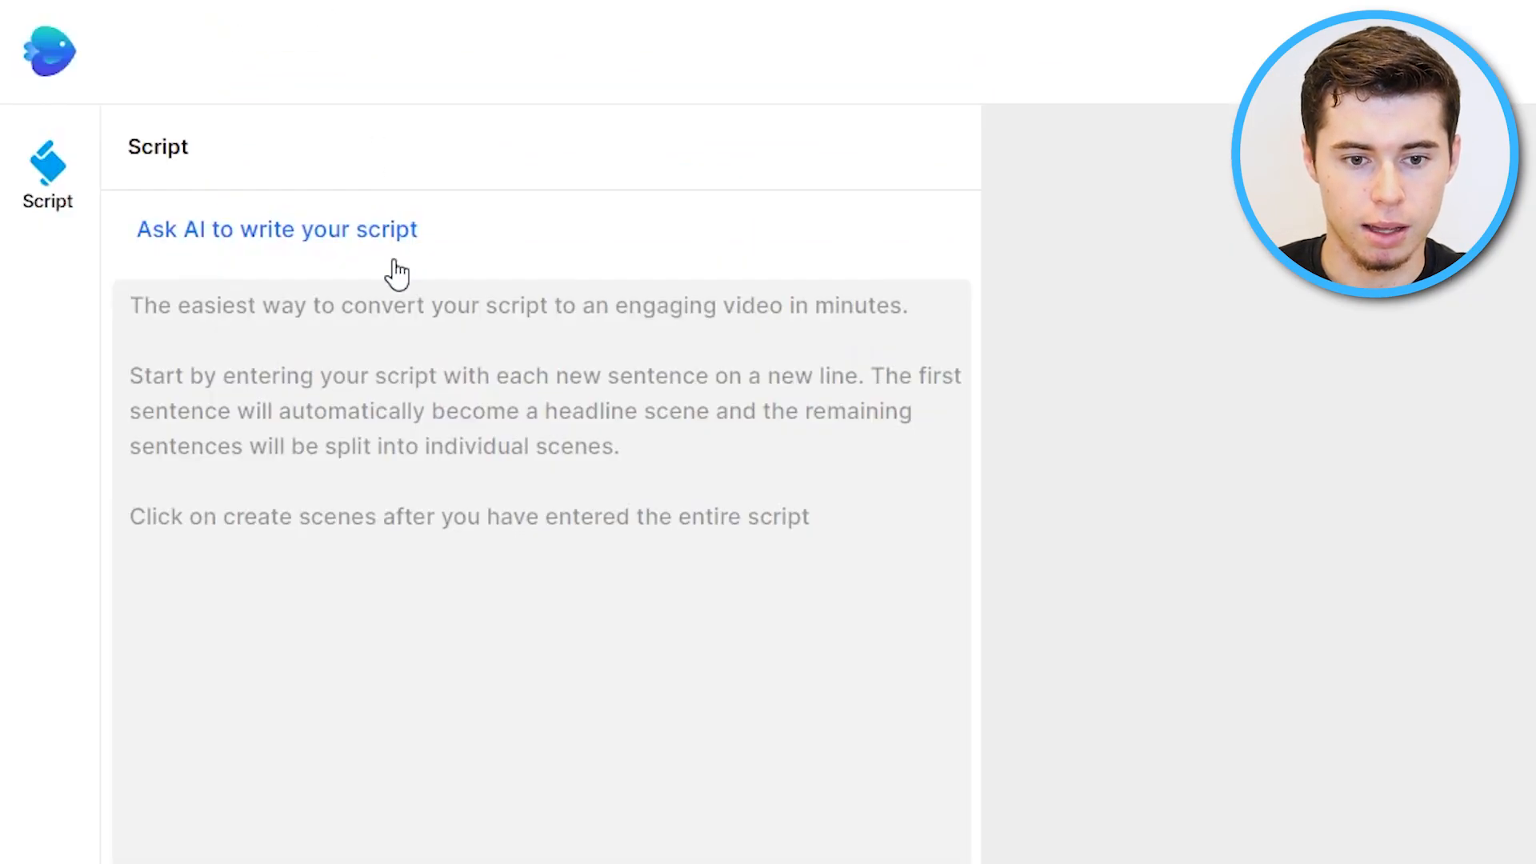
left_click(404, 326)
key("ctrl+v")
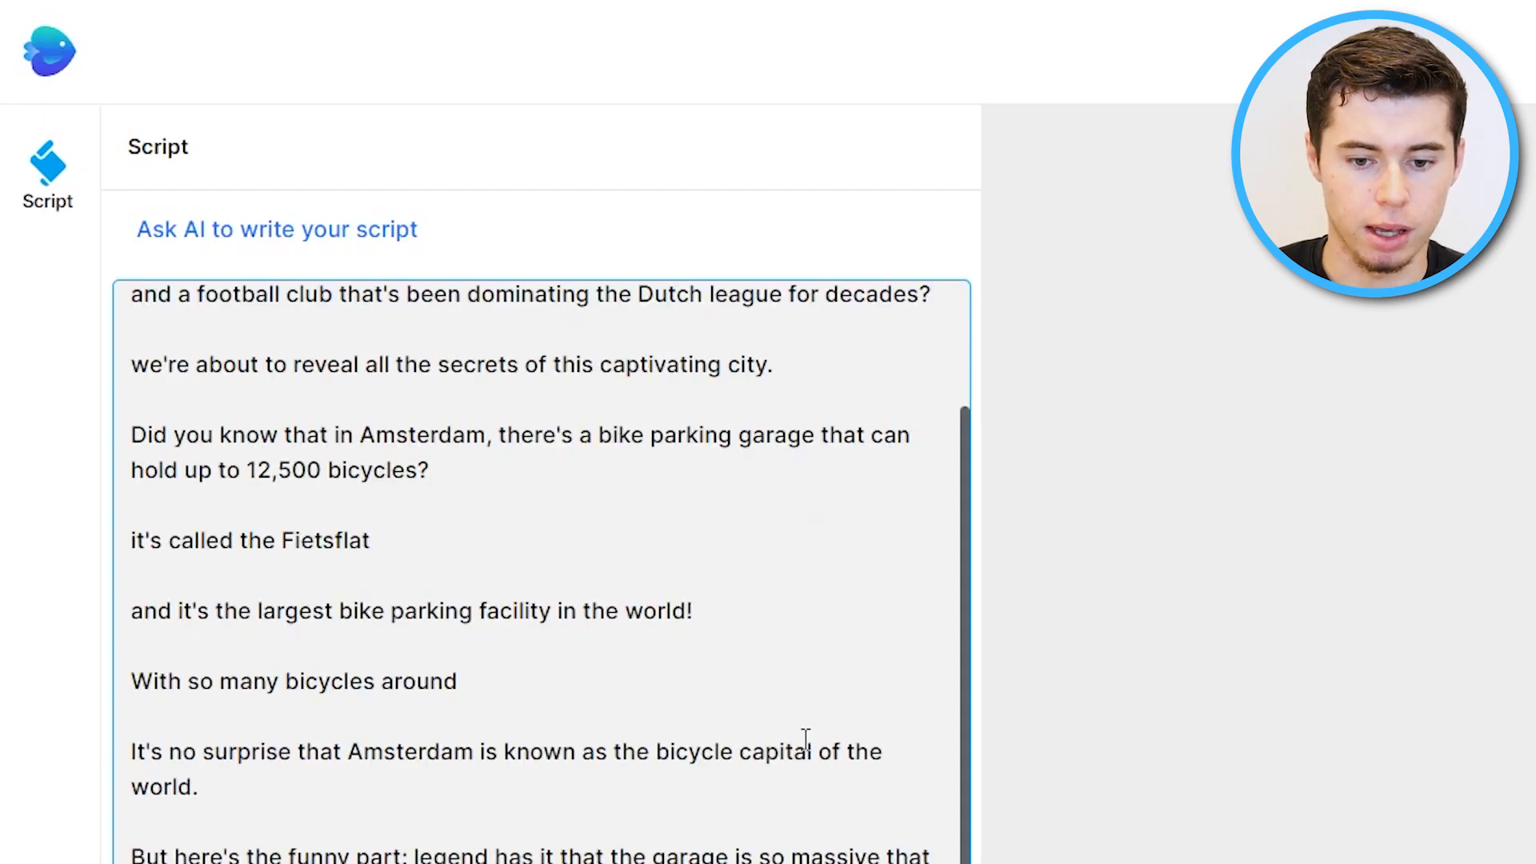
Clear all text from the script box.
scroll(687, 578, "up", 3)
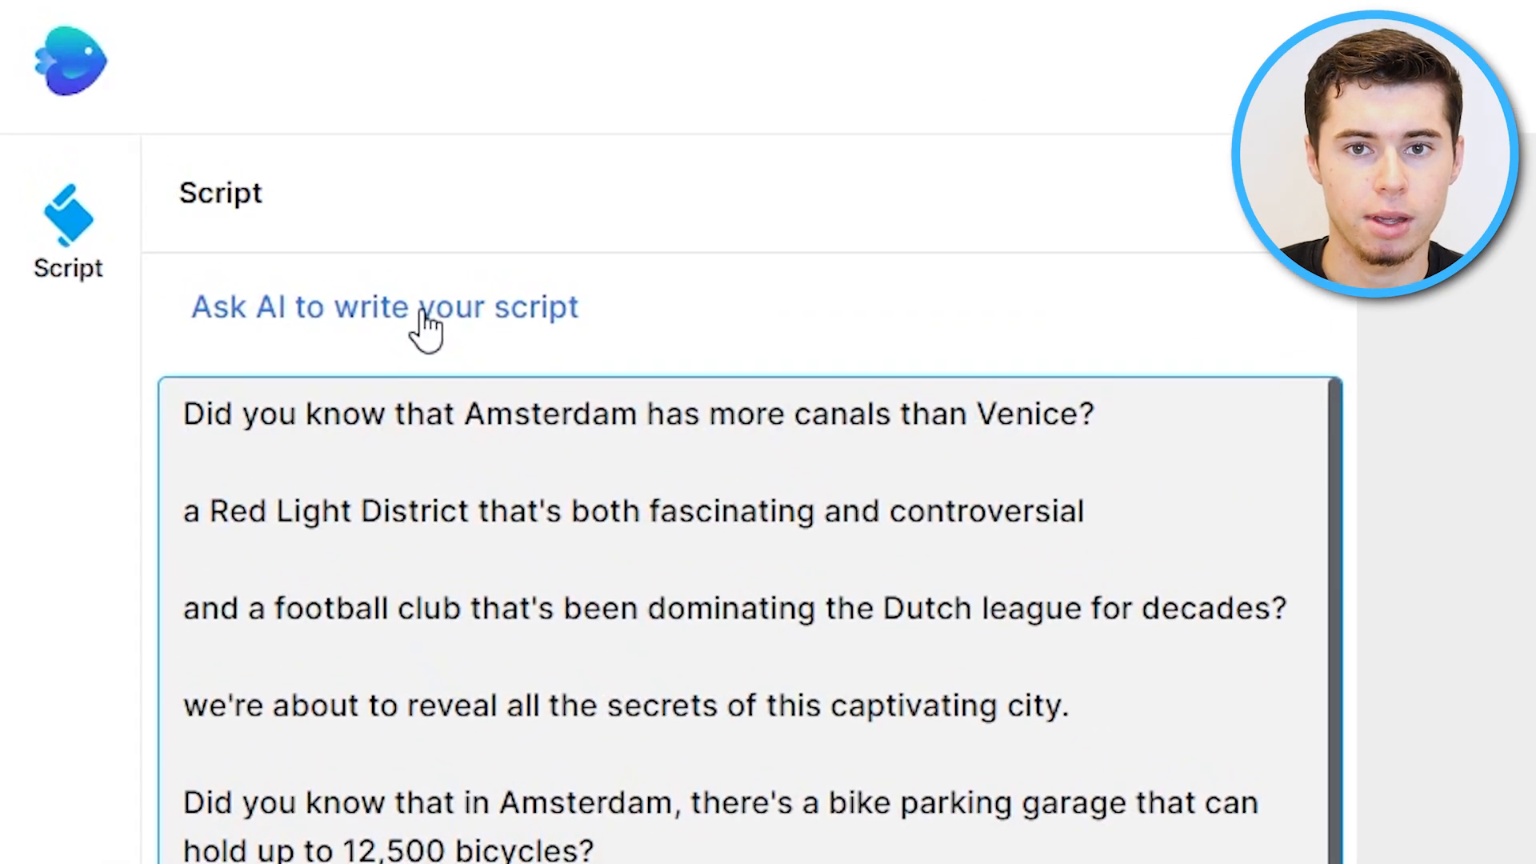
scroll(749, 620, "down", 3)
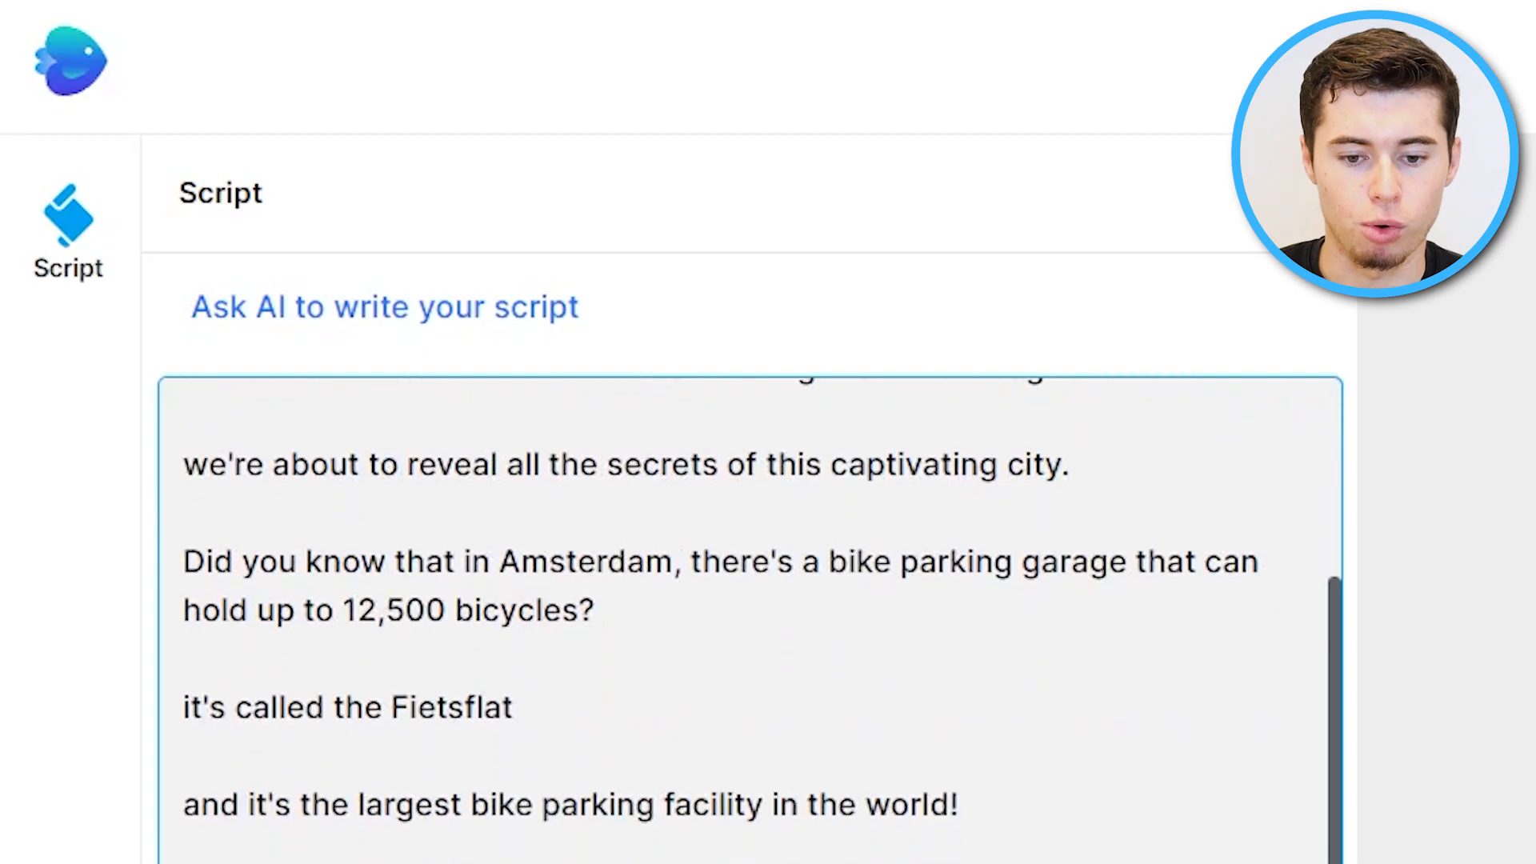
key("ctrl+a")
key("BackSpace")
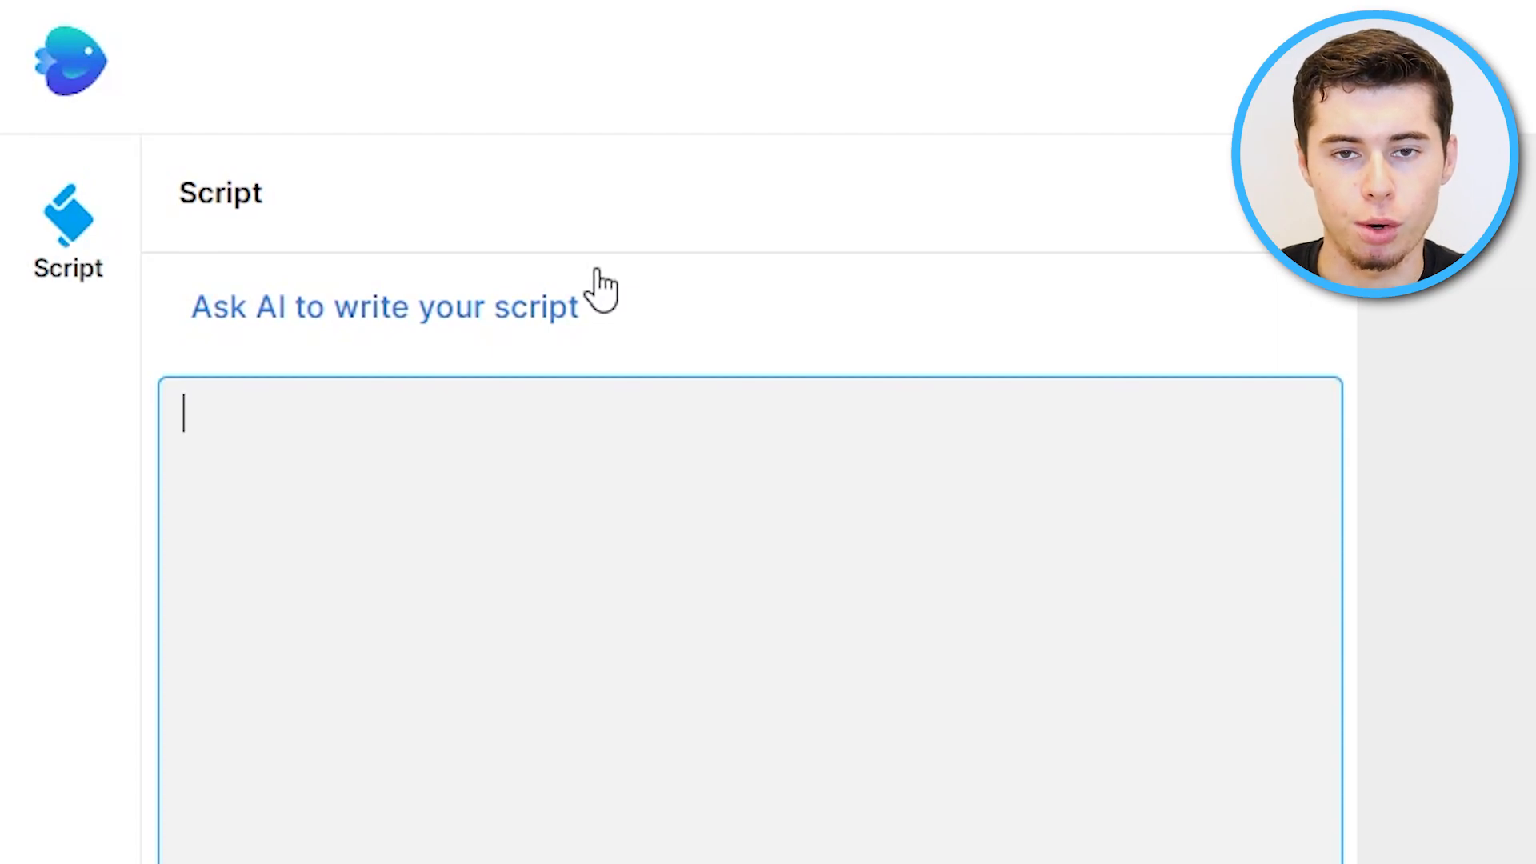
Look at the InVideo AI waitlist page.
left_click(532, 324)
left_click(639, 324)
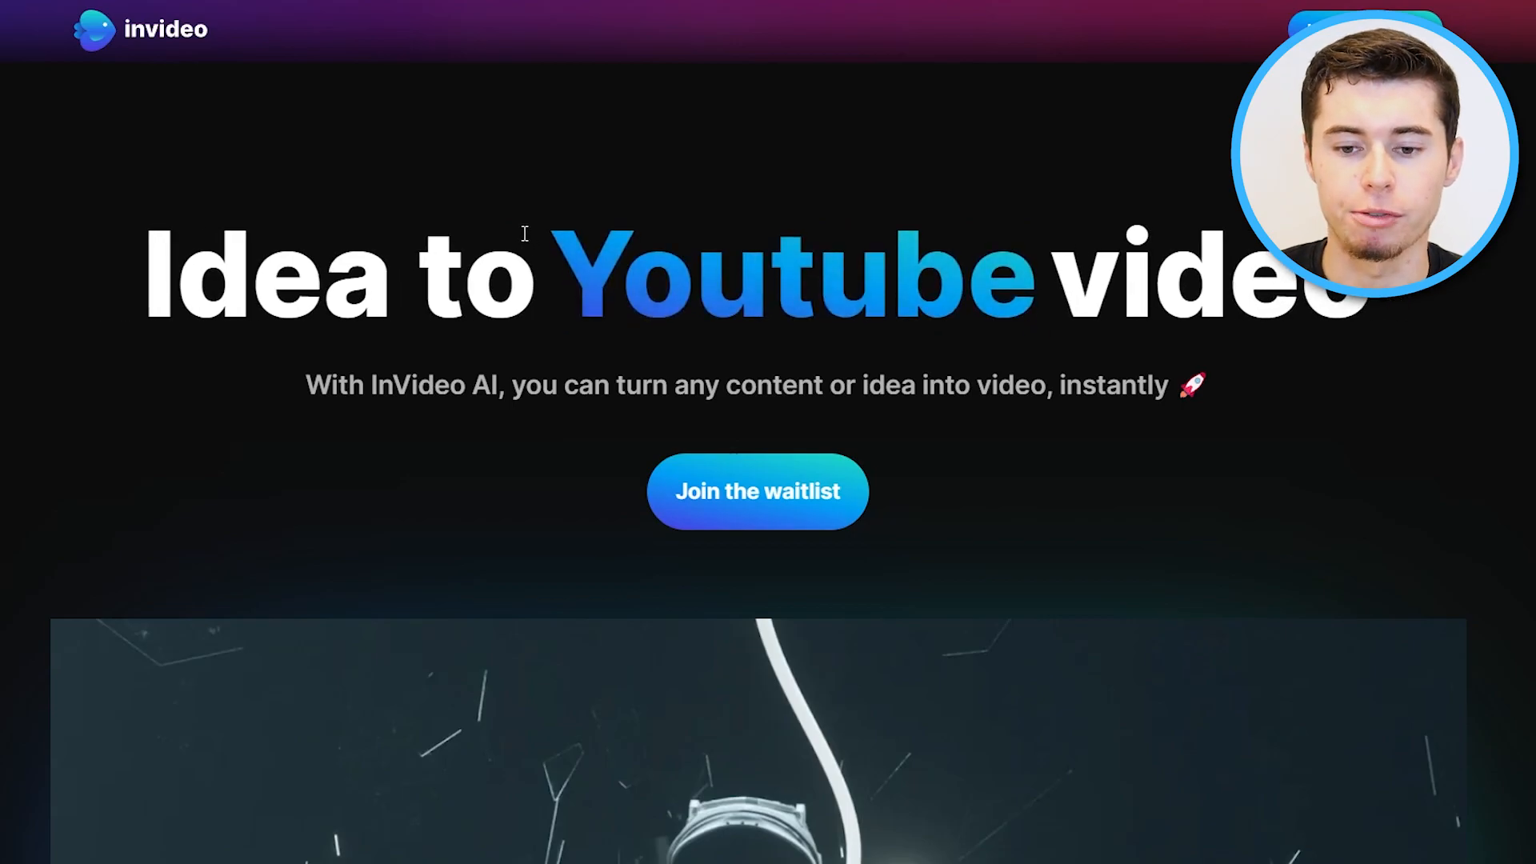
scroll(524, 233, "down", 7)
Browse YouTube search results for things to do in Dubai.
left_click(1340, 651)
left_click(755, 323)
scroll(759, 330, "down", 1)
scroll(814, 340, "up", 2)
scroll(814, 340, "down", 1)
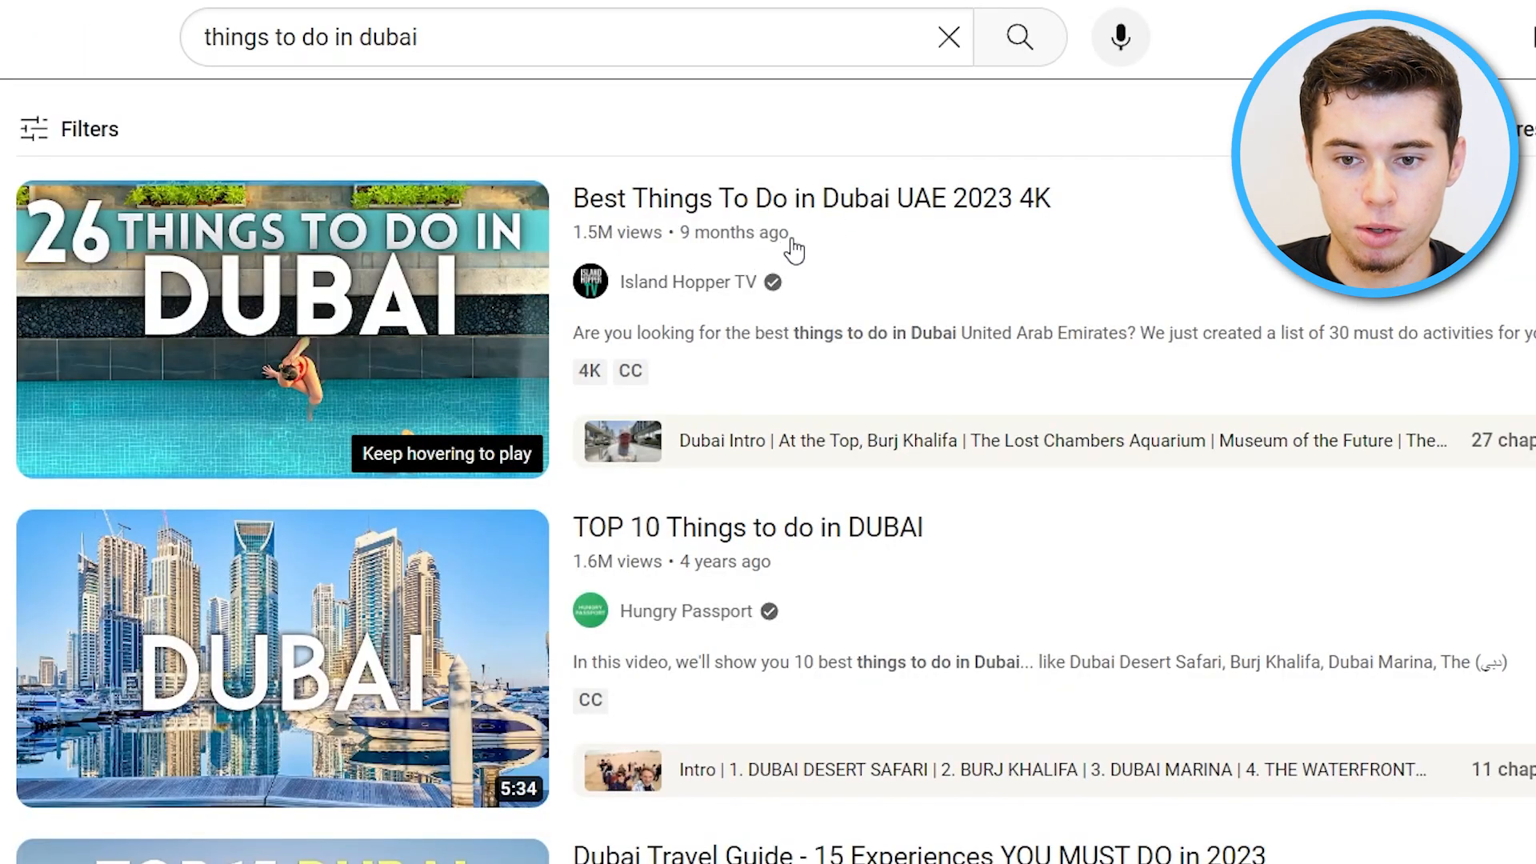
mouse_move(484, 304)
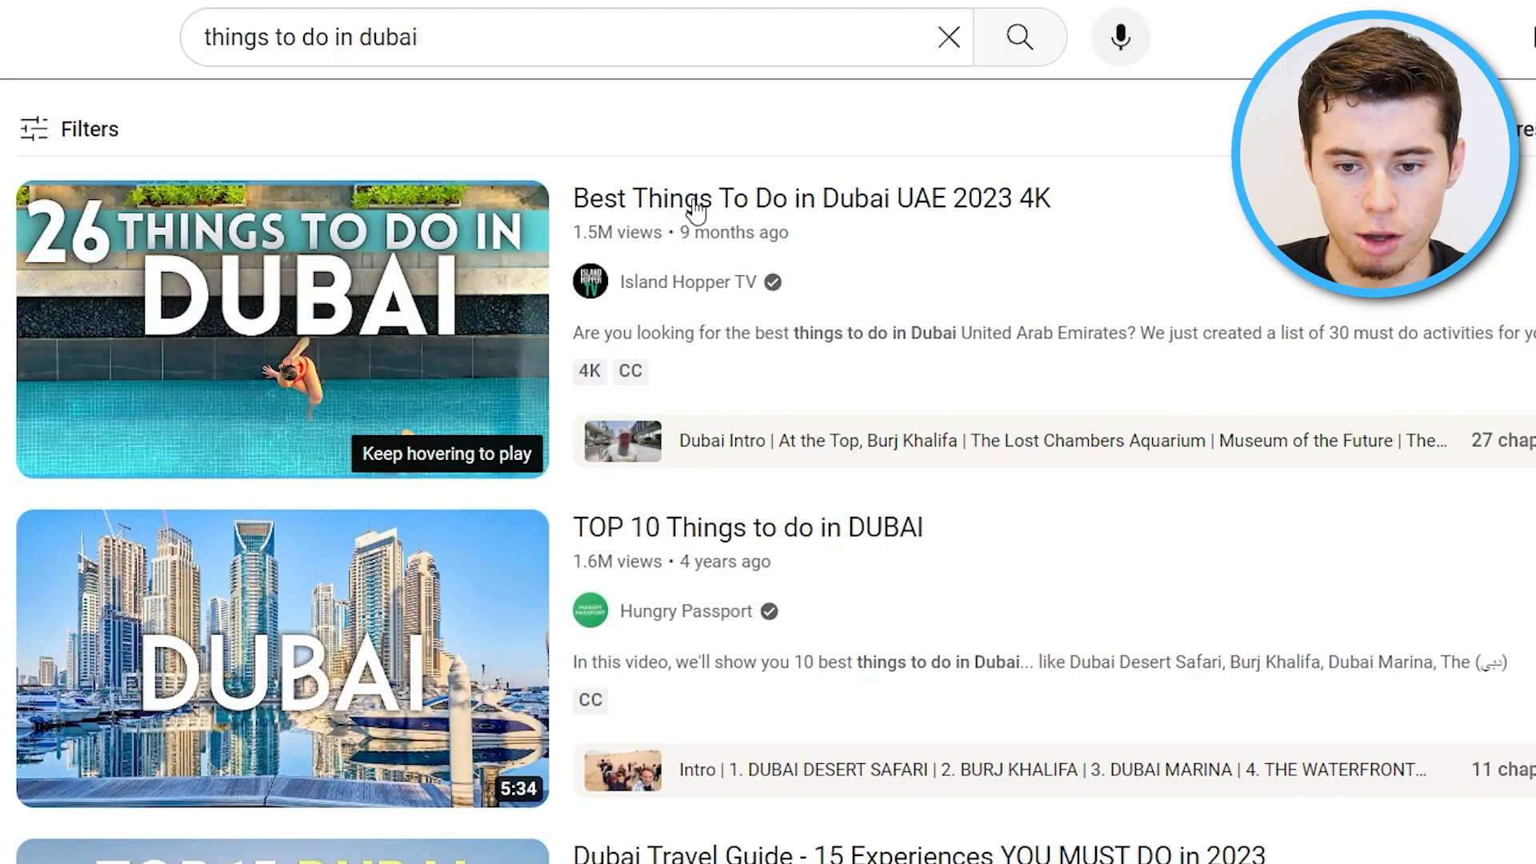
scroll(761, 611, "down", 12)
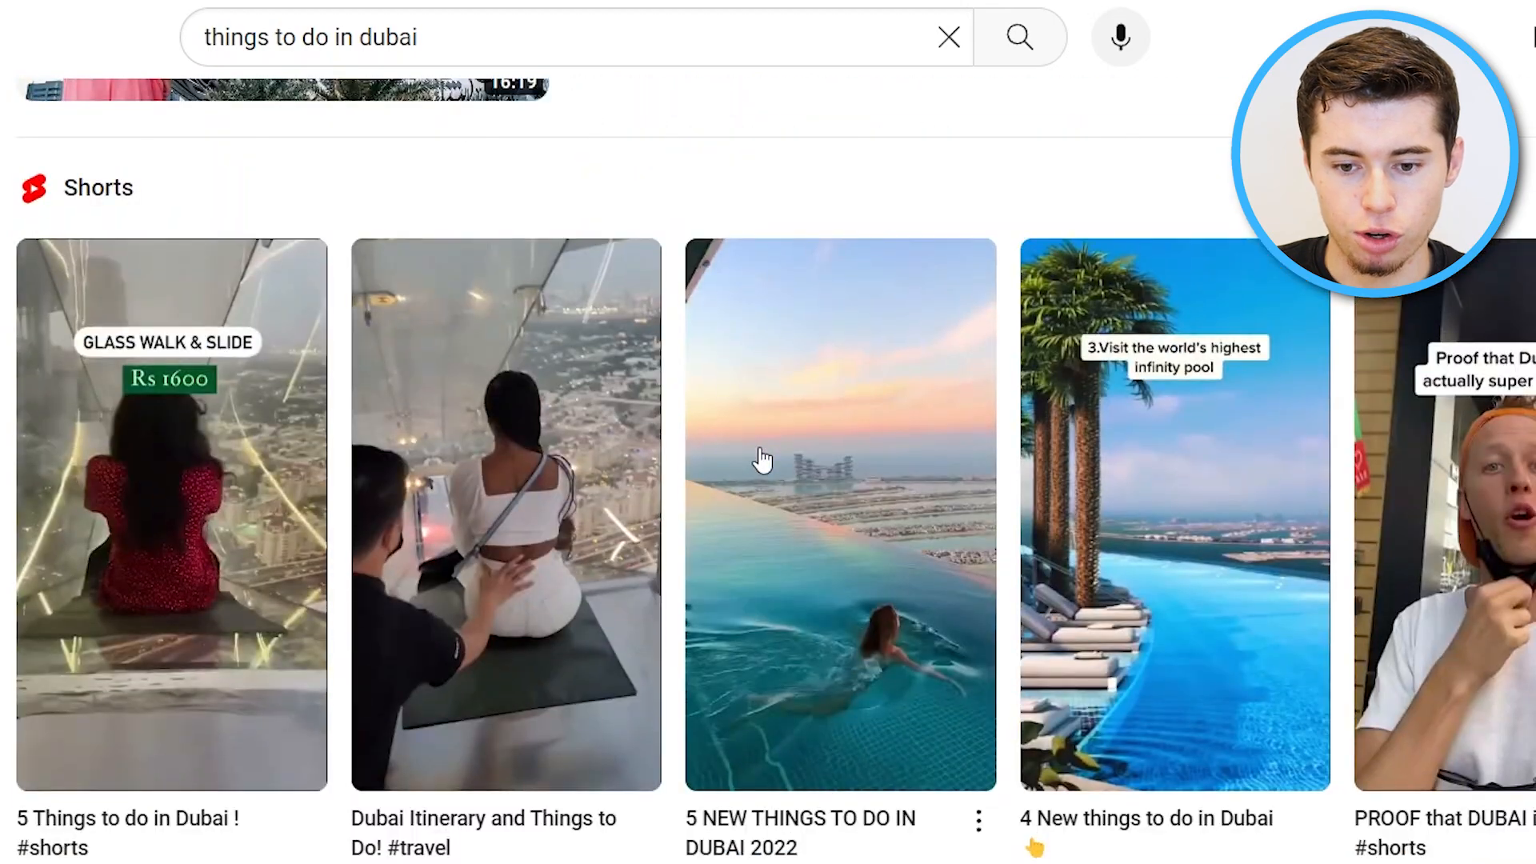
scroll(761, 460, "down", 7)
scroll(788, 402, "down", 5)
scroll(788, 402, "up", 20)
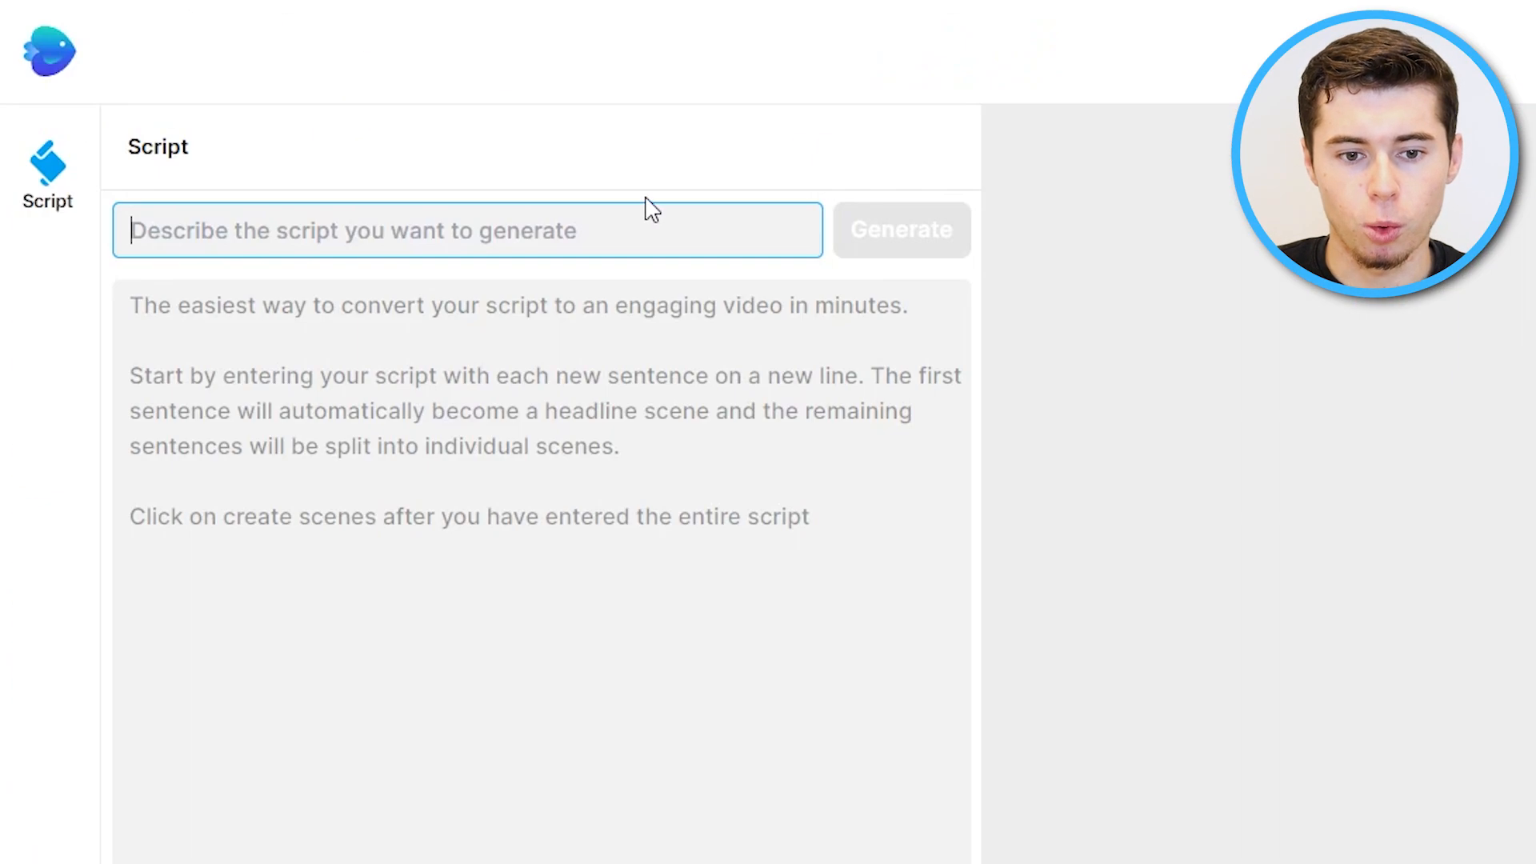
Ask AI to generate a script: "write a script on things to do in dubai for tourists, including restaurants to eat at and hotels to stay in".
type("th")
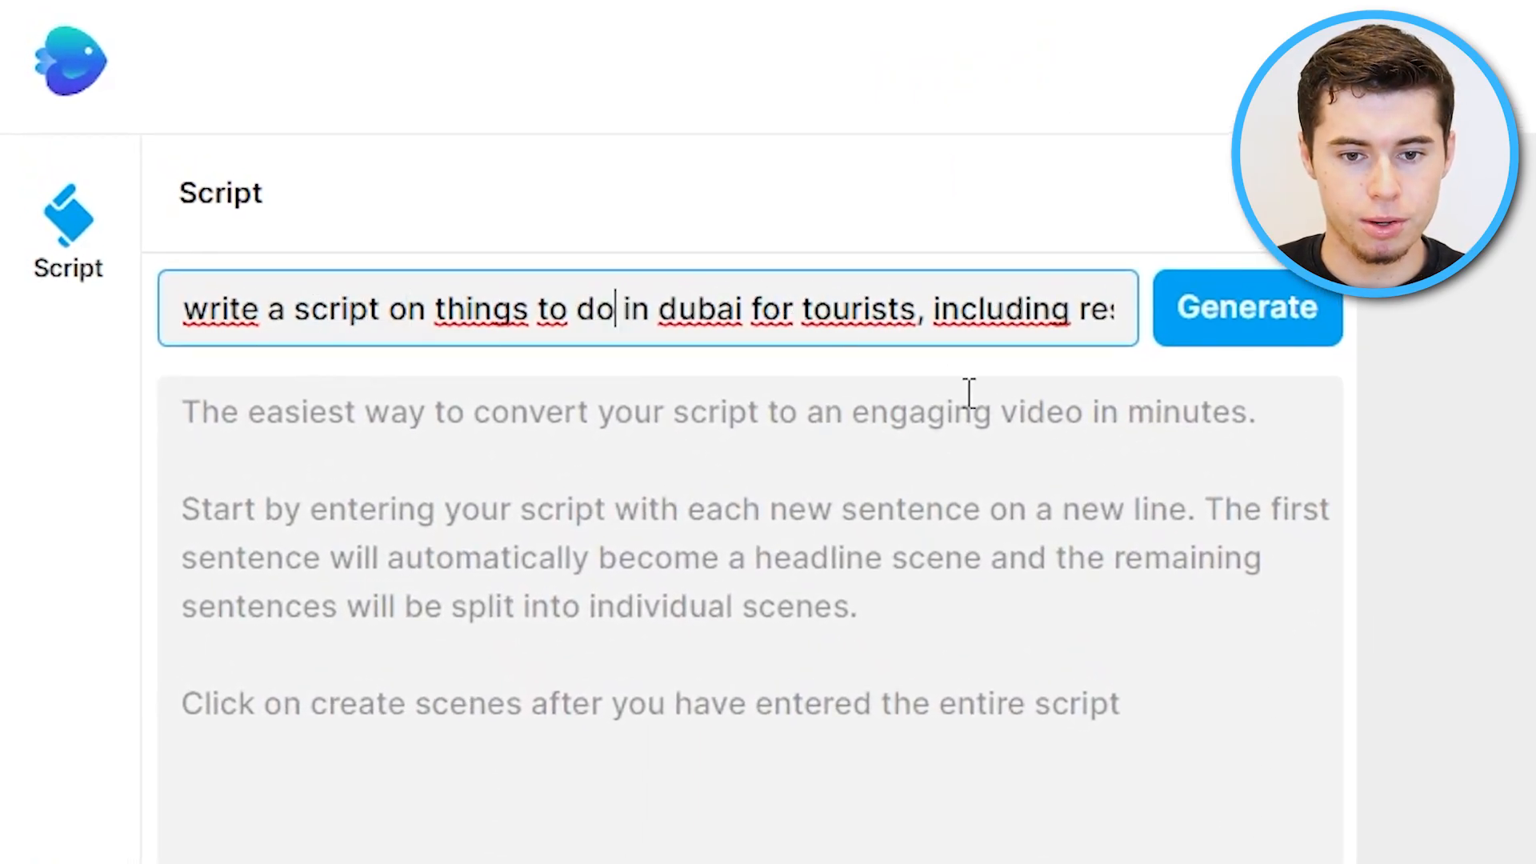
type("taurants to eat at and hotels to stay in")
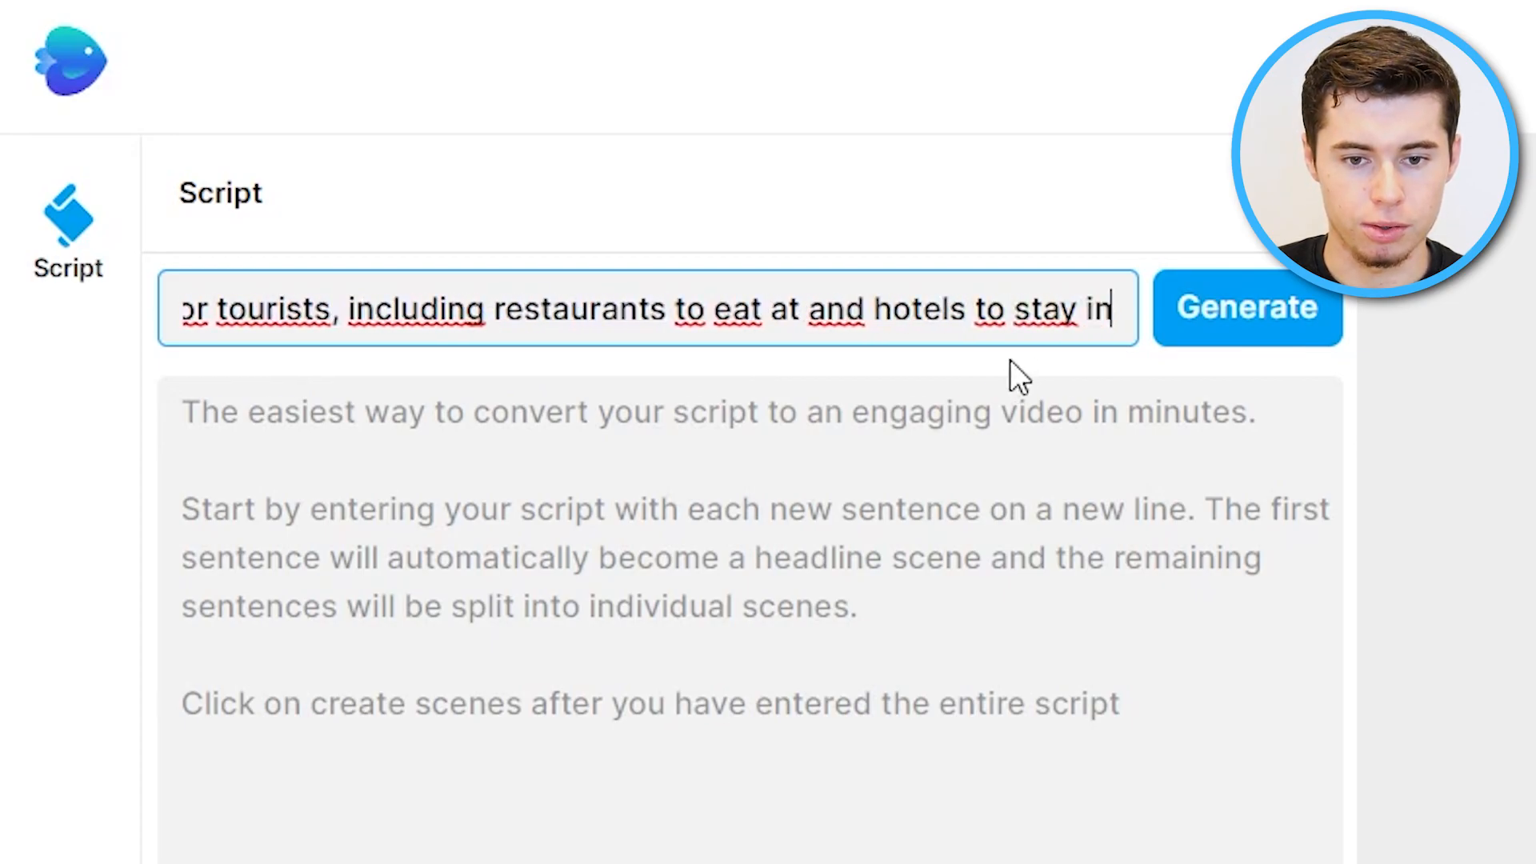
left_click(1224, 314)
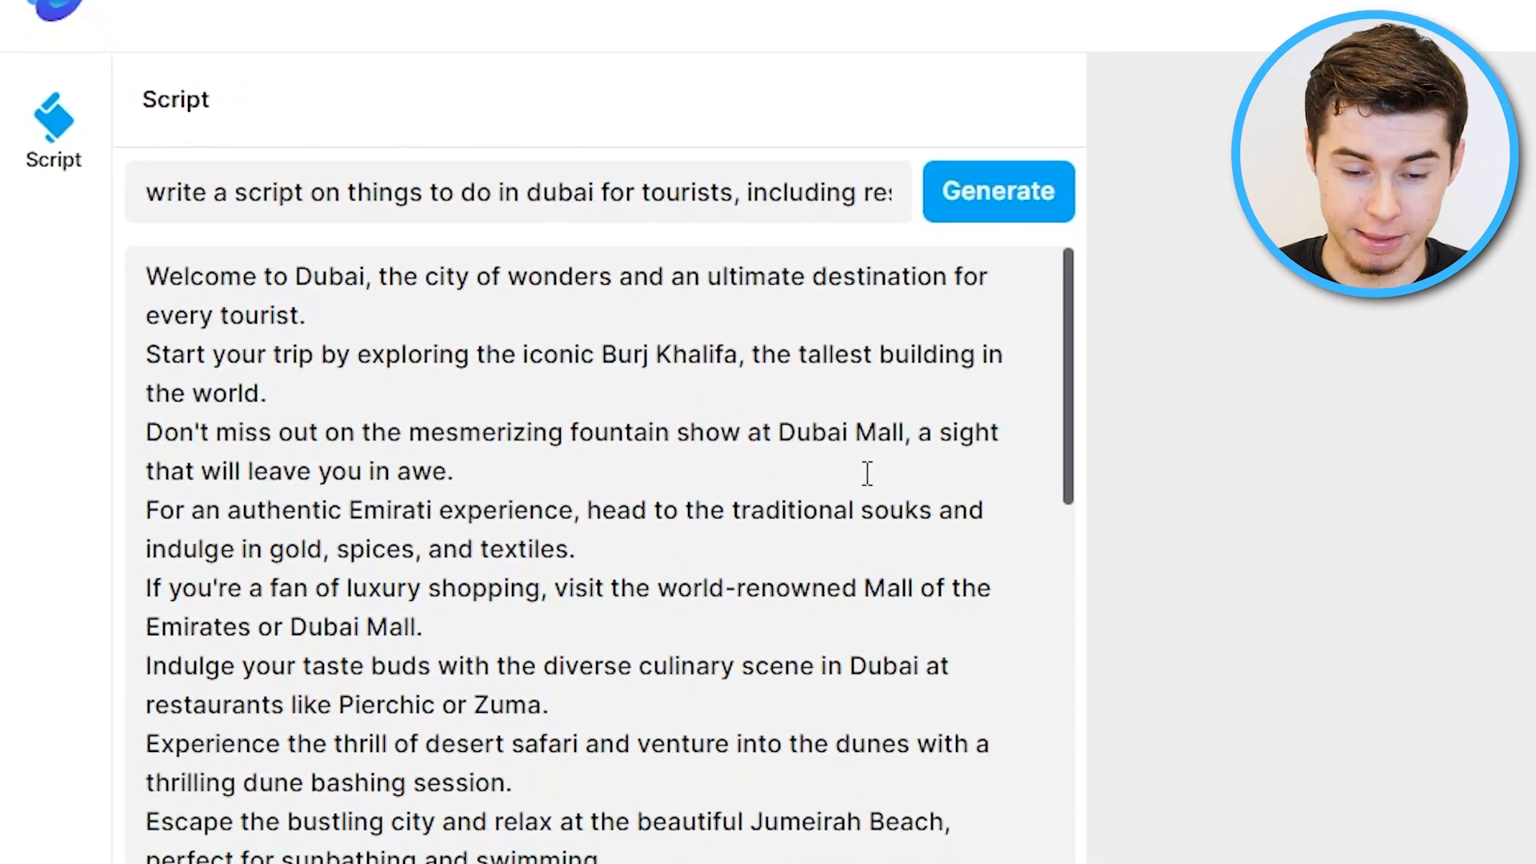
Read through the generated Dubai script.
scroll(867, 473, "down", 20)
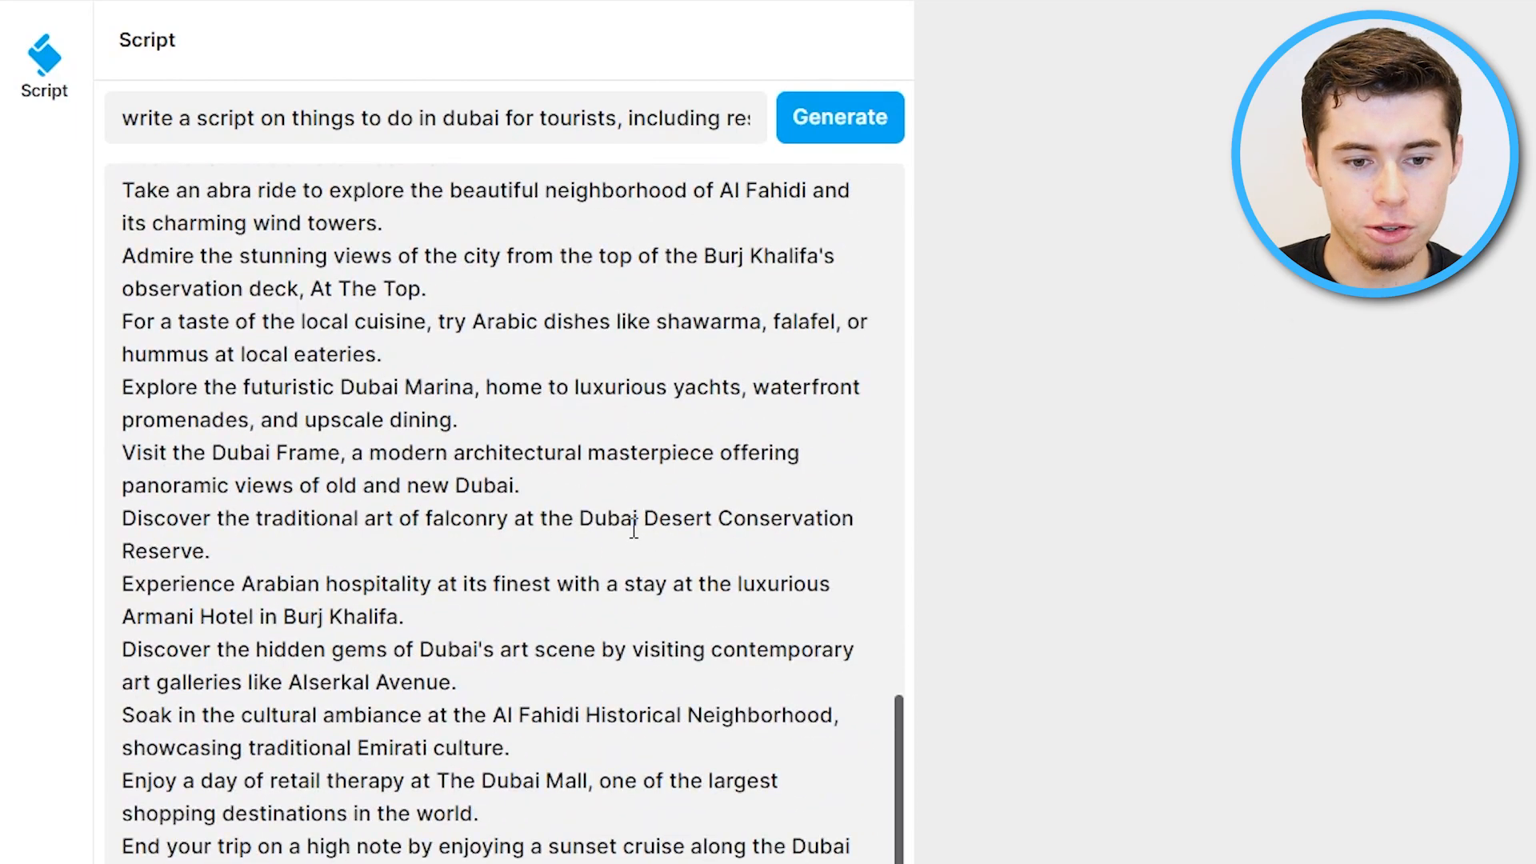
scroll(627, 422, "up", 20)
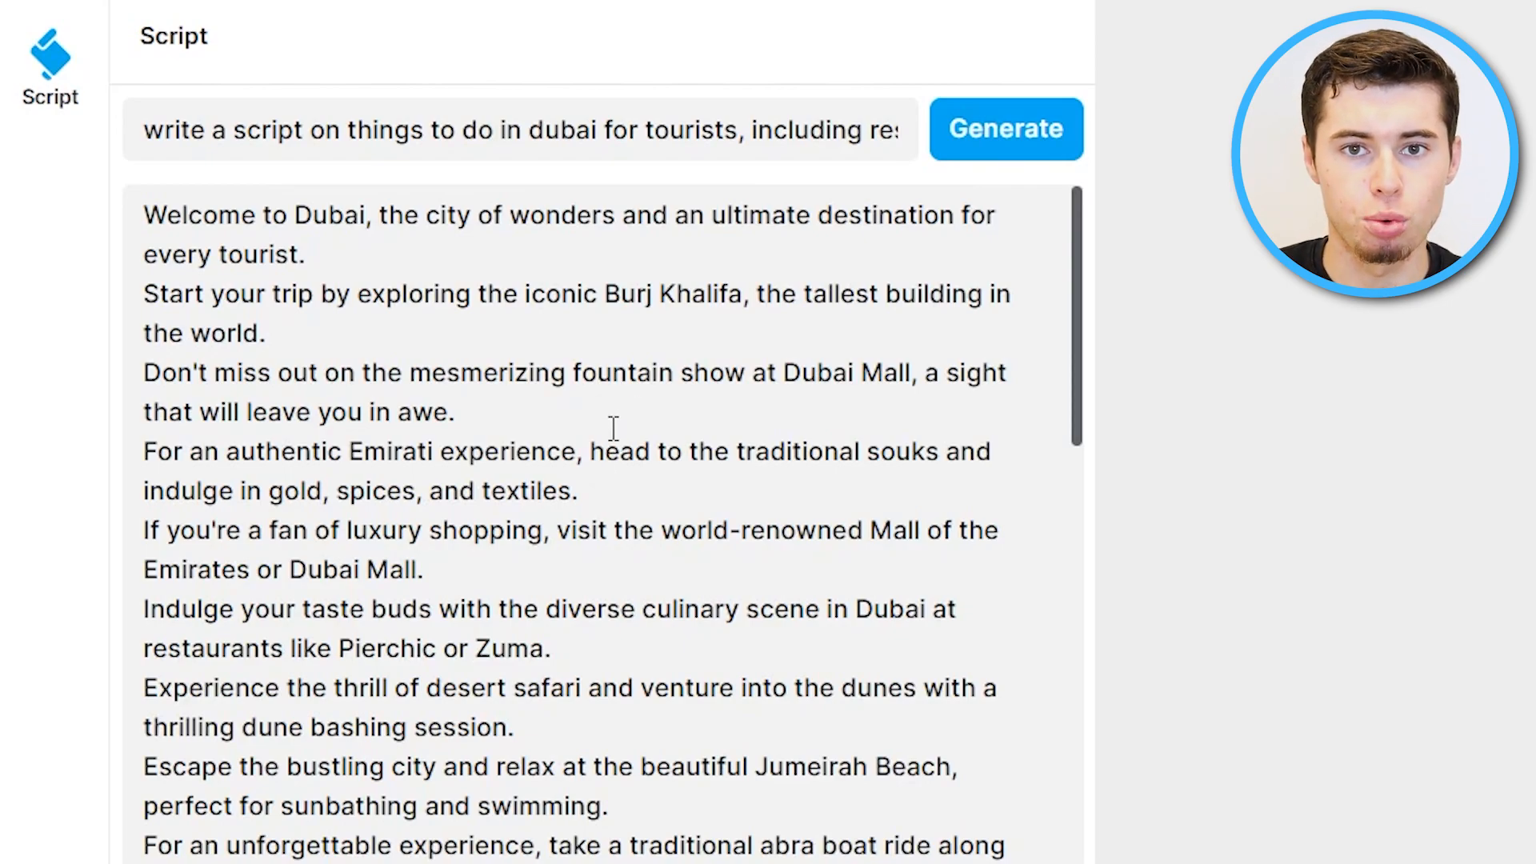
scroll(610, 390, "down", 20)
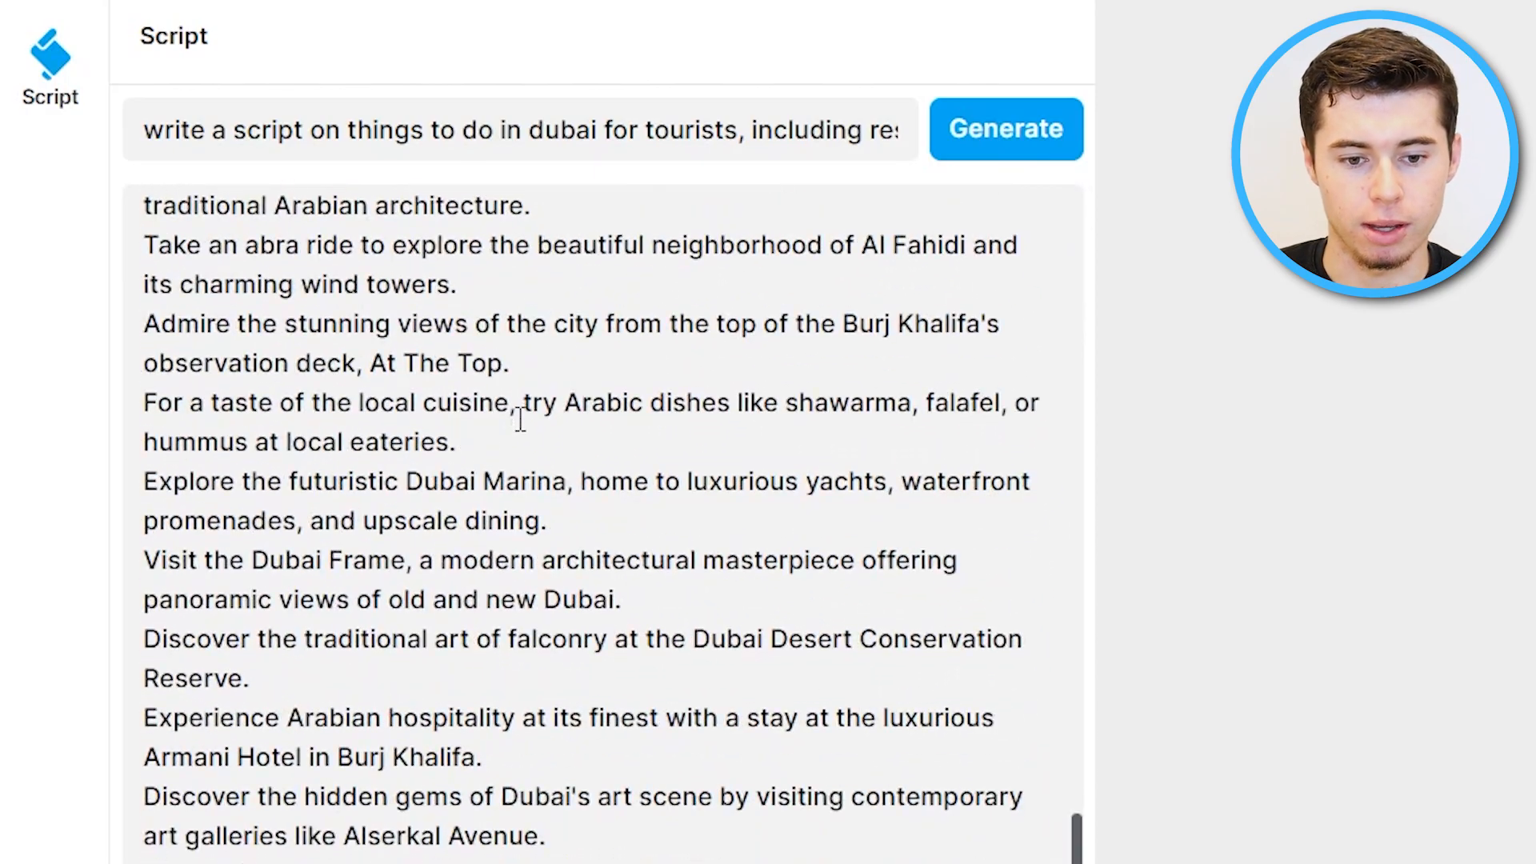
scroll(527, 480, "down", 5)
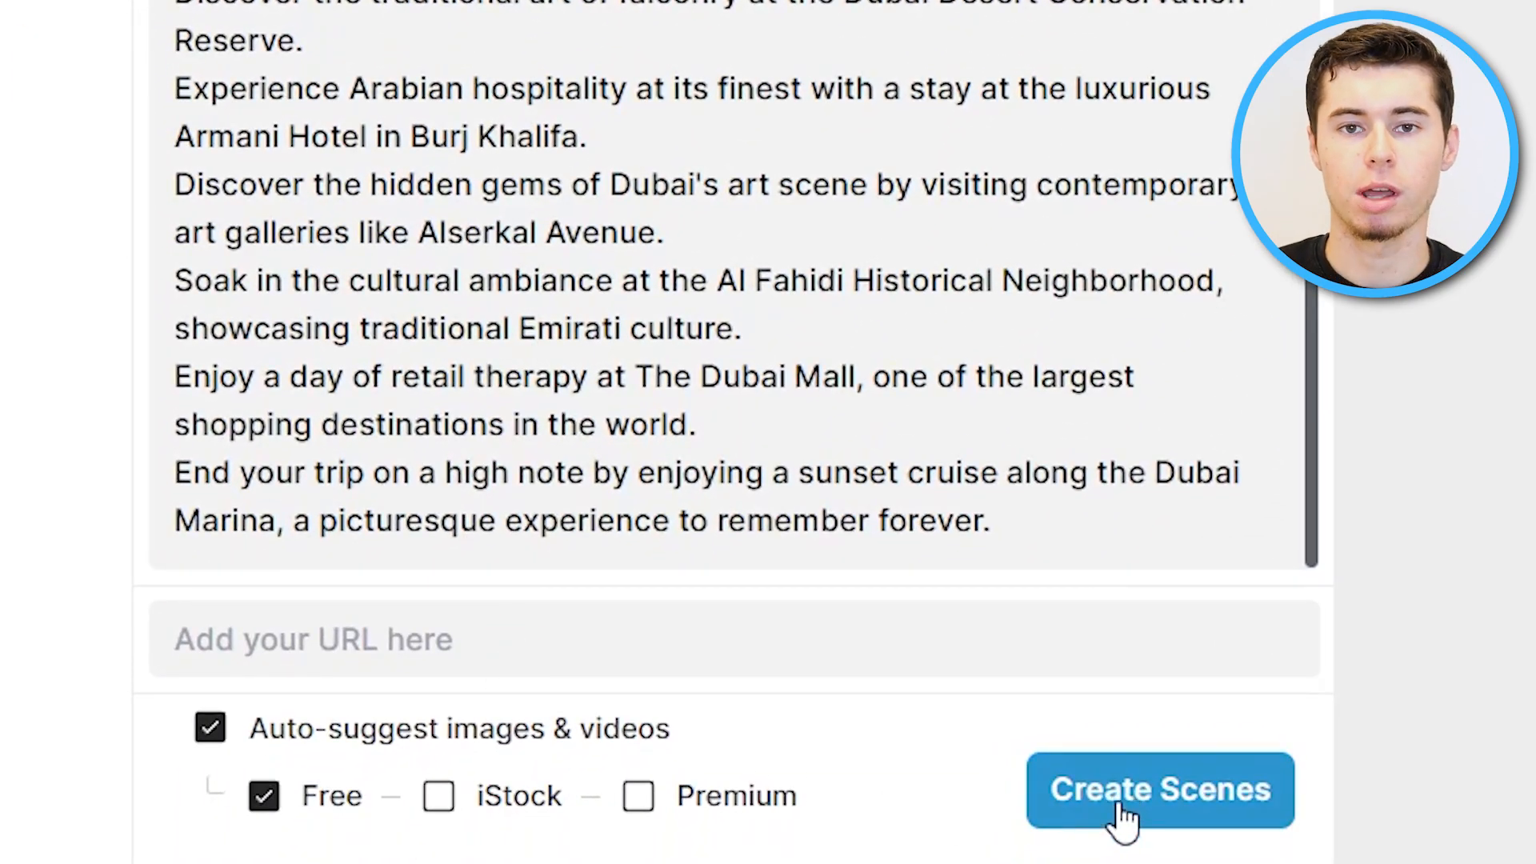
Switch auto-suggested media to iStock and Premium instead of Free and create the scenes.
left_click(436, 815)
left_click(640, 802)
left_click(262, 795)
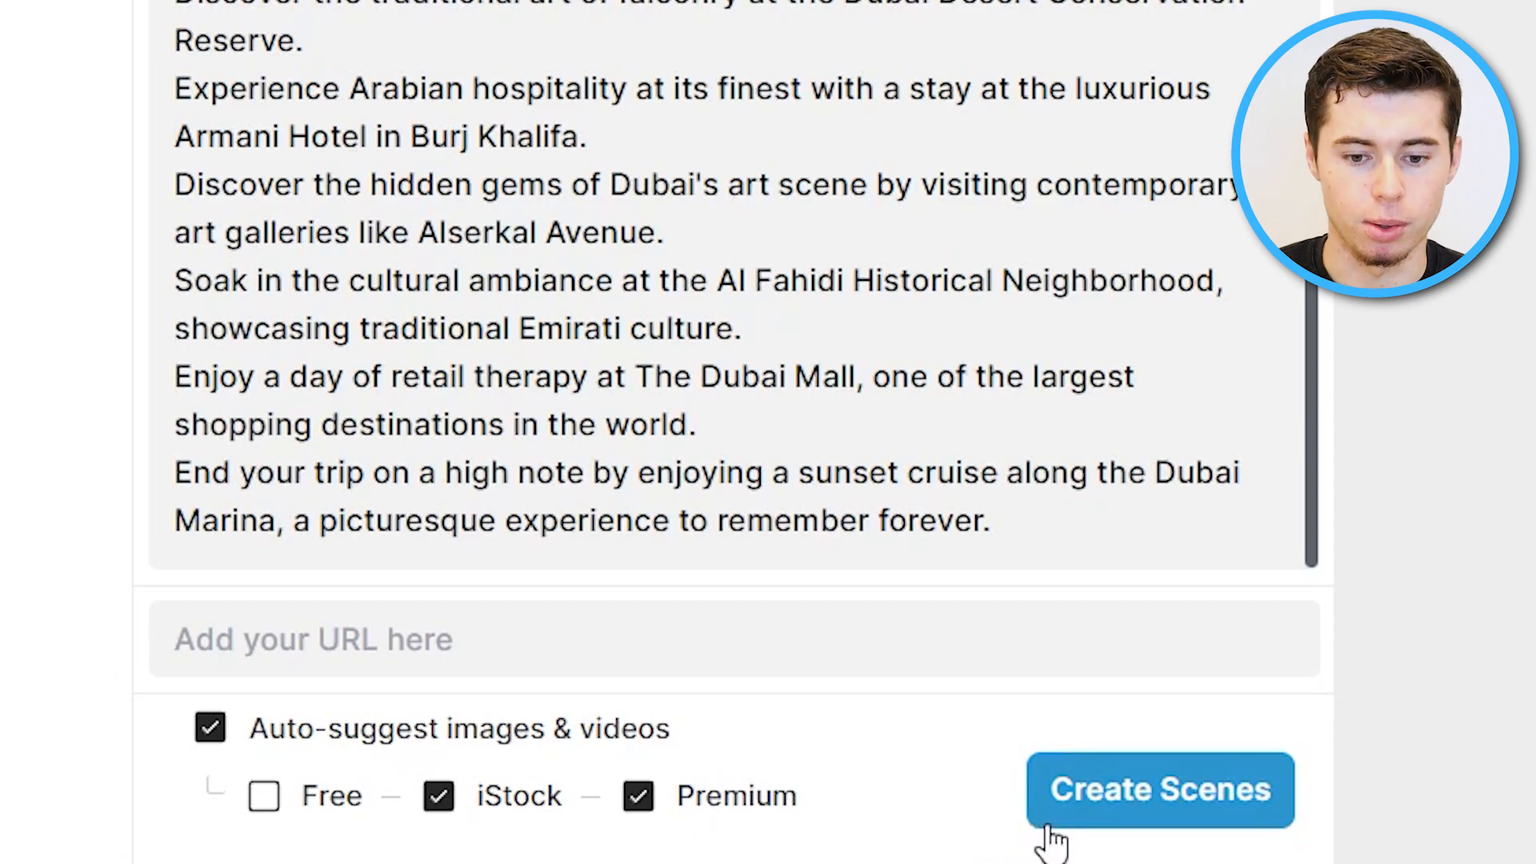
left_click(1186, 784)
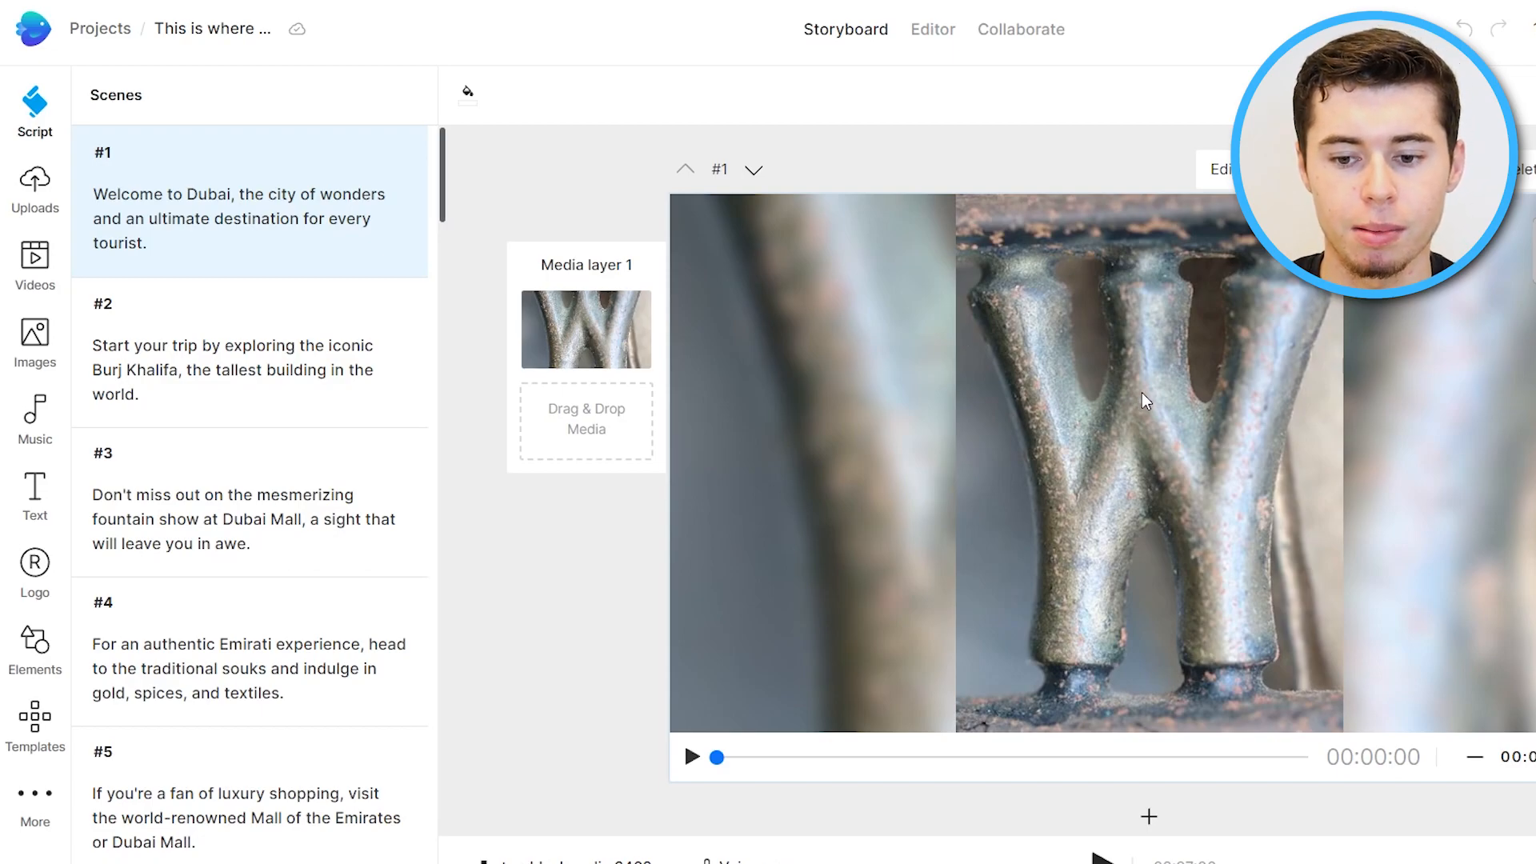
Search stock videos for dubai and replace scene 1's media with the 22-second Burj Al Arab aerial clip.
scroll(1231, 482, "down", 10)
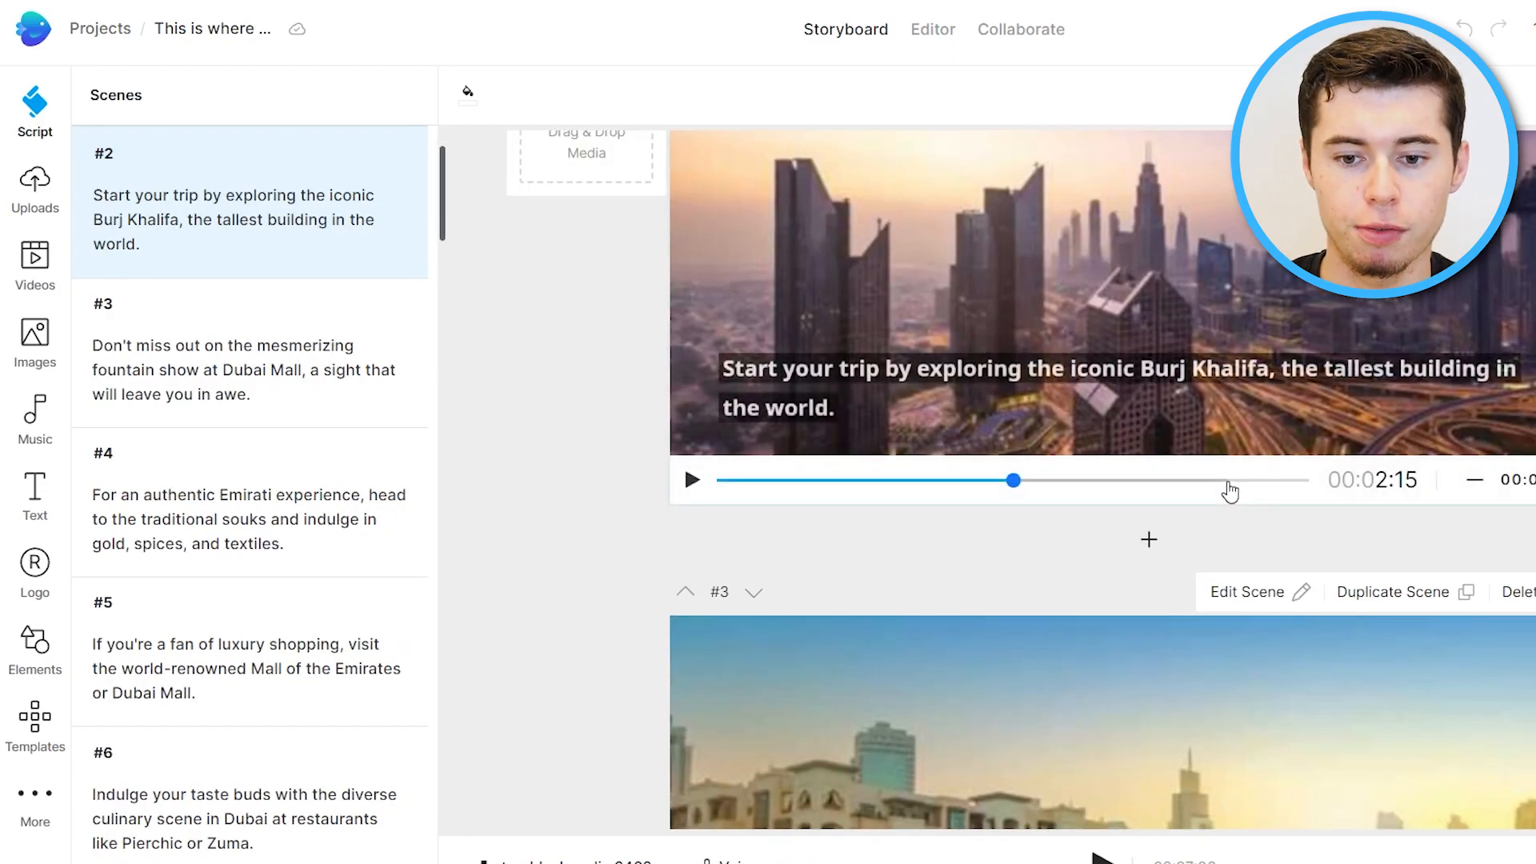
scroll(1235, 496, "up", 10)
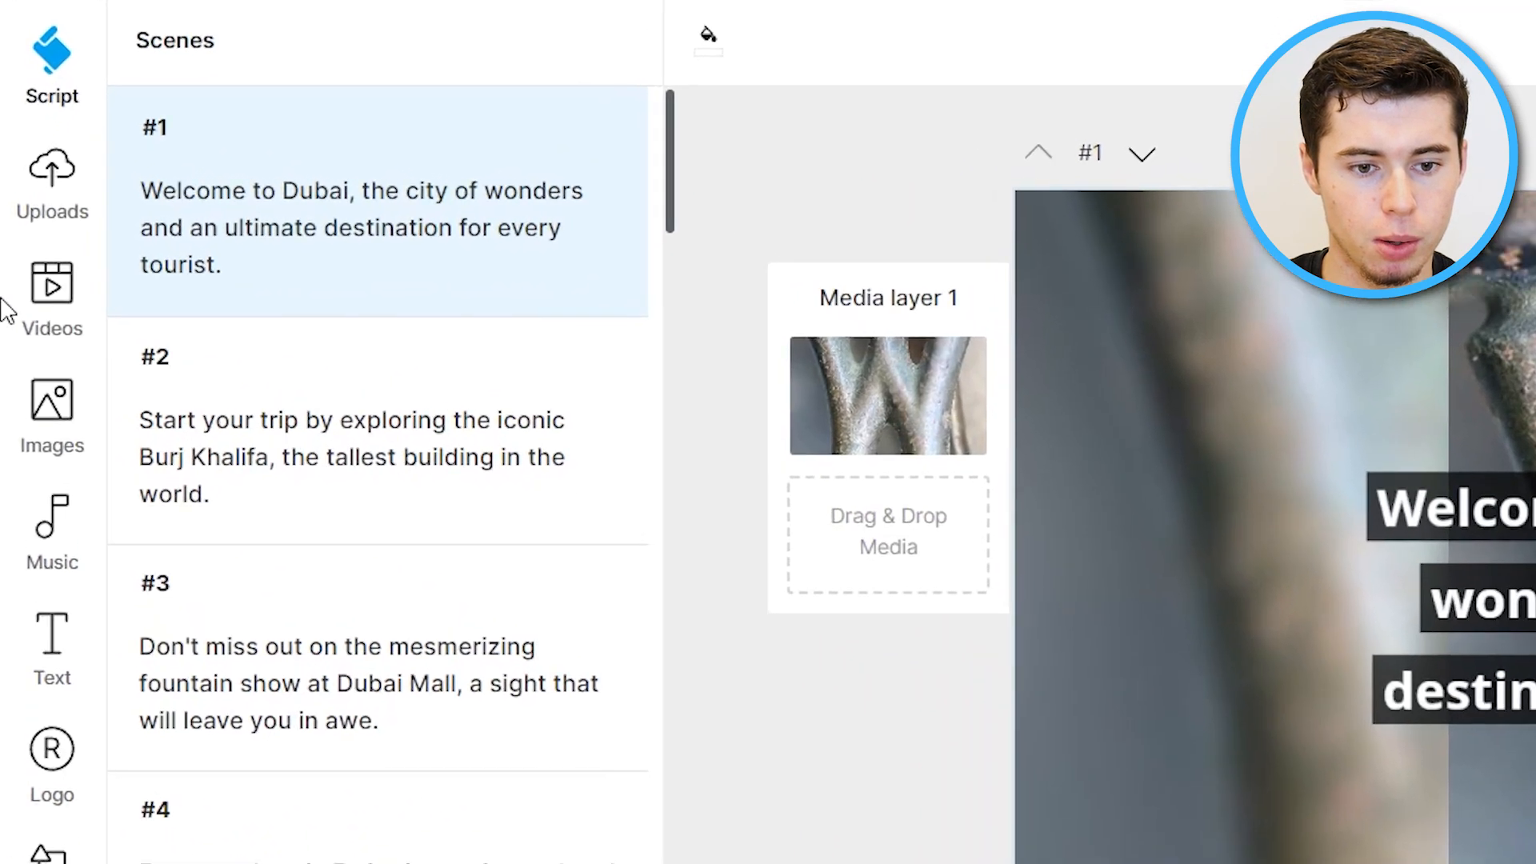
left_click(34, 260)
left_click(278, 105)
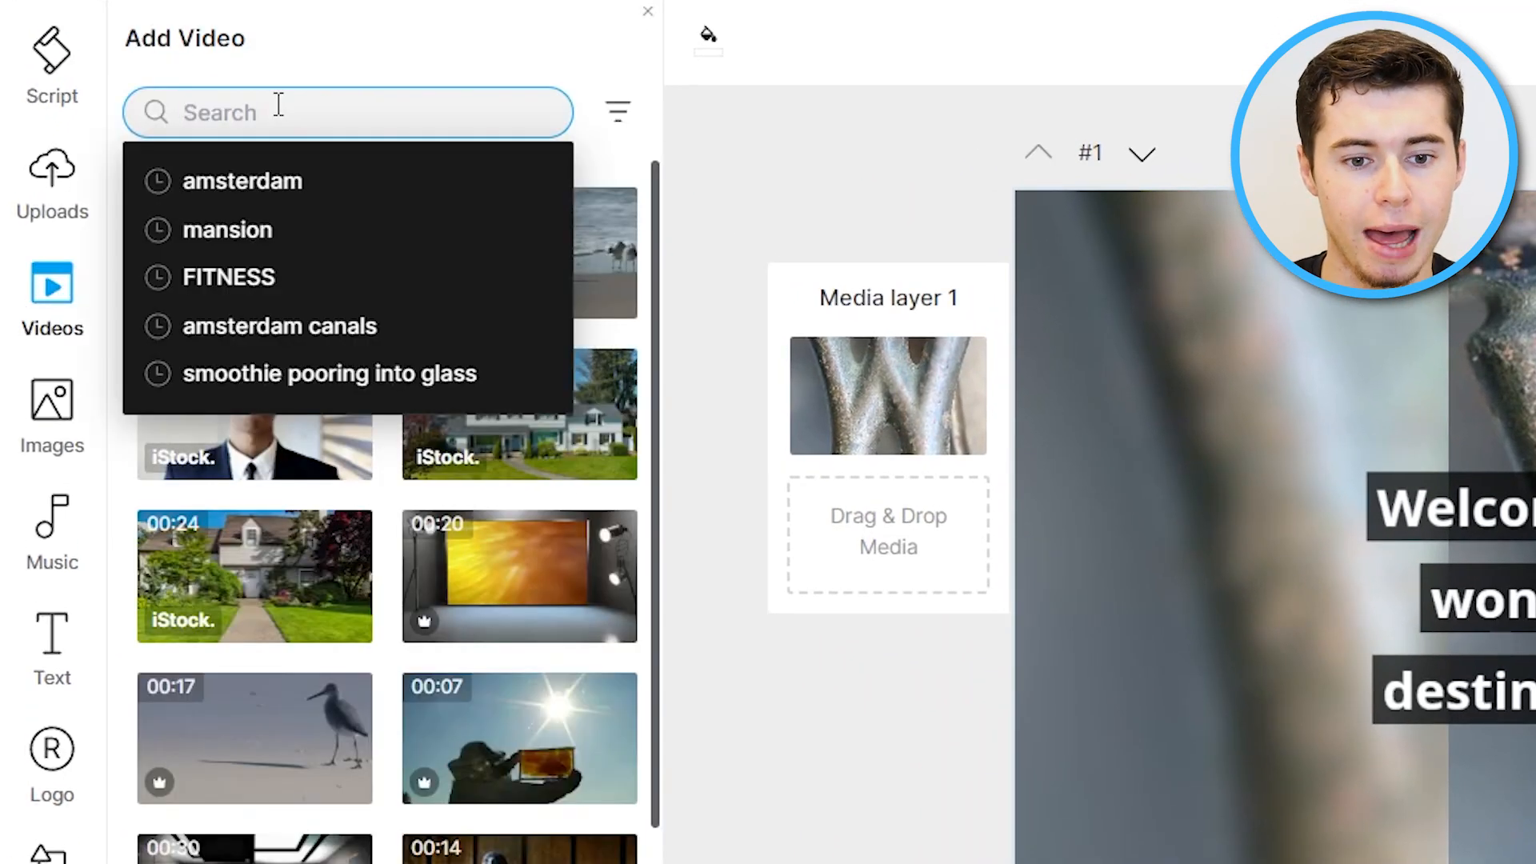
type("dubai")
key("Return")
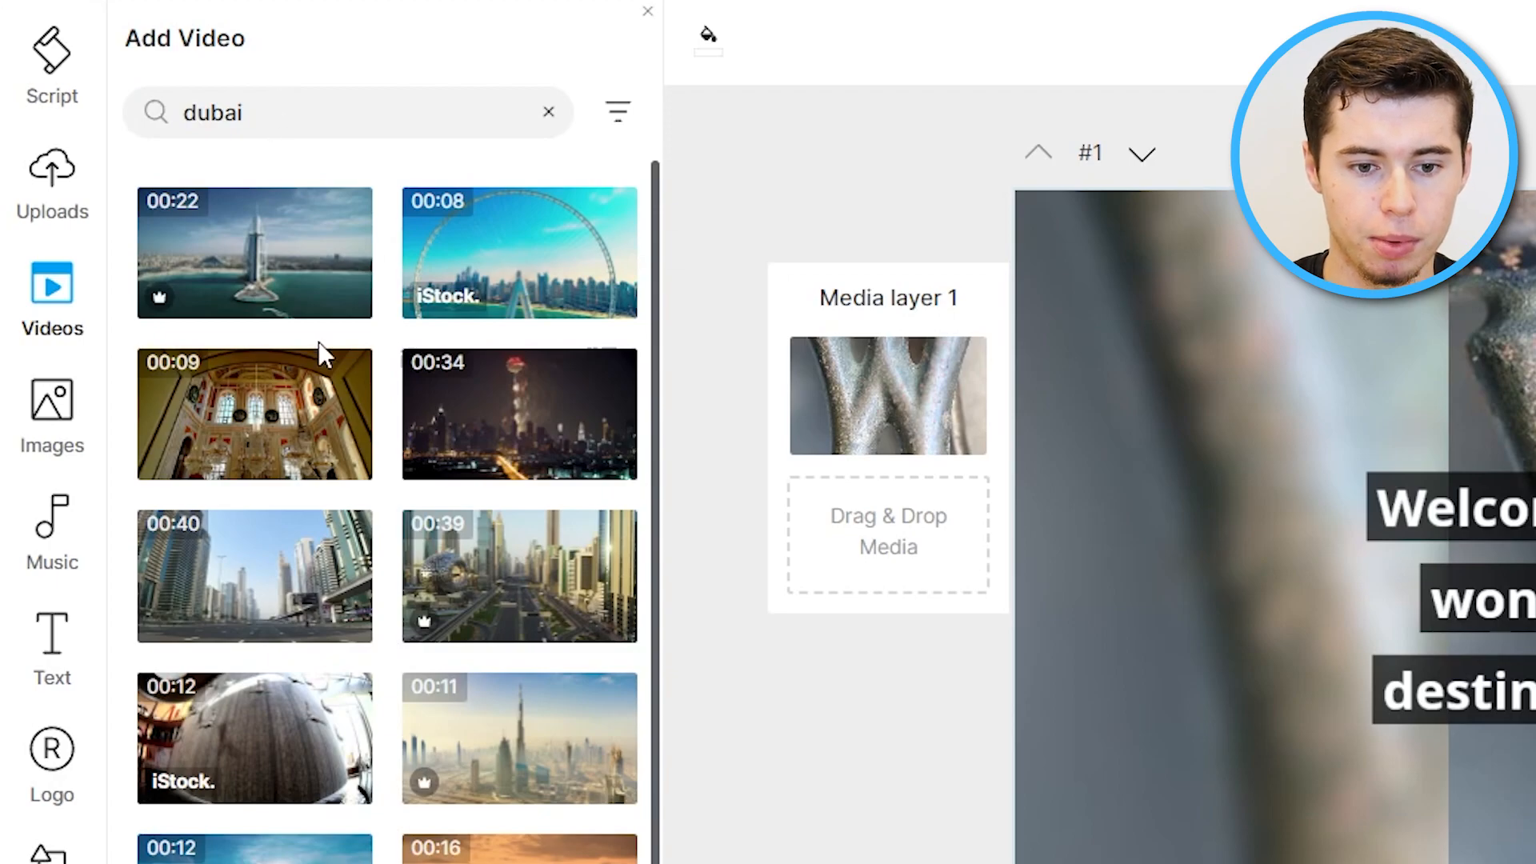
mouse_move(264, 272)
mouse_move(501, 250)
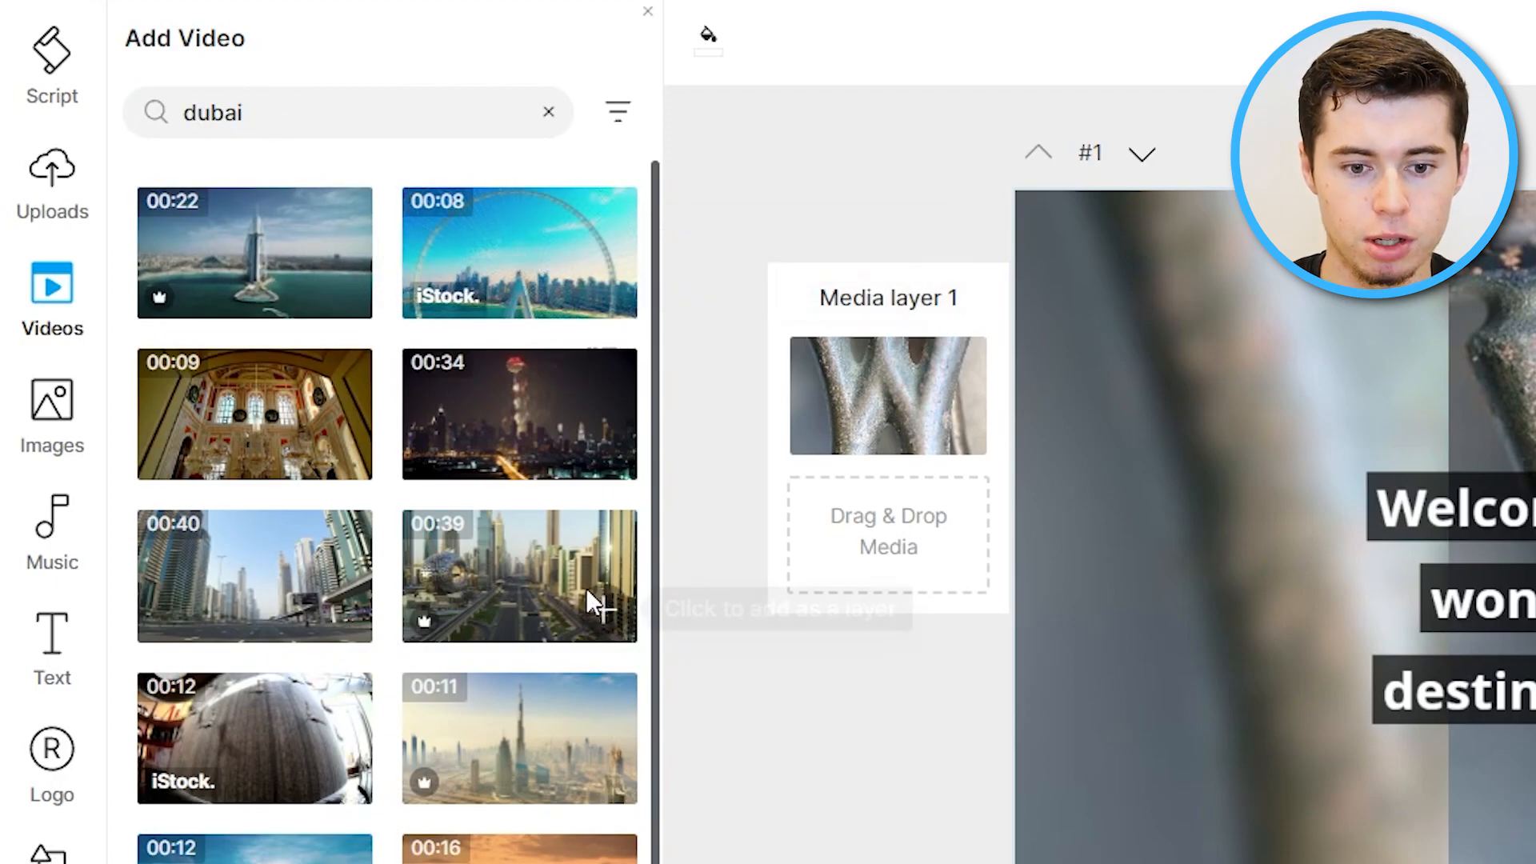
left_click_drag(272, 269, 1420, 345)
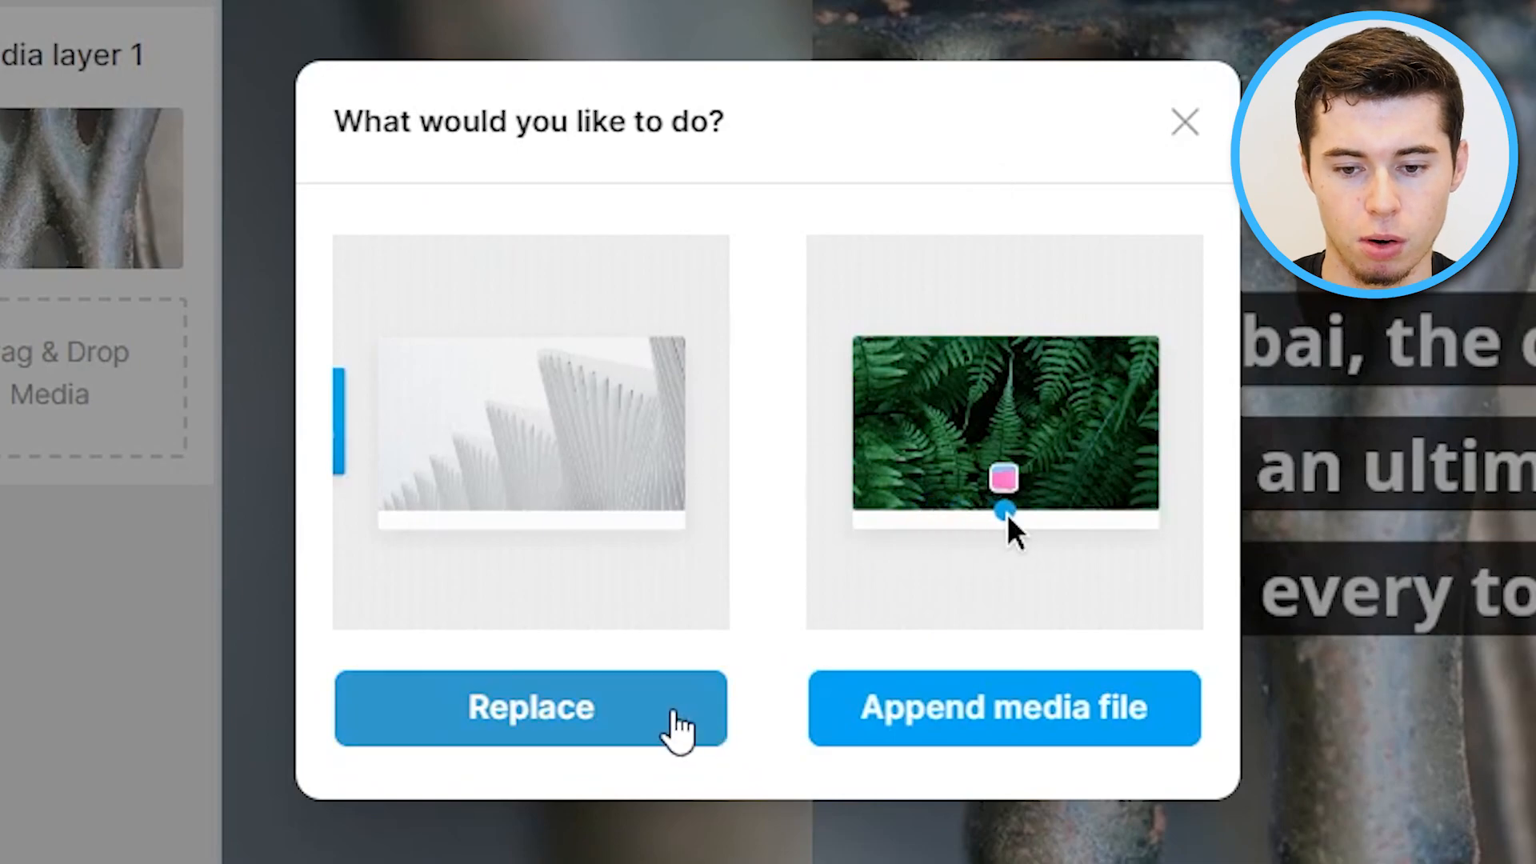
left_click(675, 725)
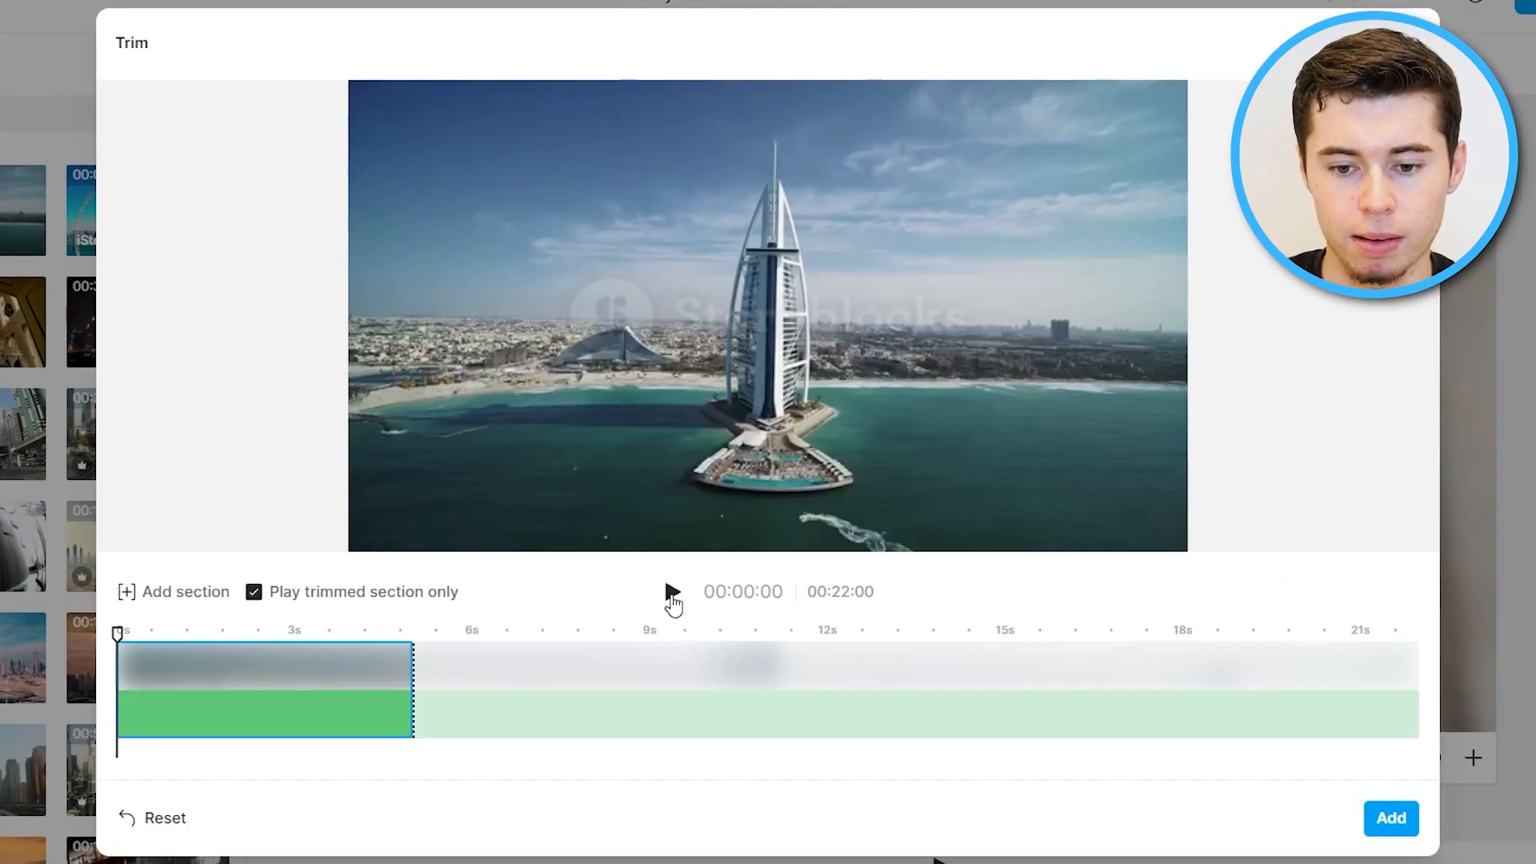
left_click(671, 596)
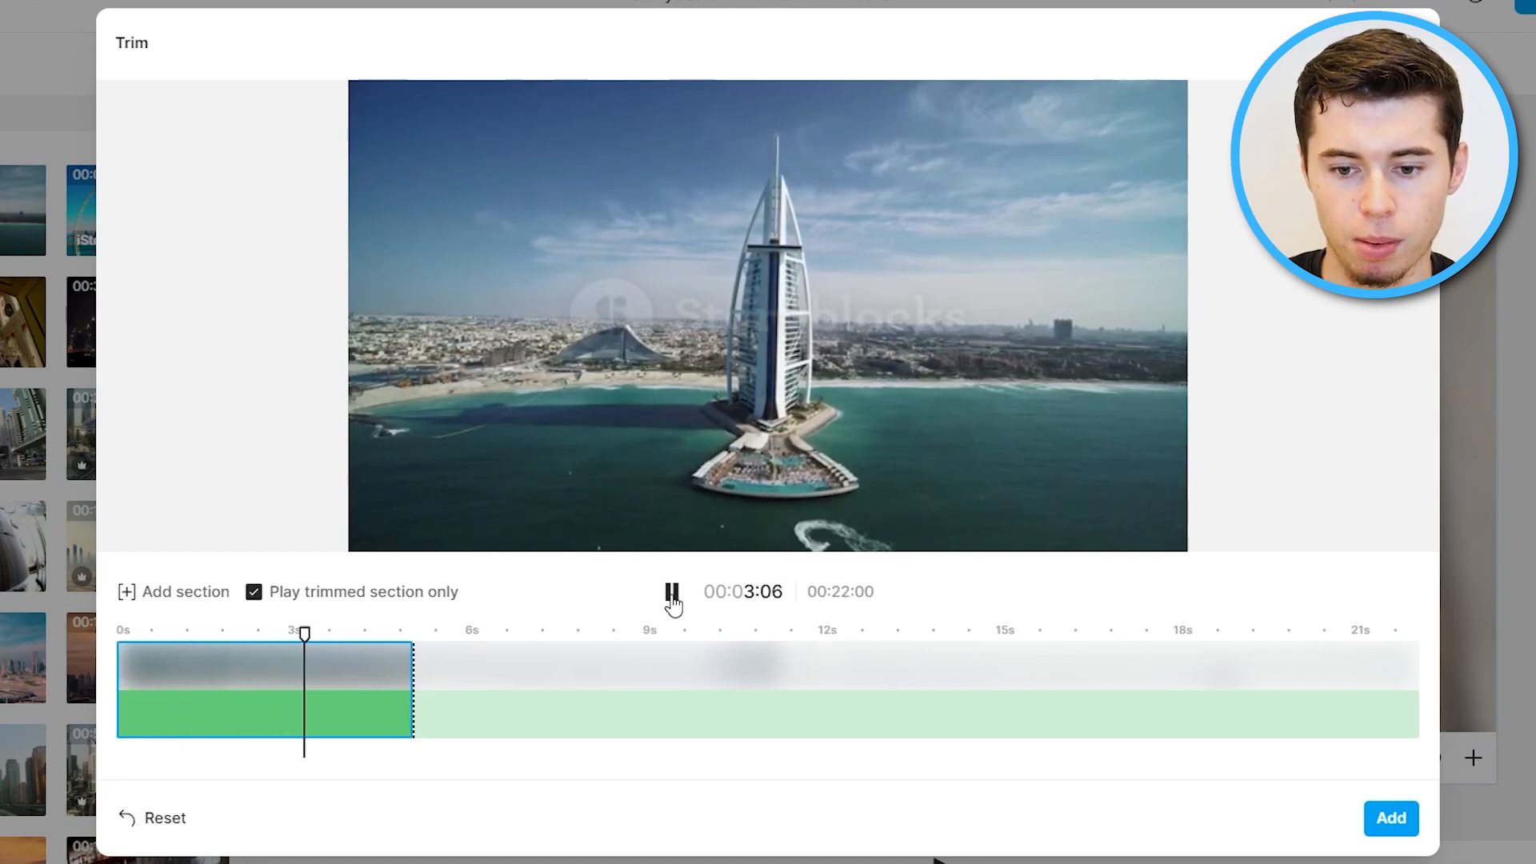
left_click_drag(292, 707, 808, 714)
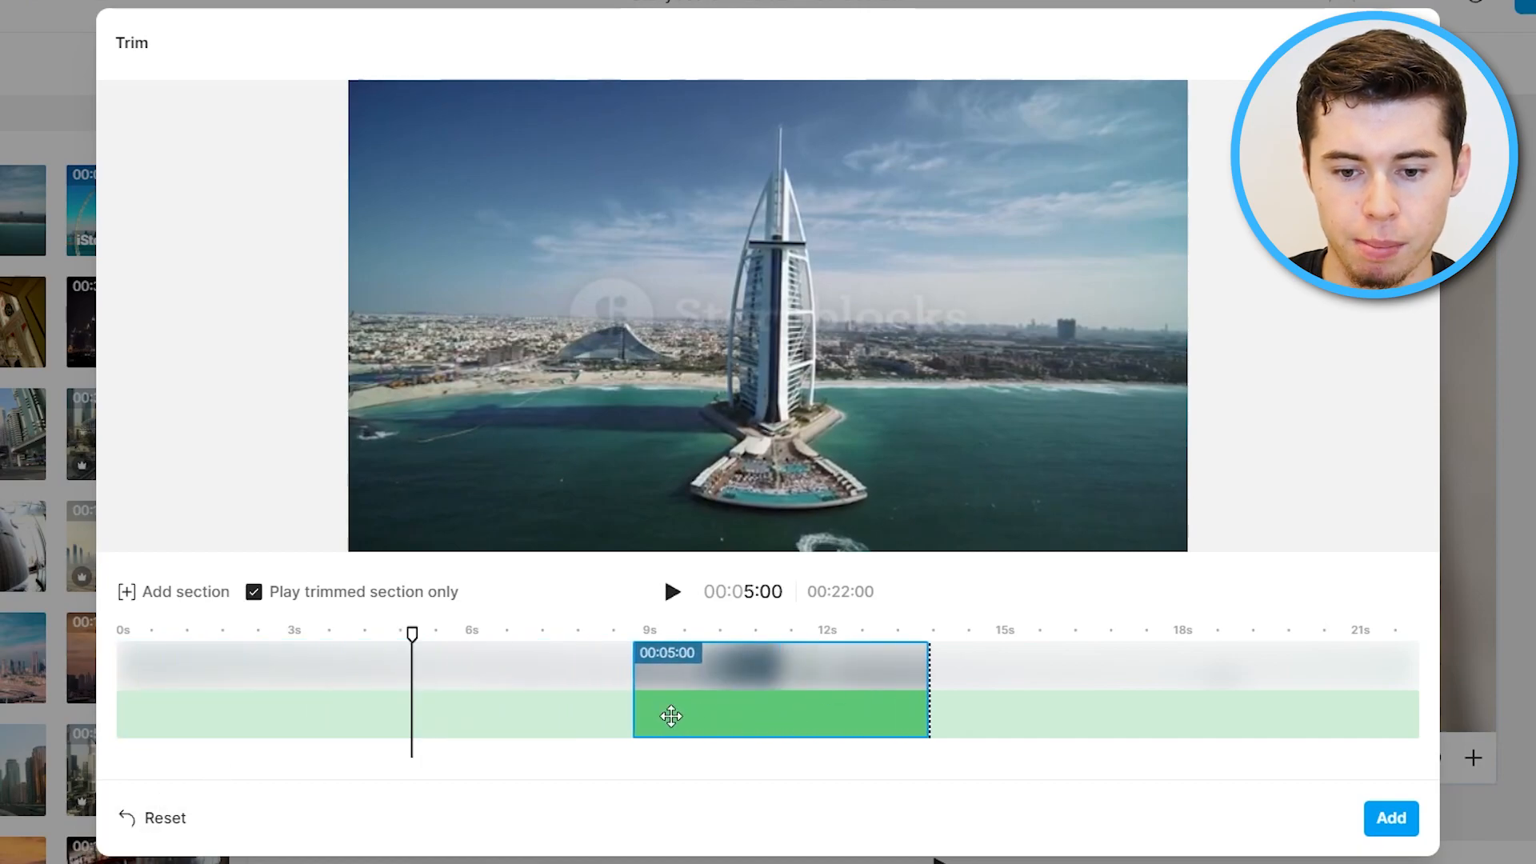
left_click(673, 592)
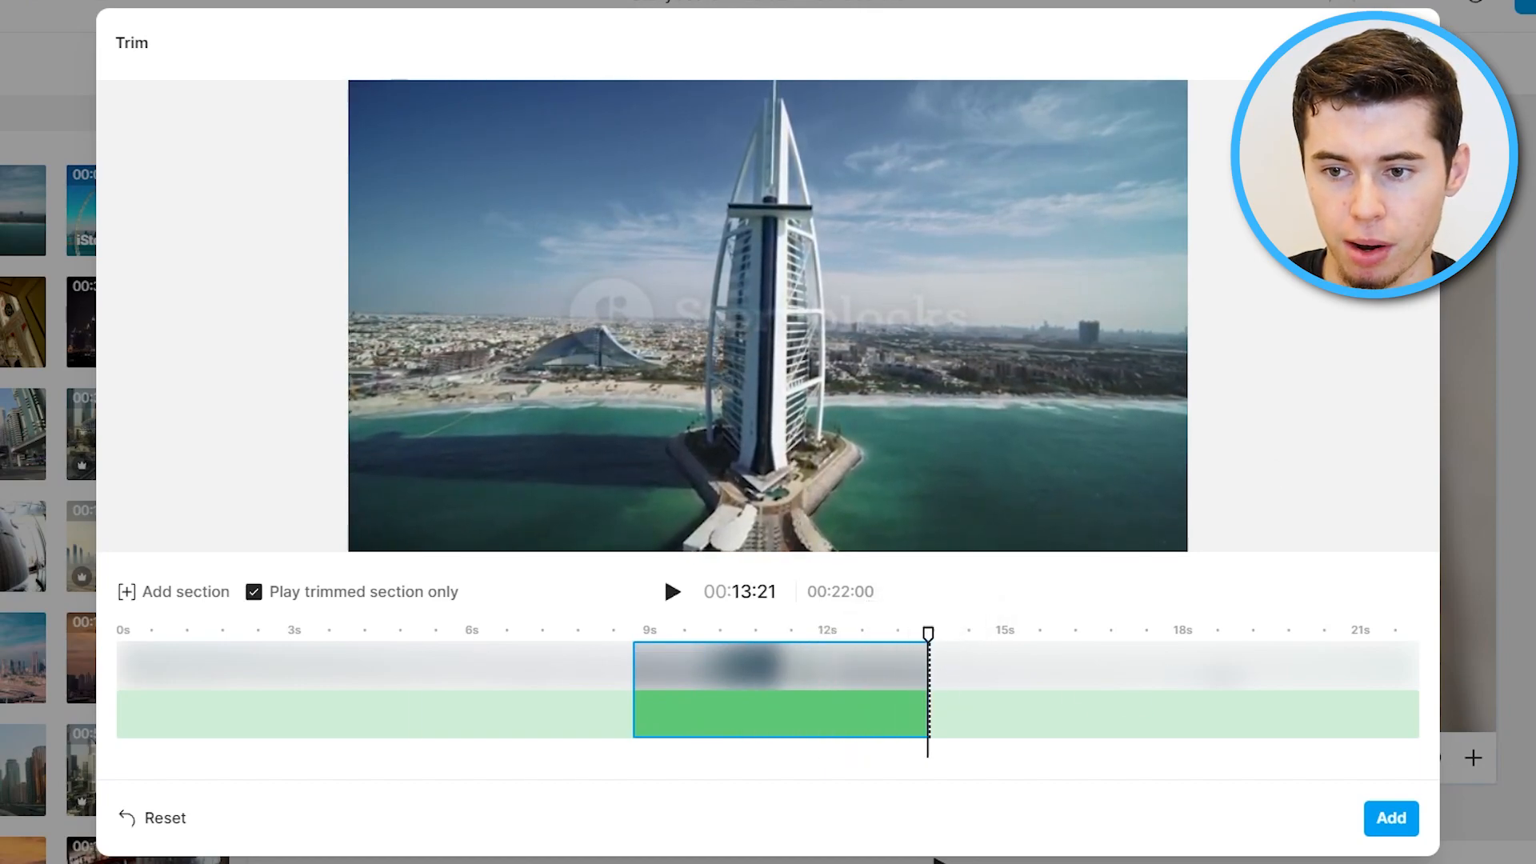
left_click(1402, 43)
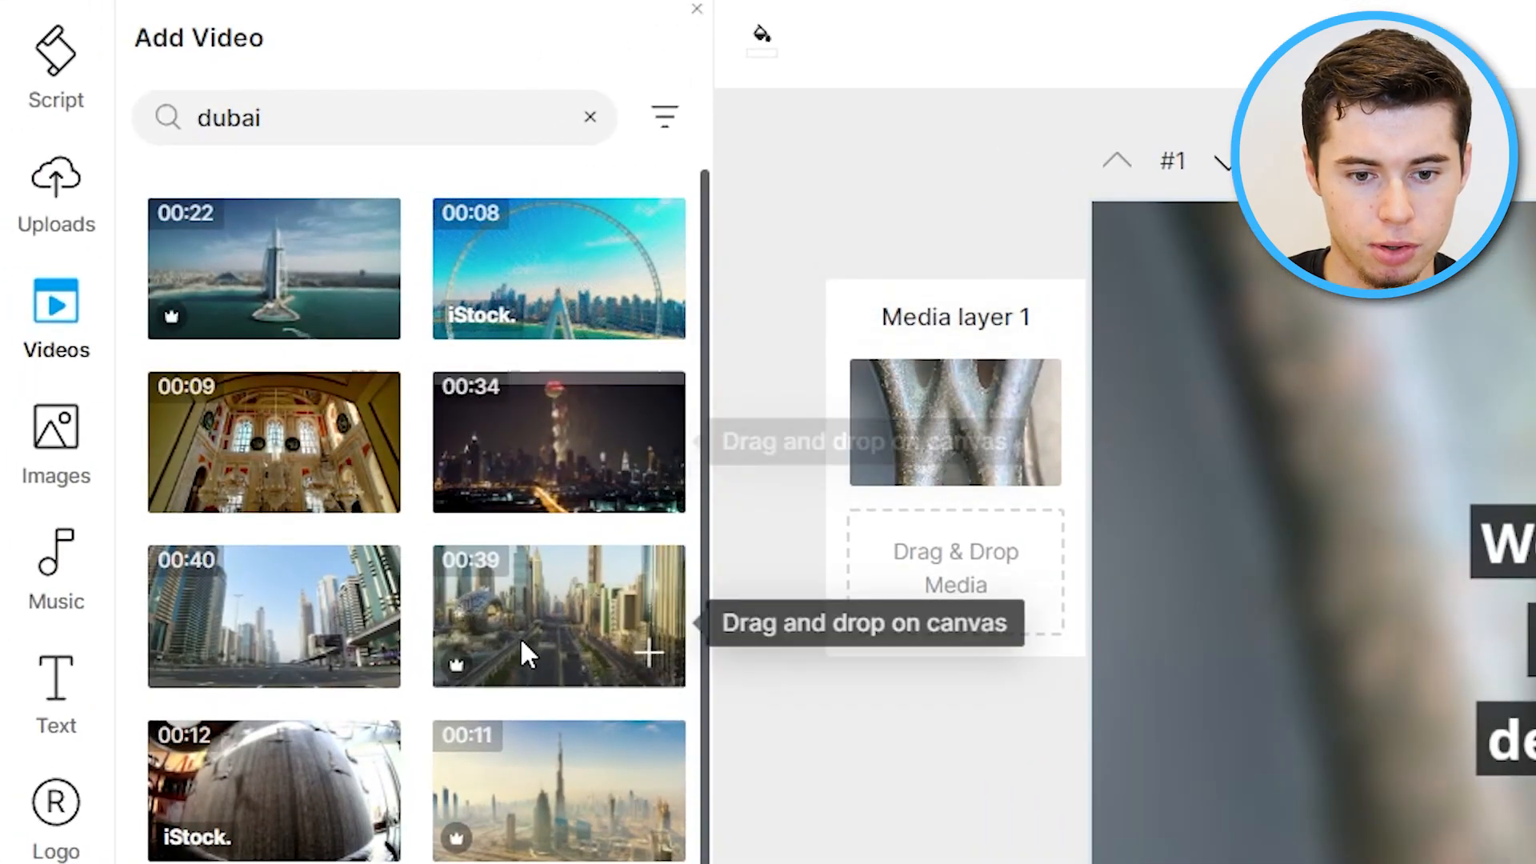
Replace scene 1's media with the 39-second Dubai highway aerial clip, keeping its opening section.
left_click_drag(527, 646, 1520, 464)
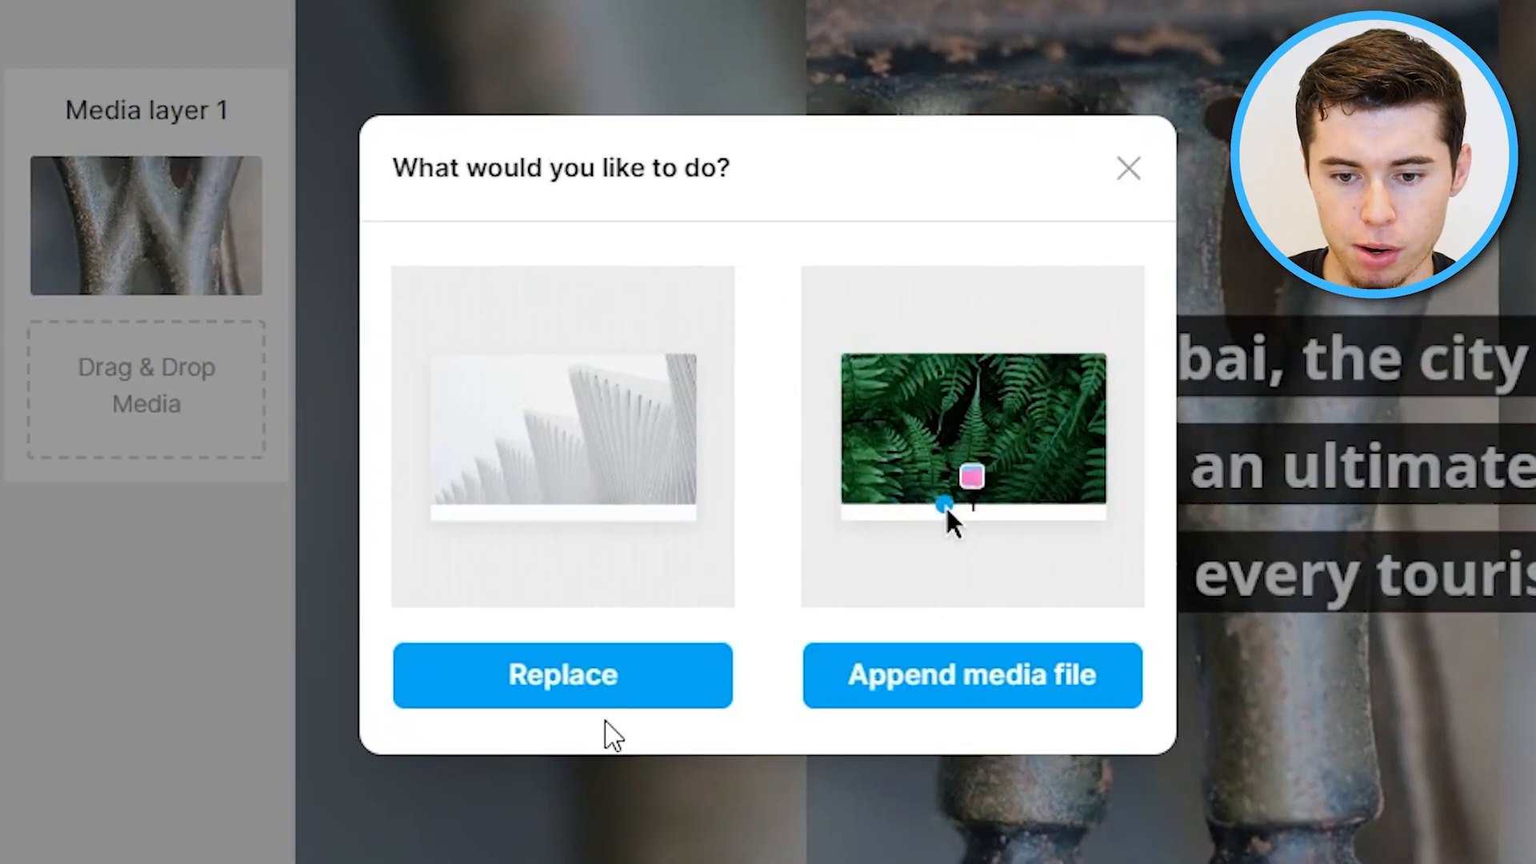
left_click(602, 702)
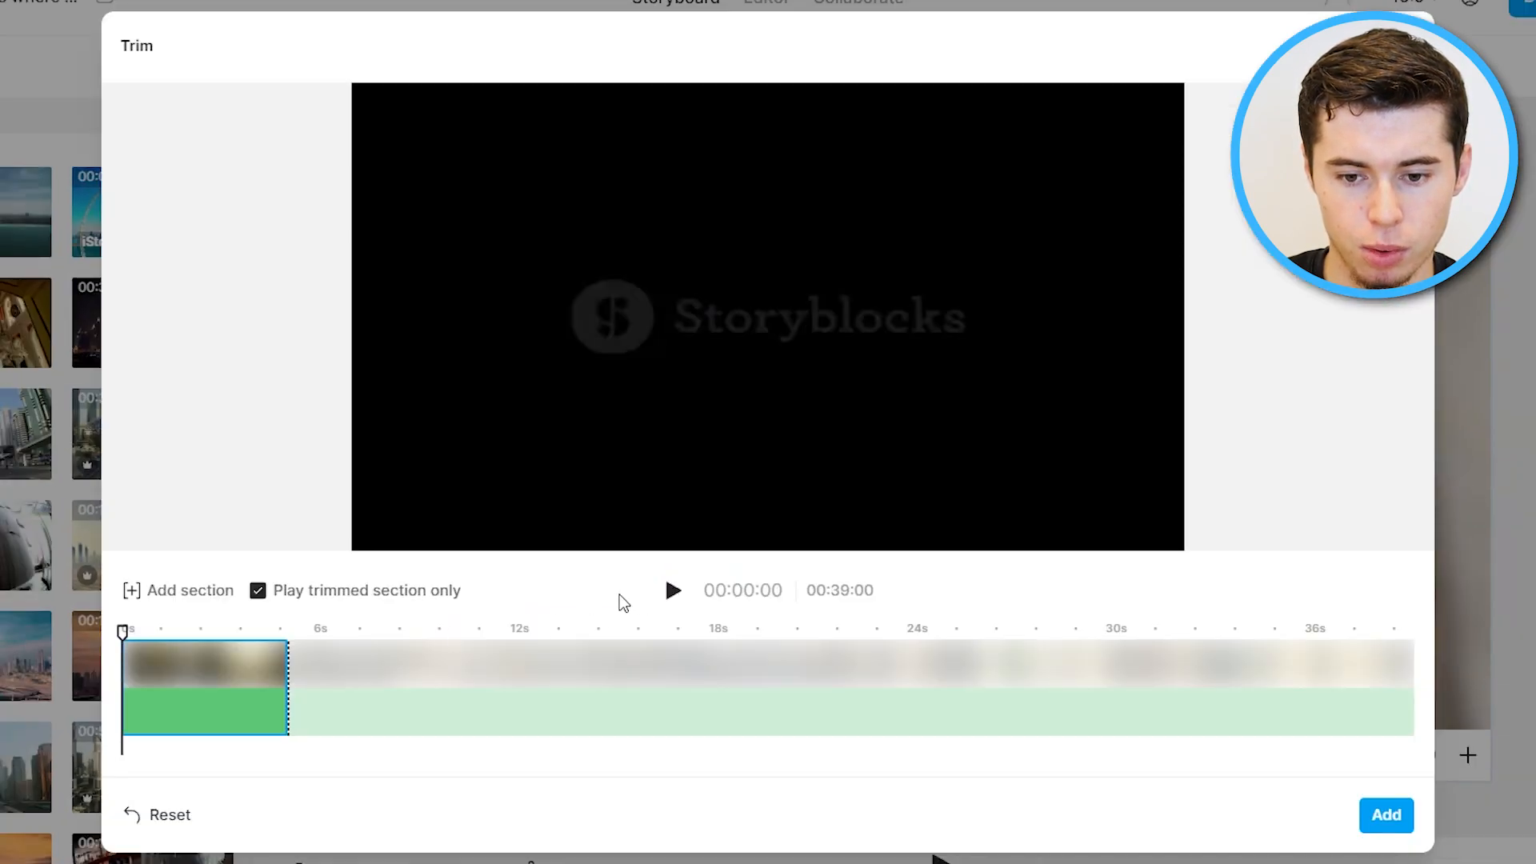
left_click(673, 591)
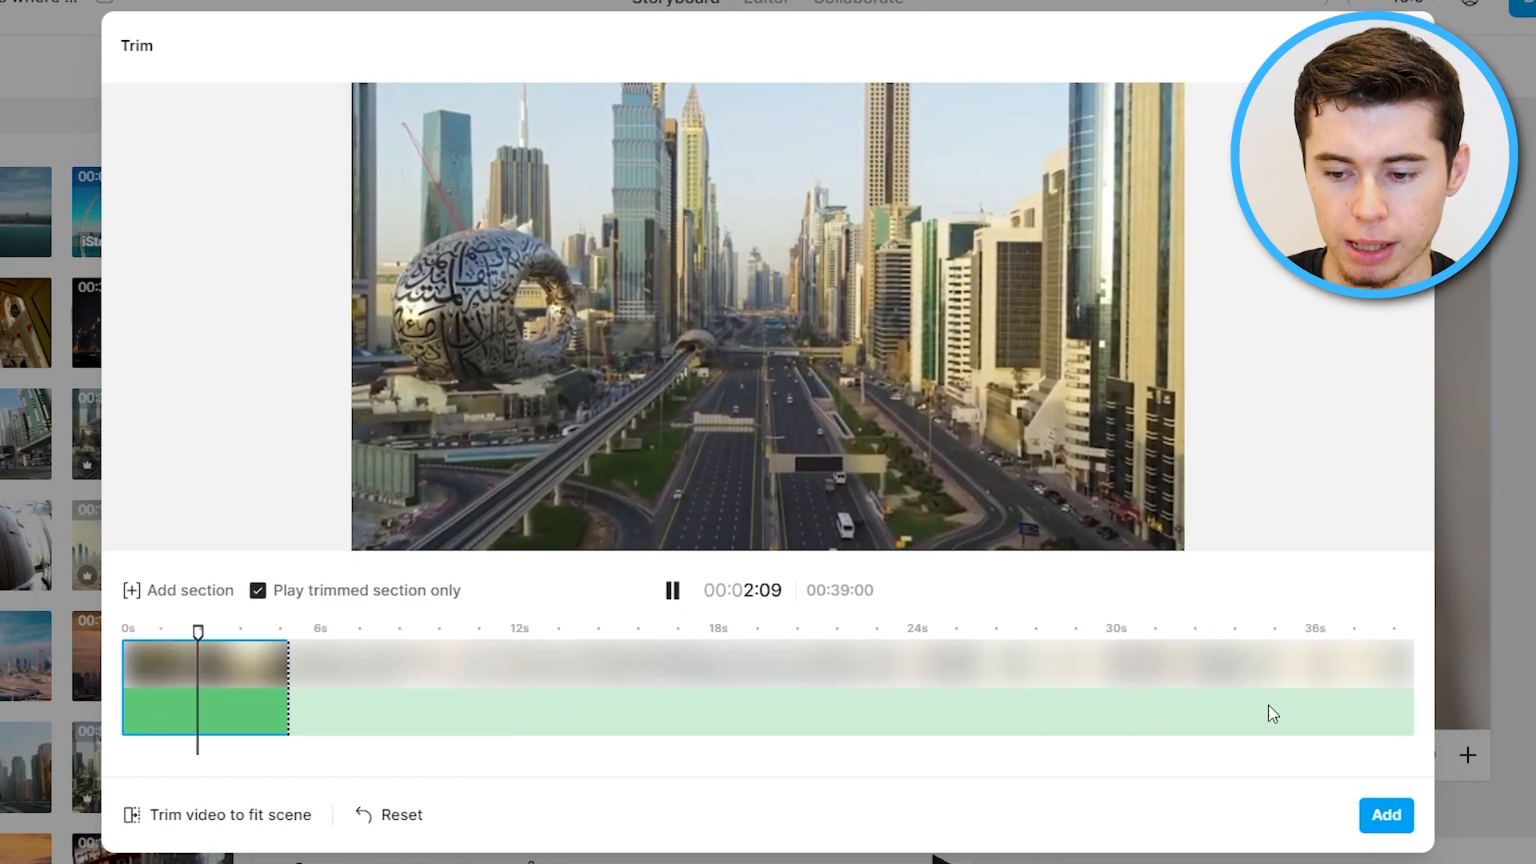
left_click_drag(213, 672, 144, 725)
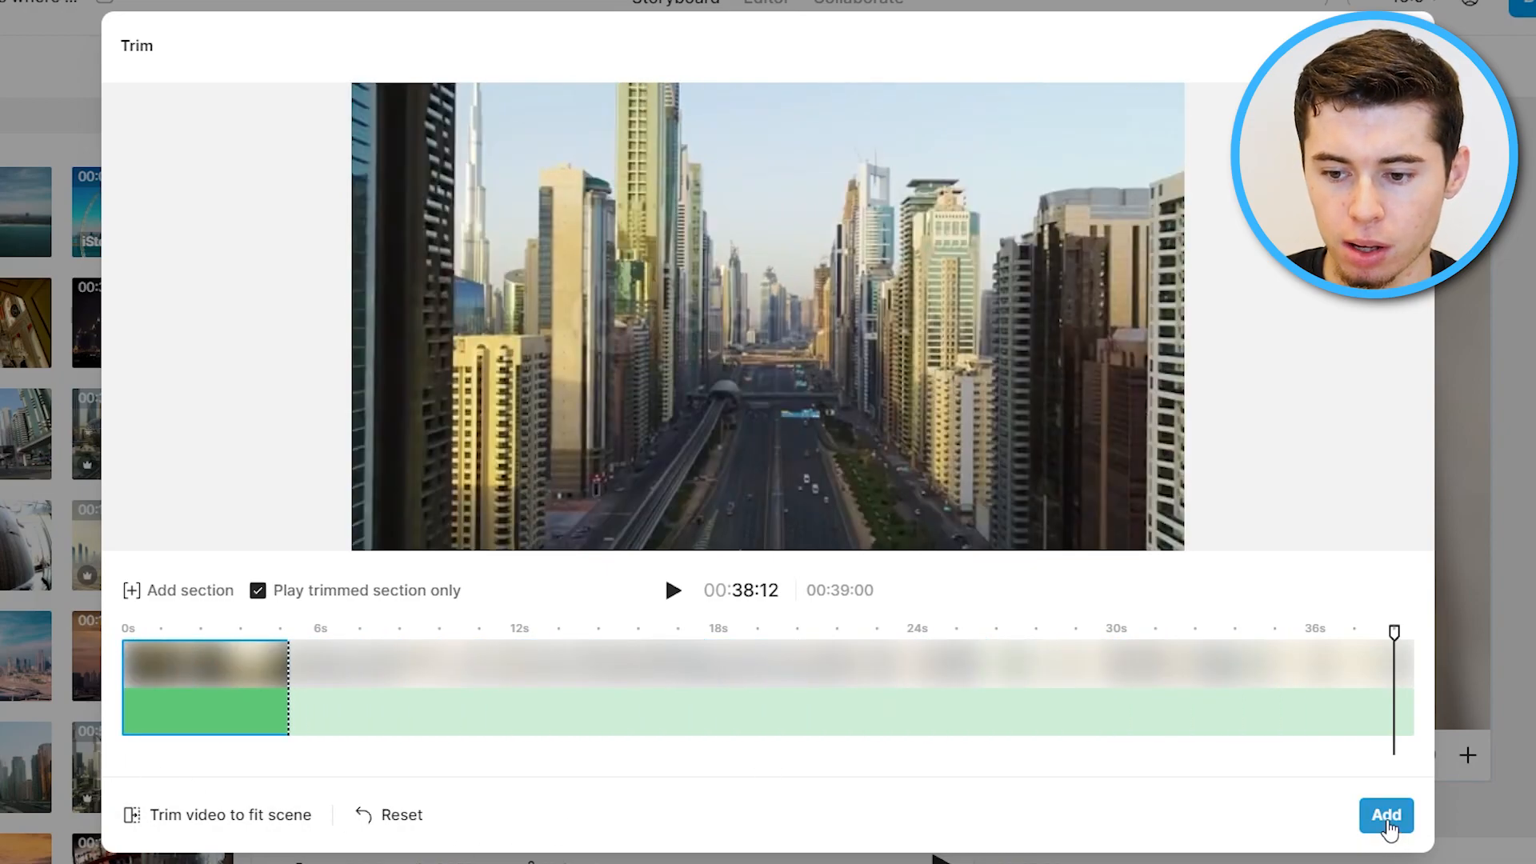
left_click(1386, 816)
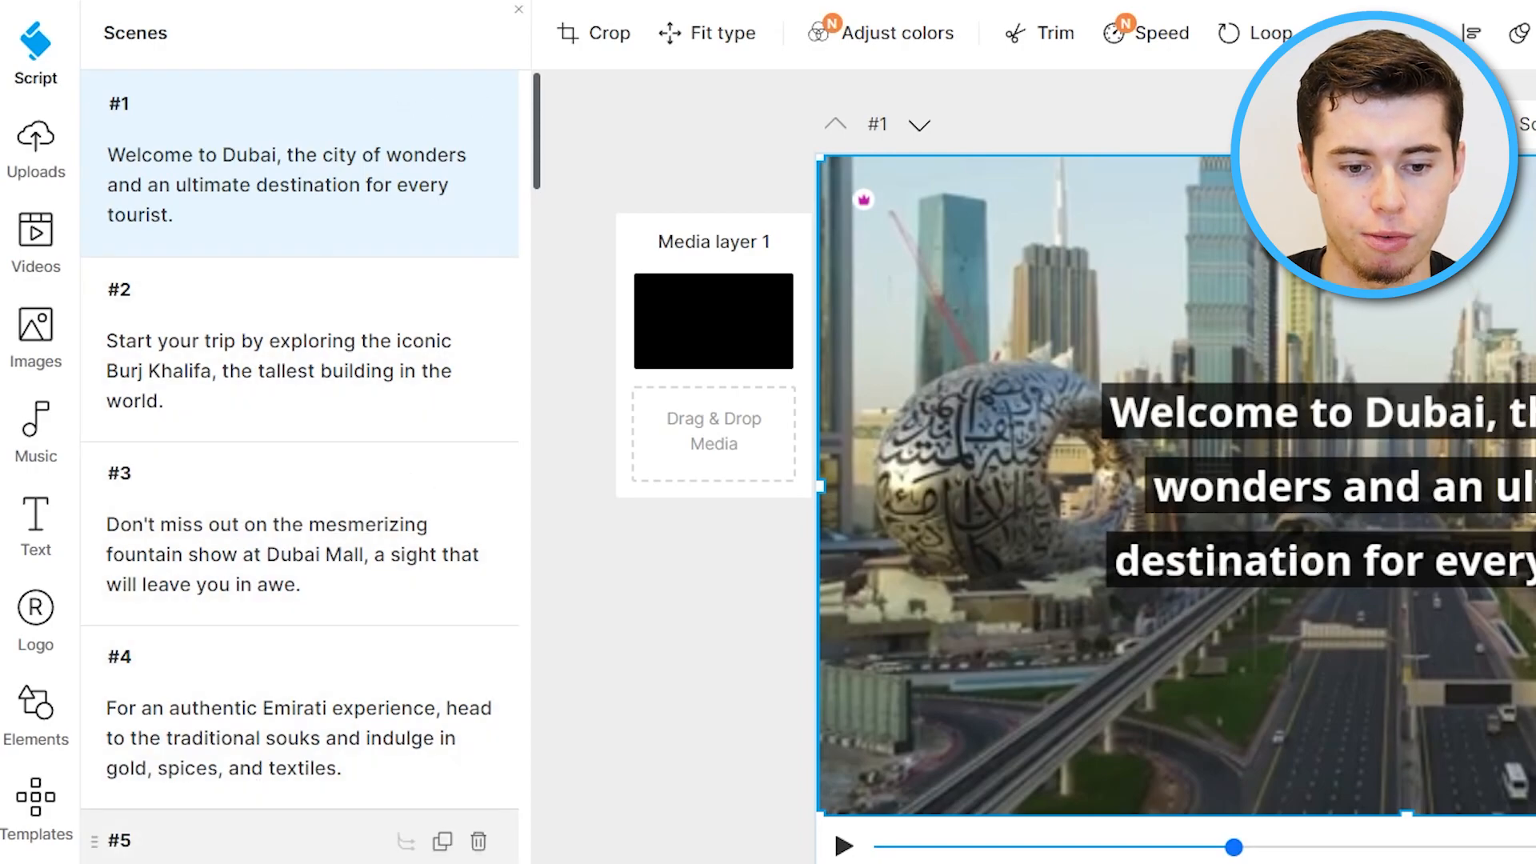
scroll(285, 805, "down", 20)
scroll(285, 808, "down", 20)
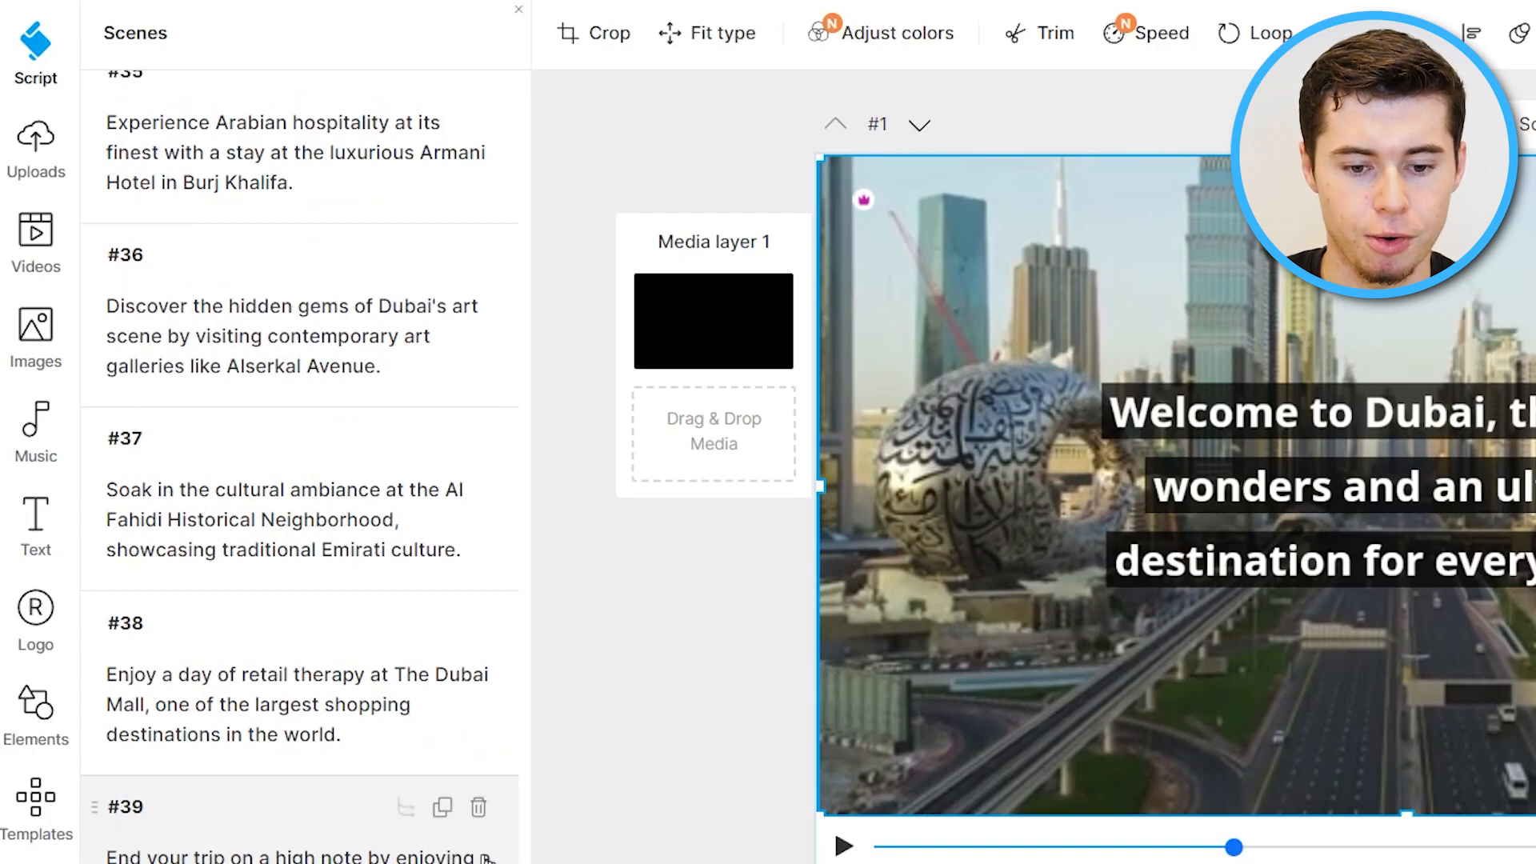
scroll(376, 720, "up", 20)
scroll(388, 685, "up", 20)
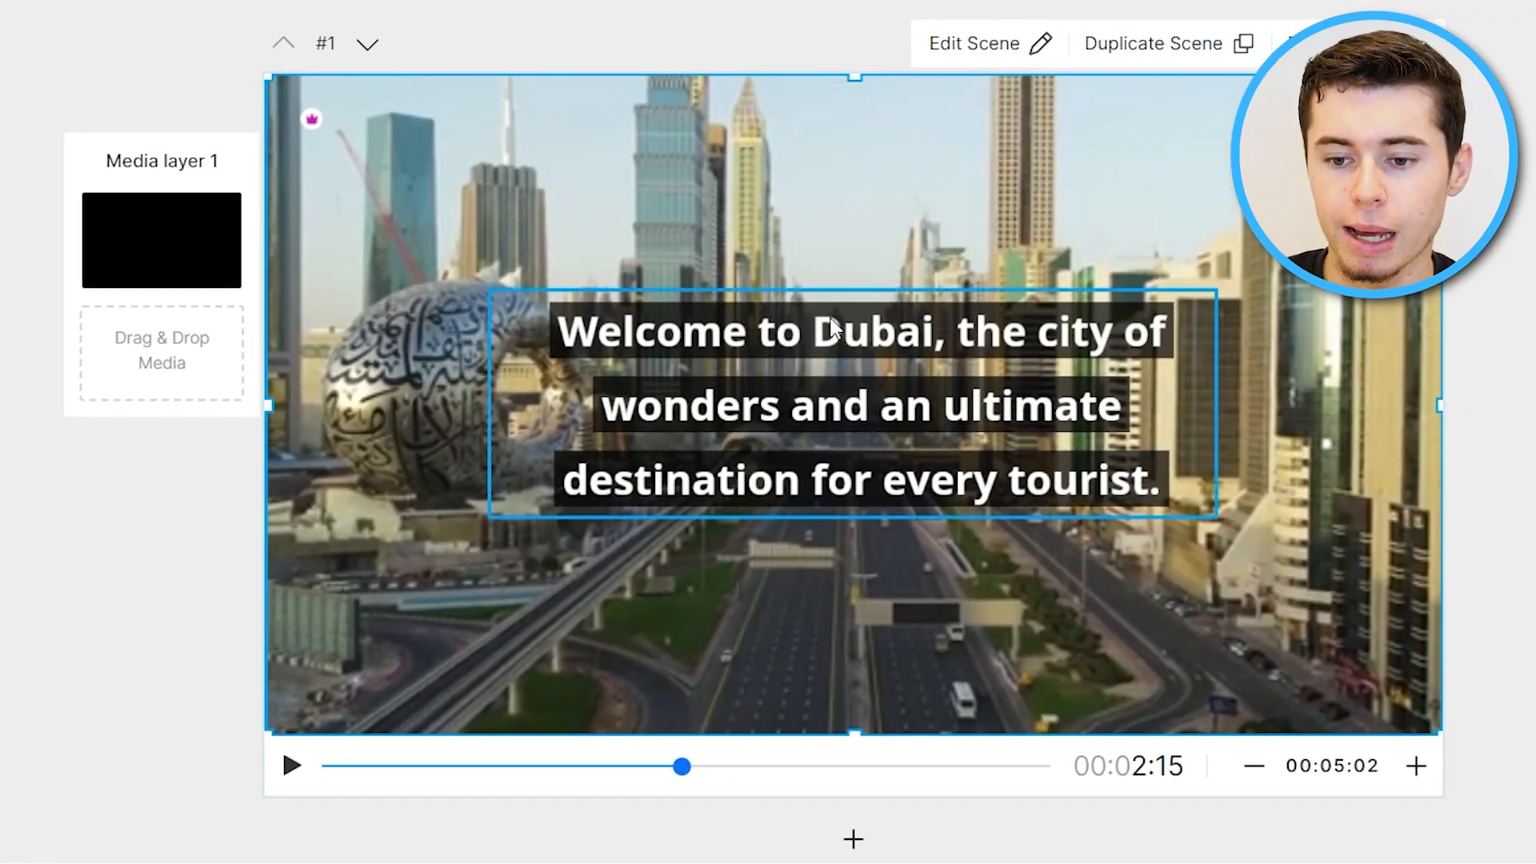
Set scene 1's caption font size to 56 and widen the caption box near the bottom of the frame.
left_click(895, 422)
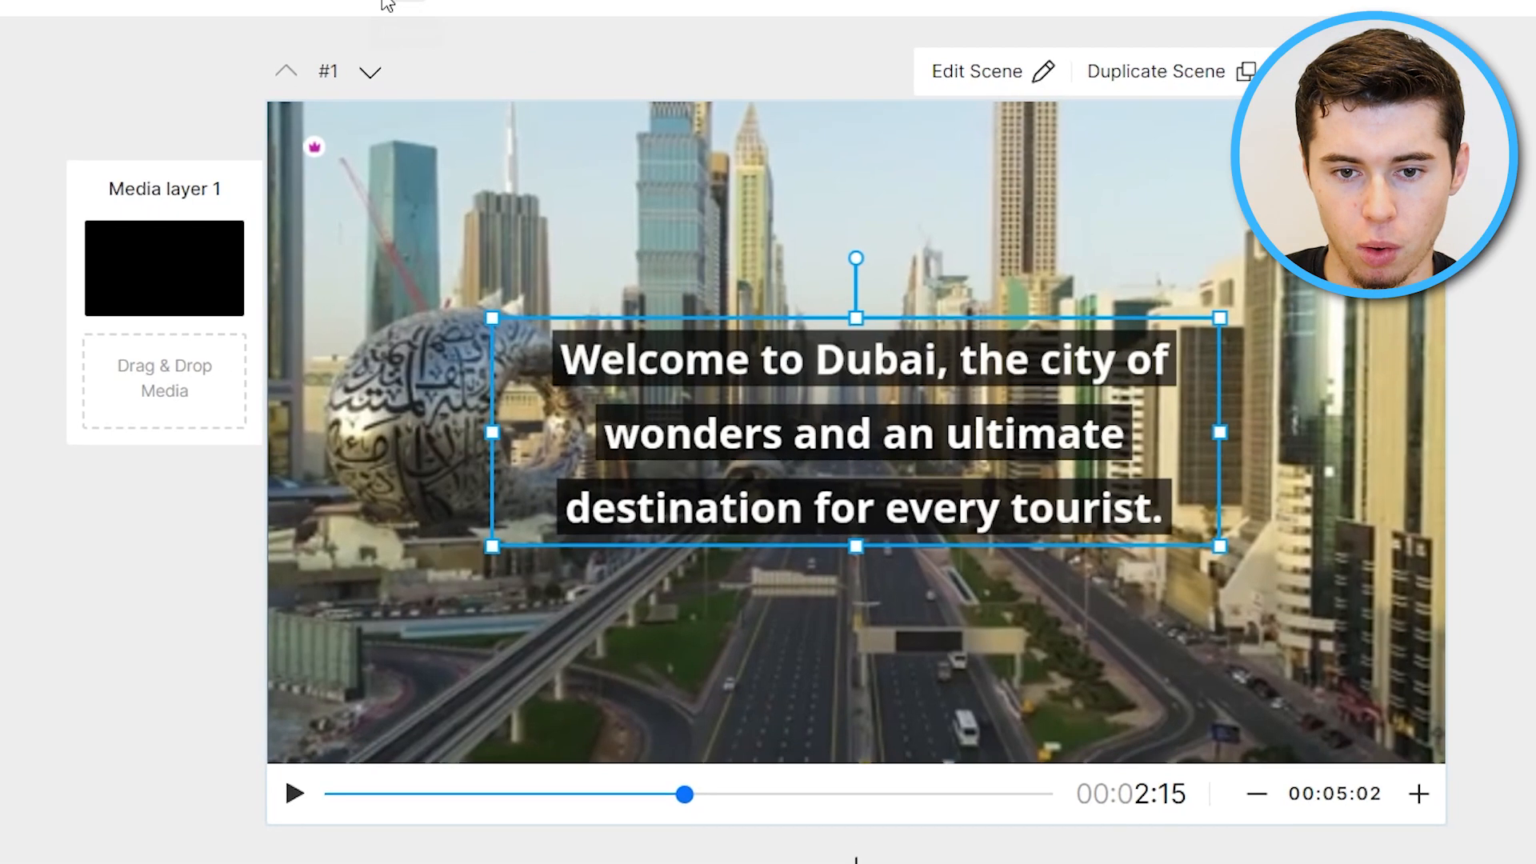
left_click(297, 29)
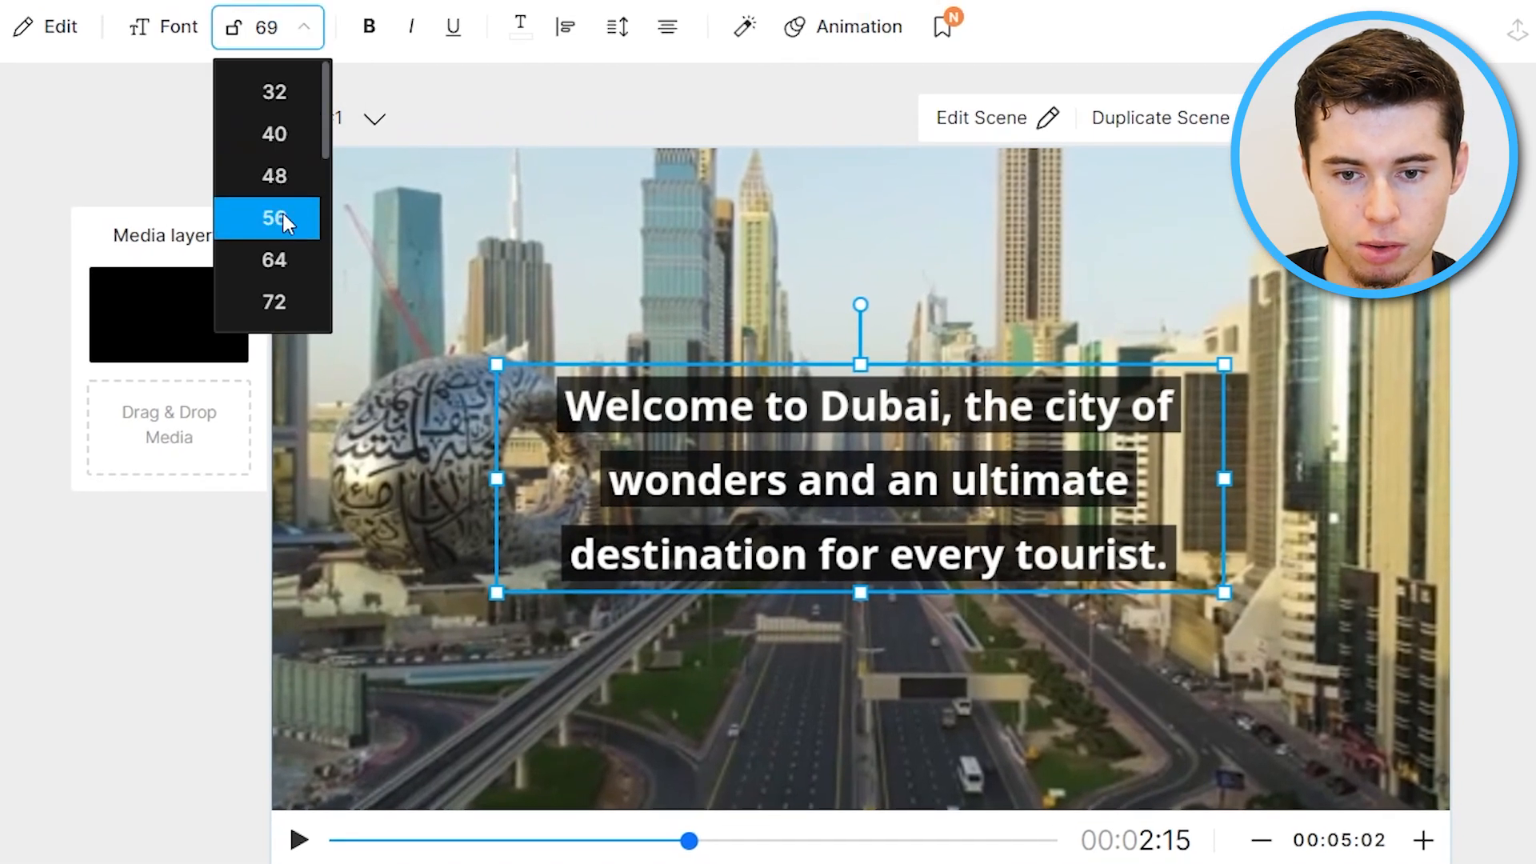
left_click(280, 216)
left_click_drag(1224, 483, 1326, 528)
left_click_drag(1164, 551, 1215, 736)
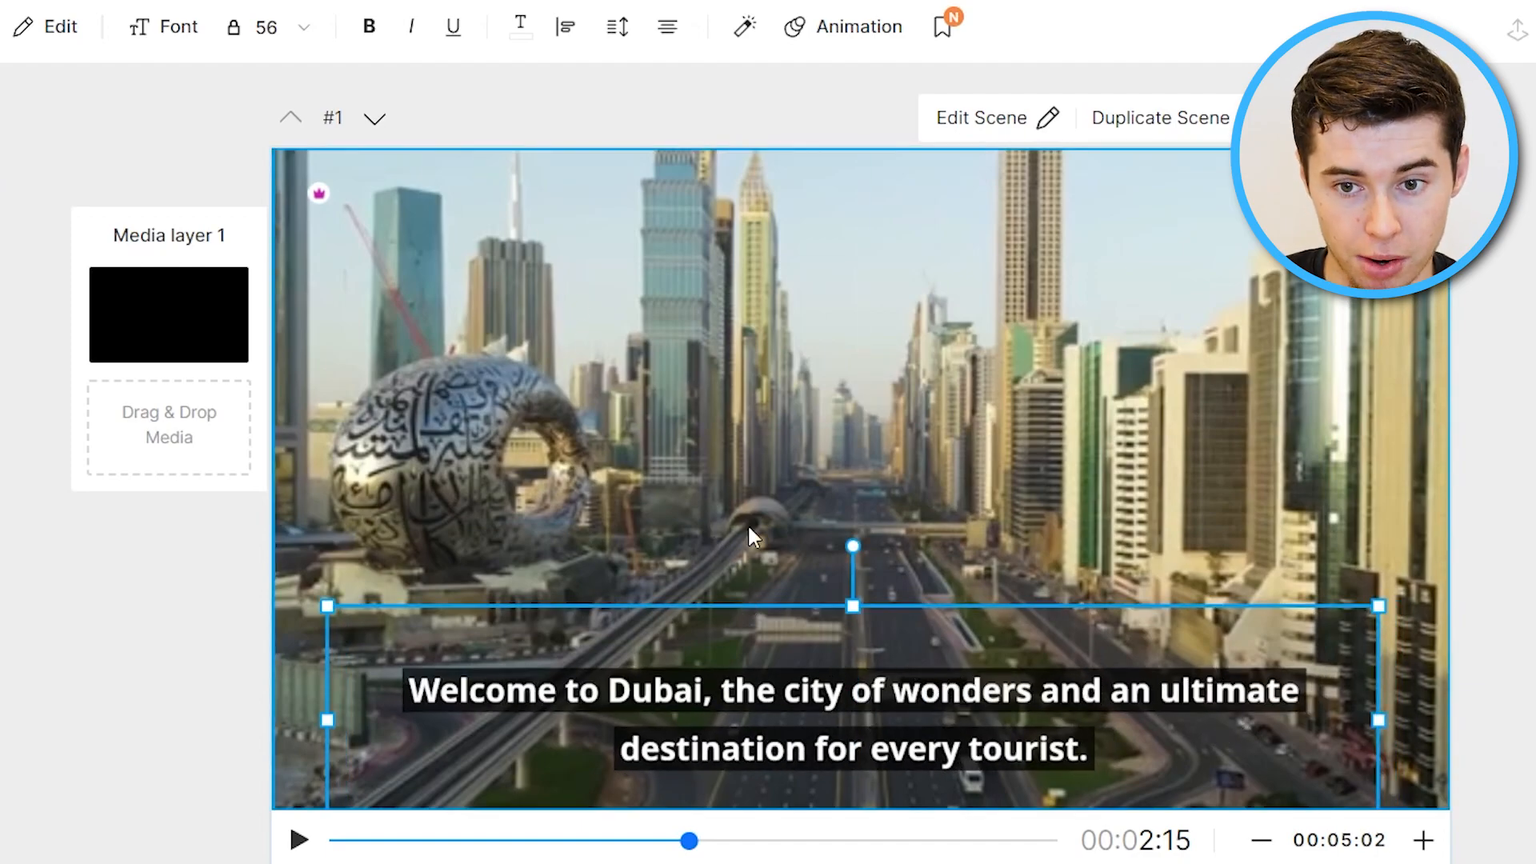
Set the caption's text band fill color to red #FF0000 and apply it to all scenes.
left_click(752, 31)
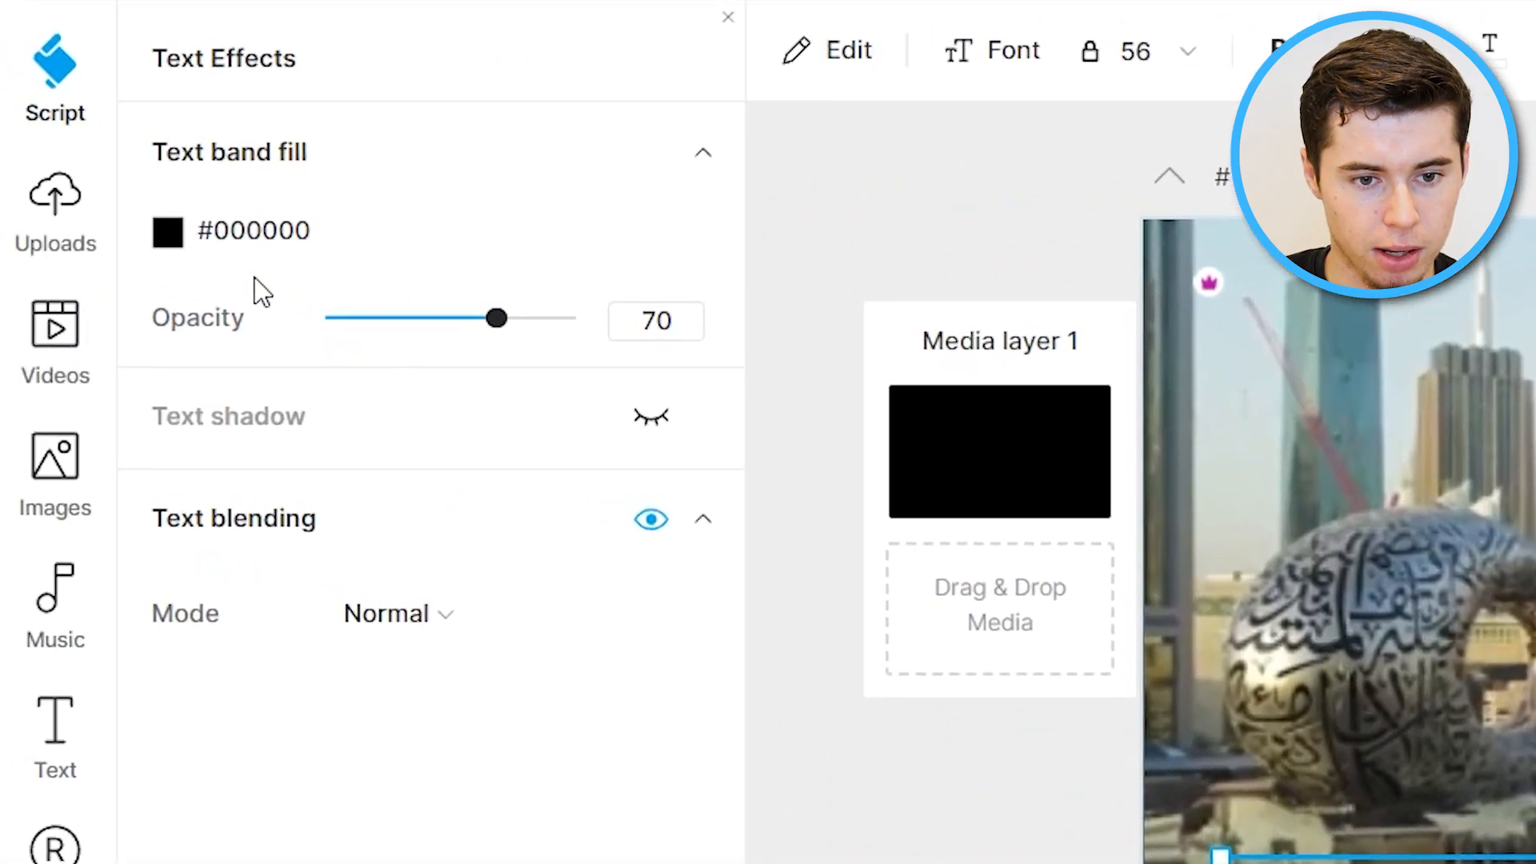
left_click(165, 233)
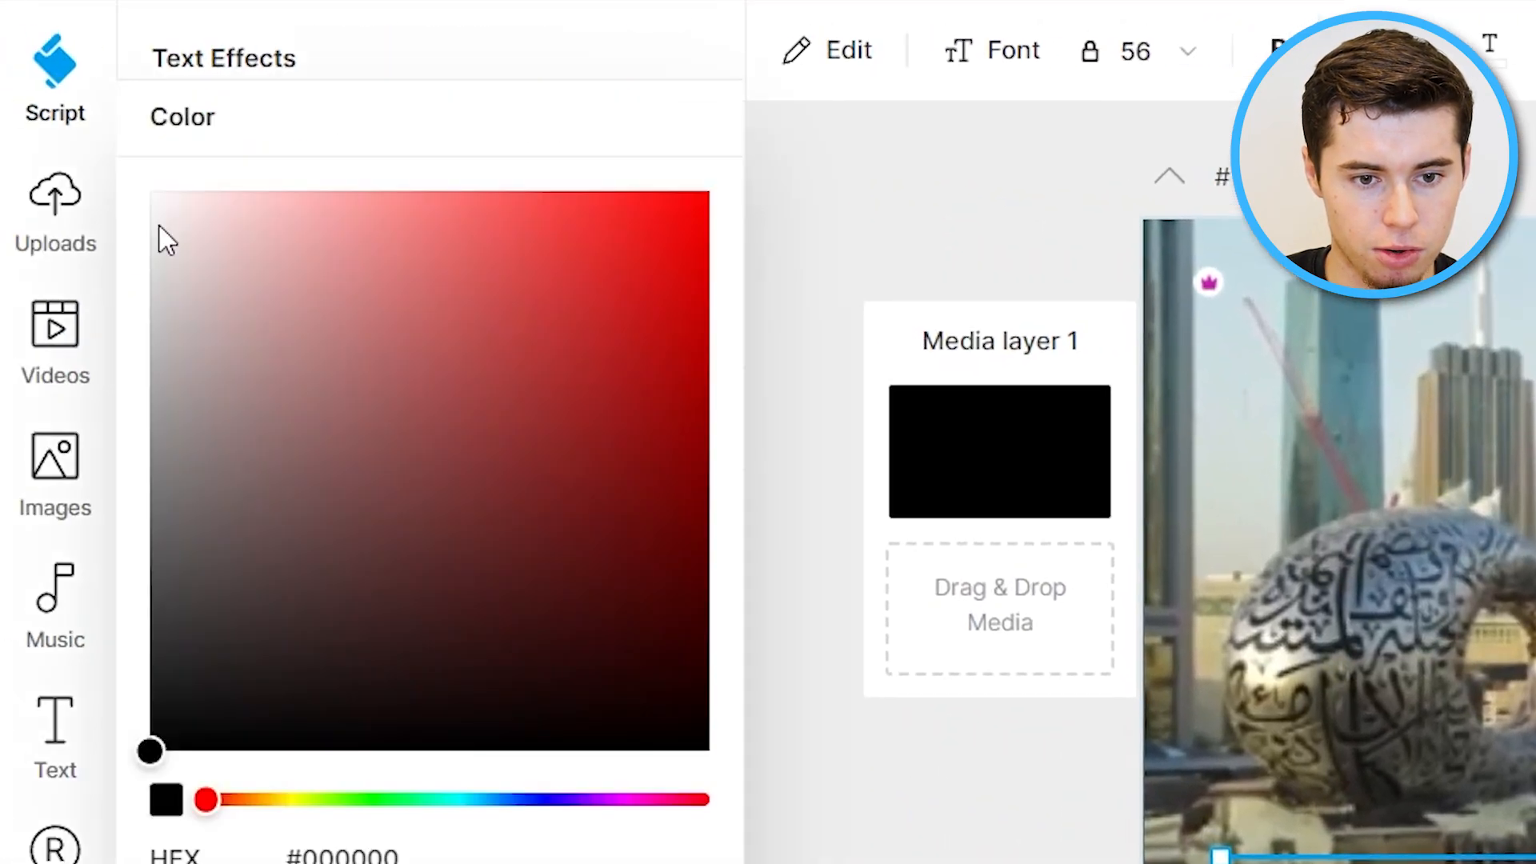
left_click_drag(439, 559, 847, 112)
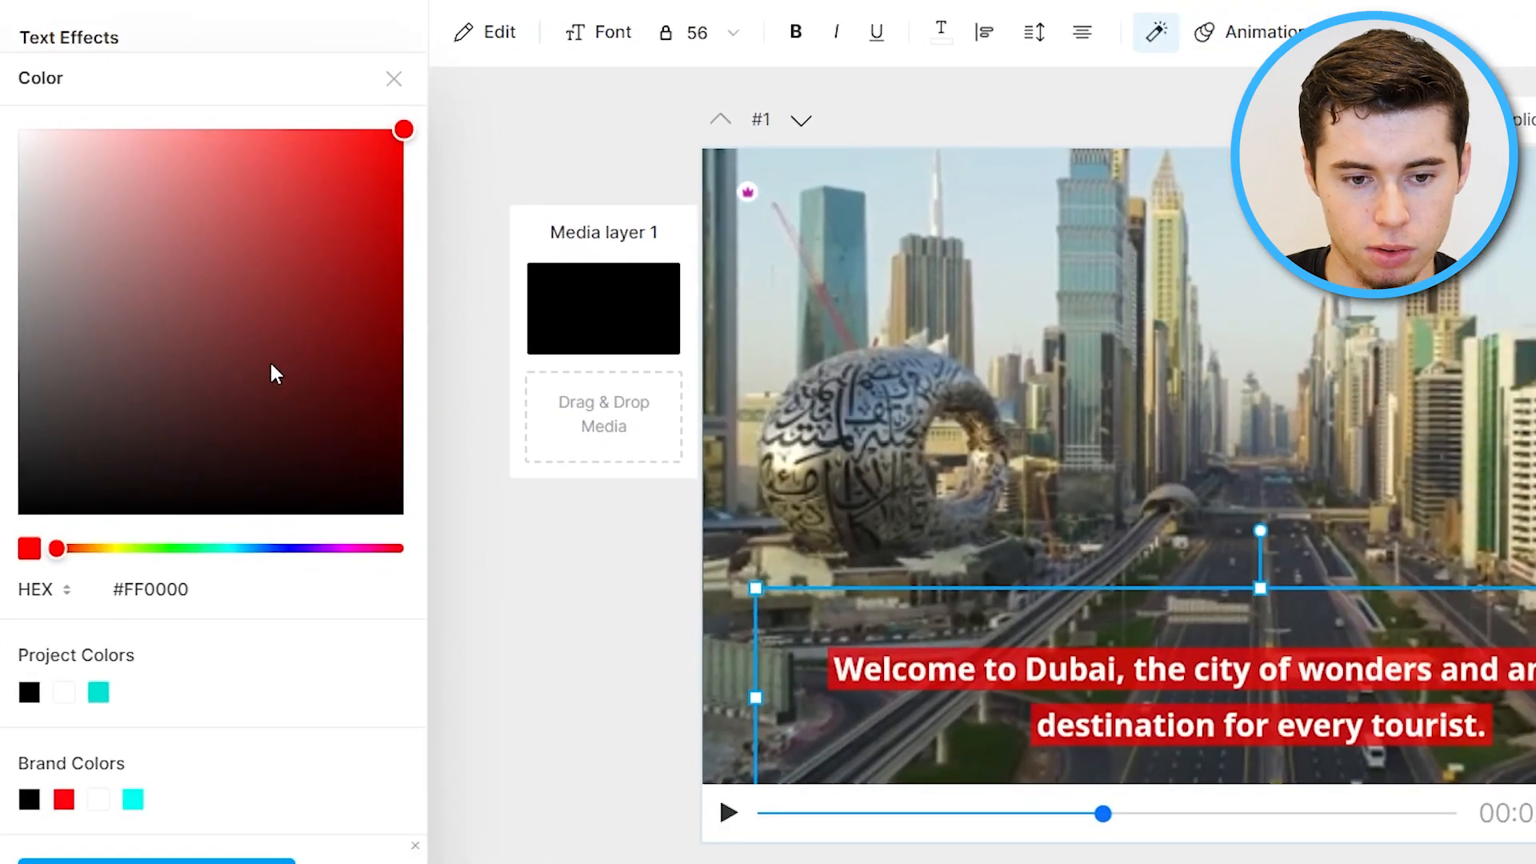
left_click_drag(69, 553, 36, 553)
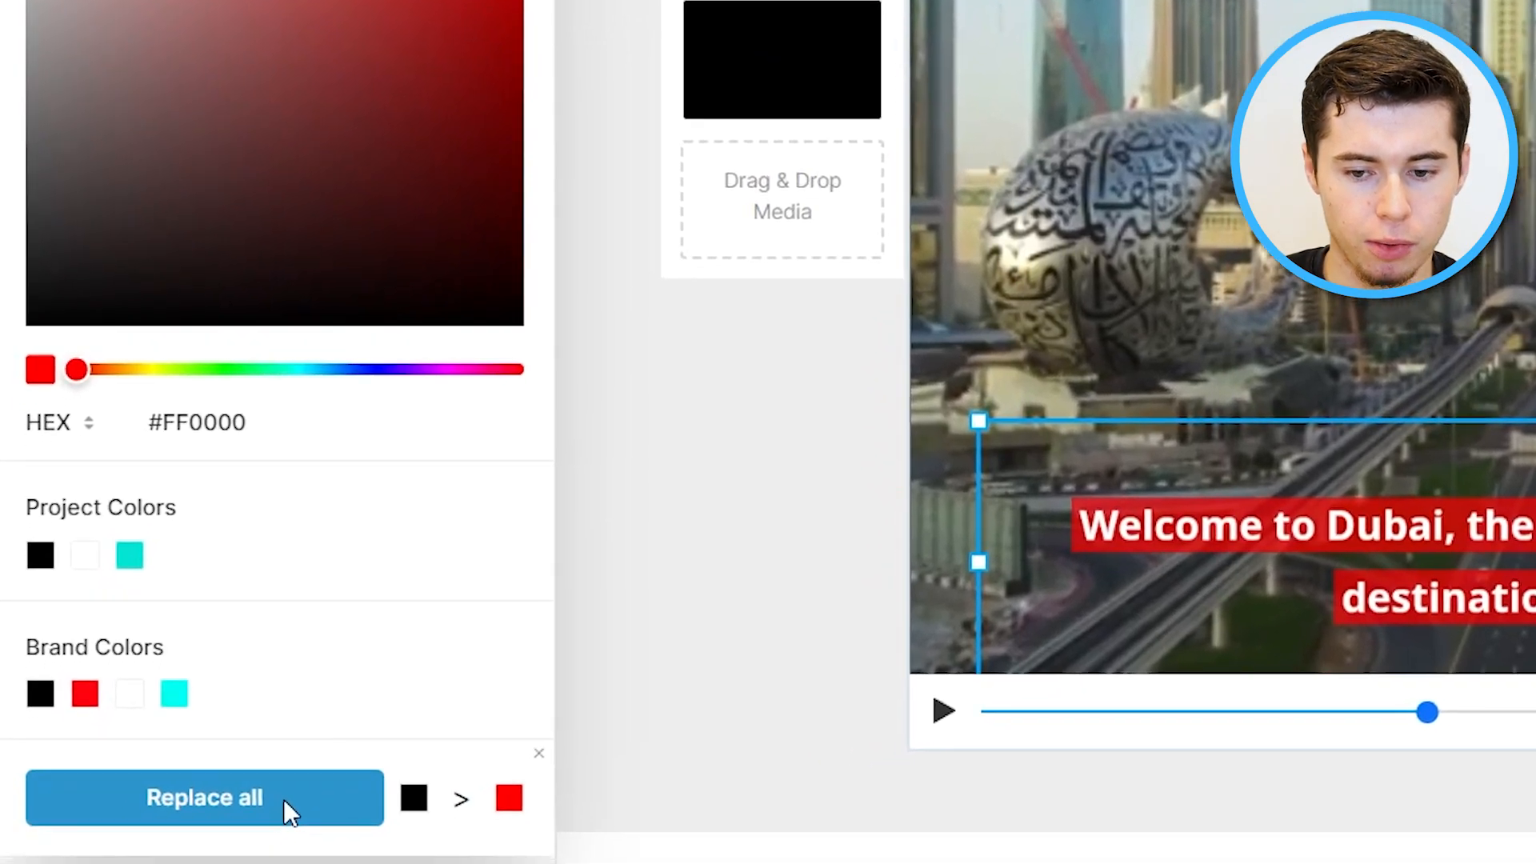
left_click(217, 861)
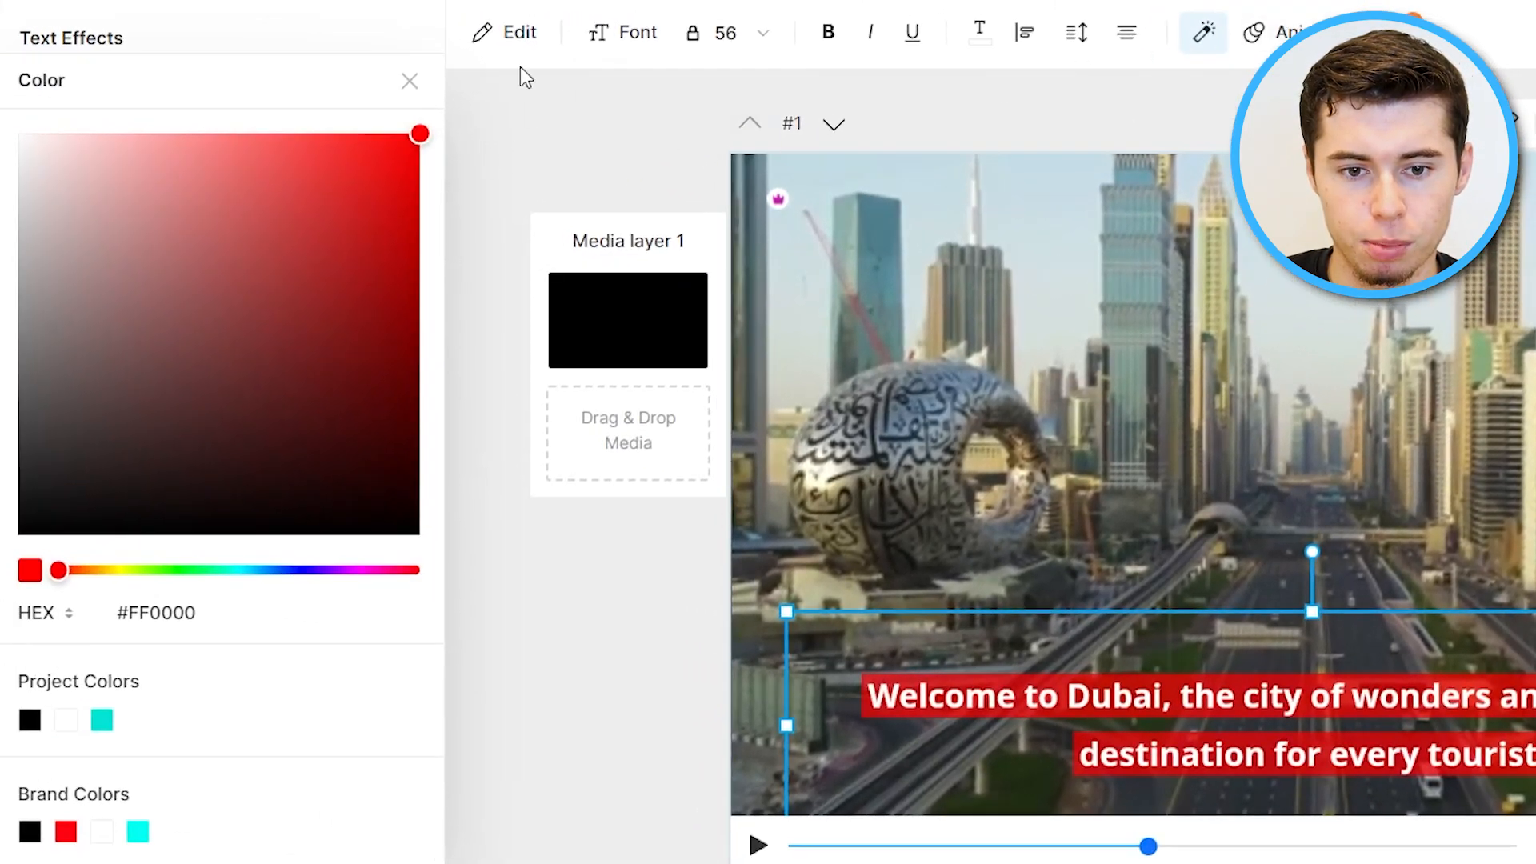
left_click(410, 80)
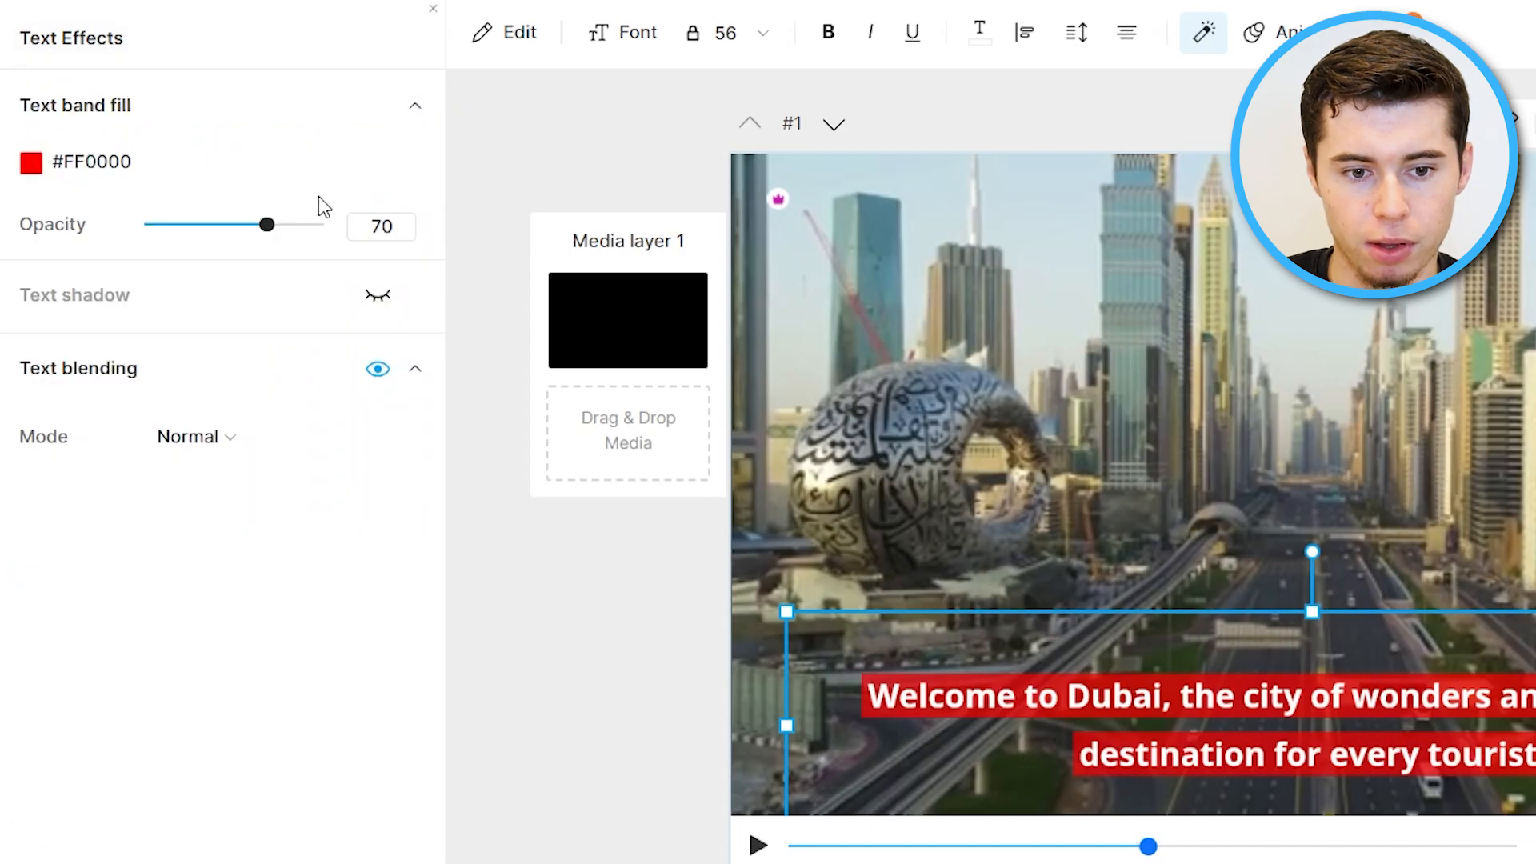
Enable the text shadow effect on the caption.
left_click(378, 296)
left_click_drag(222, 464, 226, 542)
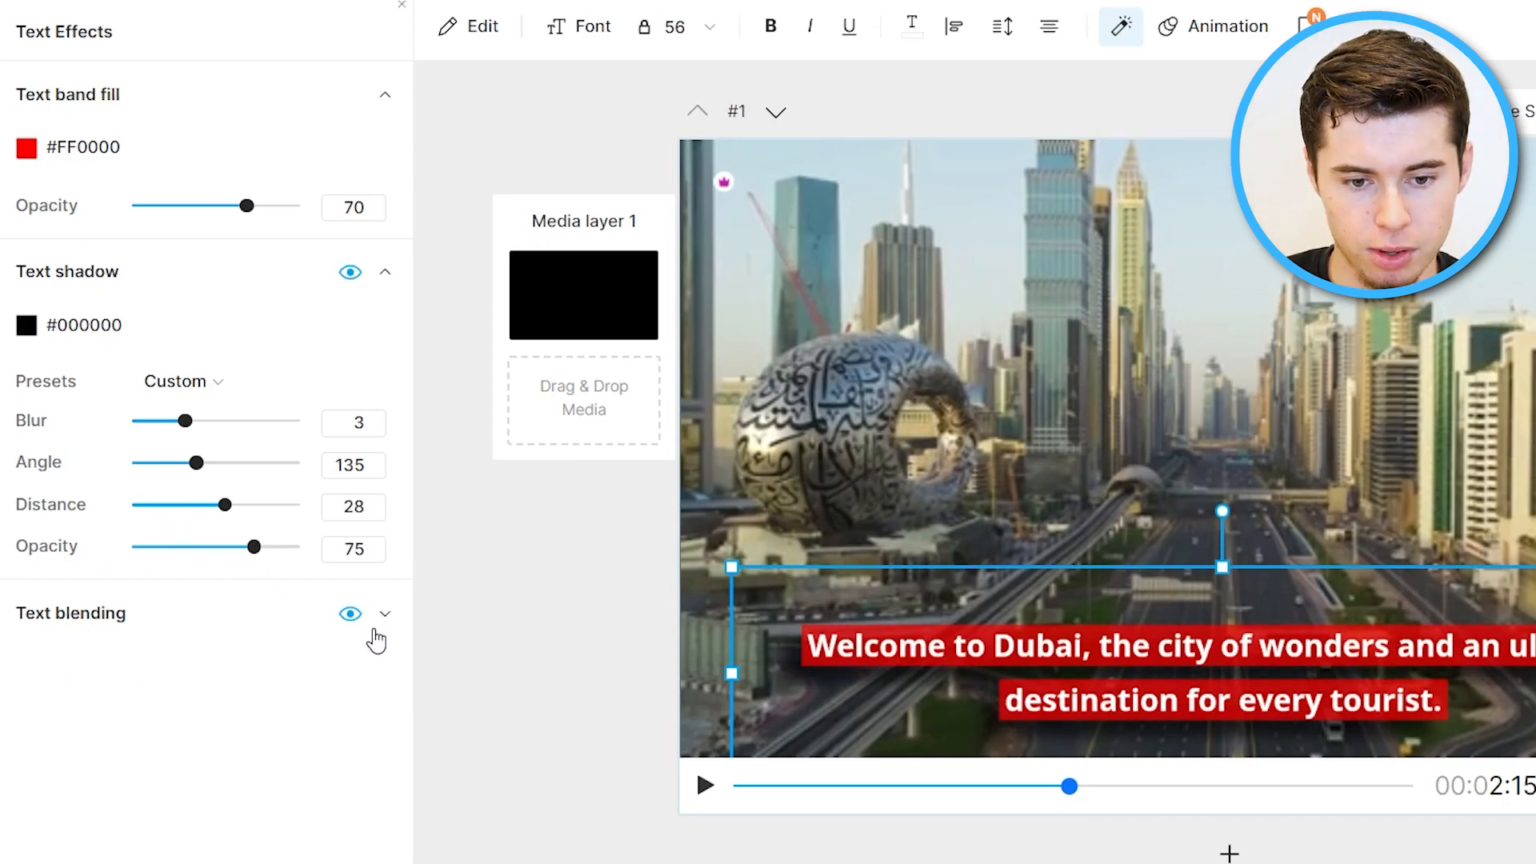
left_click(351, 614)
left_click(340, 636)
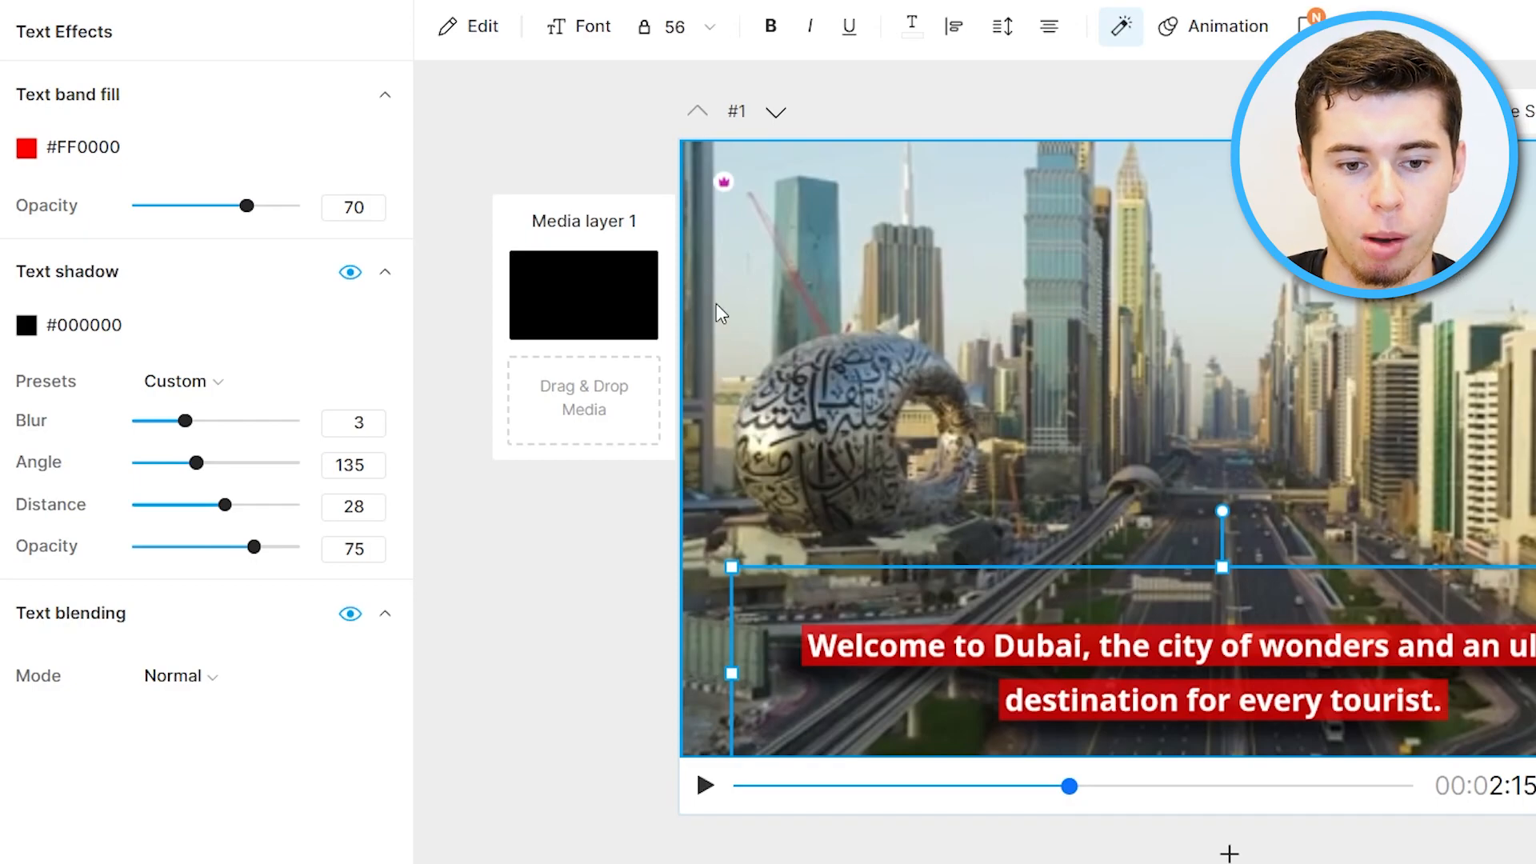
Adjust the text band fill opacity, raising it to the maximum.
left_click_drag(268, 209, 154, 240)
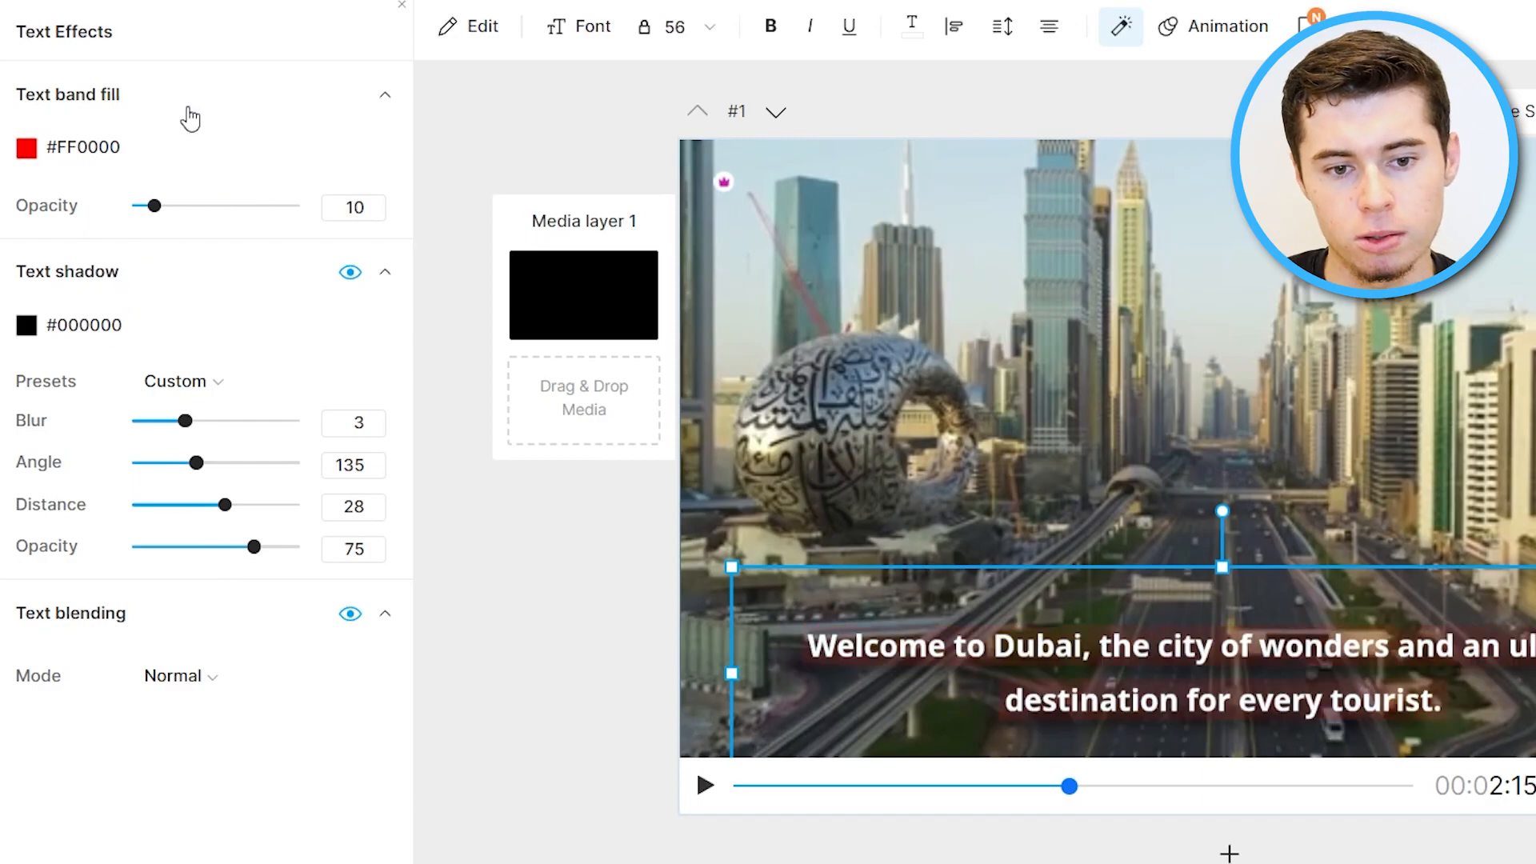
left_click(227, 95)
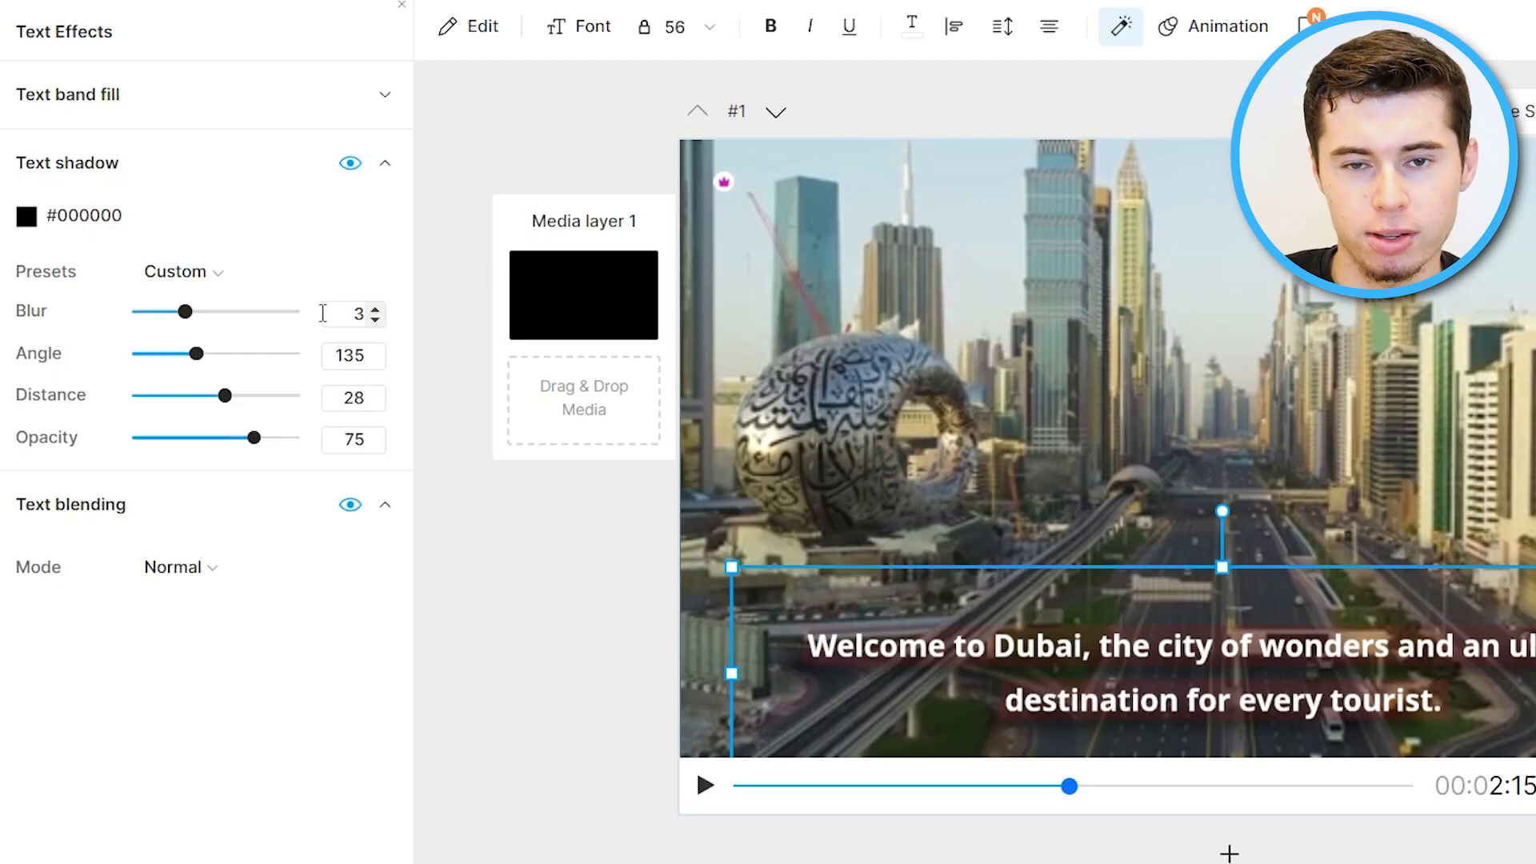
left_click(385, 95)
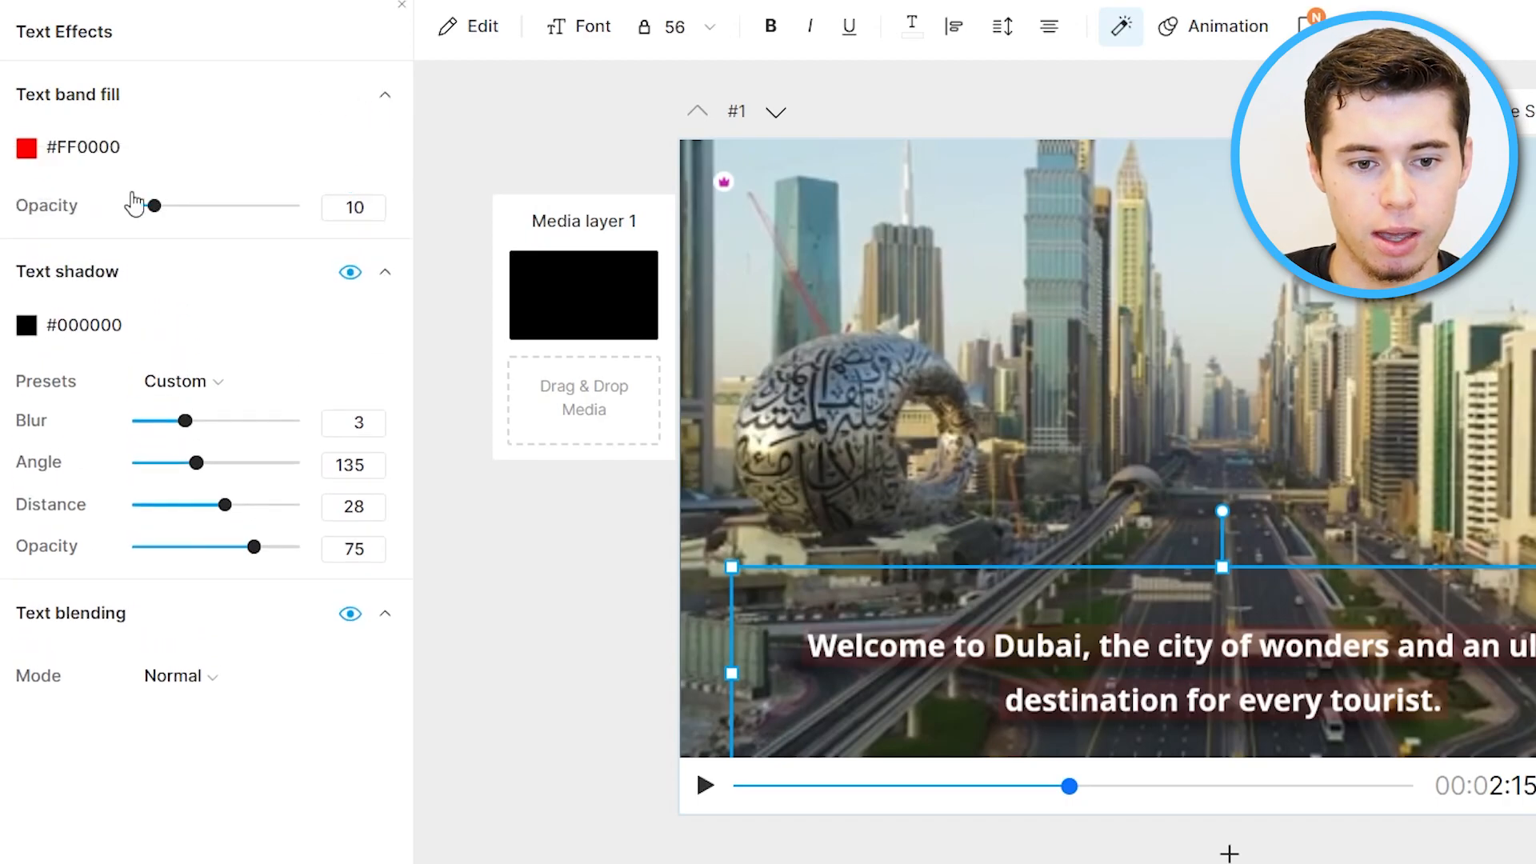
left_click_drag(154, 205, 343, 208)
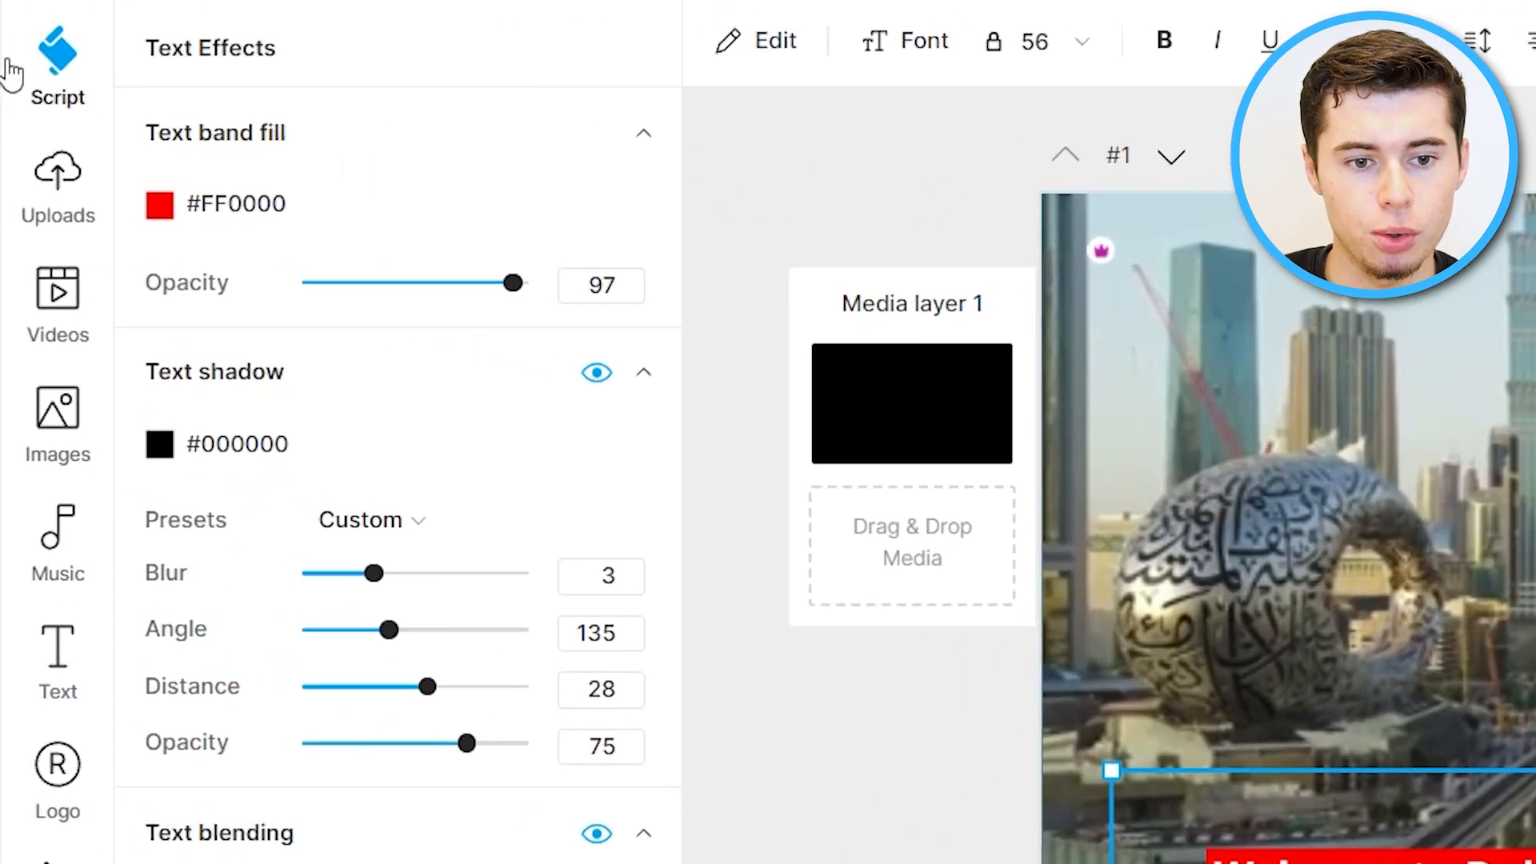
Open scene 2 and narrow its caption box so the text wraps onto two shorter lines.
left_click(56, 71)
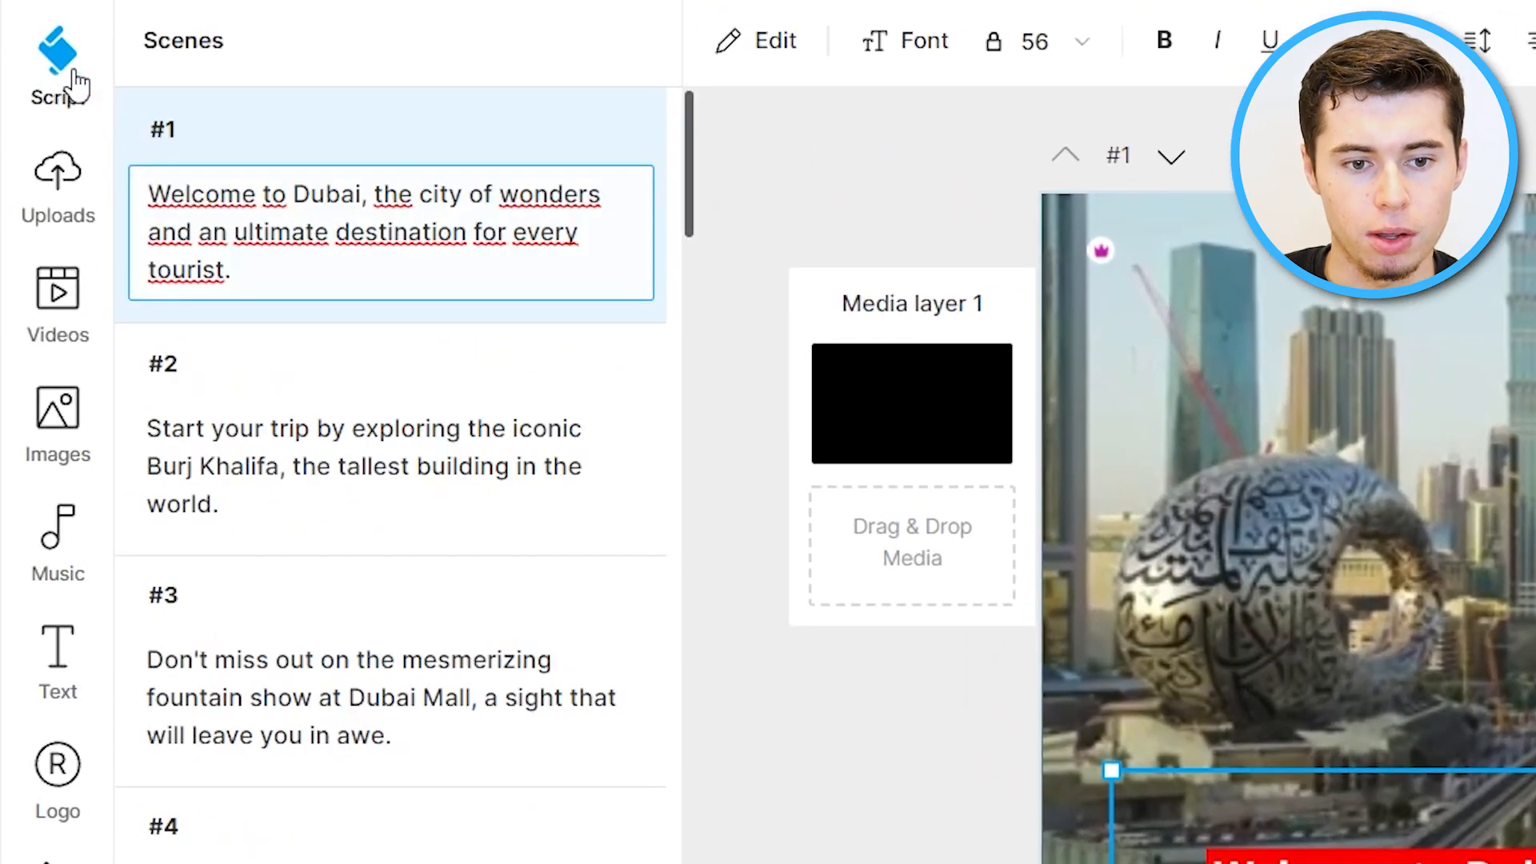
left_click(392, 404)
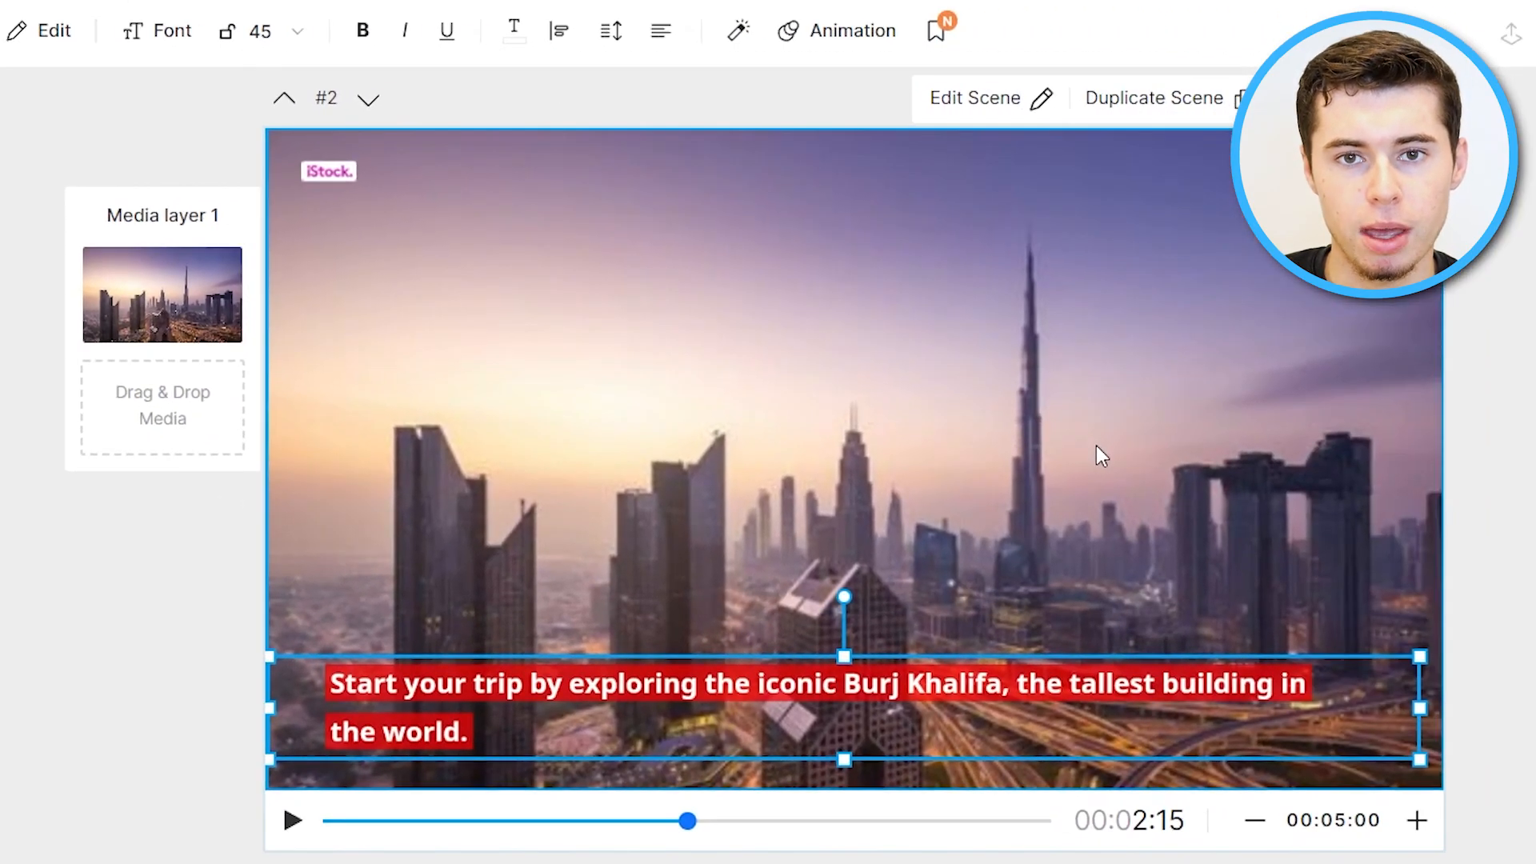
left_click_drag(1419, 707, 1076, 708)
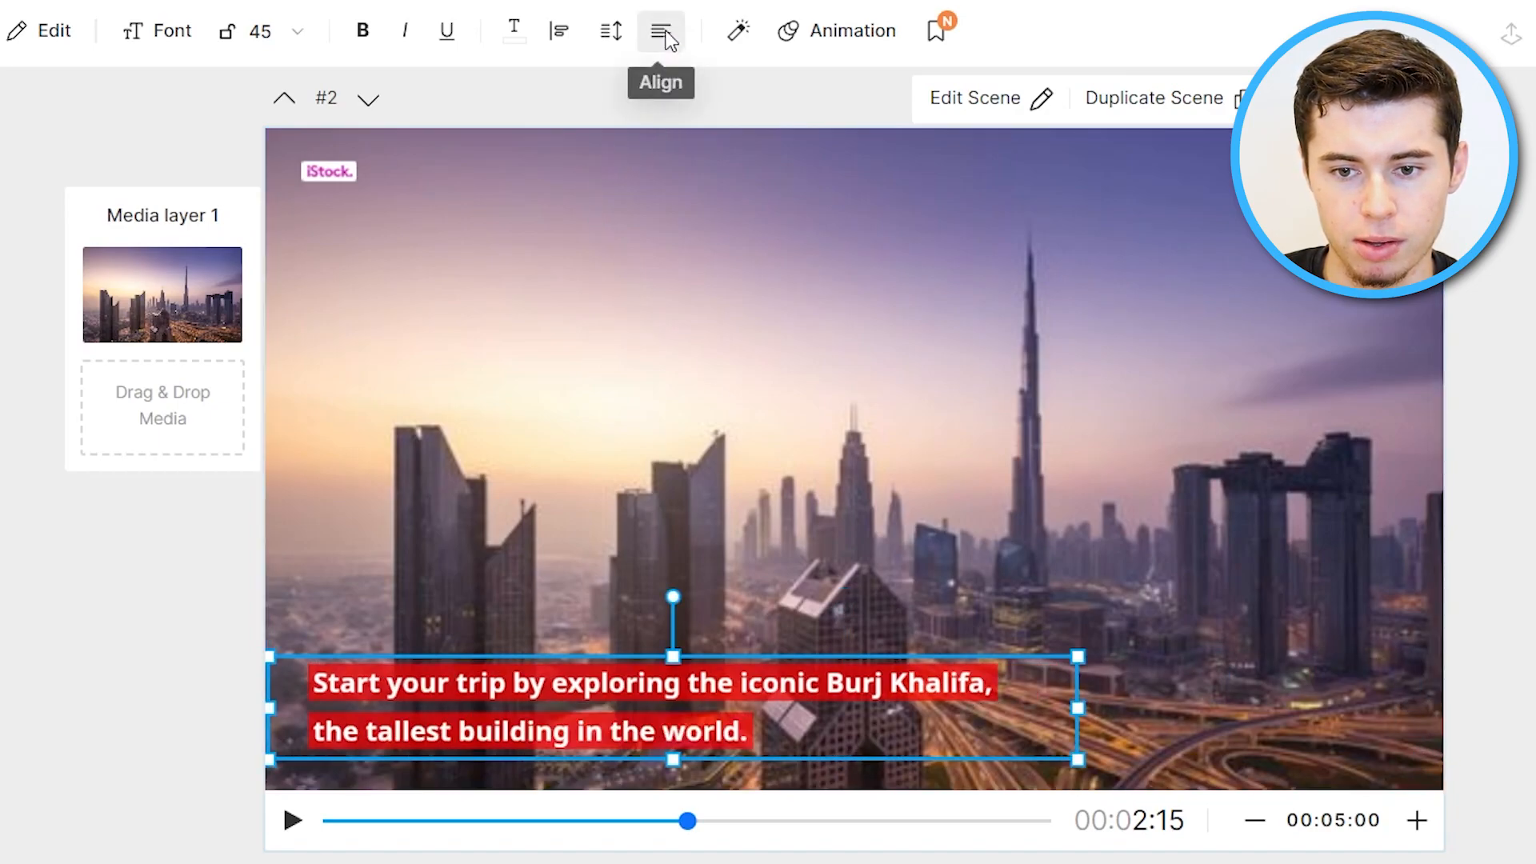
Right-align scene 2's caption text and move the caption box toward the right side.
left_click(664, 32)
left_click(703, 78)
left_click_drag(867, 692, 1038, 691)
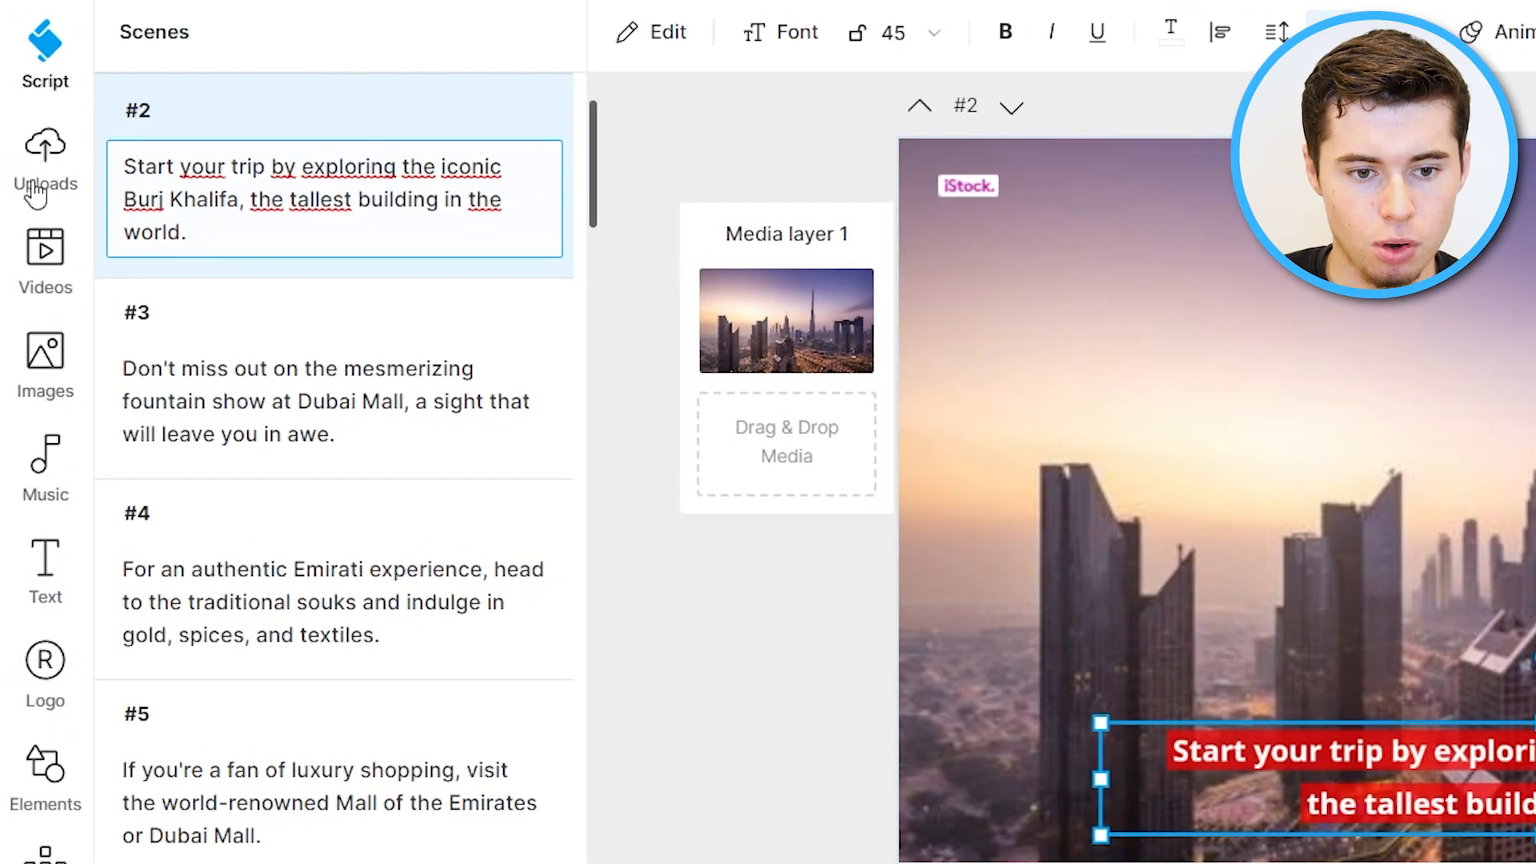
Search stock videos for "burj khalifa" and replace scene 2's background media with a Burj Khalifa clip.
left_click(41, 282)
left_click(221, 112)
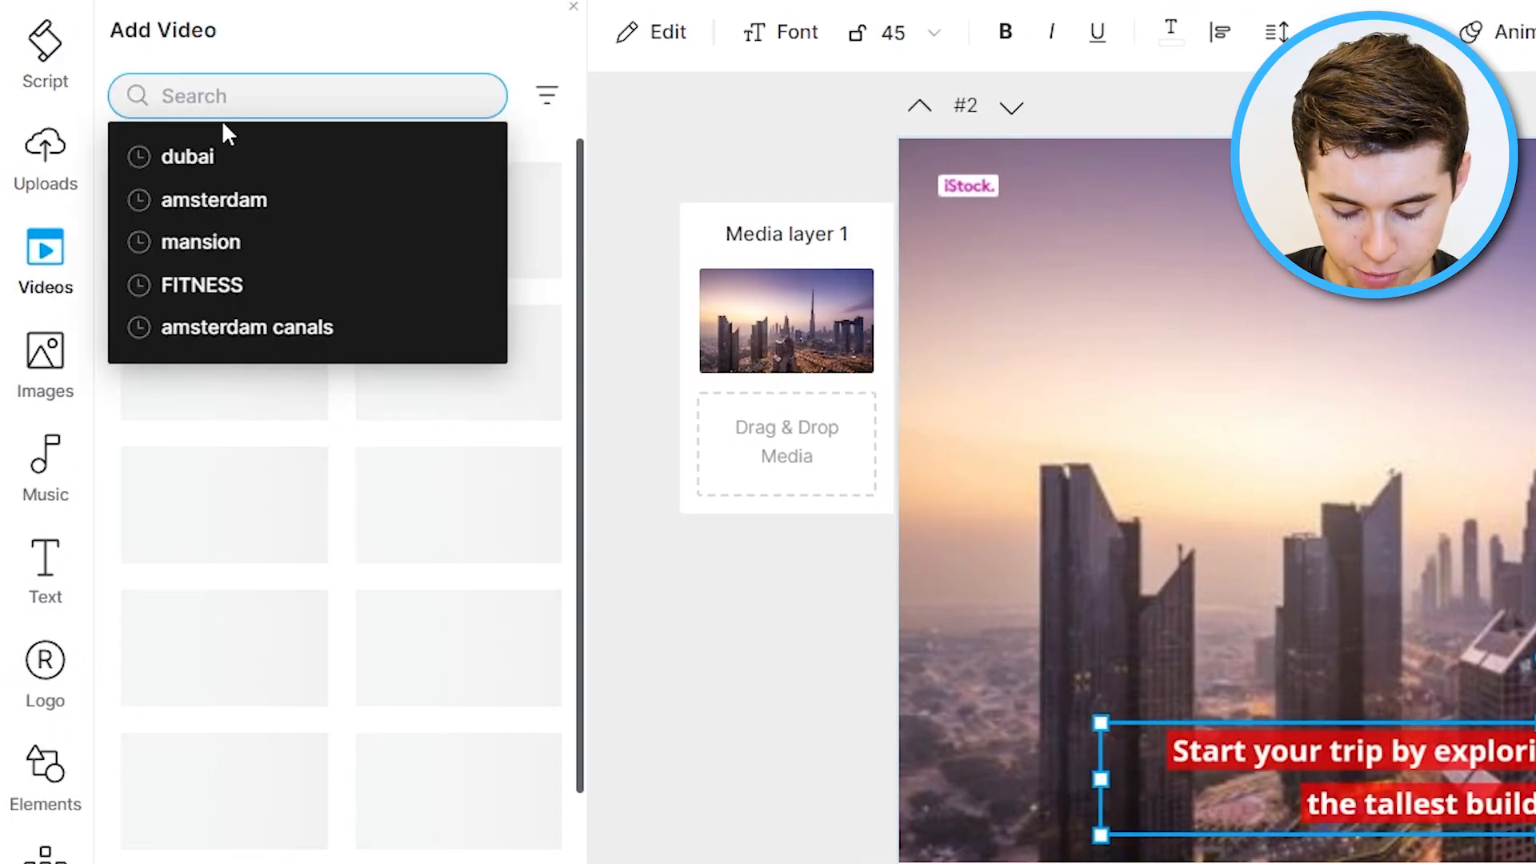
type("burj khalif")
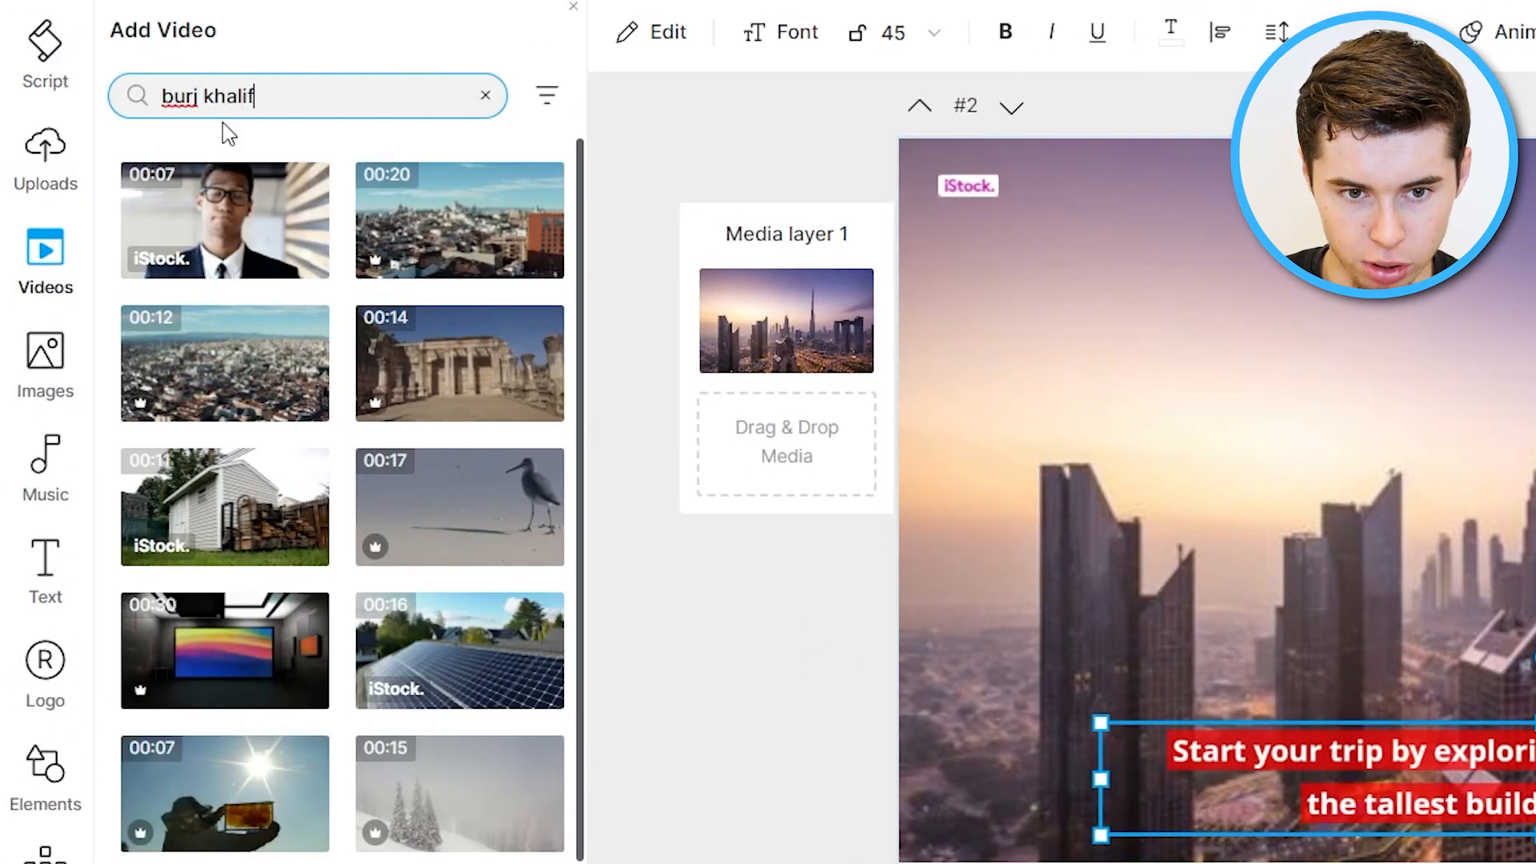
type("a")
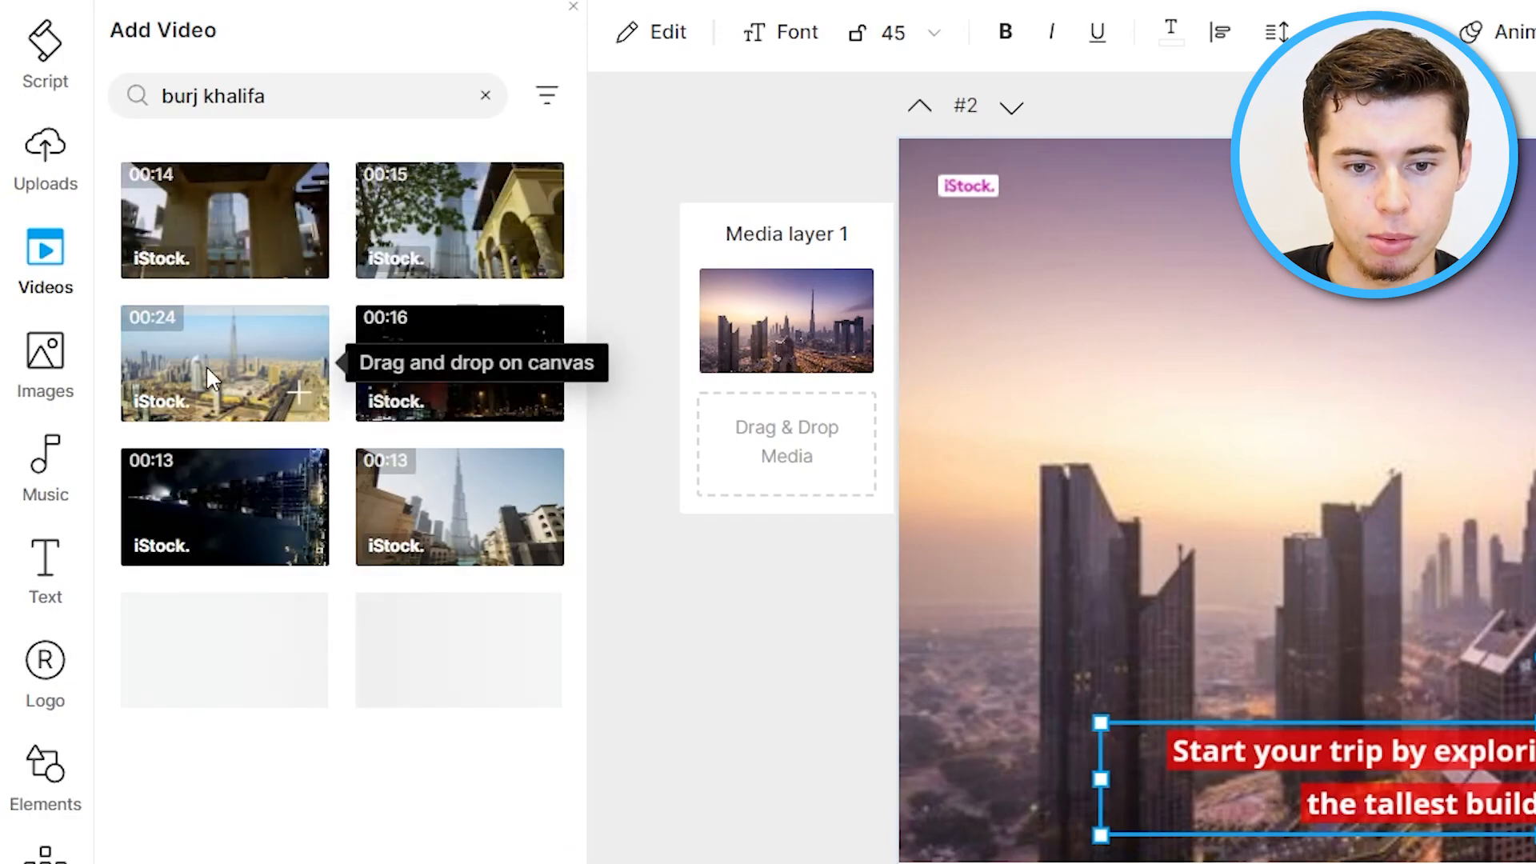
left_click_drag(458, 505, 1273, 371)
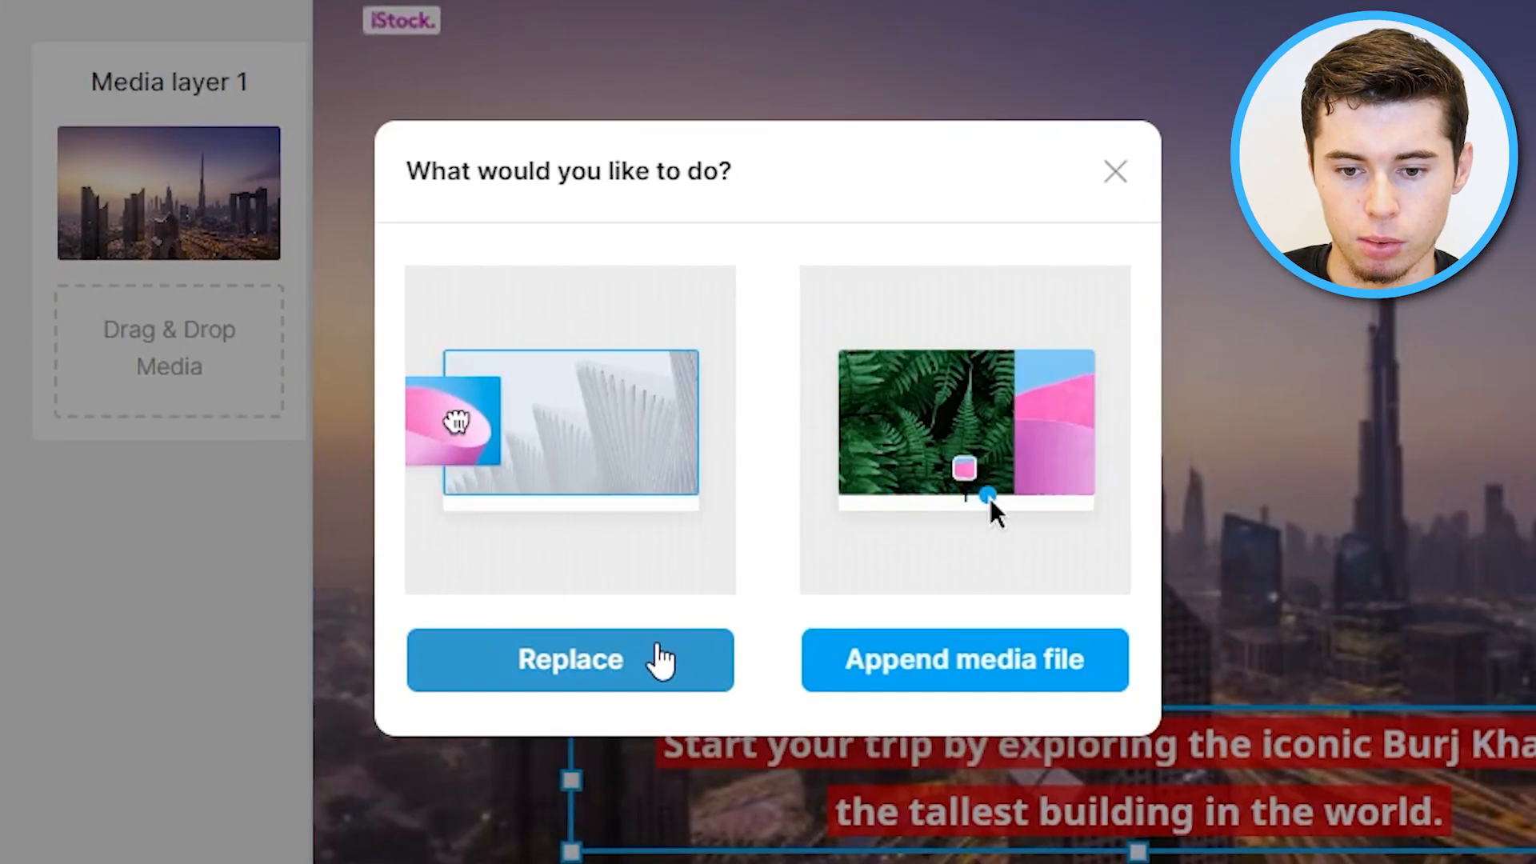
left_click(660, 660)
Trim the clip to the section starting at 5 s, preview it, and add it to the scene.
left_click_drag(480, 686, 979, 688)
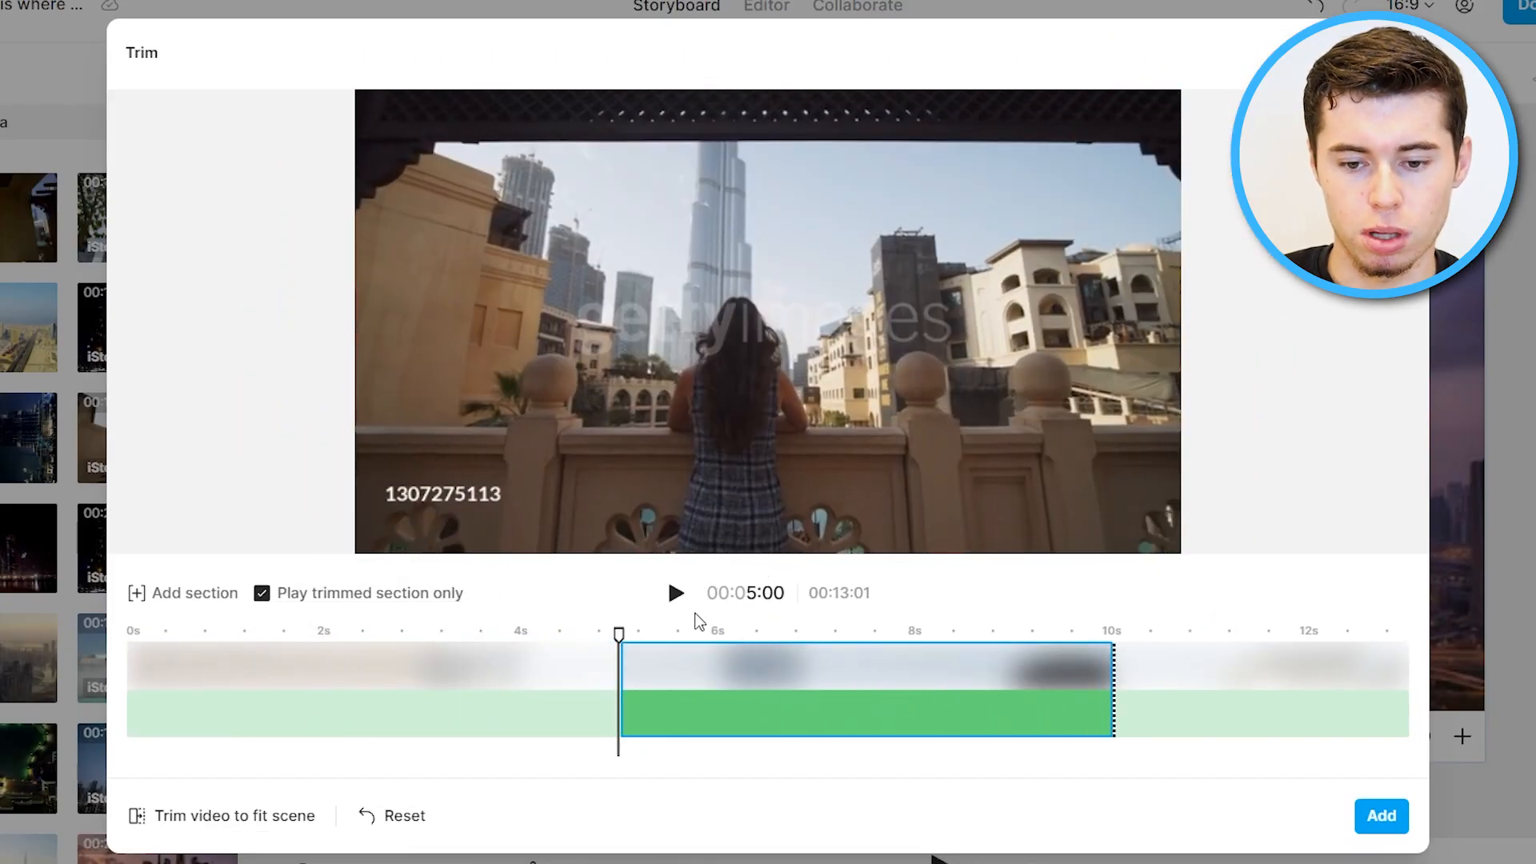
left_click(676, 592)
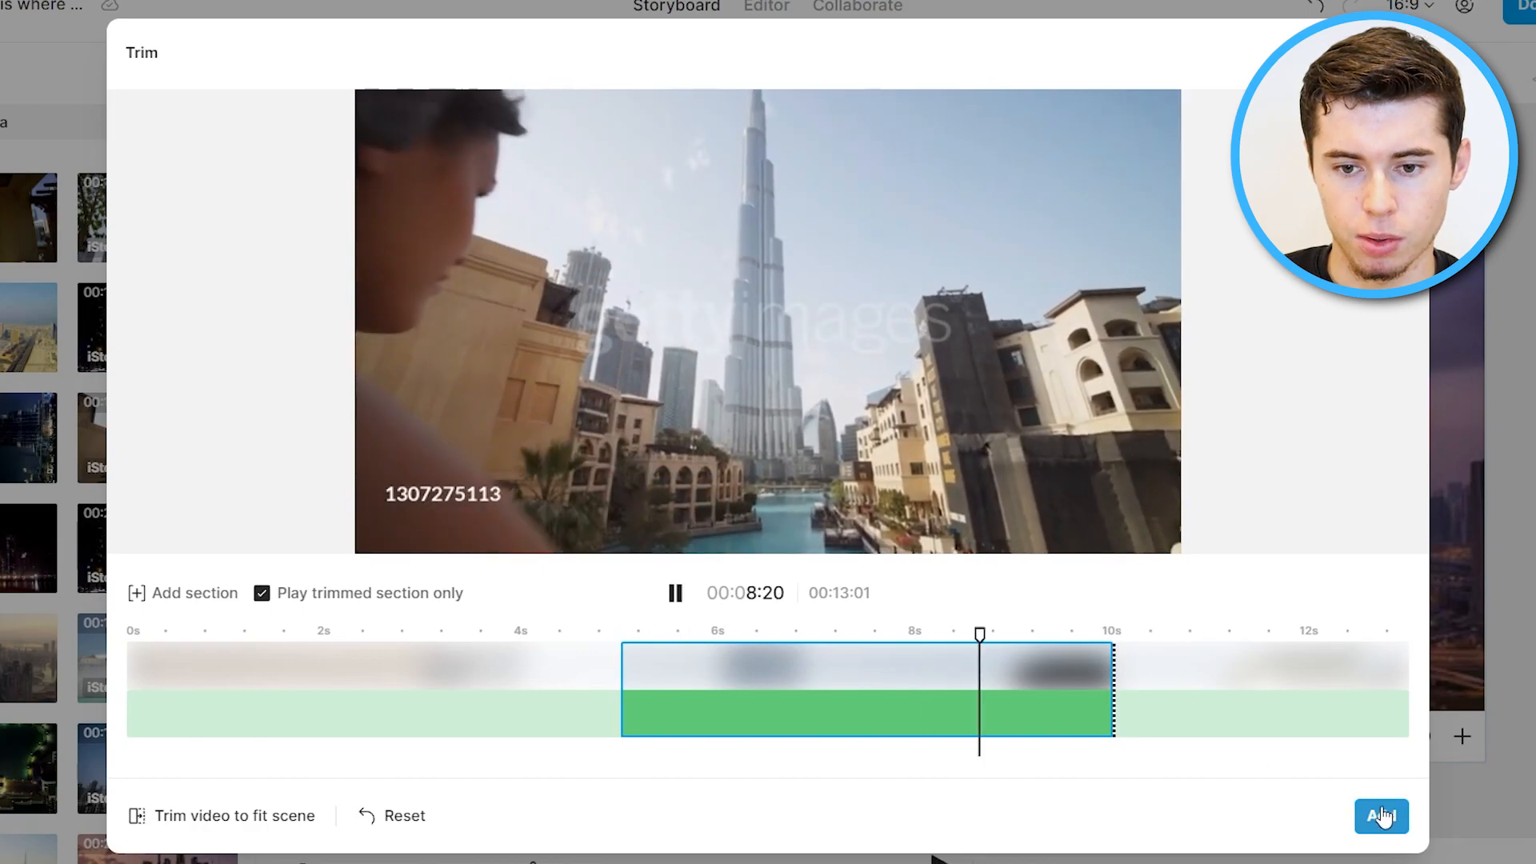
left_click(1381, 816)
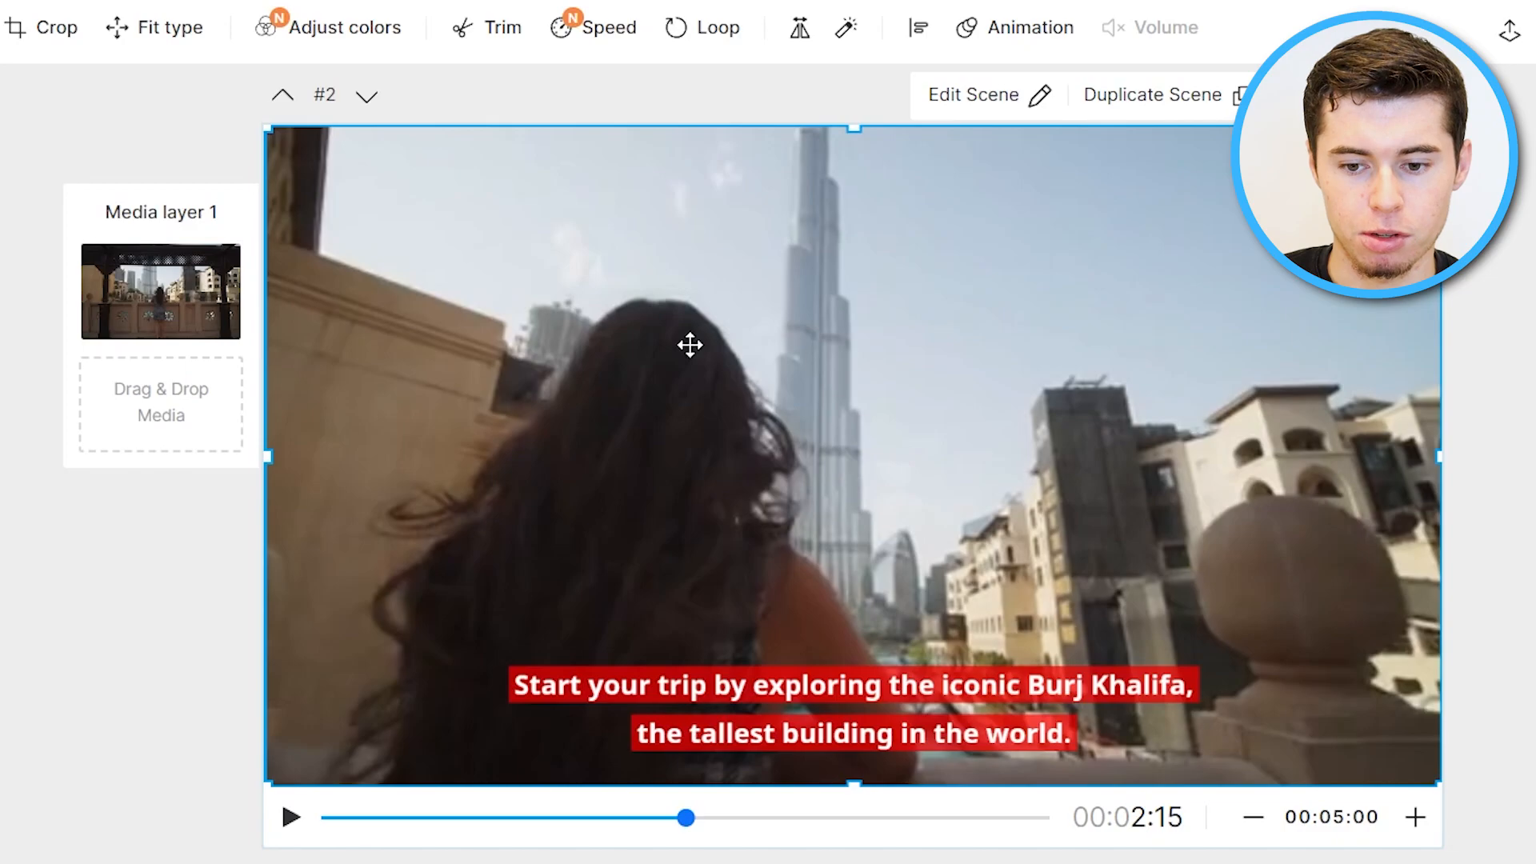
Raise scene 2's caption text band fill opacity to 100.
left_click(897, 683)
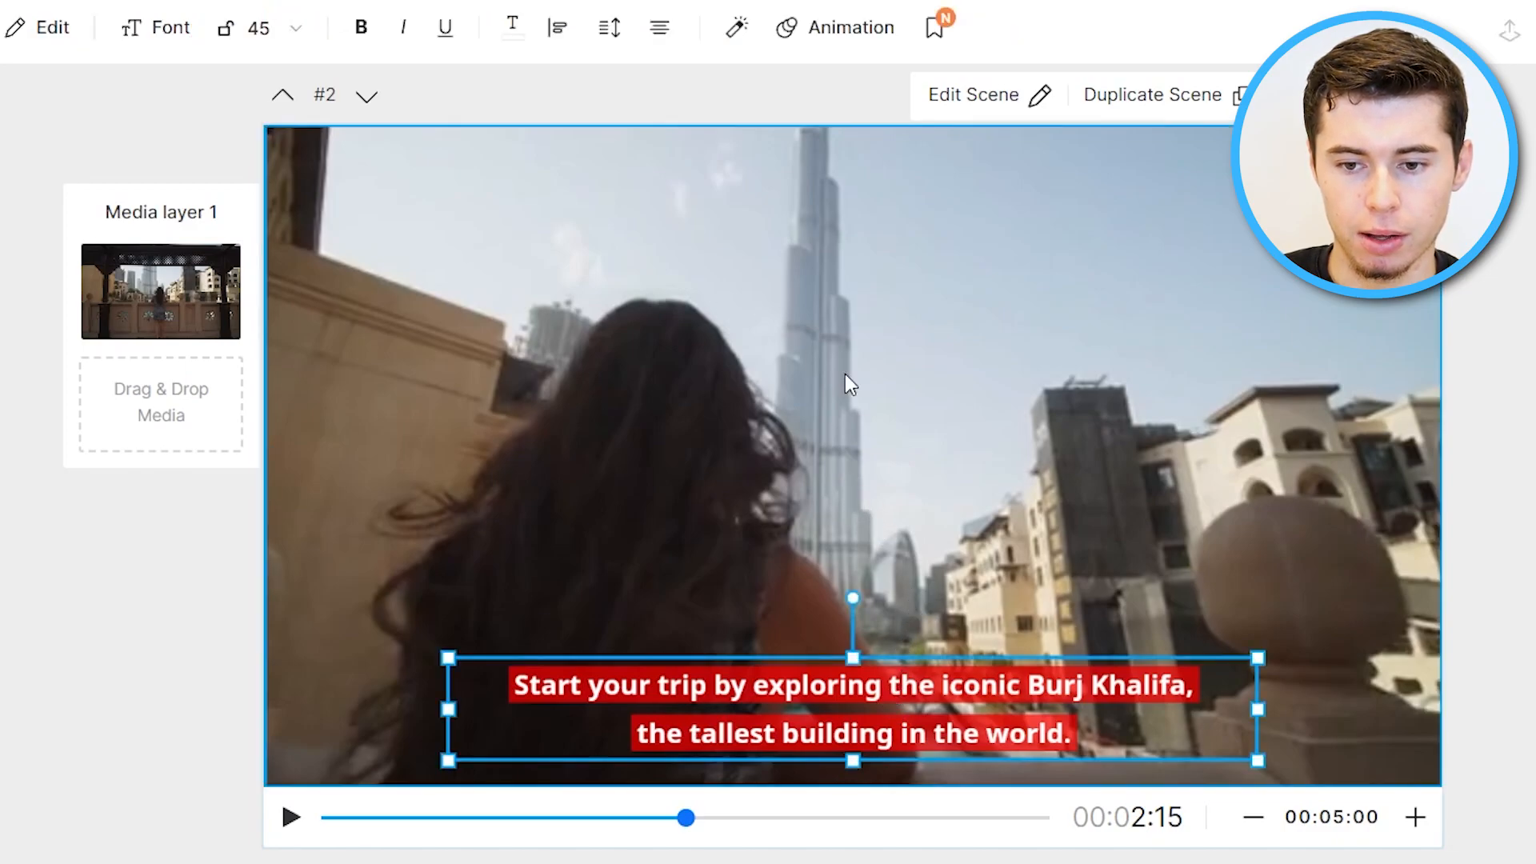
left_click(736, 28)
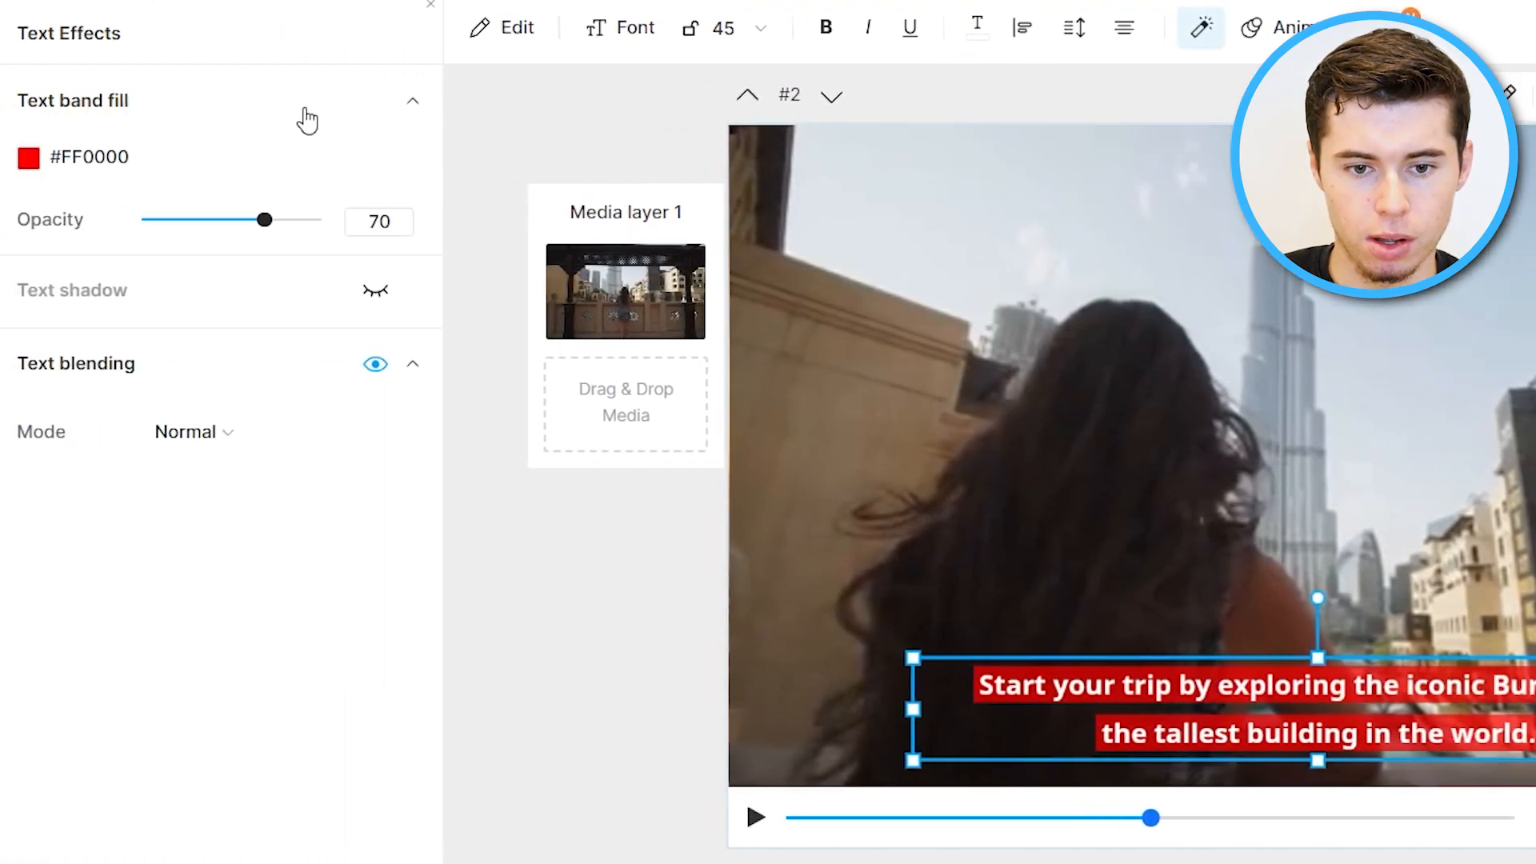
left_click_drag(299, 230, 356, 250)
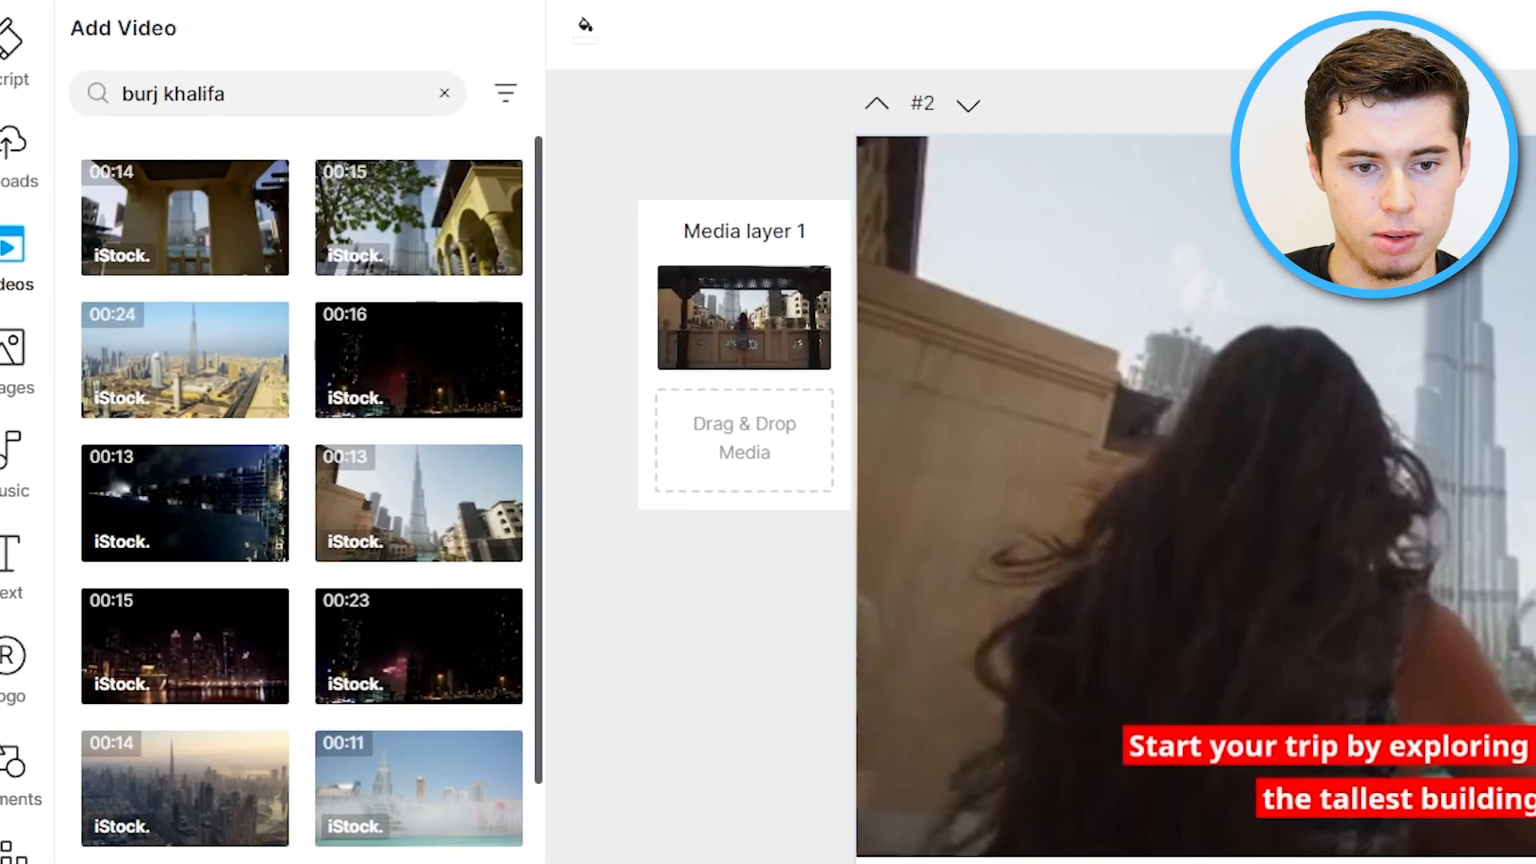
left_click(24, 36)
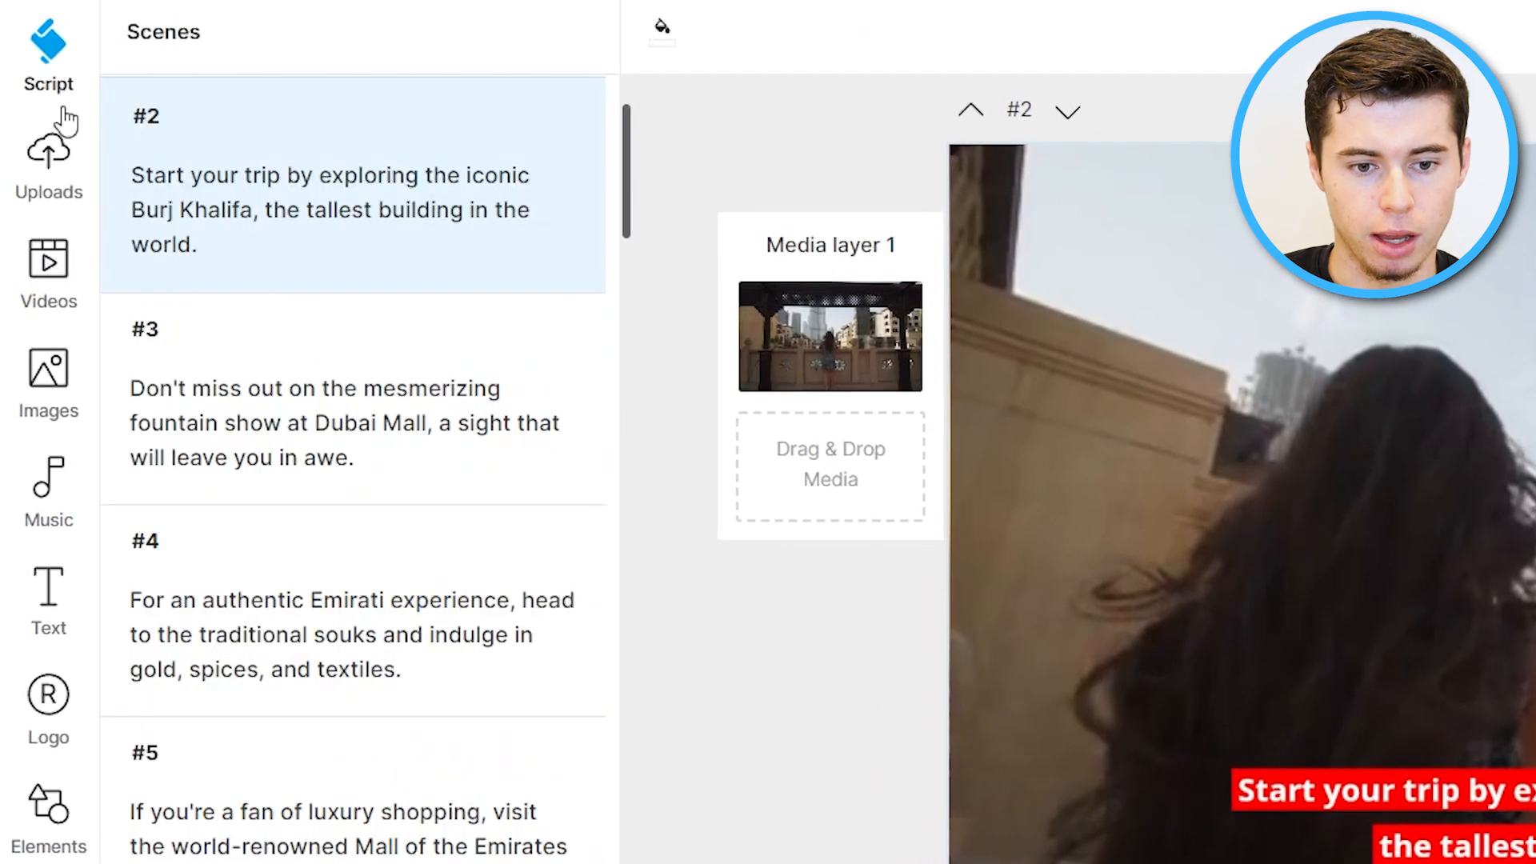
Browse through the following scenes to review their media and captions.
left_click(322, 376)
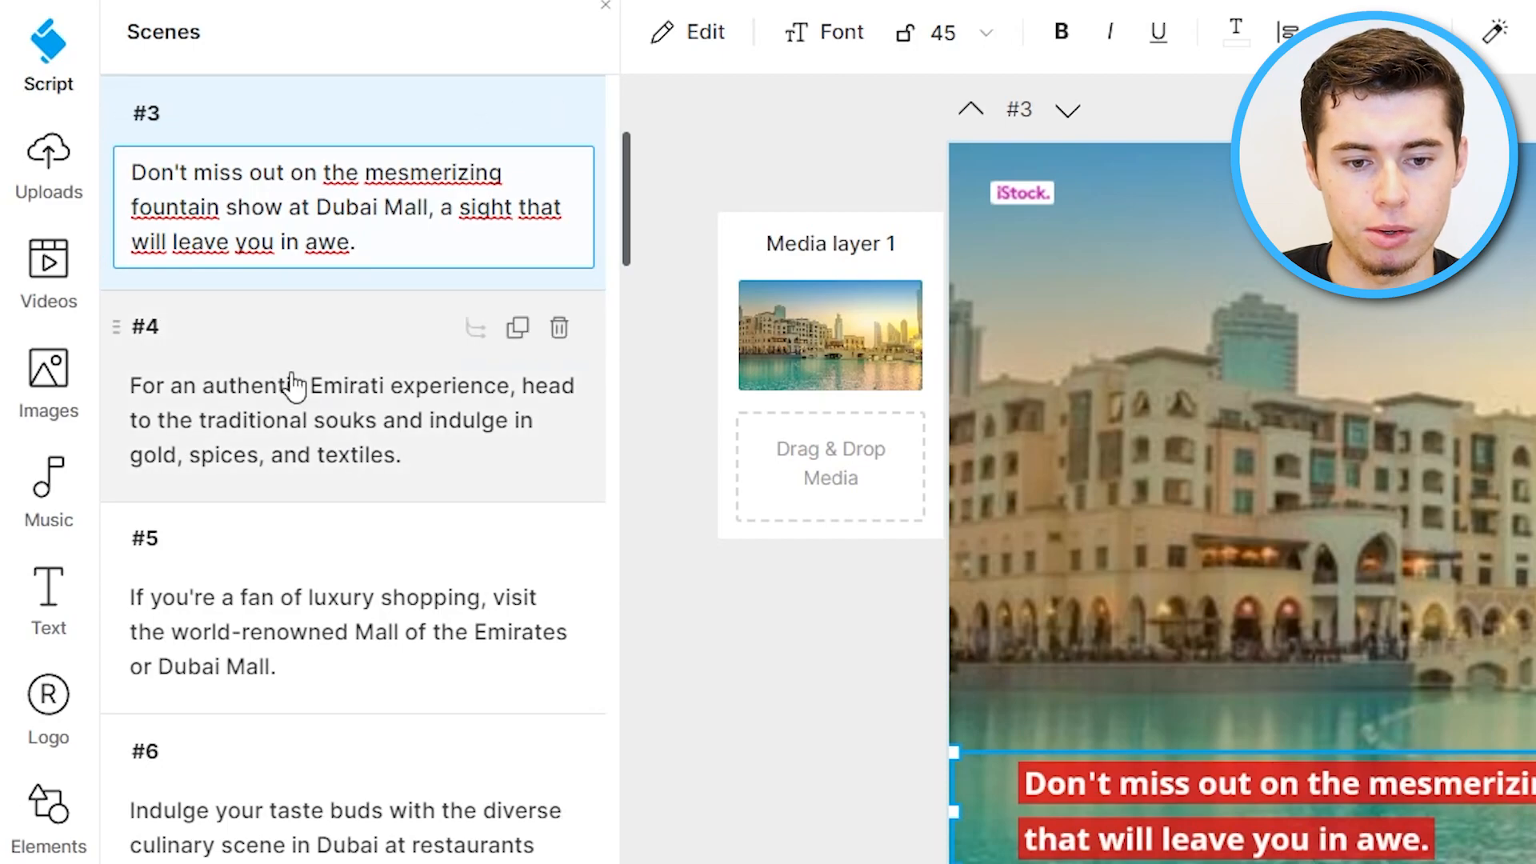
left_click(295, 384)
left_click(346, 600)
left_click(309, 812)
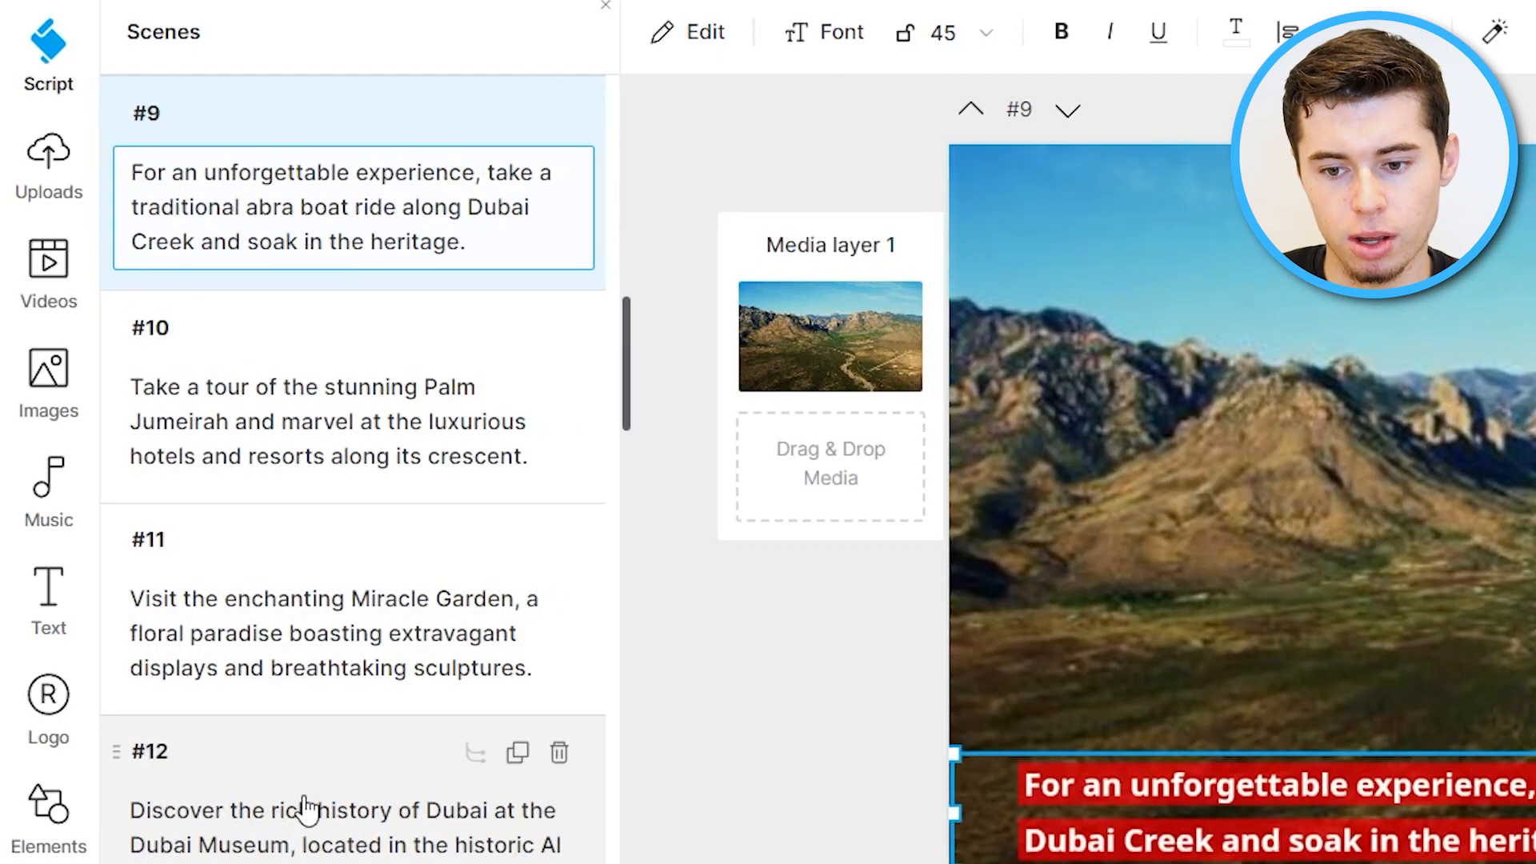
scroll(360, 756, "down", 5)
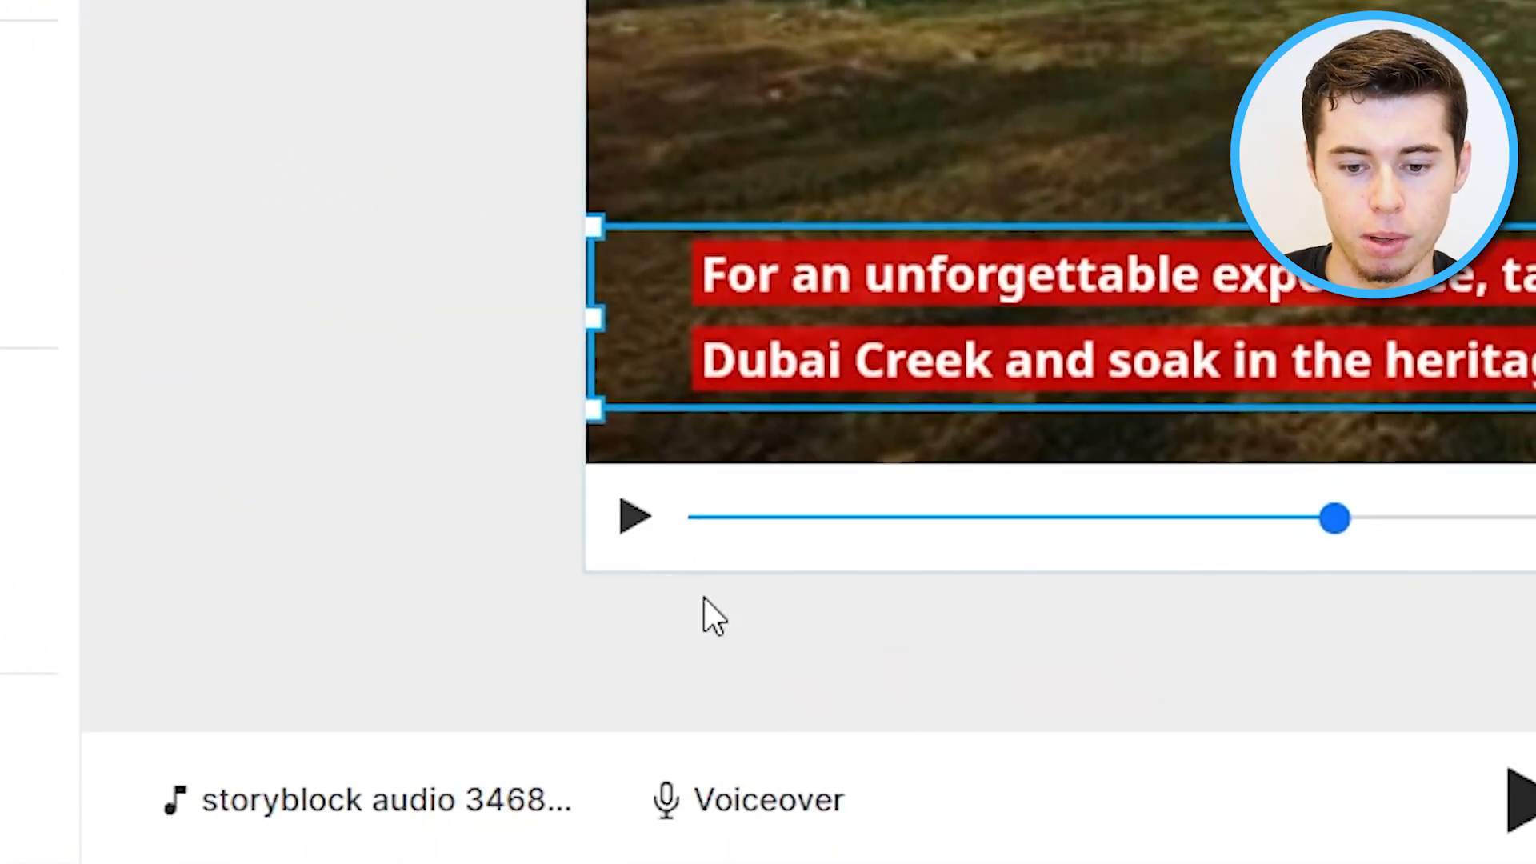
Open the timeline and play the video from the start to preview it.
left_click(744, 790)
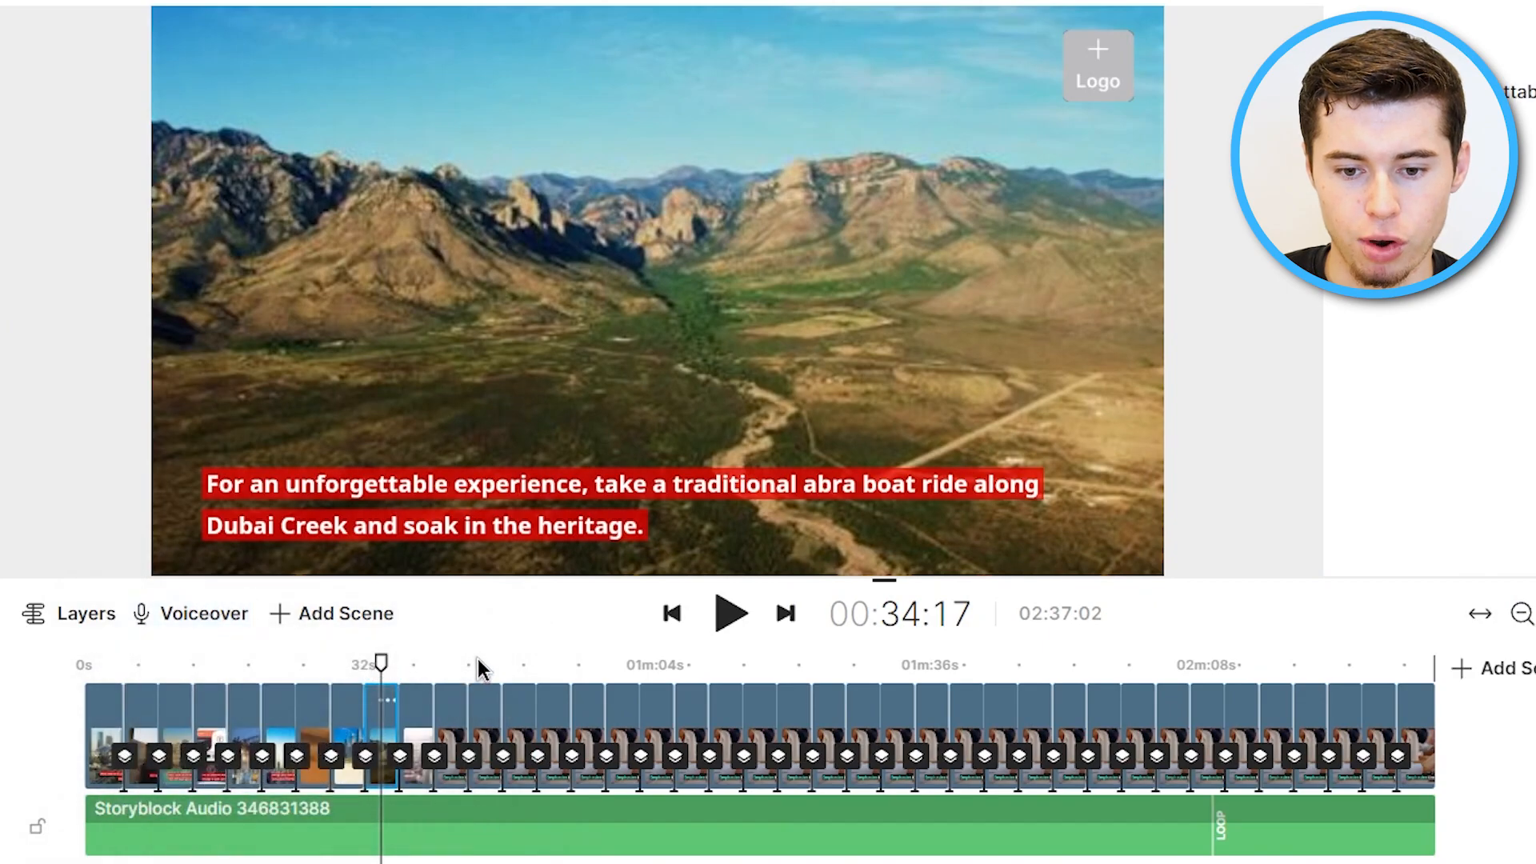
left_click_drag(384, 664, 60, 656)
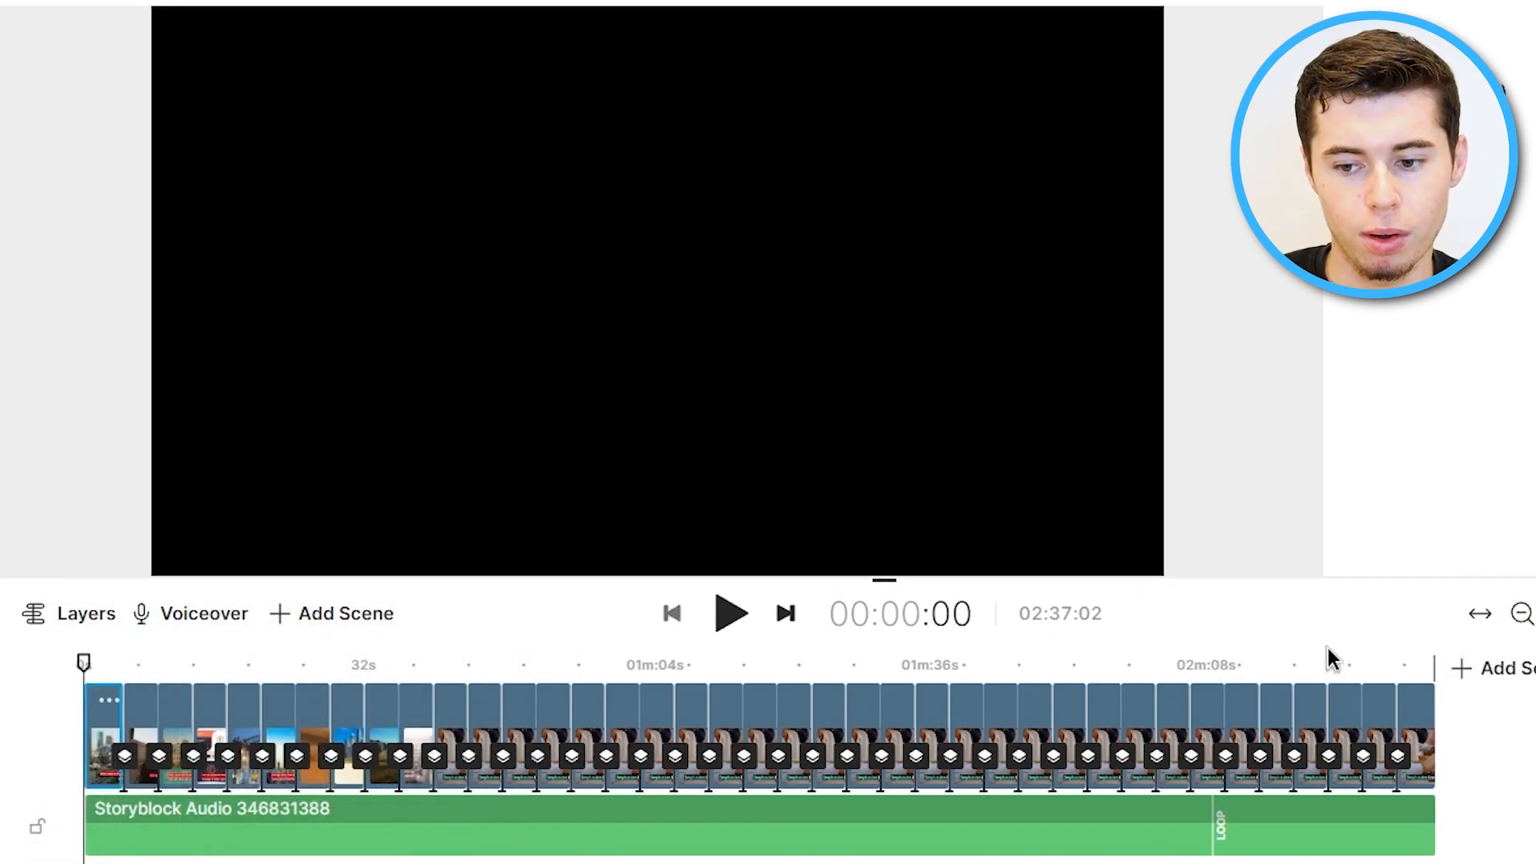
left_click(729, 616)
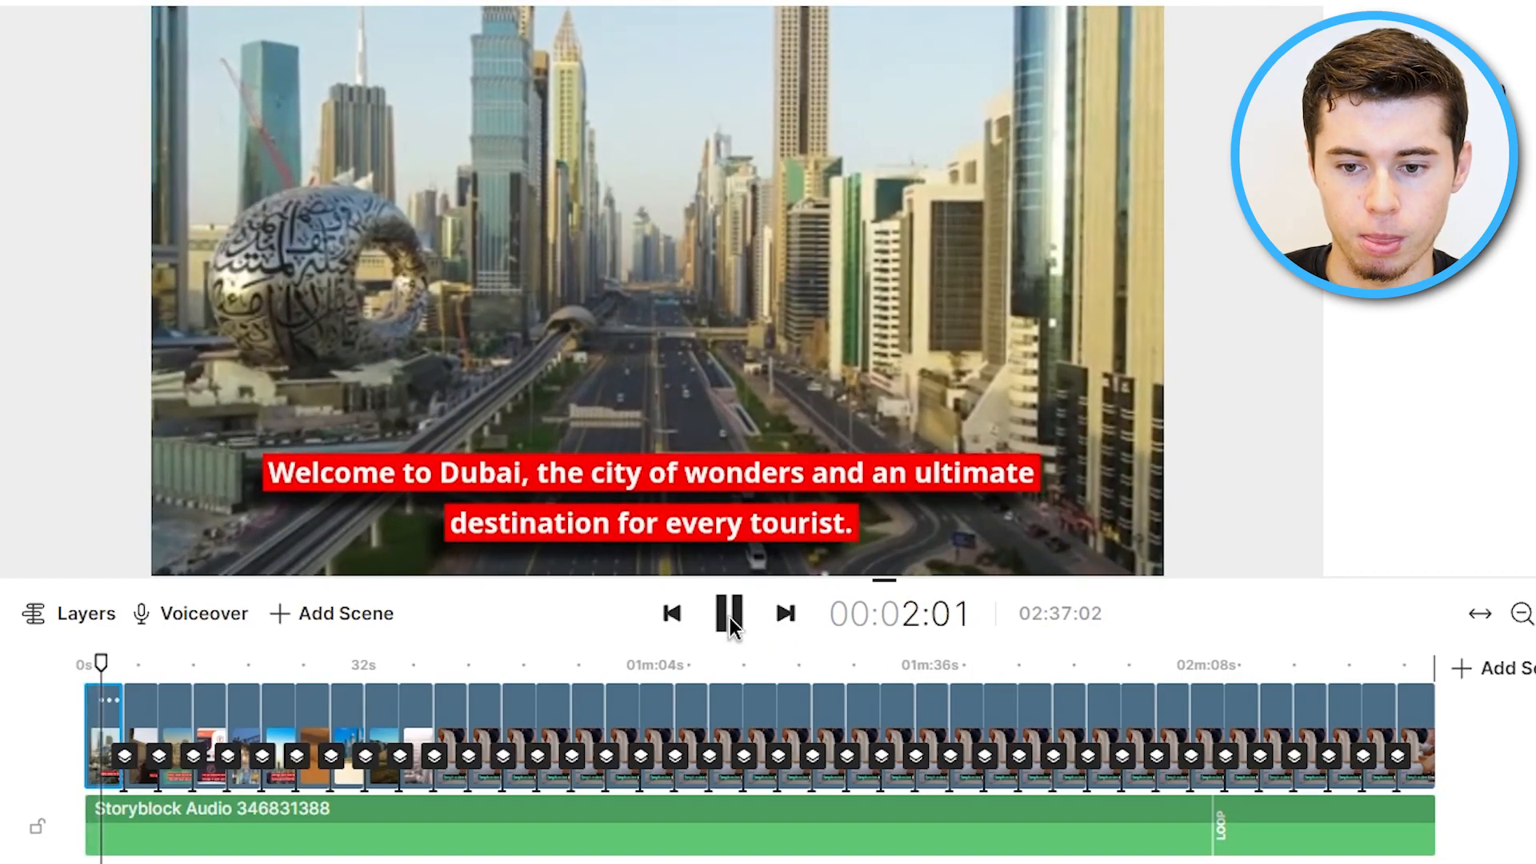
left_click(730, 618)
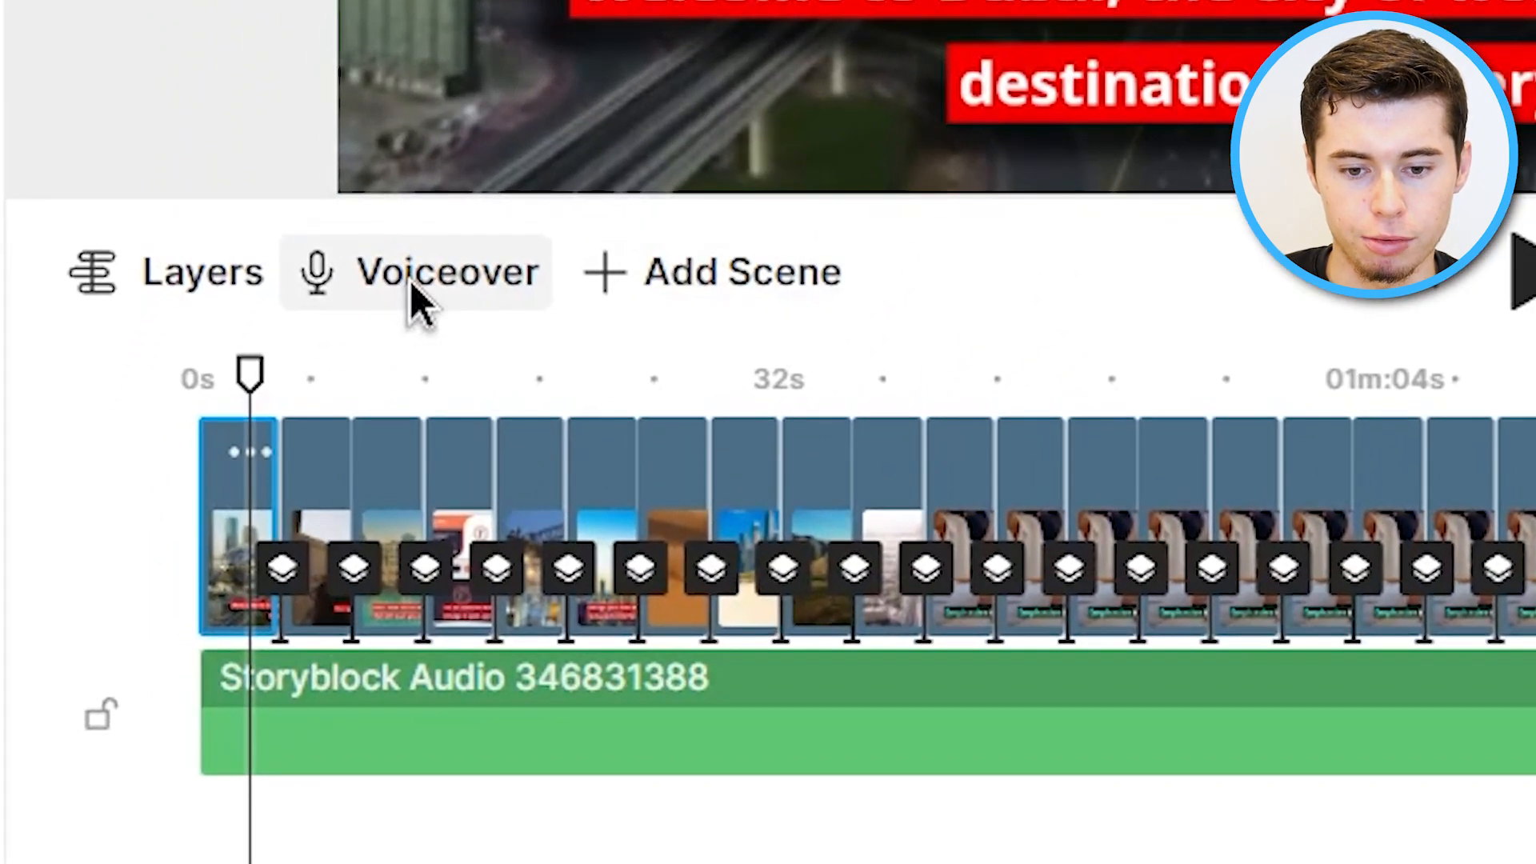
Start an automated text-to-speech voiceover using the Realistic (New) type and US English language.
left_click(186, 618)
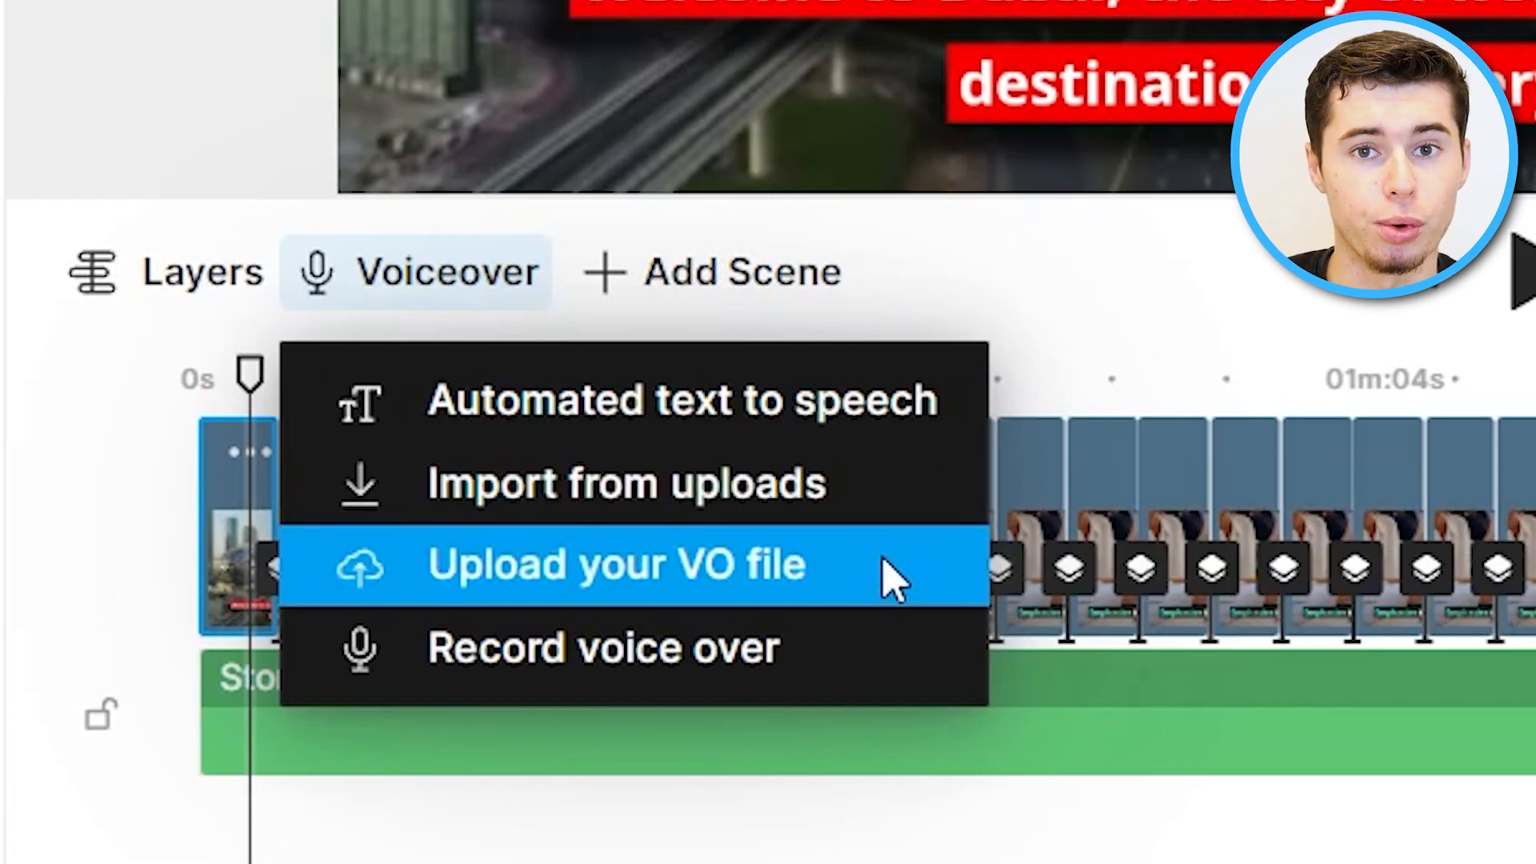
left_click(724, 416)
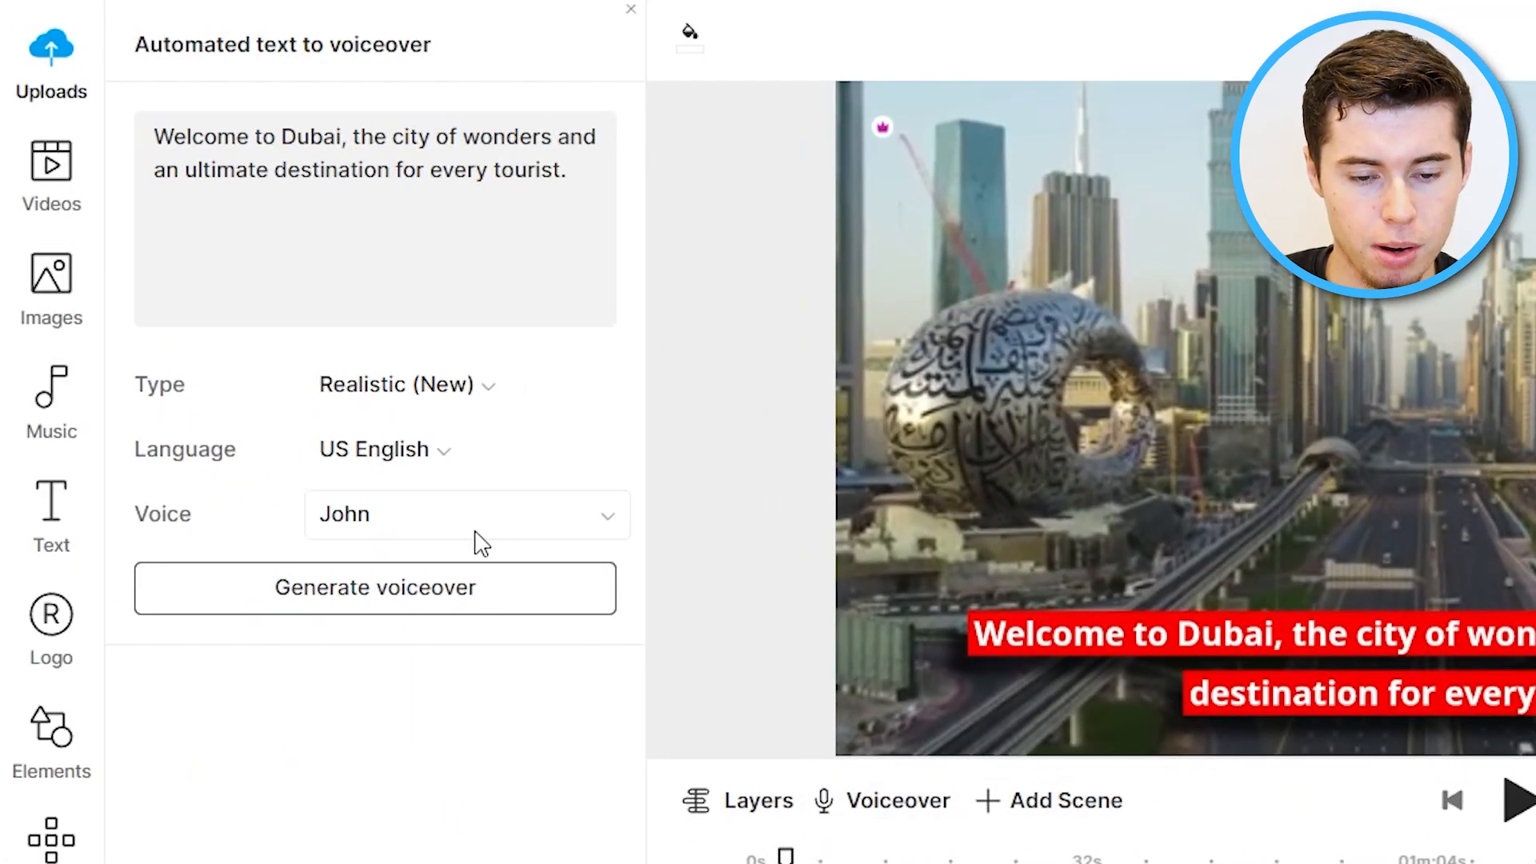
left_click(352, 514)
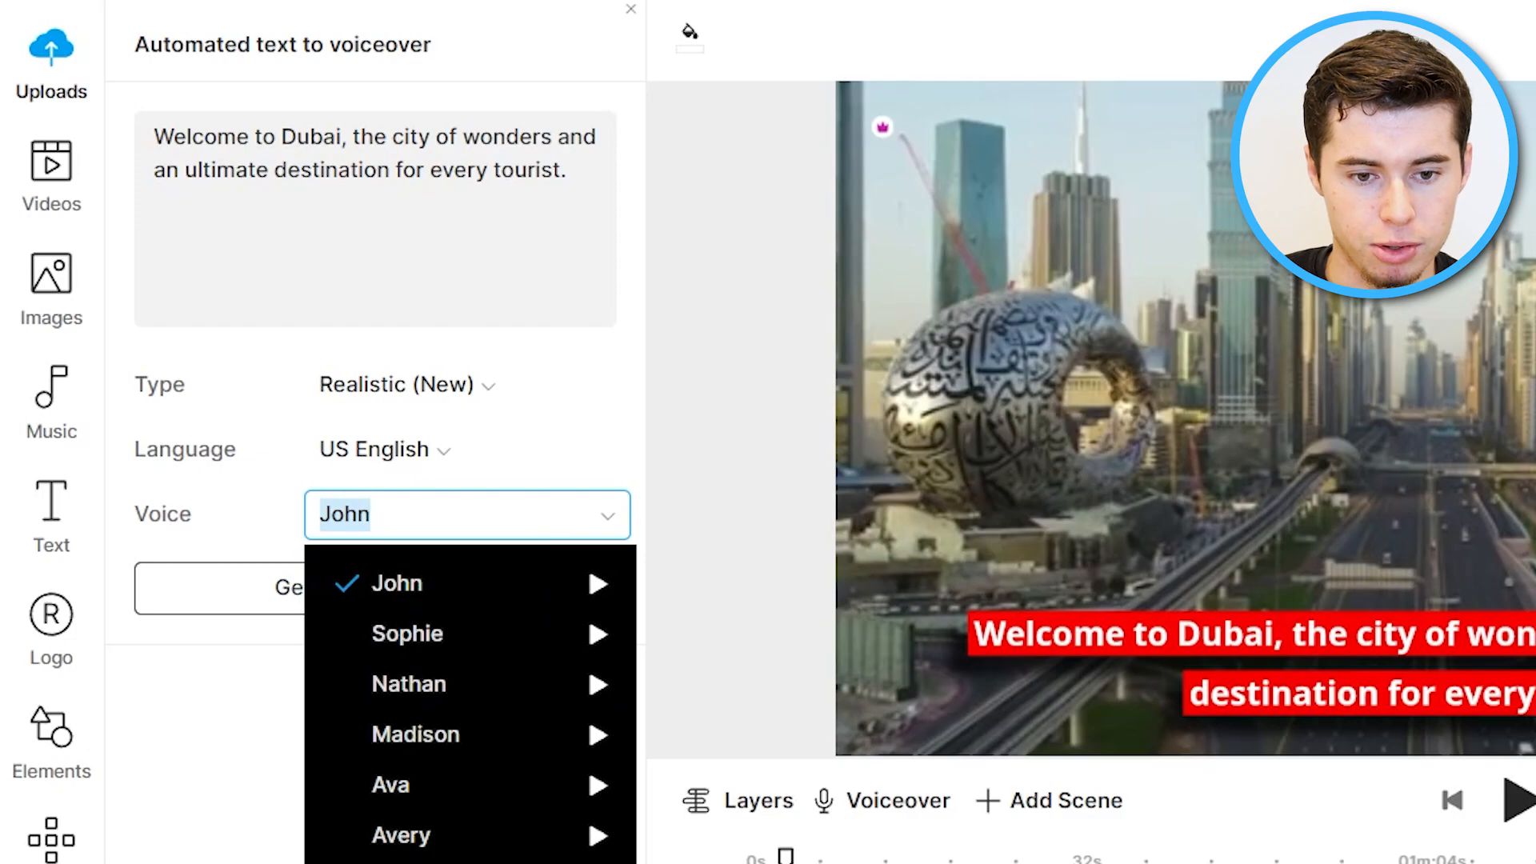
left_click(476, 388)
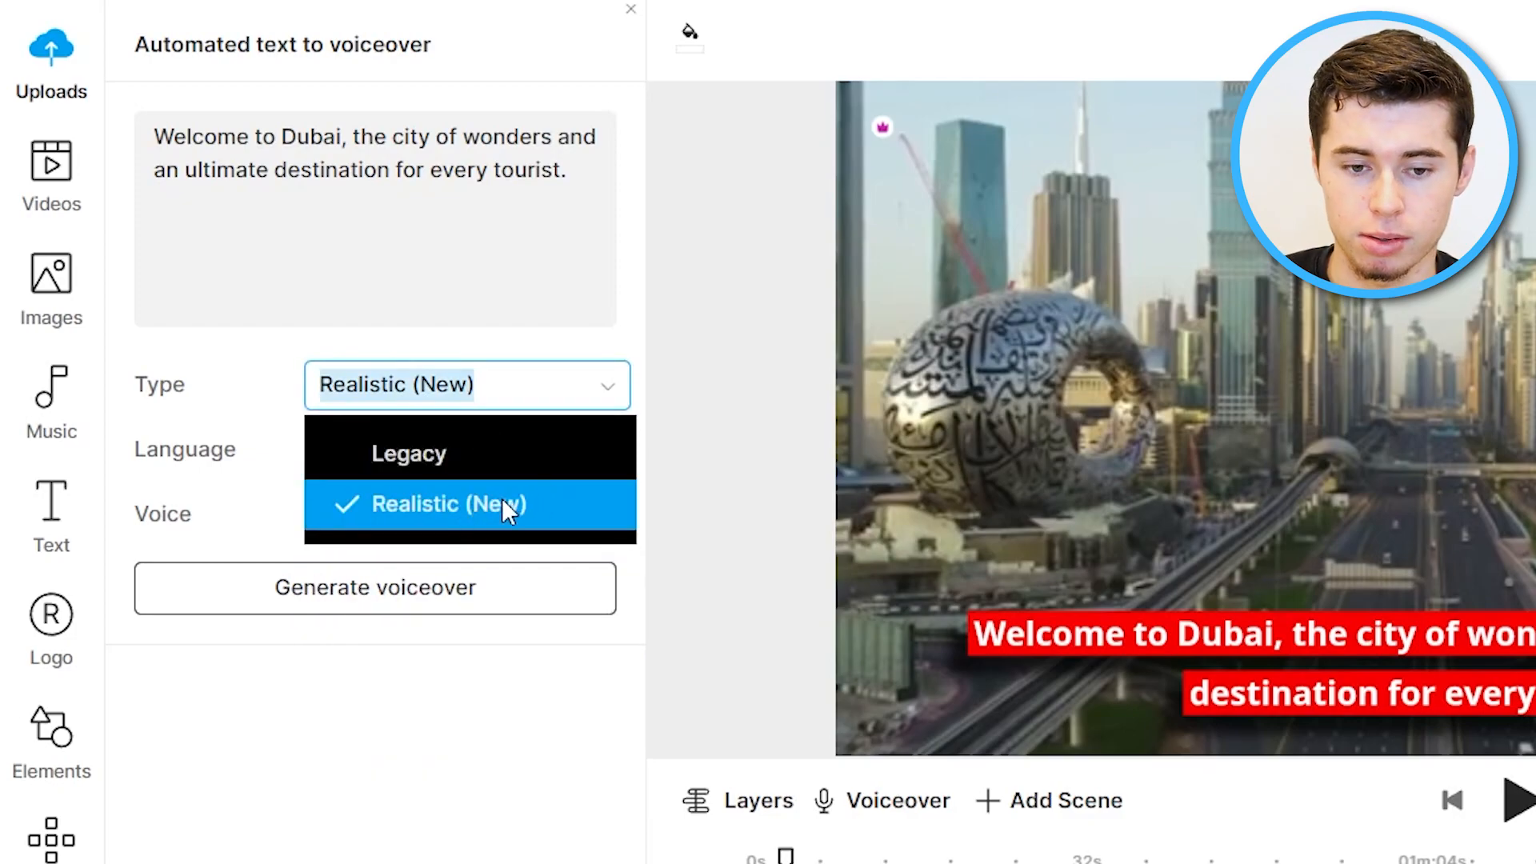
left_click(488, 492)
left_click(479, 449)
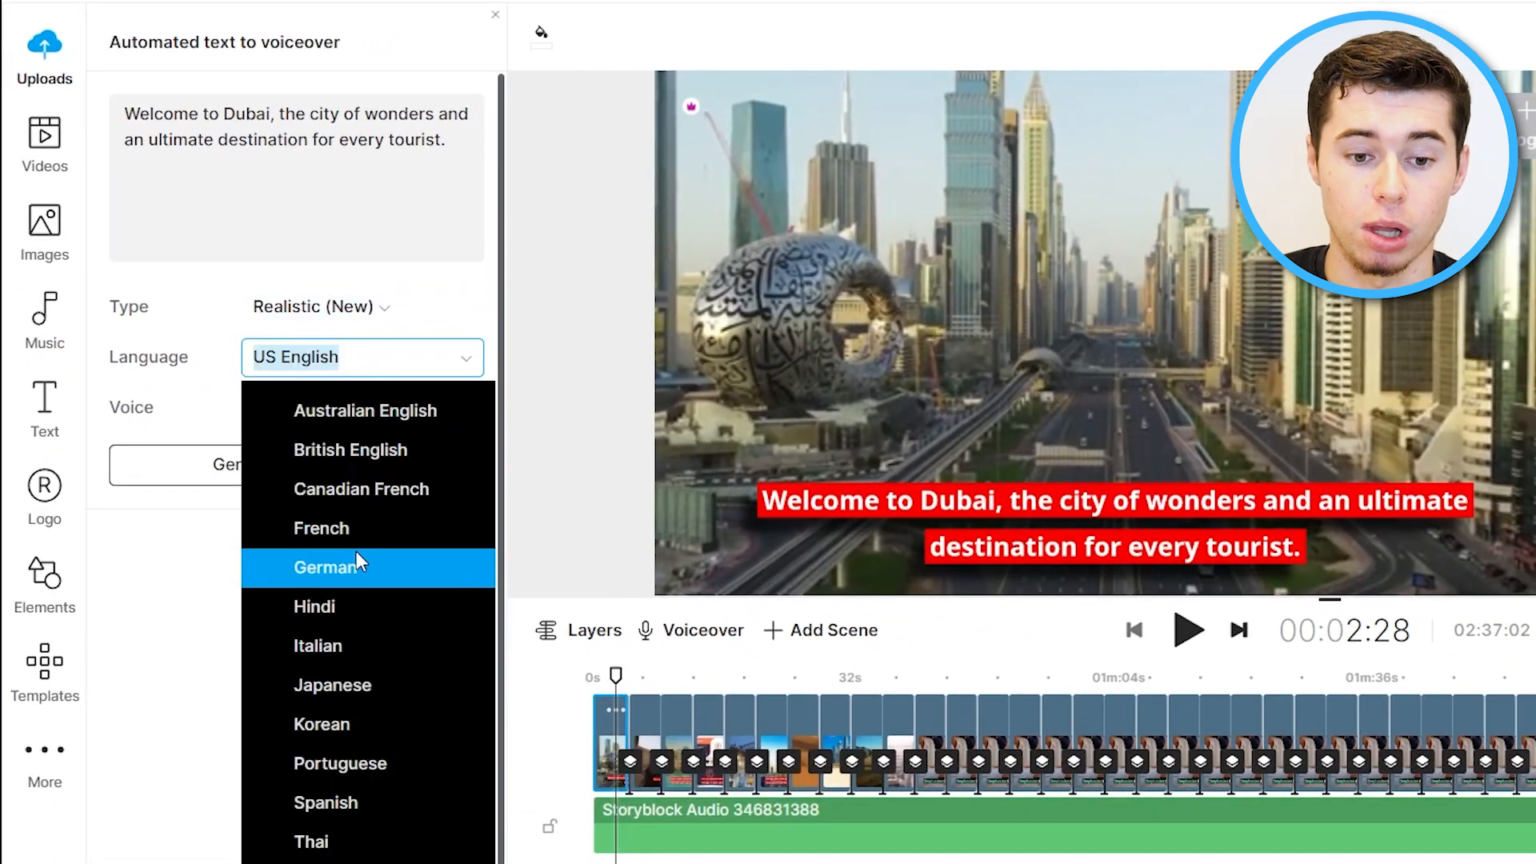
left_click(190, 577)
Choose the Maxwell voice, generate the voiceover, and add automated voiceover for all scenes.
left_click(314, 420)
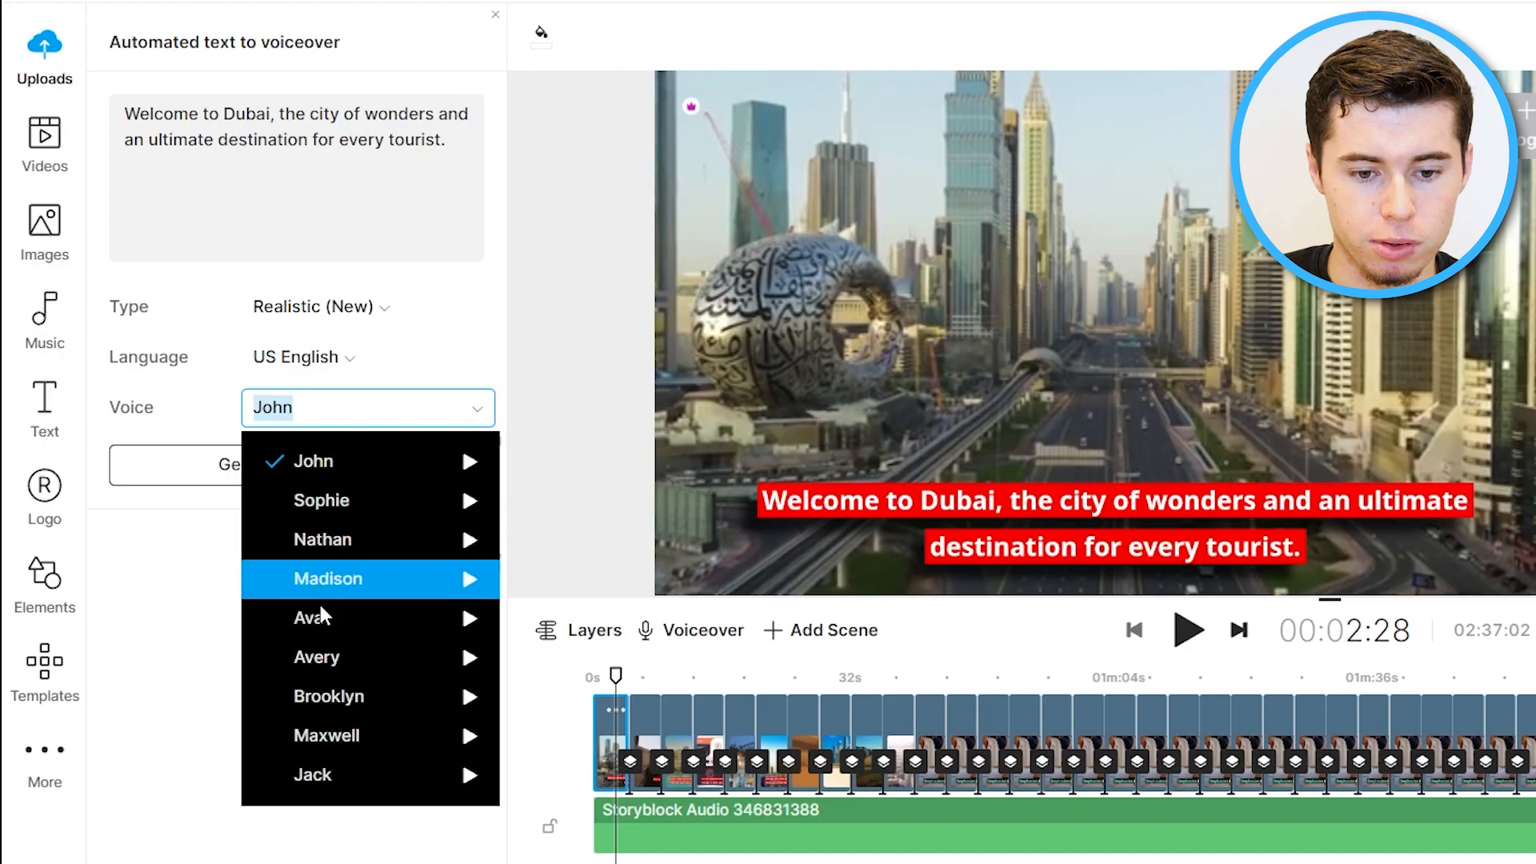
left_click(337, 732)
left_click(308, 470)
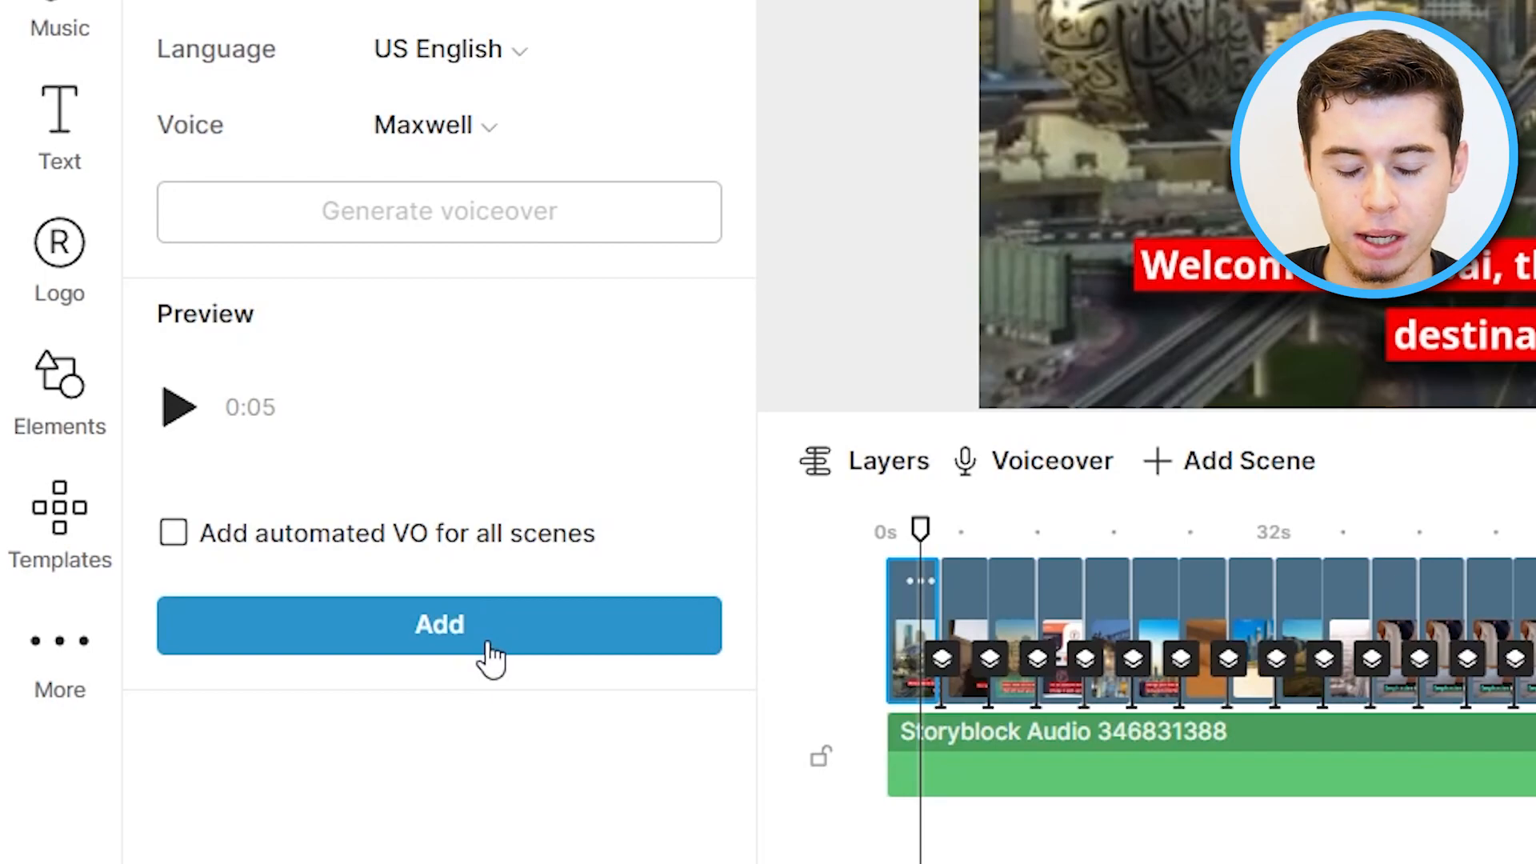
left_click(279, 558)
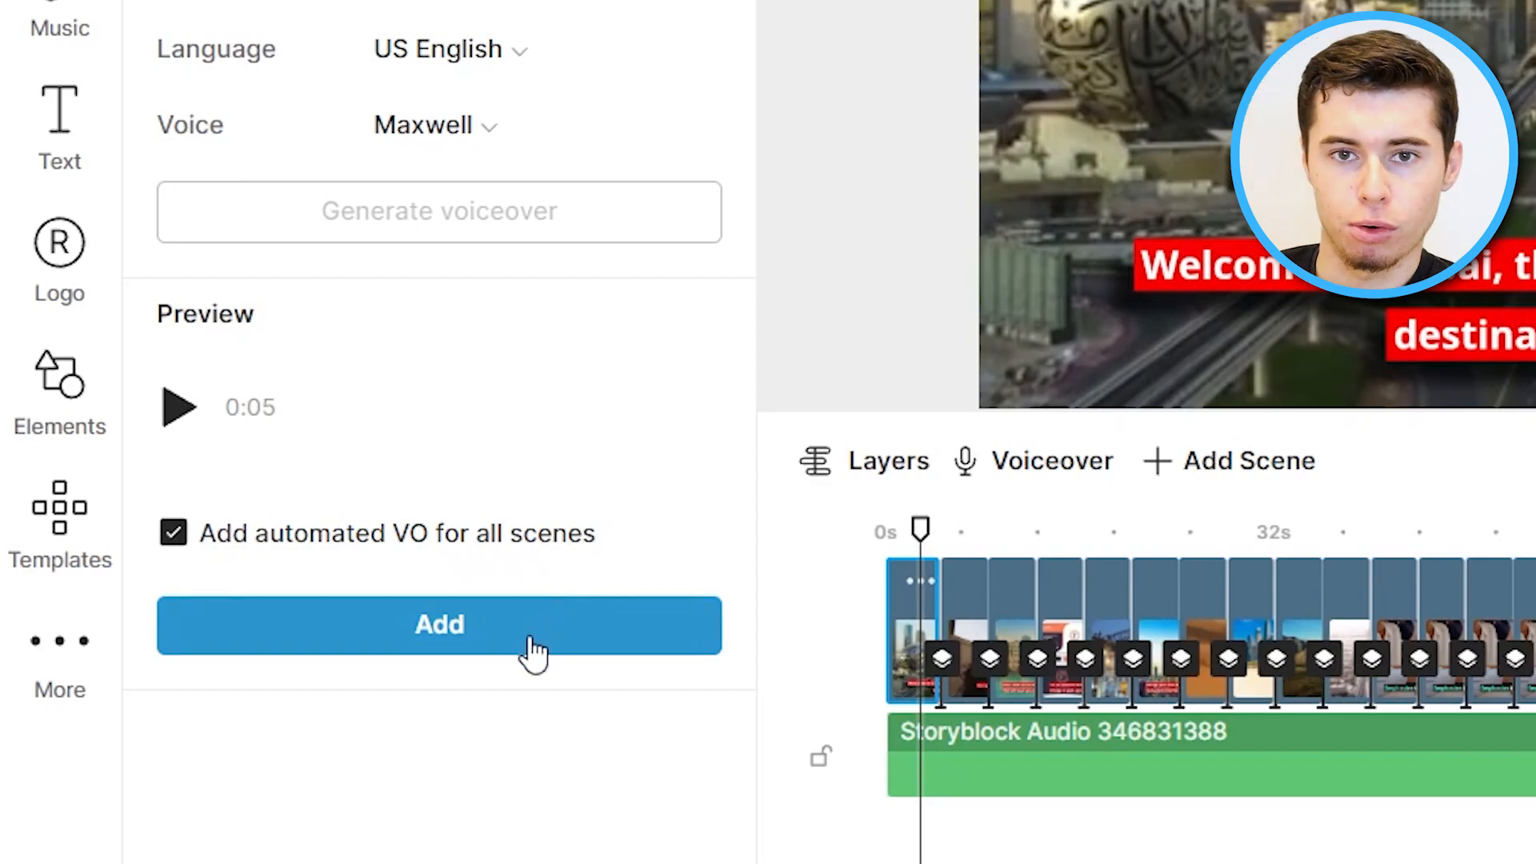
left_click(456, 636)
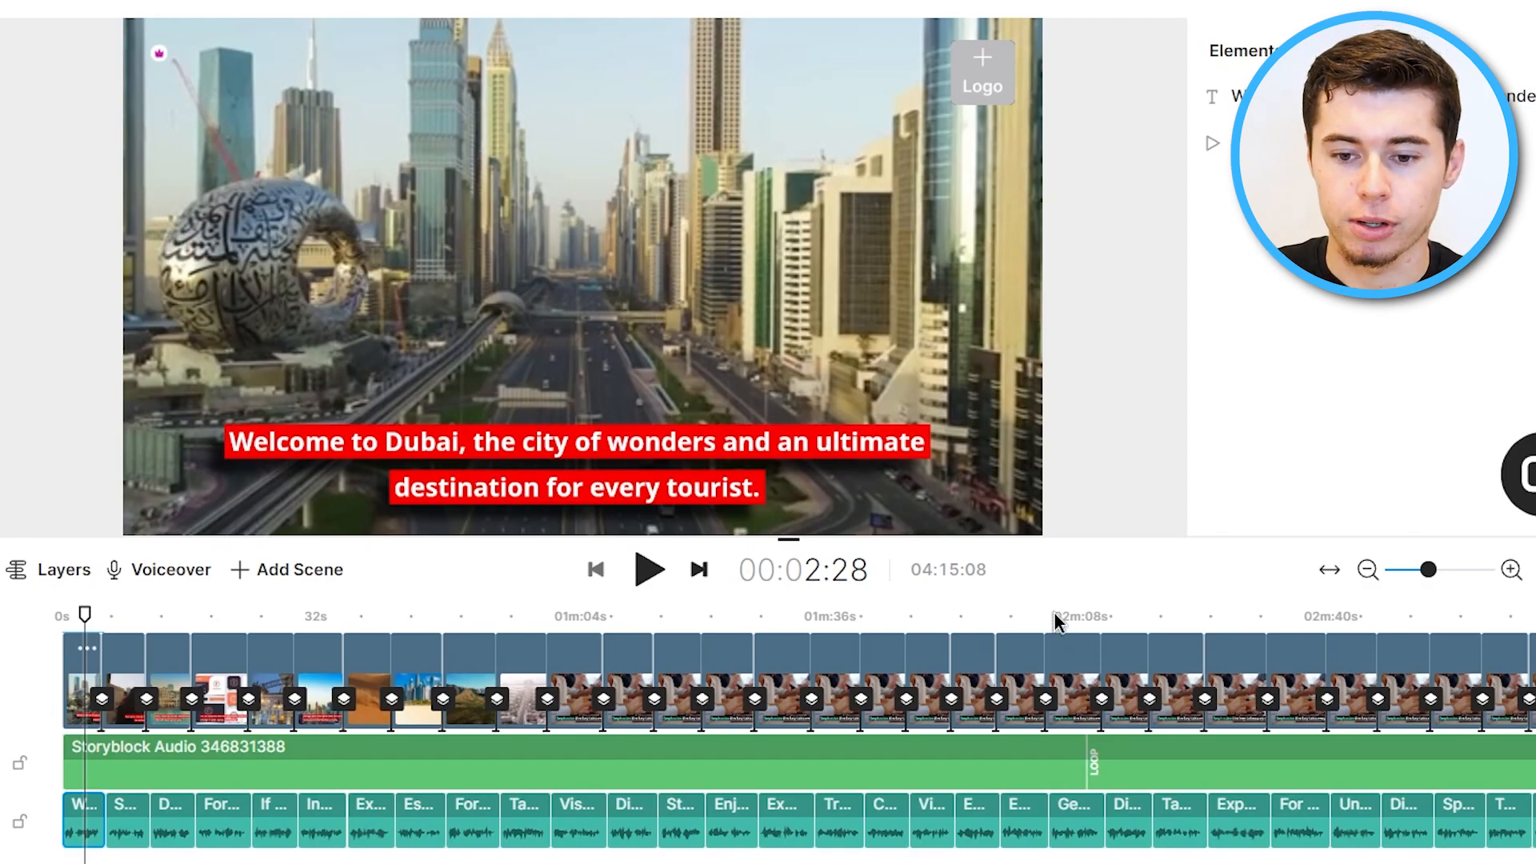
Play the video from the start to preview the voiceover.
left_click_drag(84, 615, 37, 614)
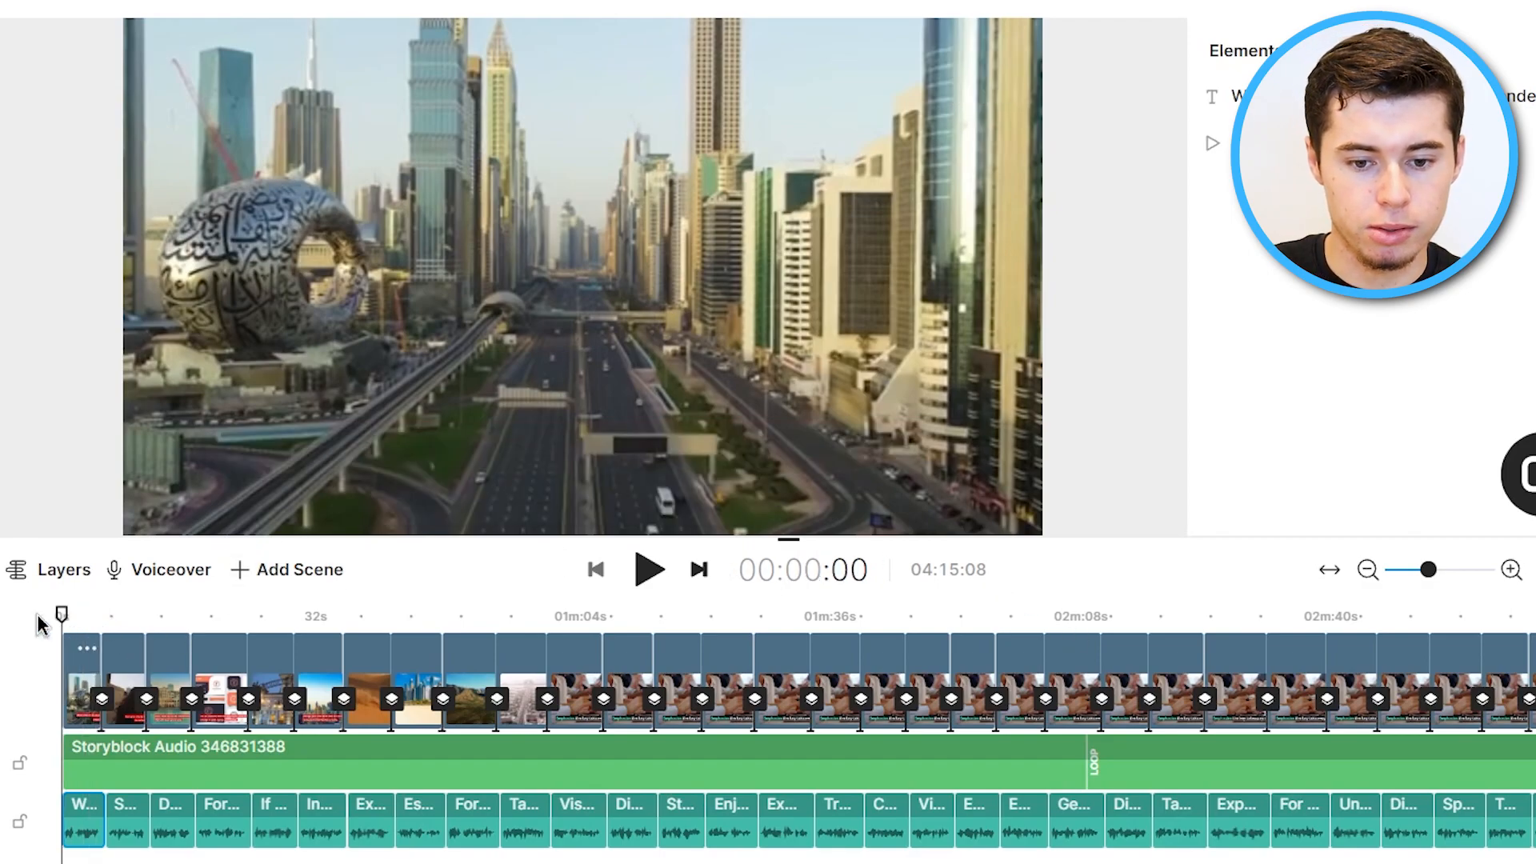
left_click(649, 569)
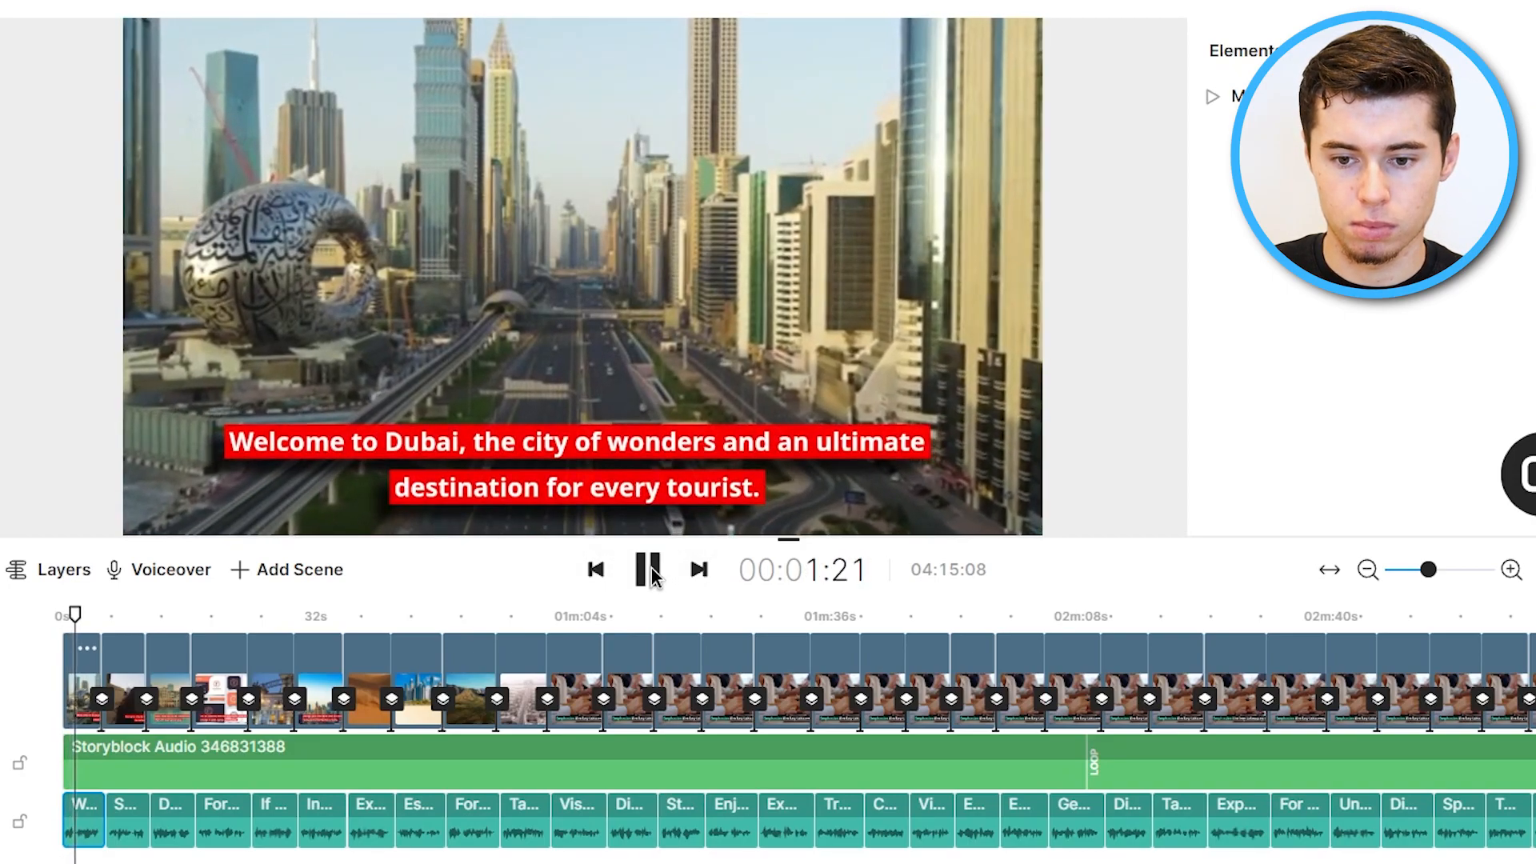
left_click(650, 570)
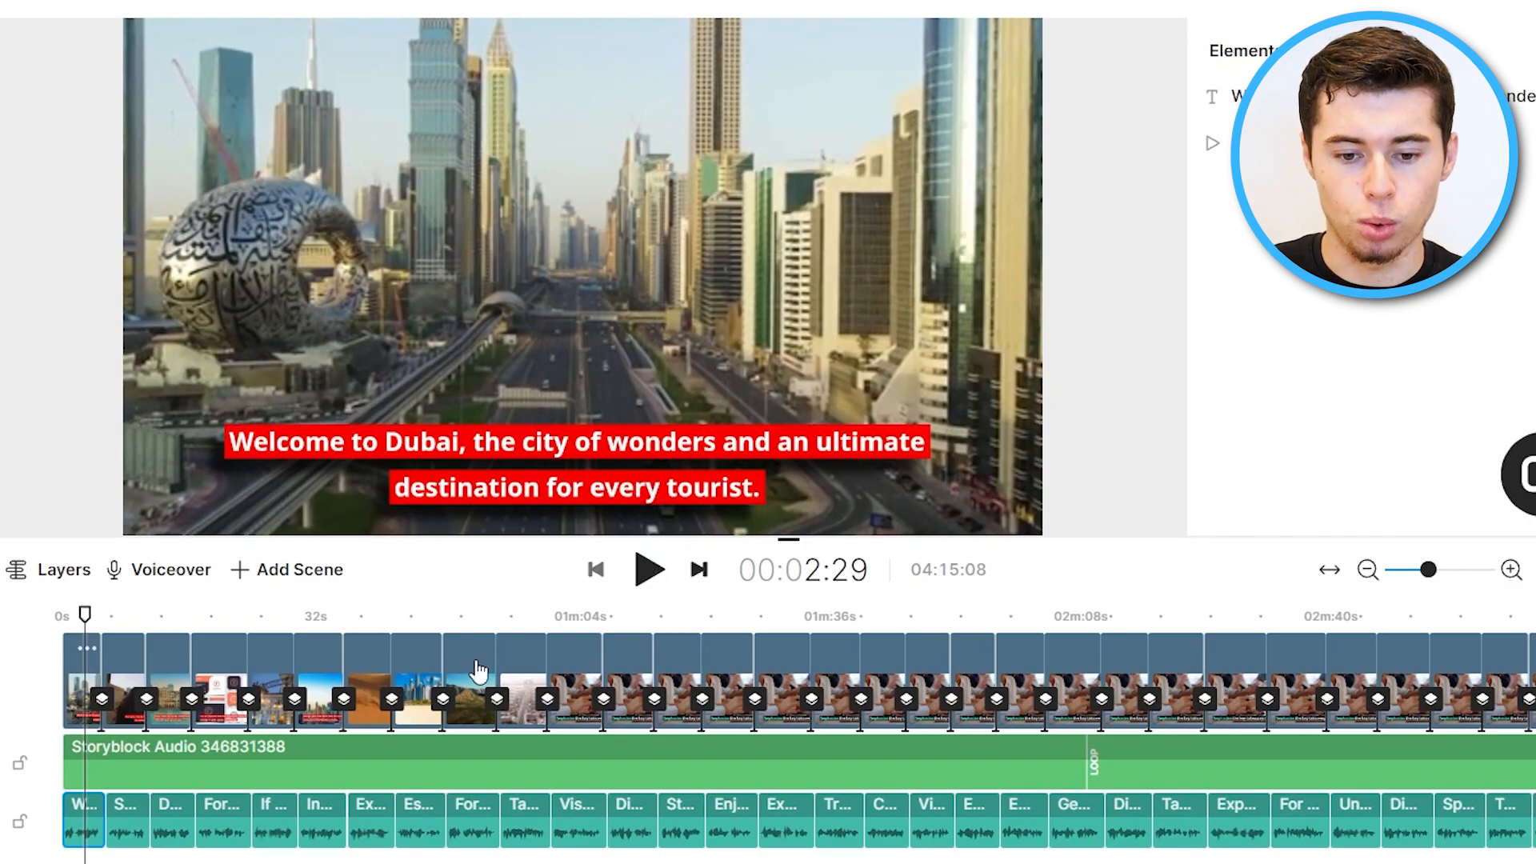
Lower the volume of the Storyblock background music track.
left_click(231, 759)
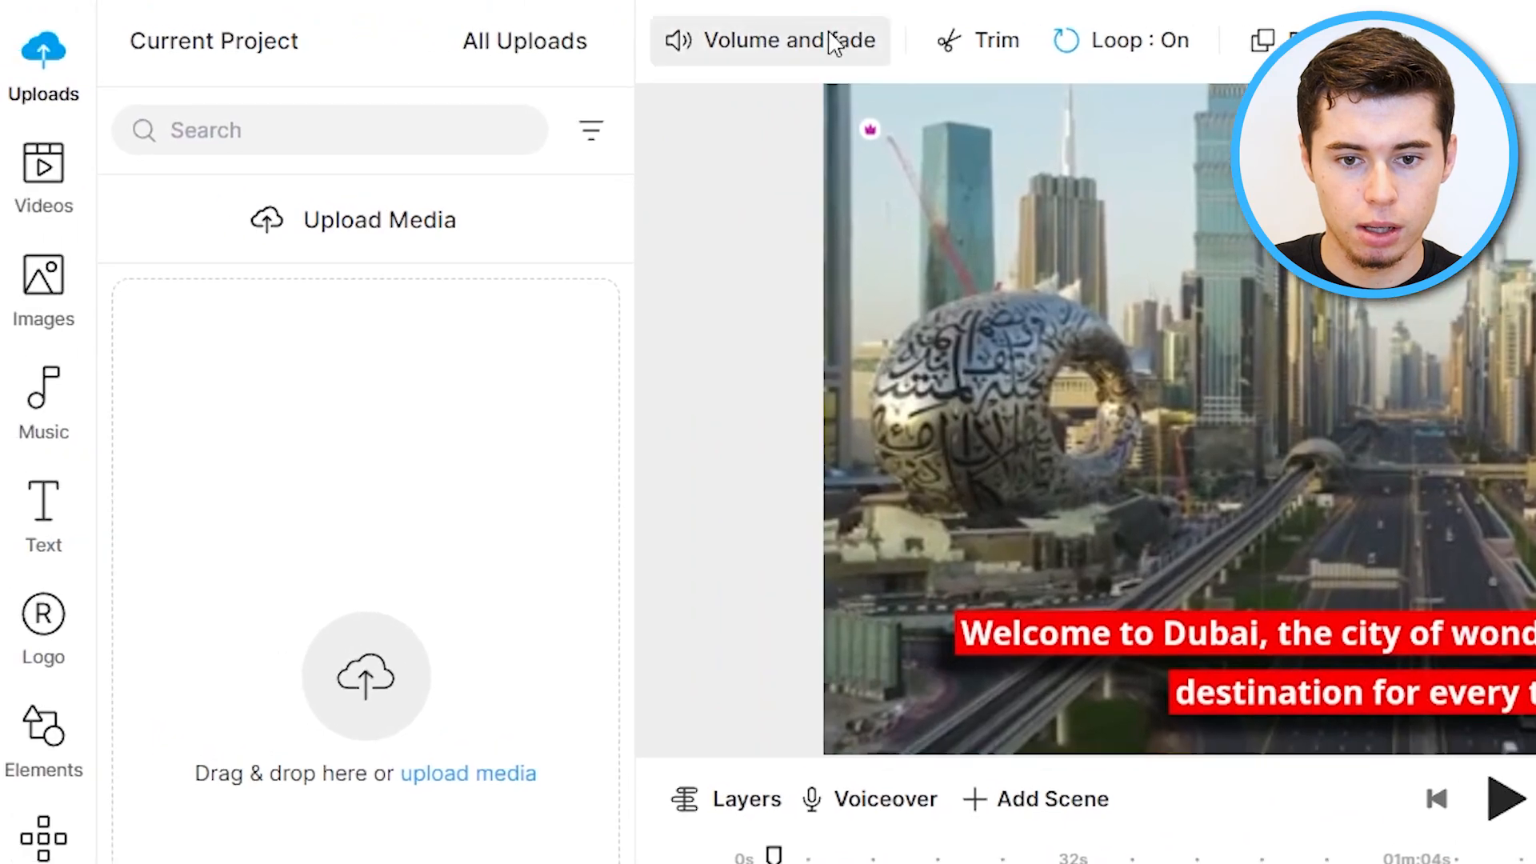
left_click(816, 36)
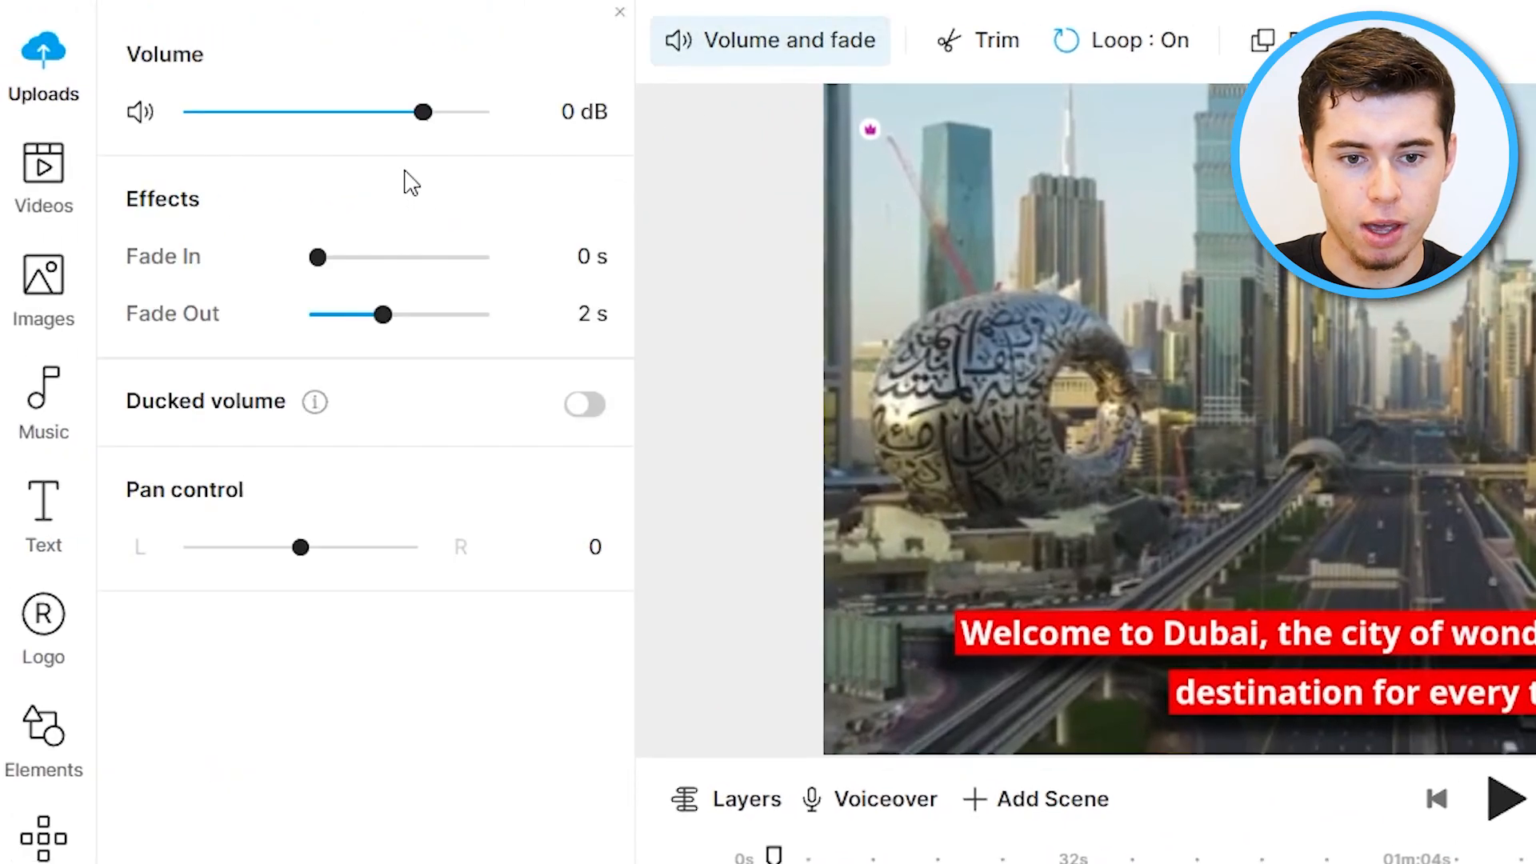
left_click_drag(423, 111, 280, 110)
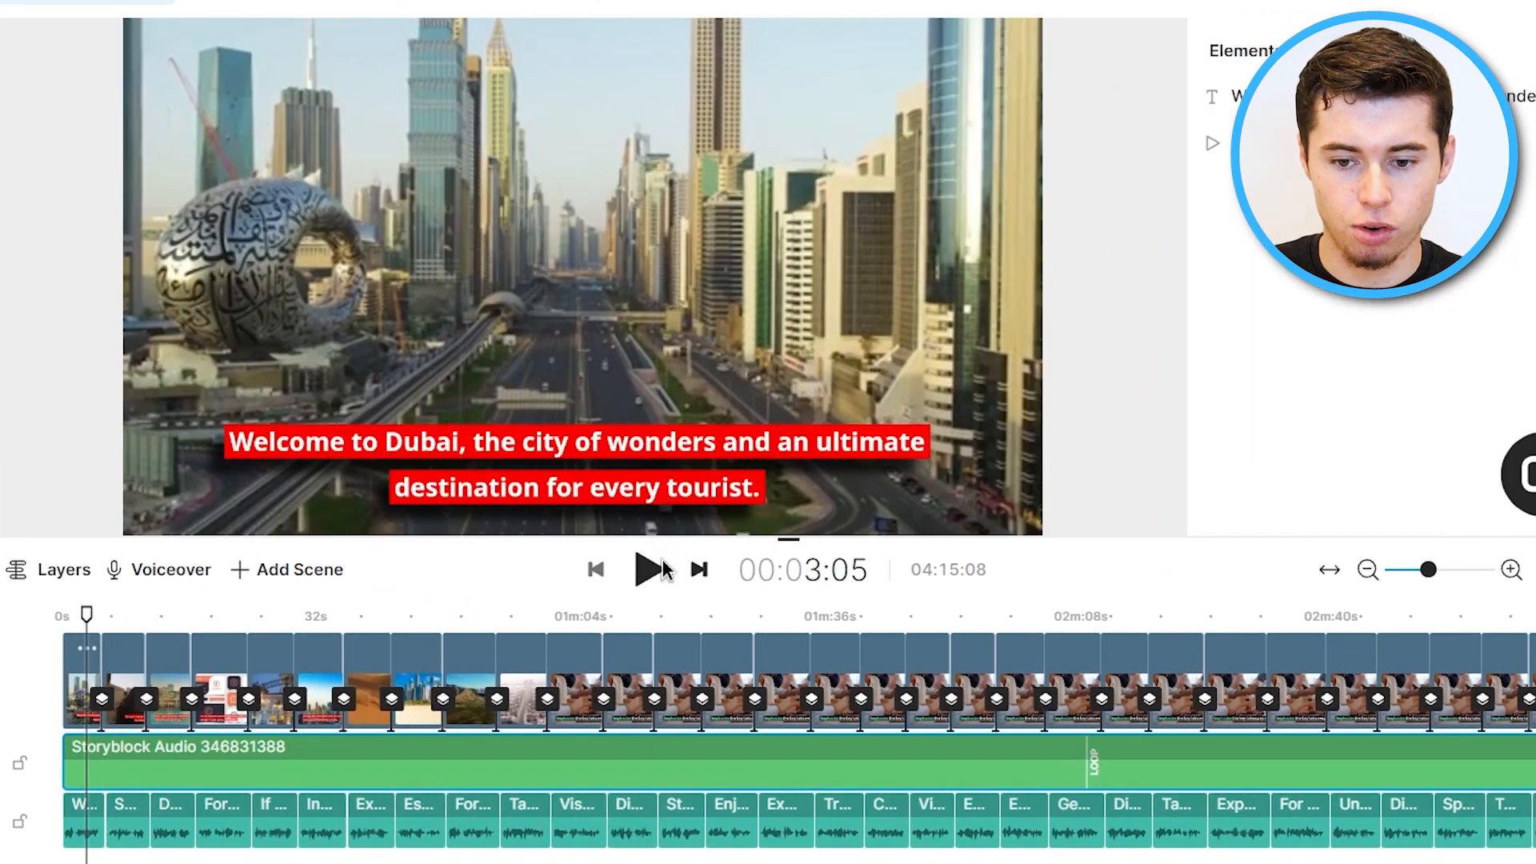
Play the preview and adjust the system playback volume to listen.
left_click(647, 569)
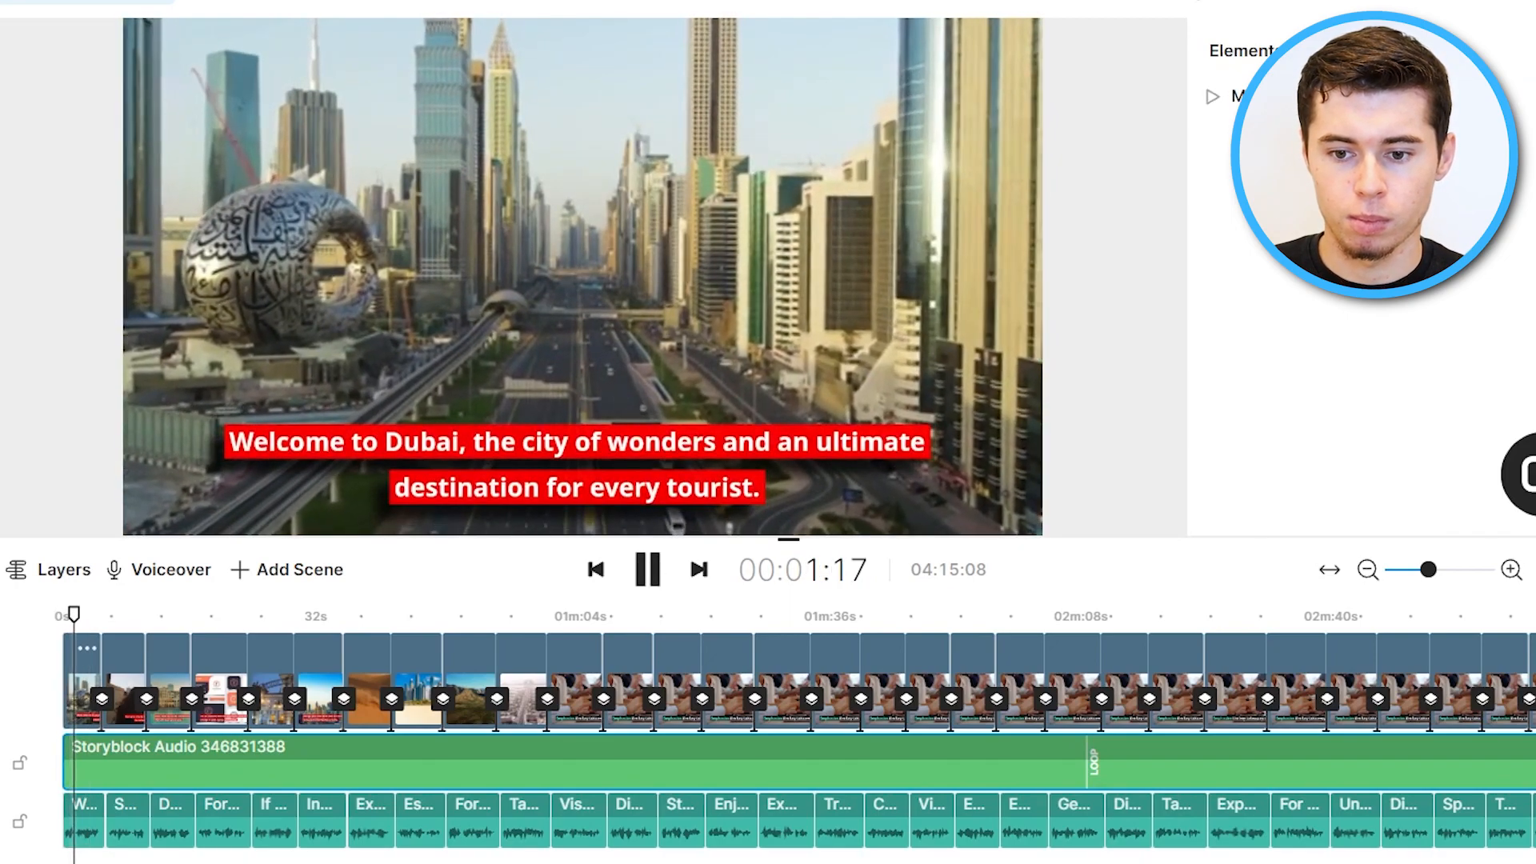
left_click(1412, 861)
left_click(1453, 755)
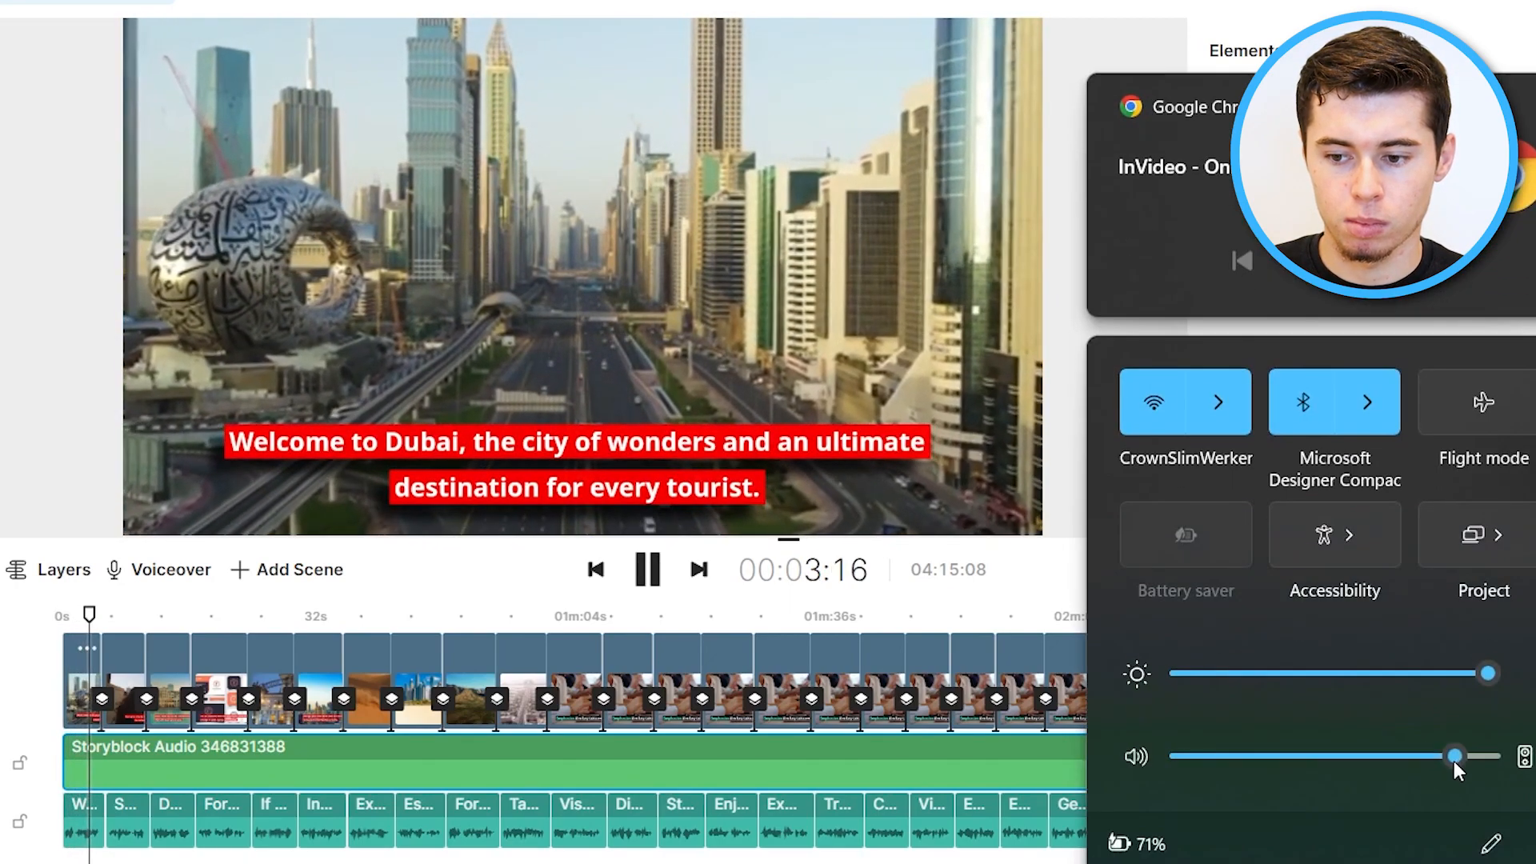
Pause the preview playback and return the playhead to the start of the video.
left_click(1432, 861)
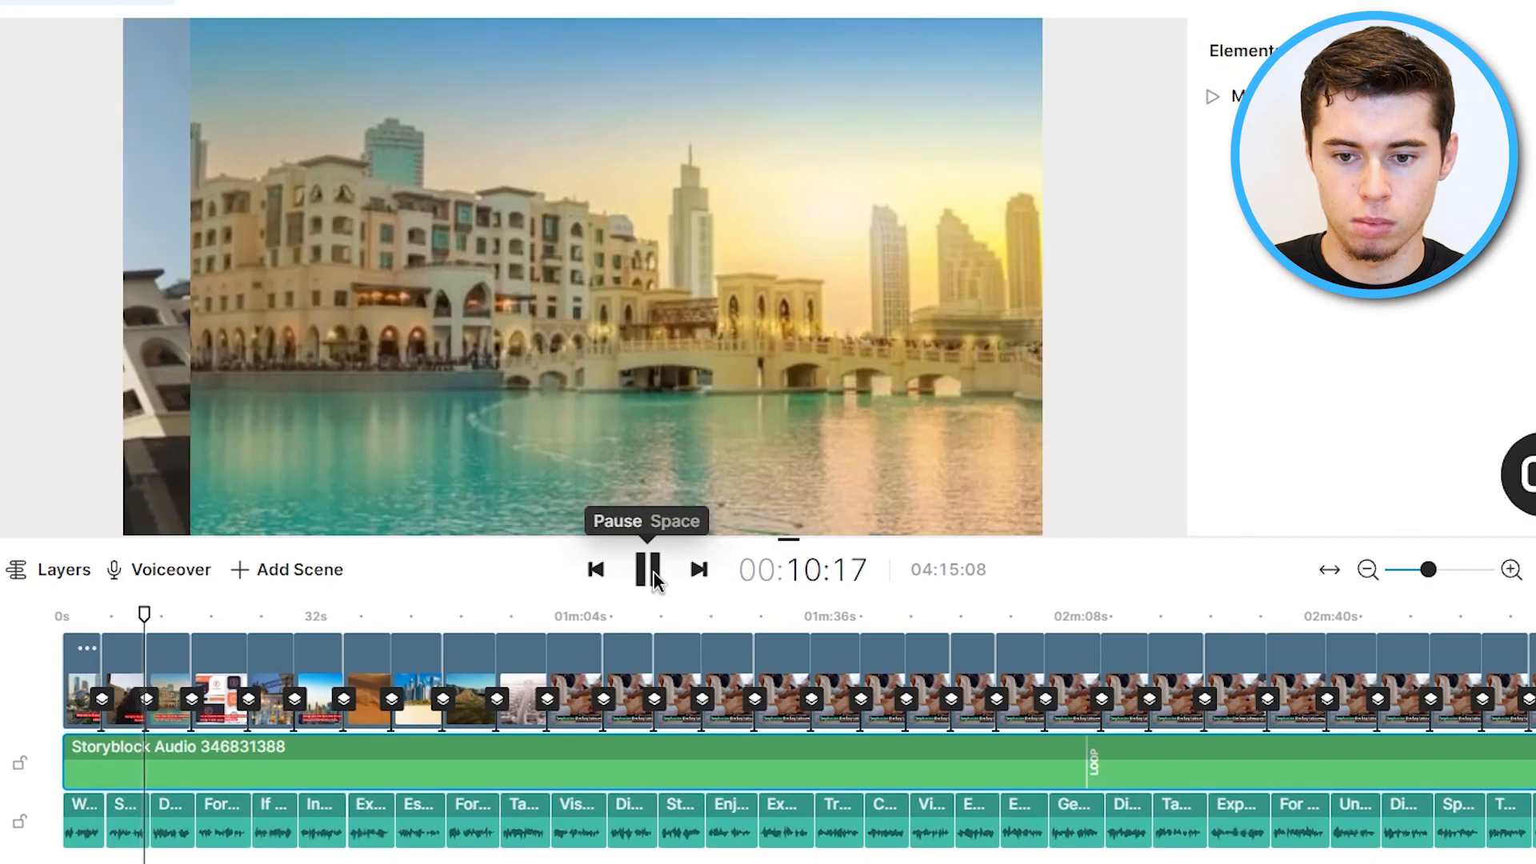
left_click(648, 569)
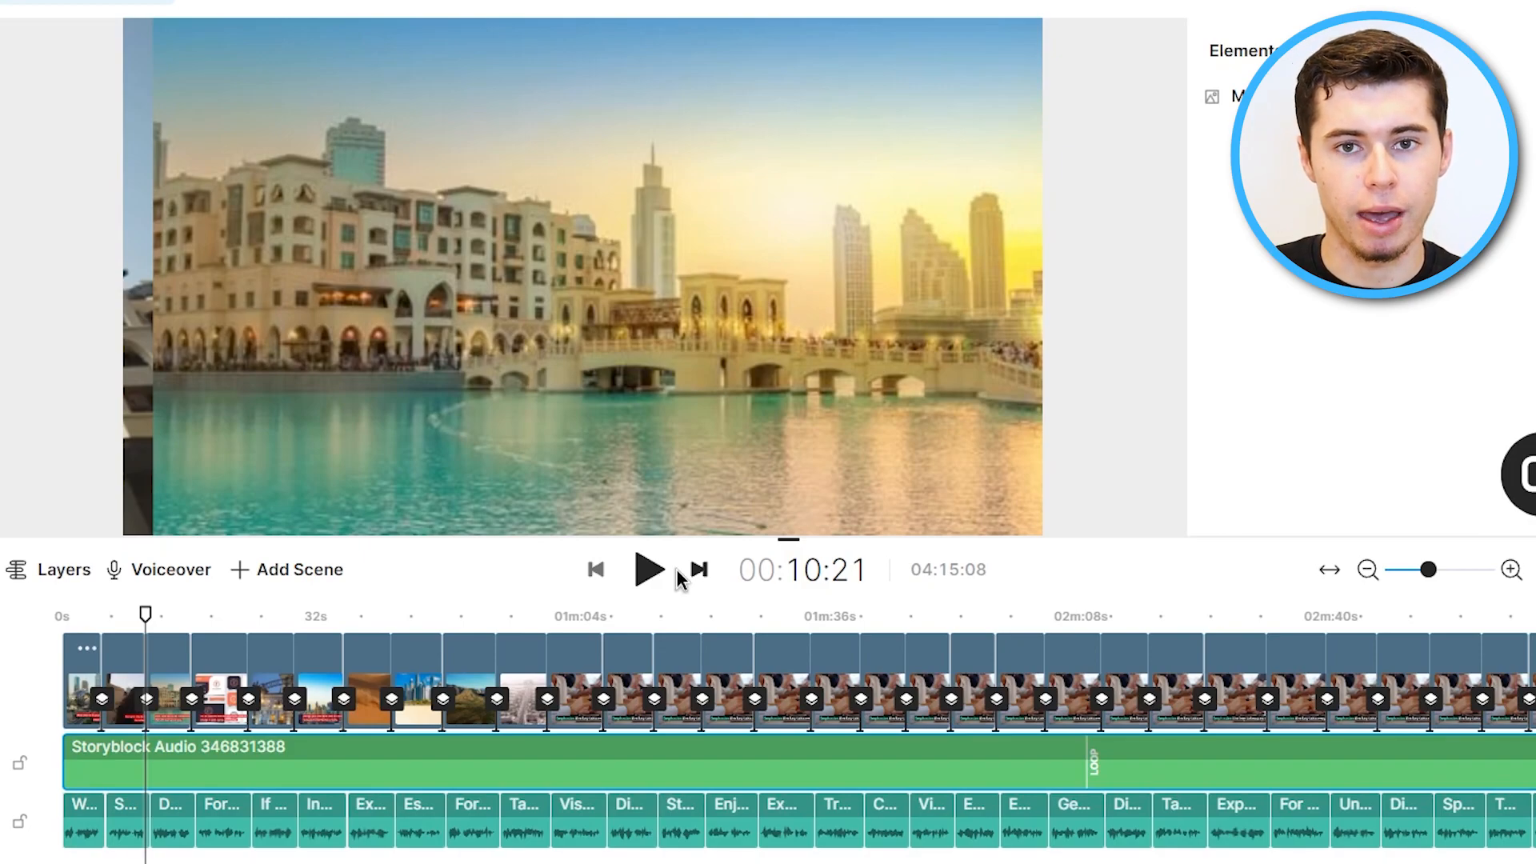
left_click(595, 569)
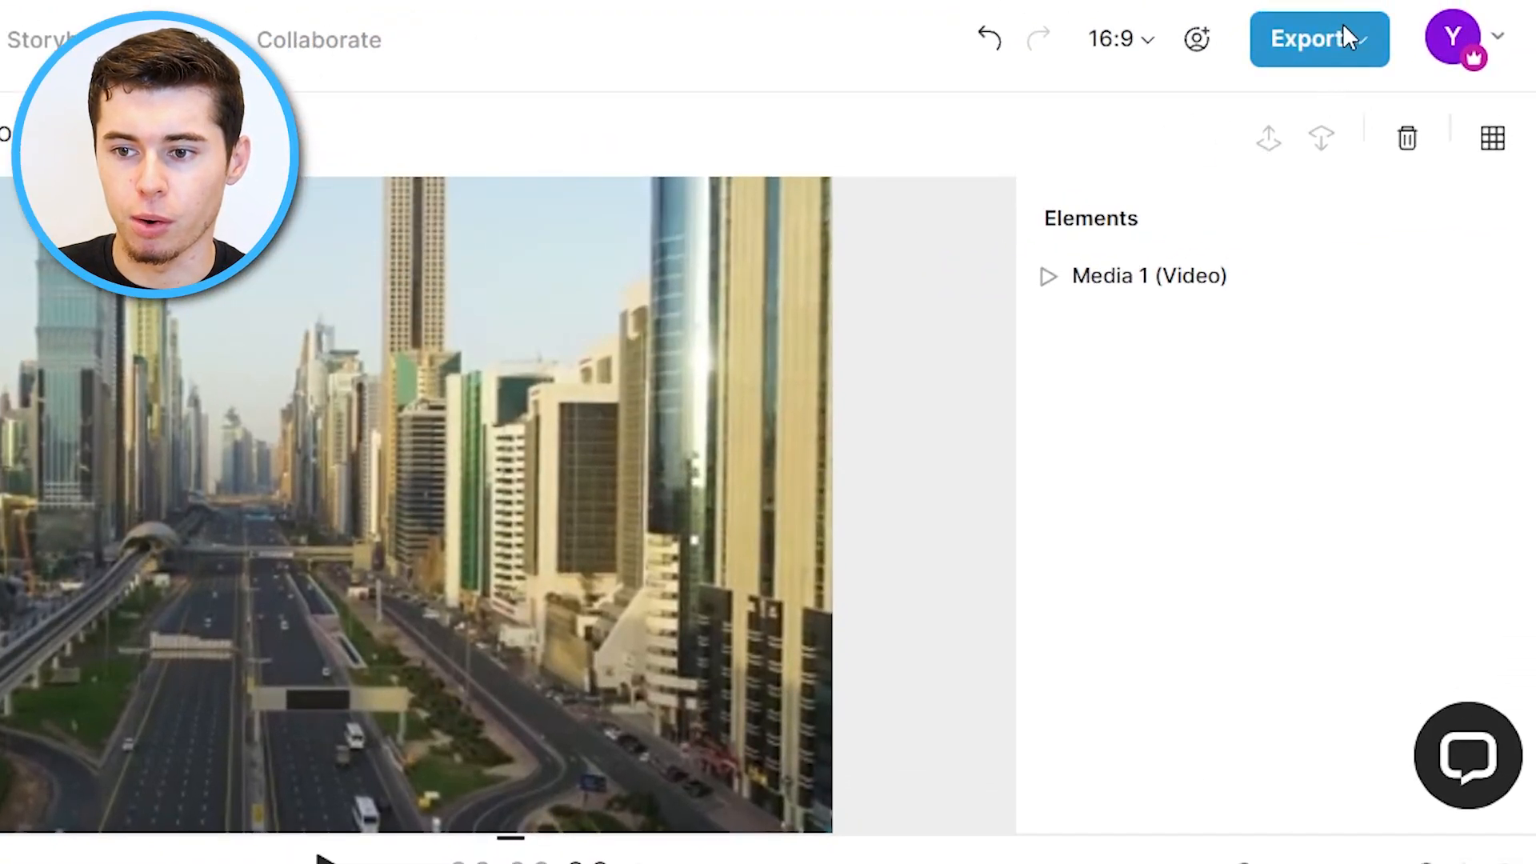
Export the finished video at 1080p quality.
left_click(1345, 29)
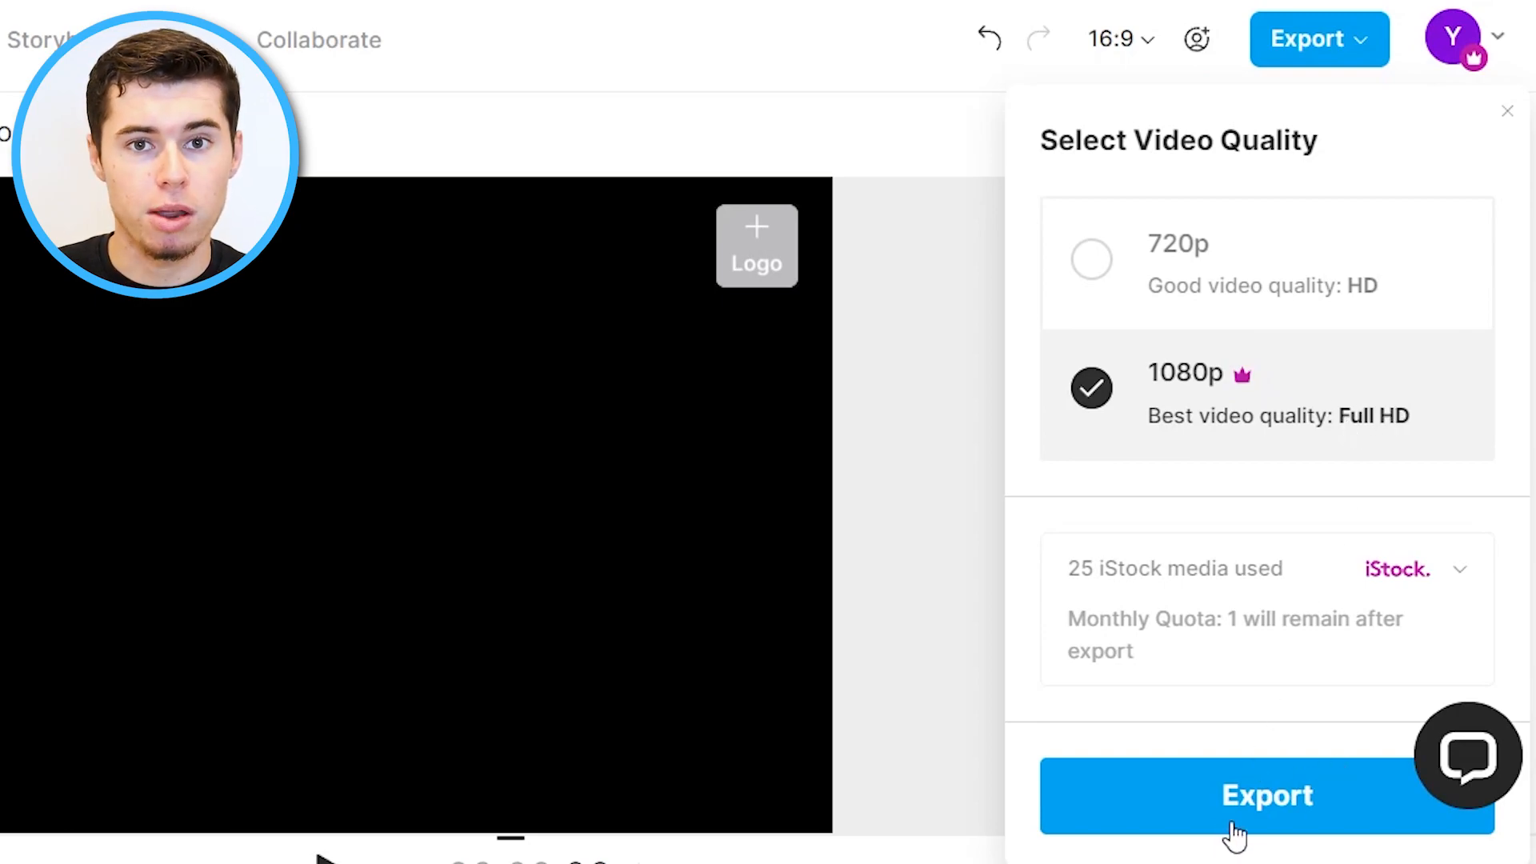
left_click(1289, 793)
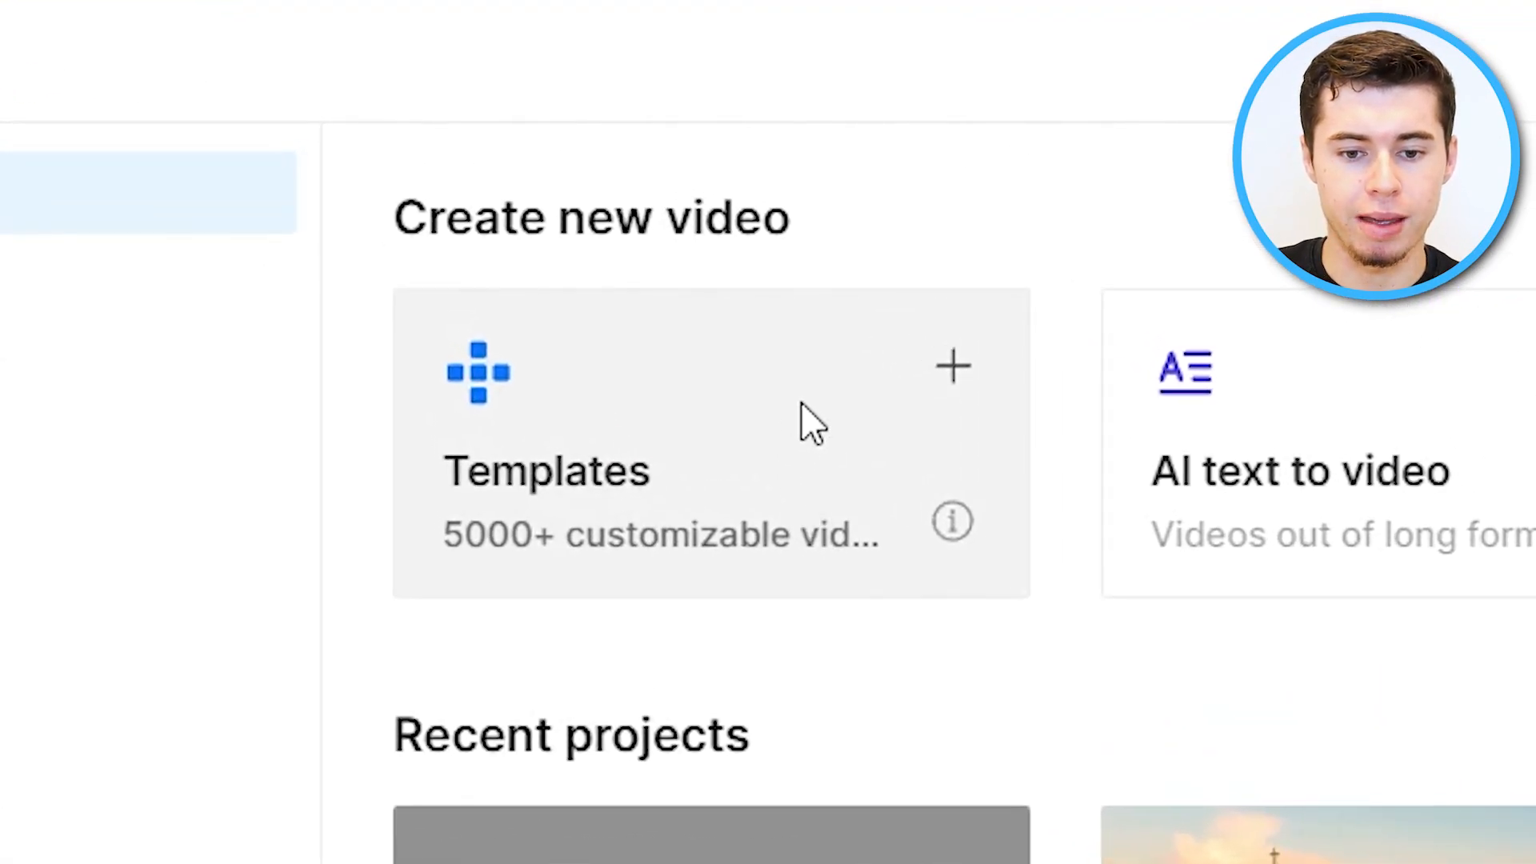
Open the Templates library from the dashboard and browse the suggested templates.
left_click(543, 241)
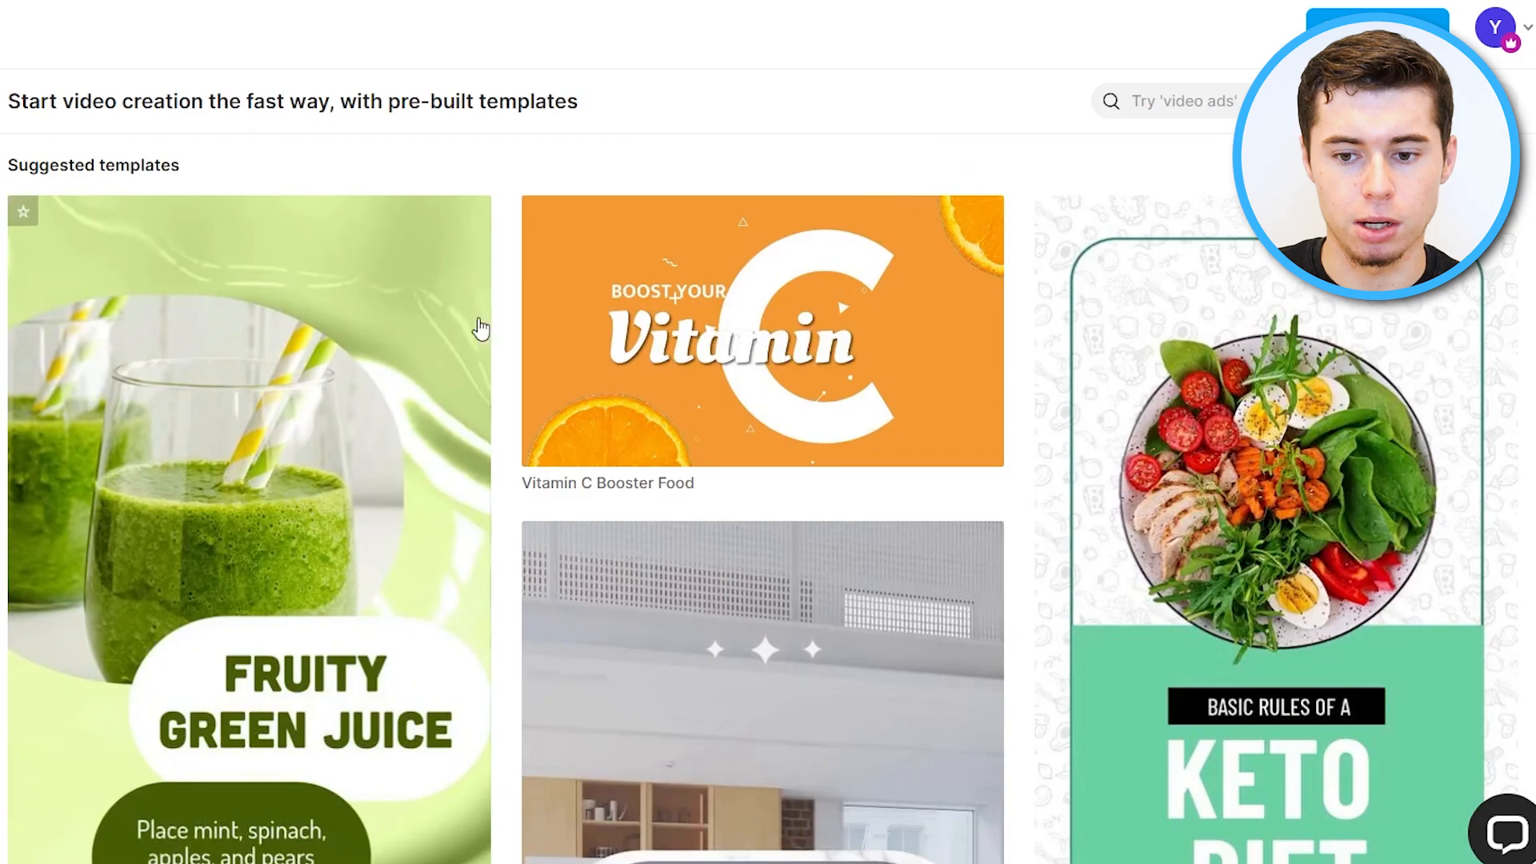
mouse_move(605, 369)
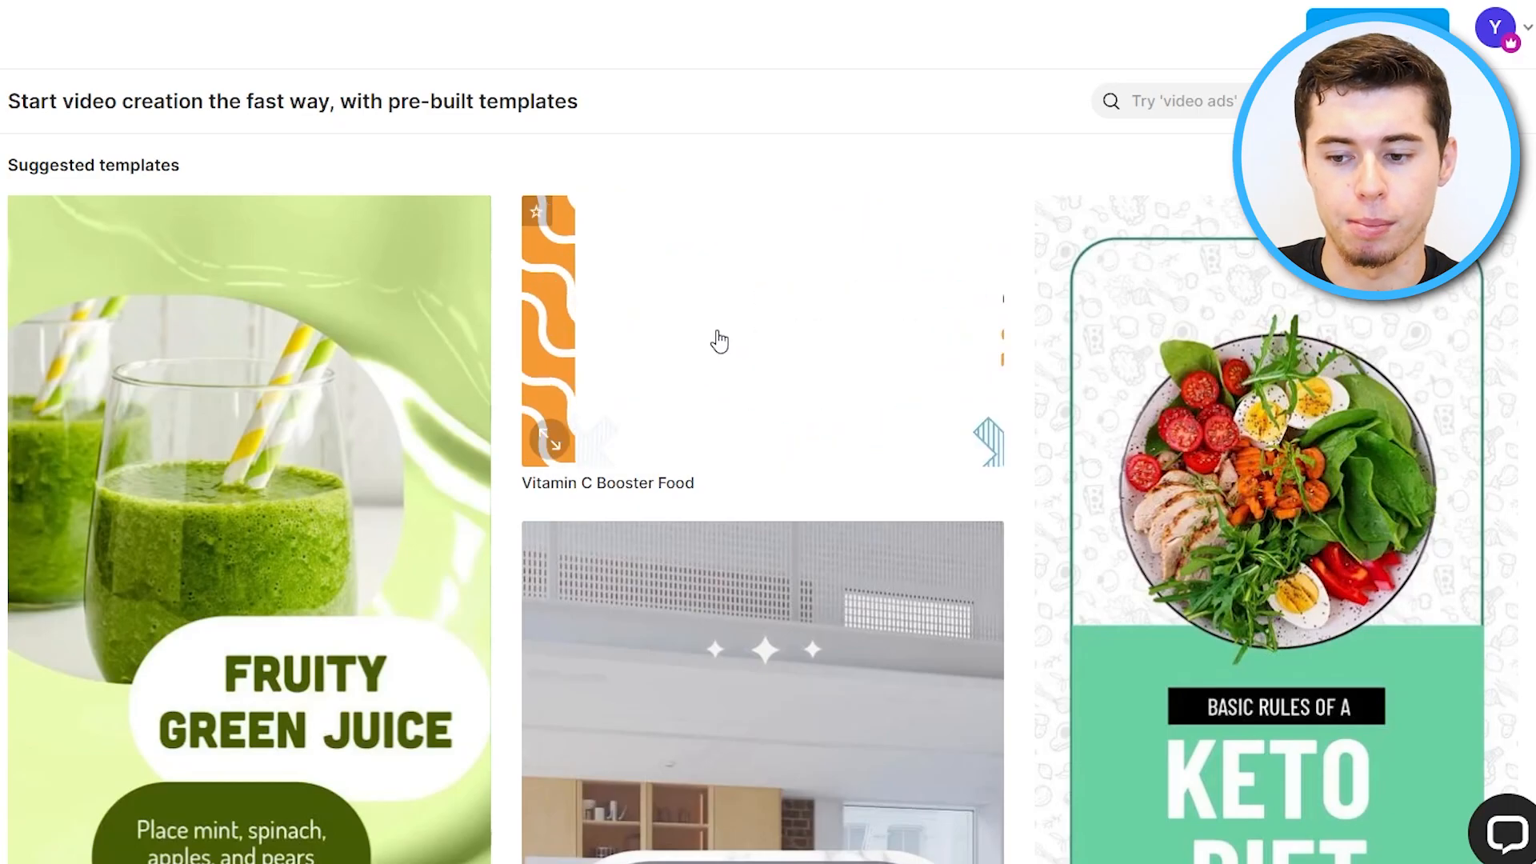
scroll(732, 456, "down", 6)
scroll(760, 552, "up", 5)
scroll(769, 573, "down", 9)
scroll(769, 574, "up", 4)
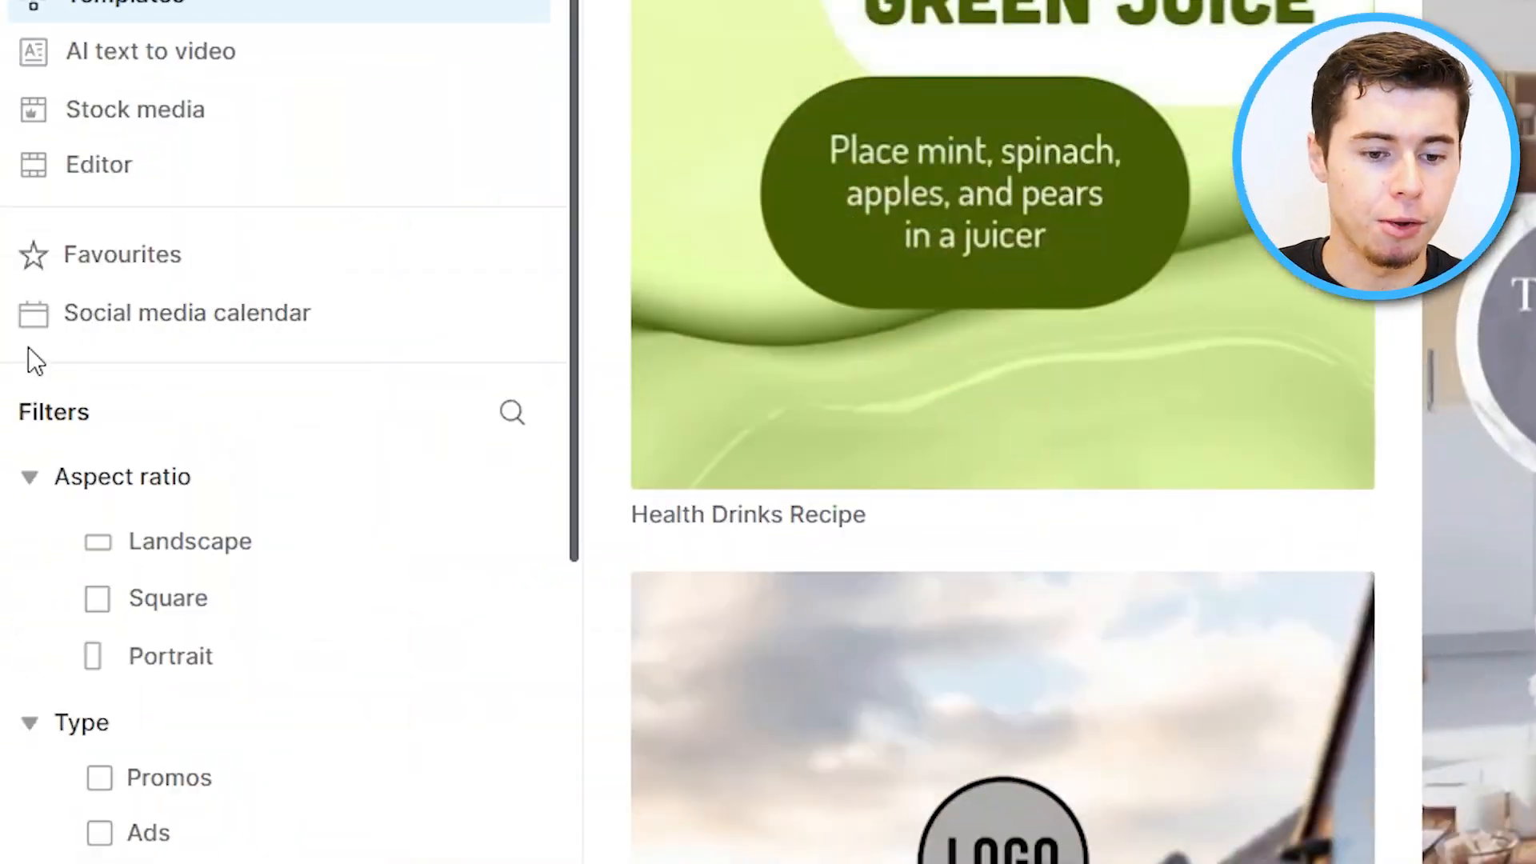
scroll(29, 349, "down", 5)
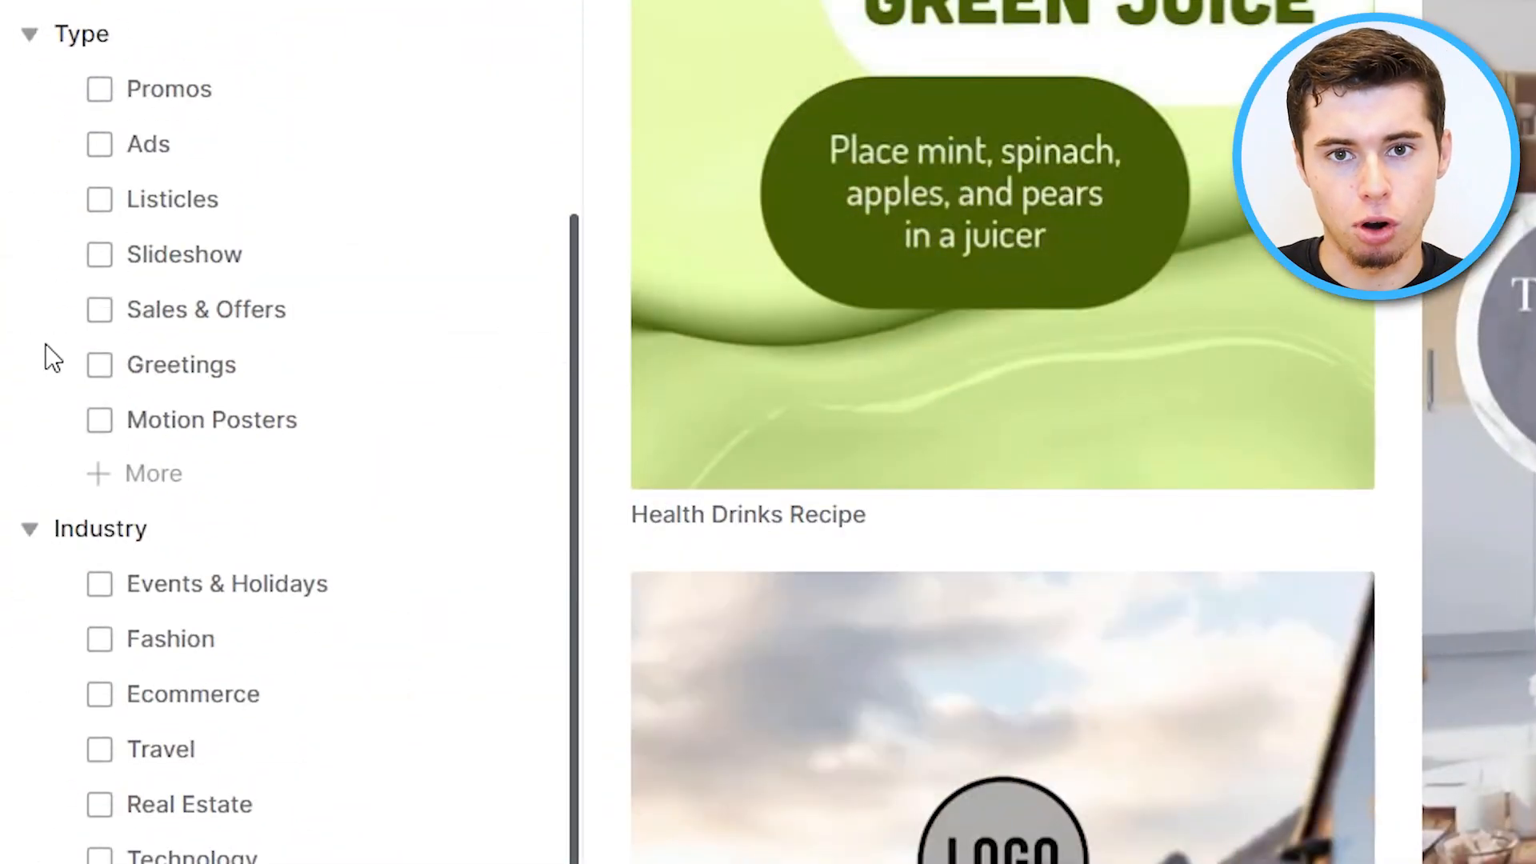
Filter the templates by the Slideshow type and the Portrait aspect ratio.
left_click(109, 256)
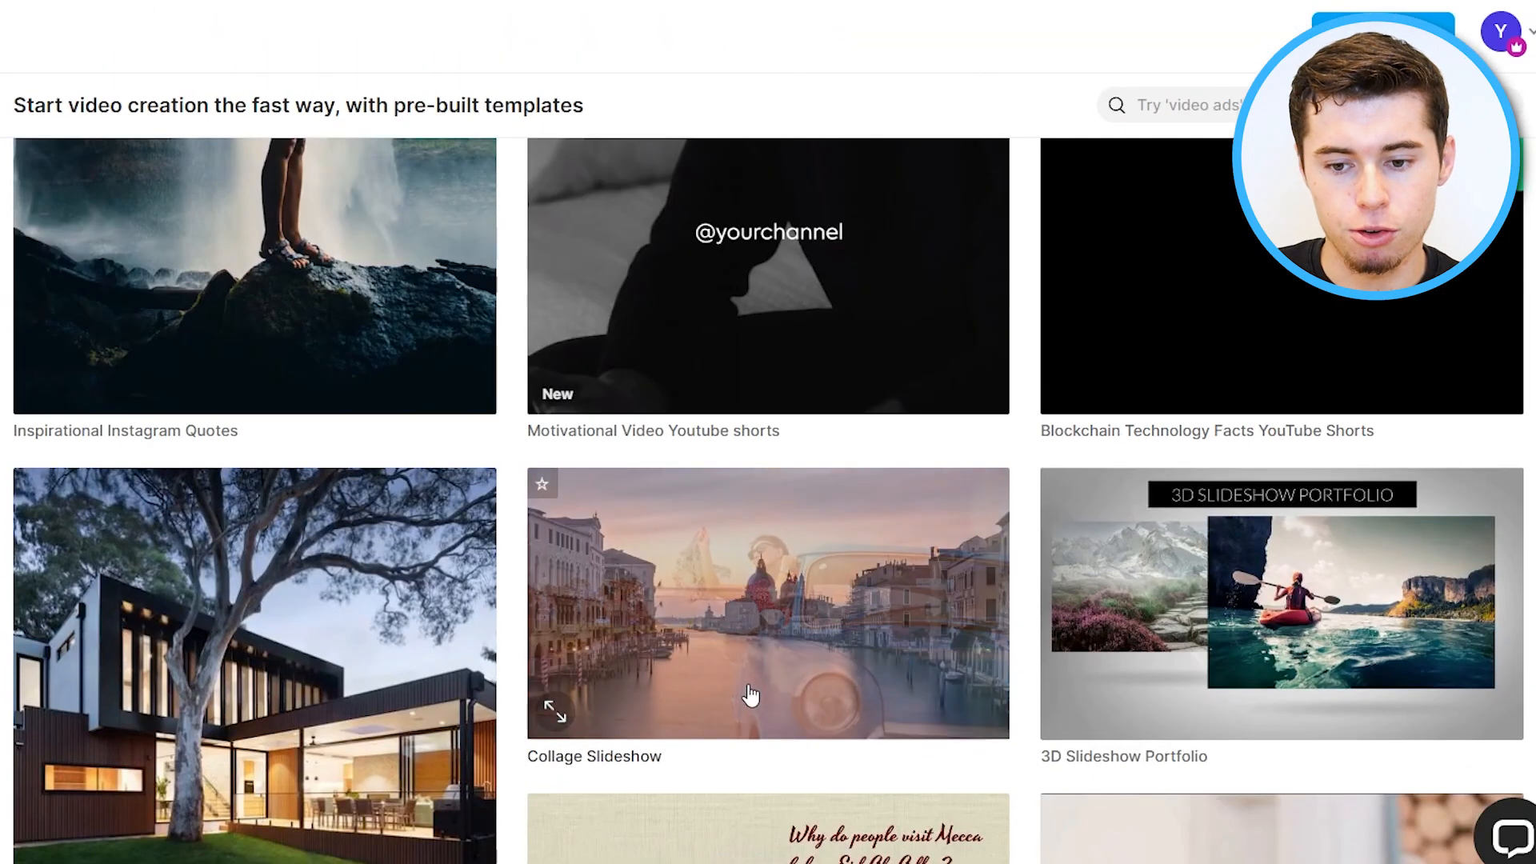
scroll(809, 415, "up", 2)
scroll(809, 448, "up", 4)
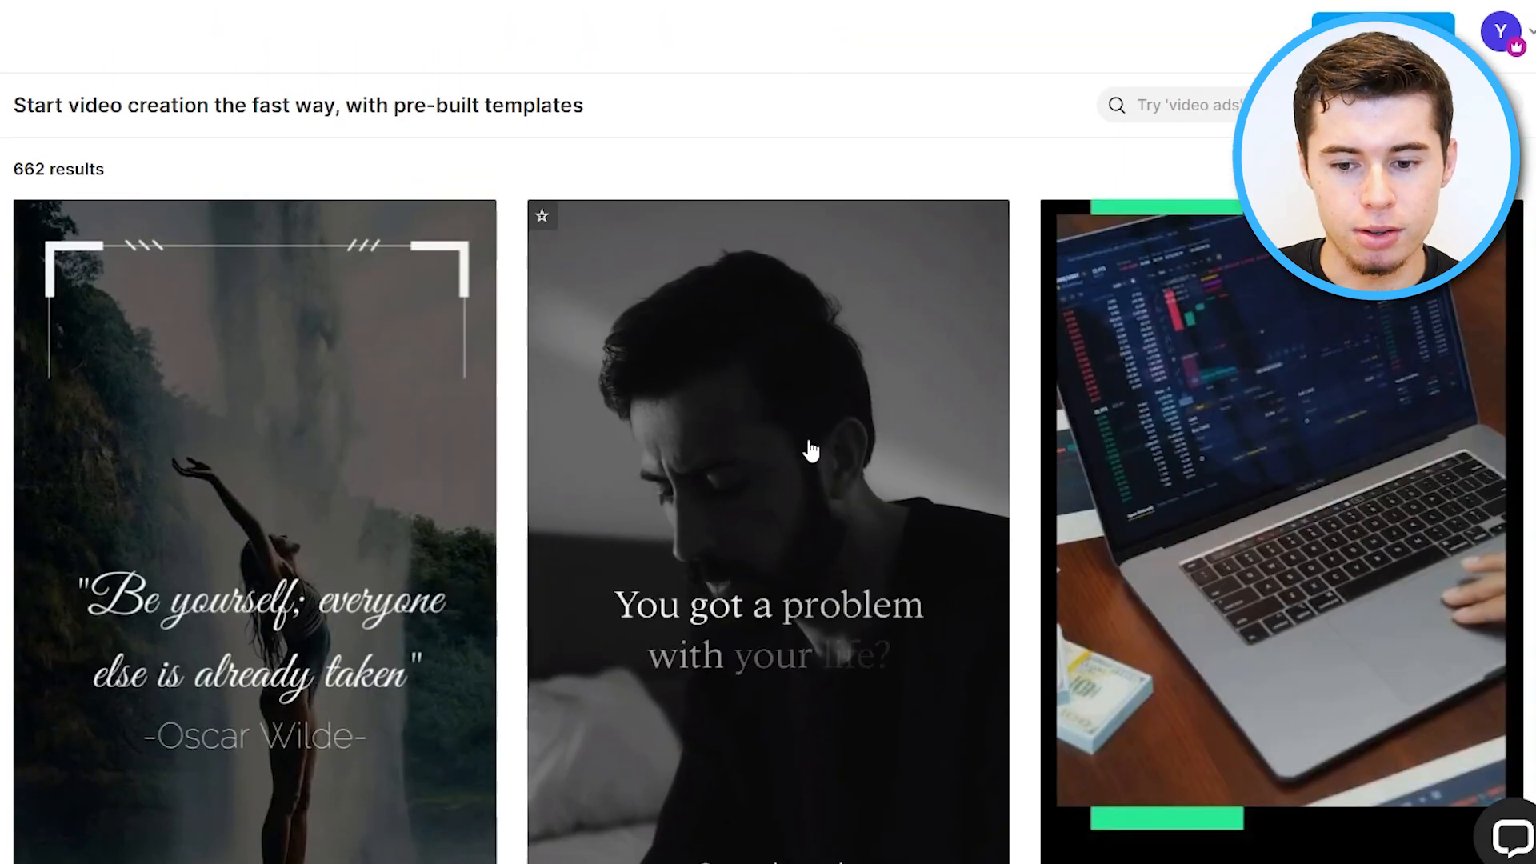
scroll(792, 453, "down", 7)
scroll(784, 457, "down", 3)
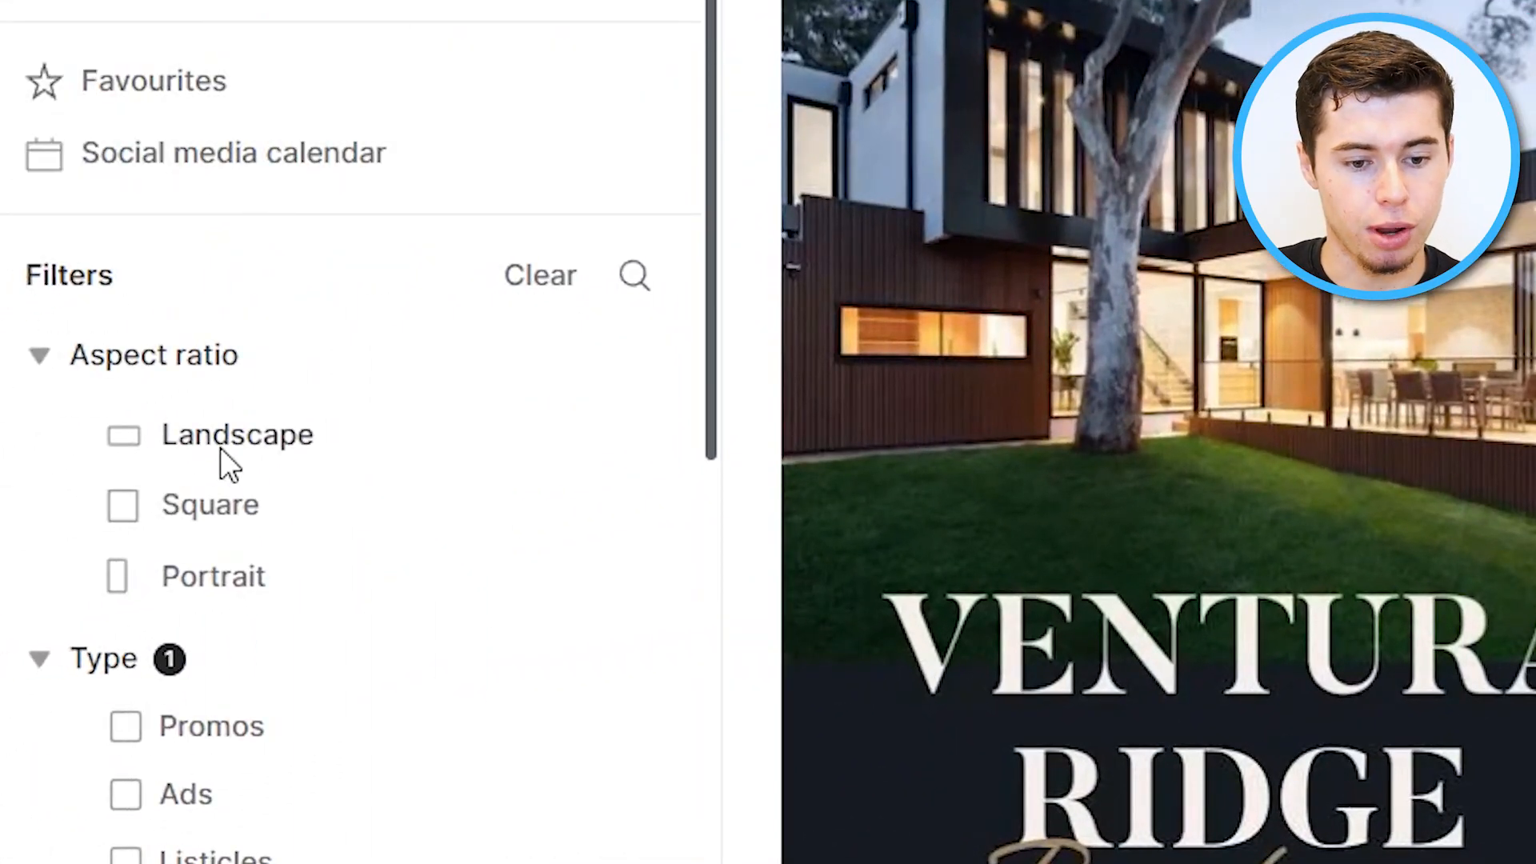
left_click(131, 437)
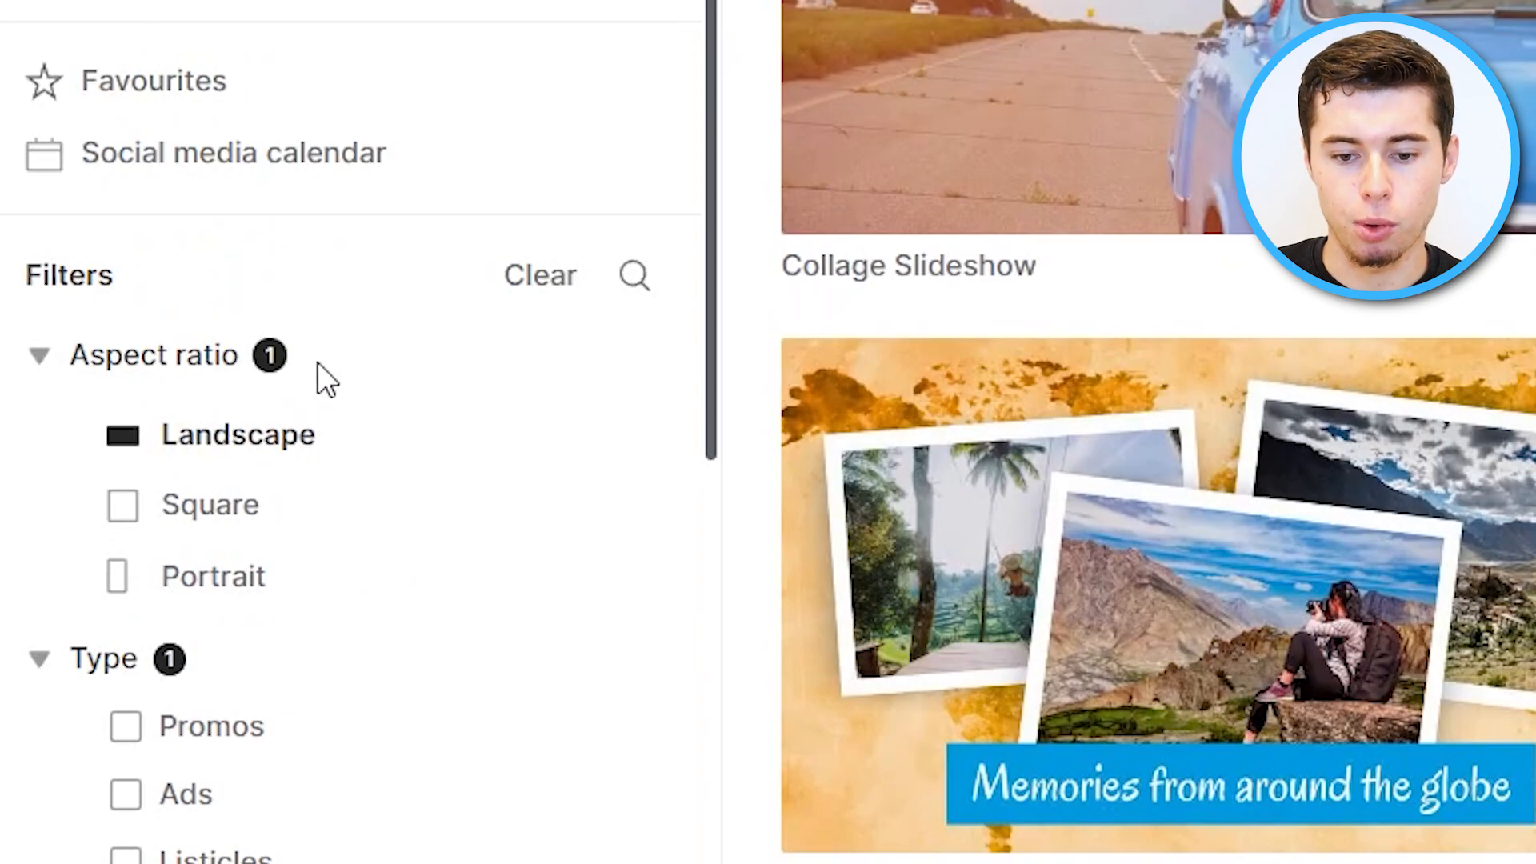
left_click(216, 438)
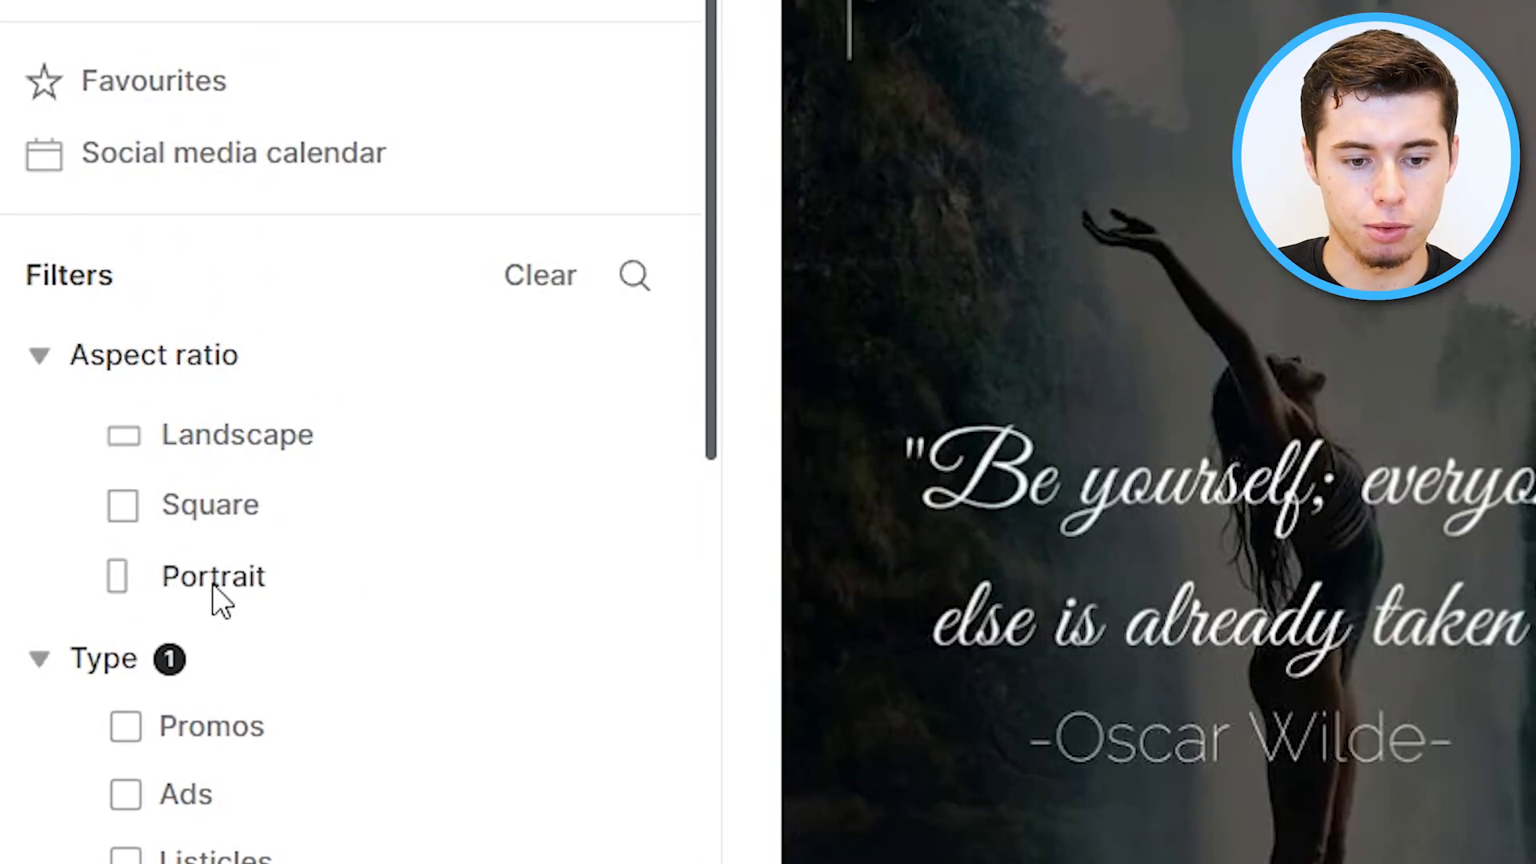
left_click(215, 591)
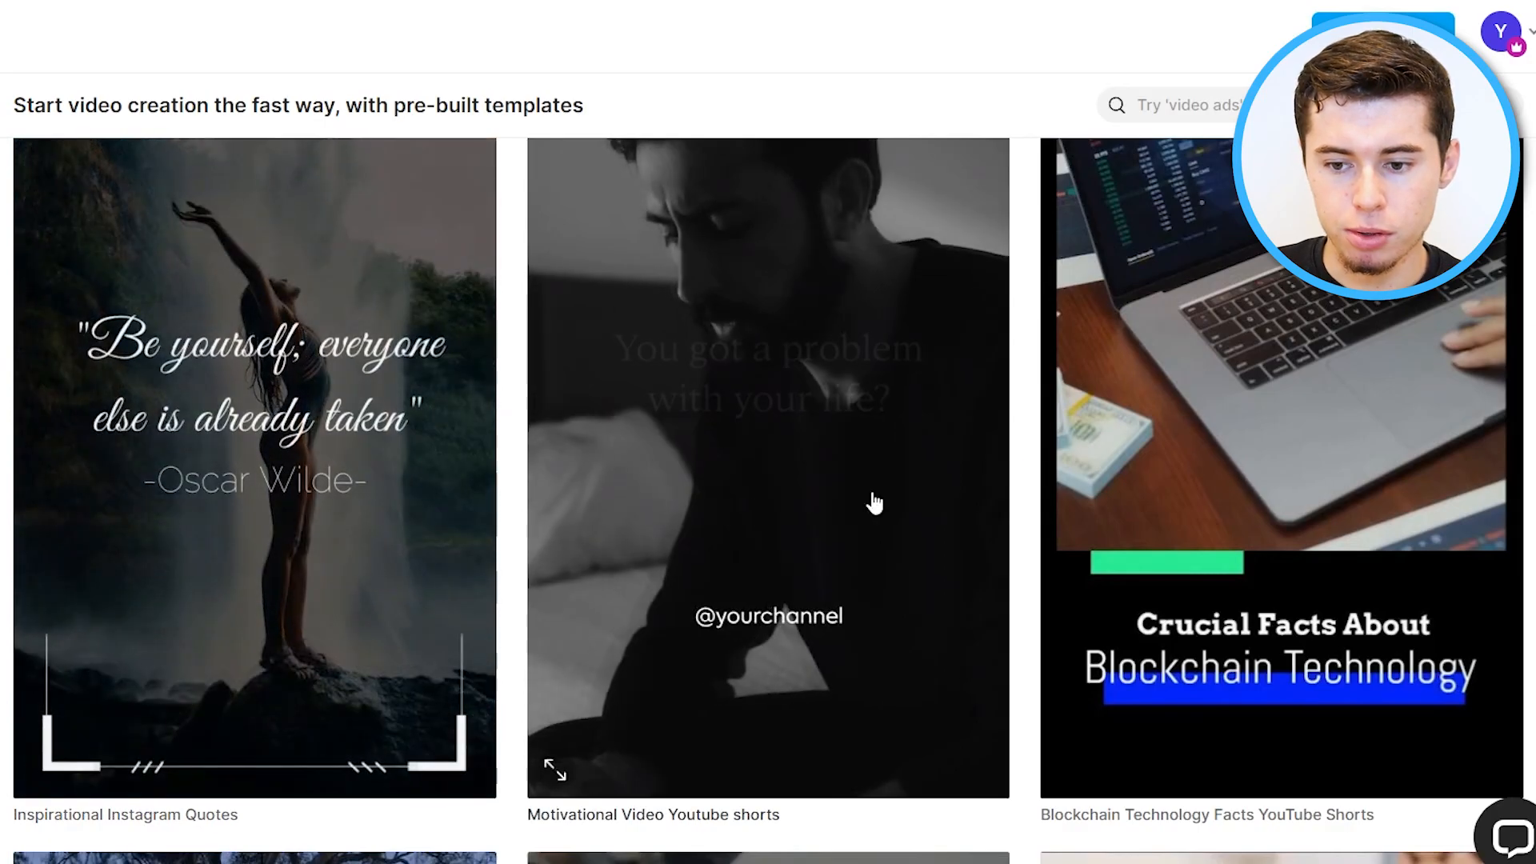
Scroll through the filtered portrait template results.
scroll(1270, 443, "down", 5)
scroll(1265, 467, "down", 4)
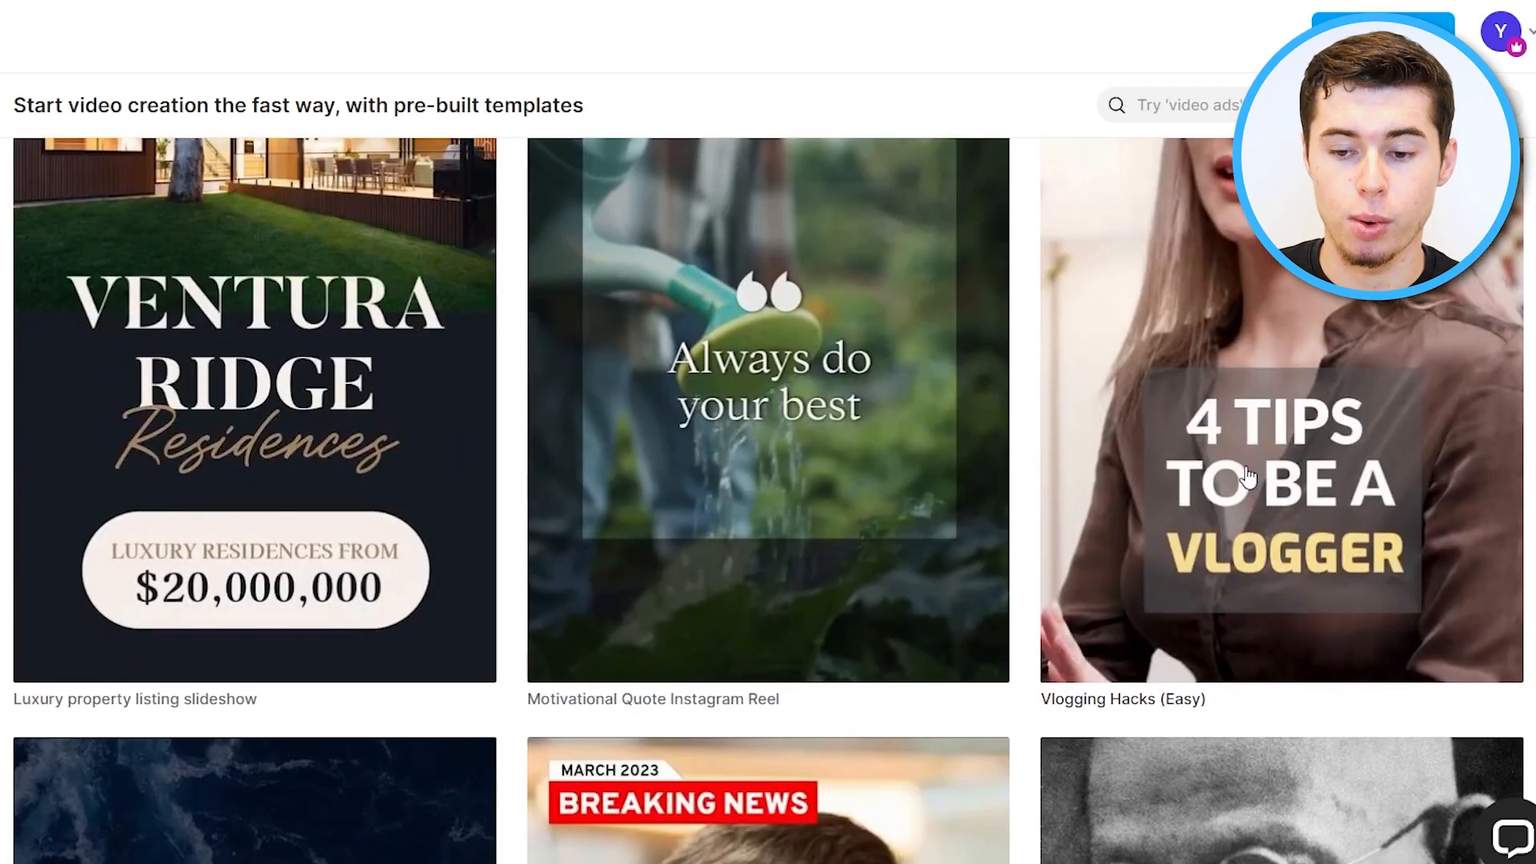
scroll(899, 429, "down", 8)
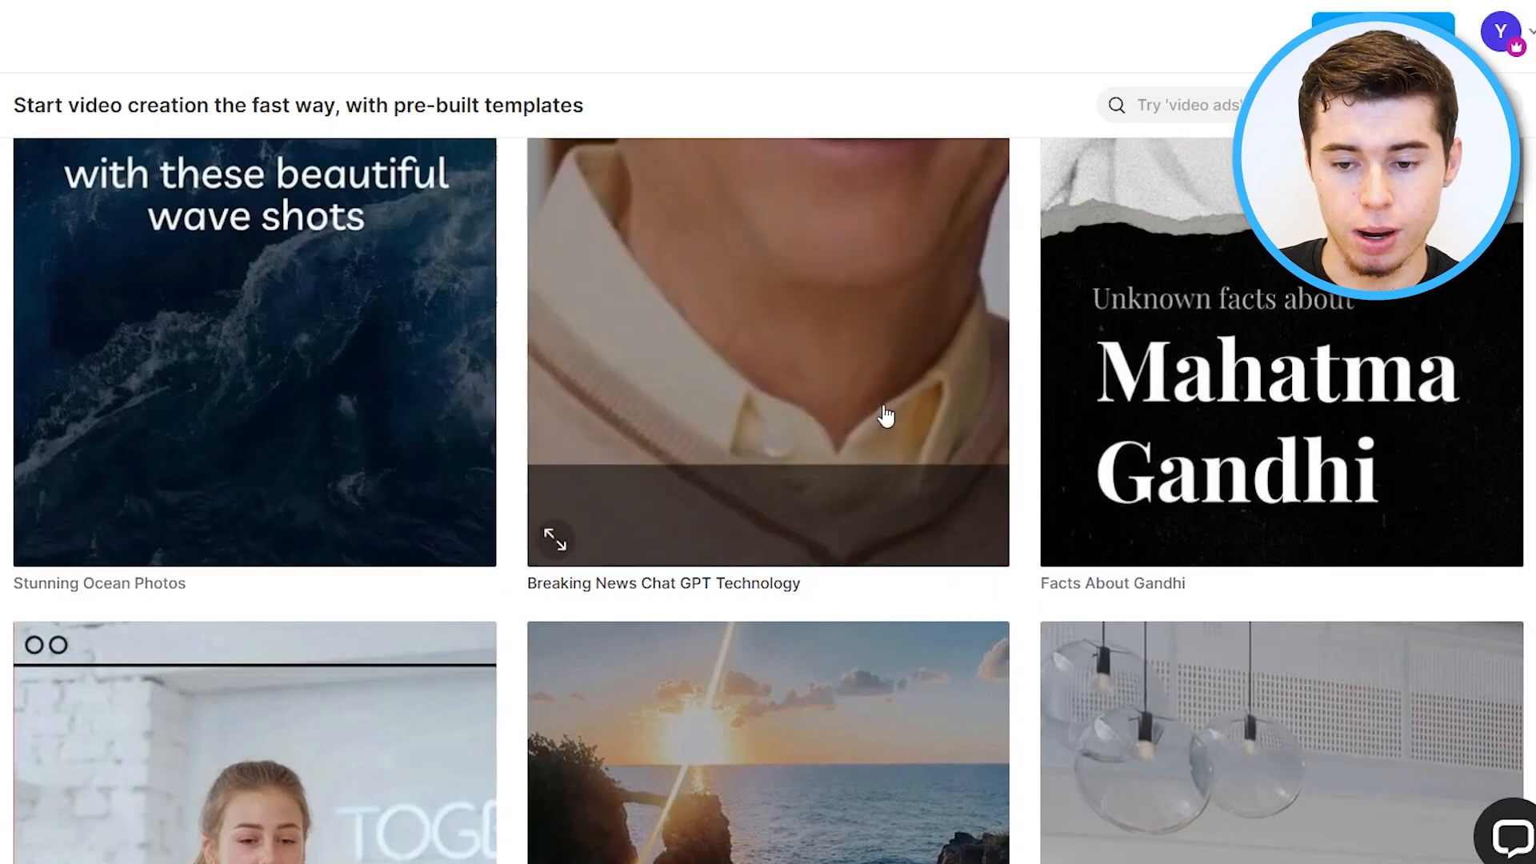
scroll(879, 416, "down", 6)
scroll(853, 391, "up", 3)
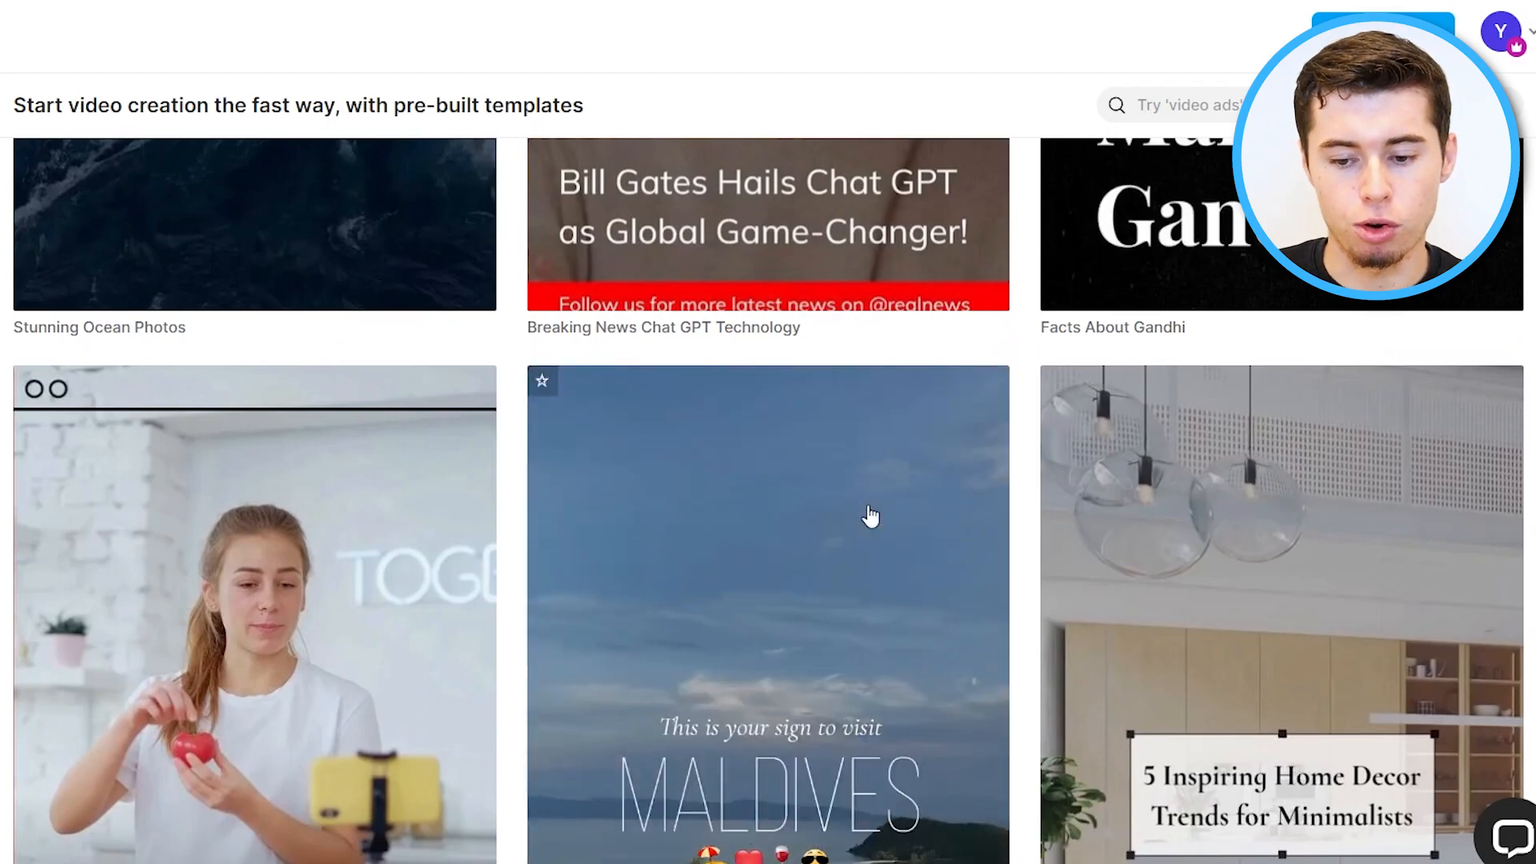
scroll(870, 515, "down", 5)
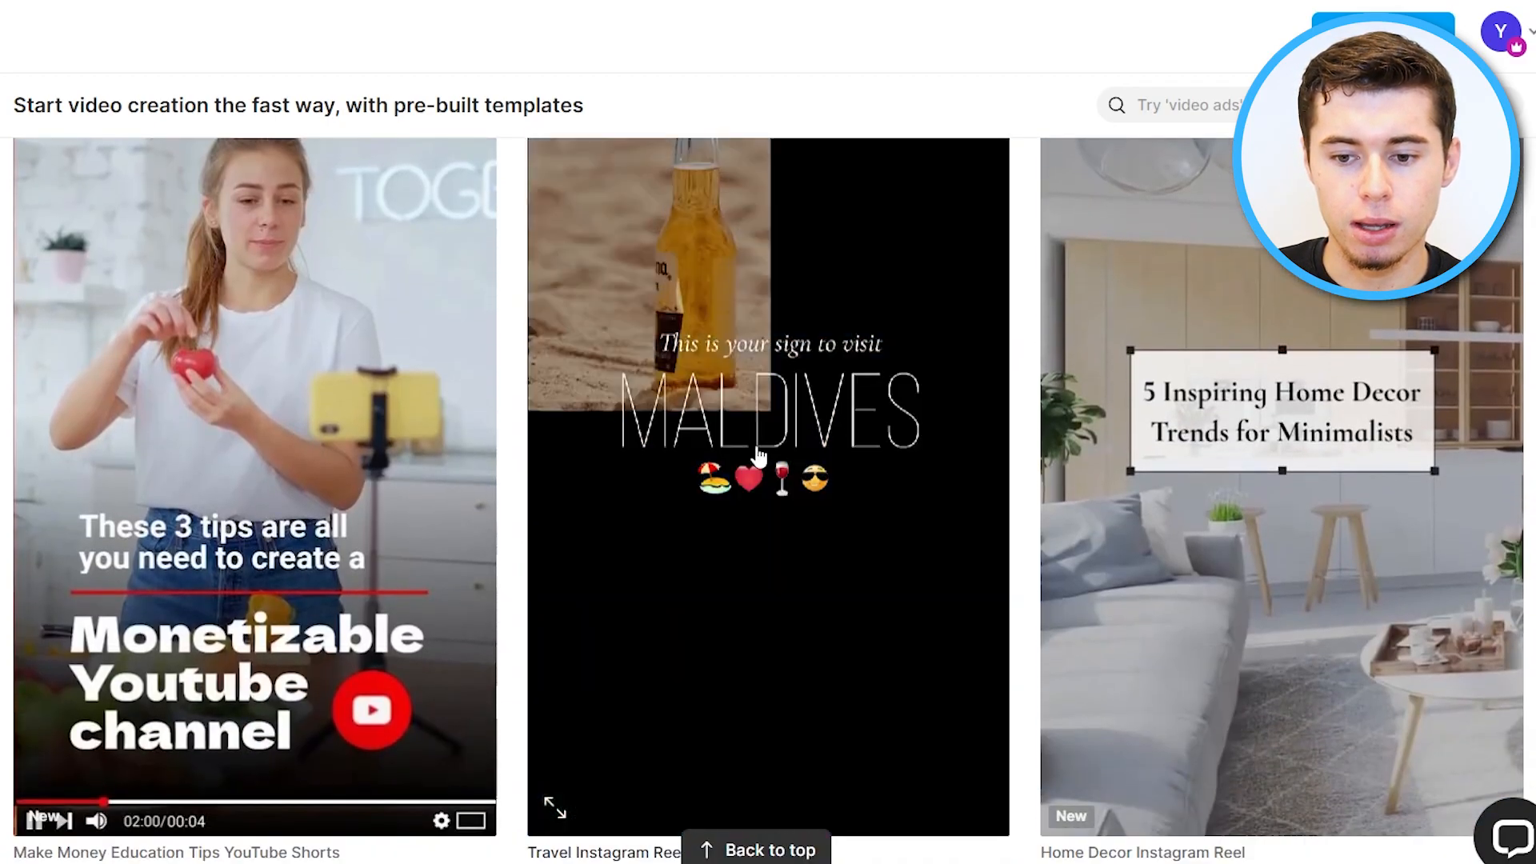
scroll(820, 573, "down", 10)
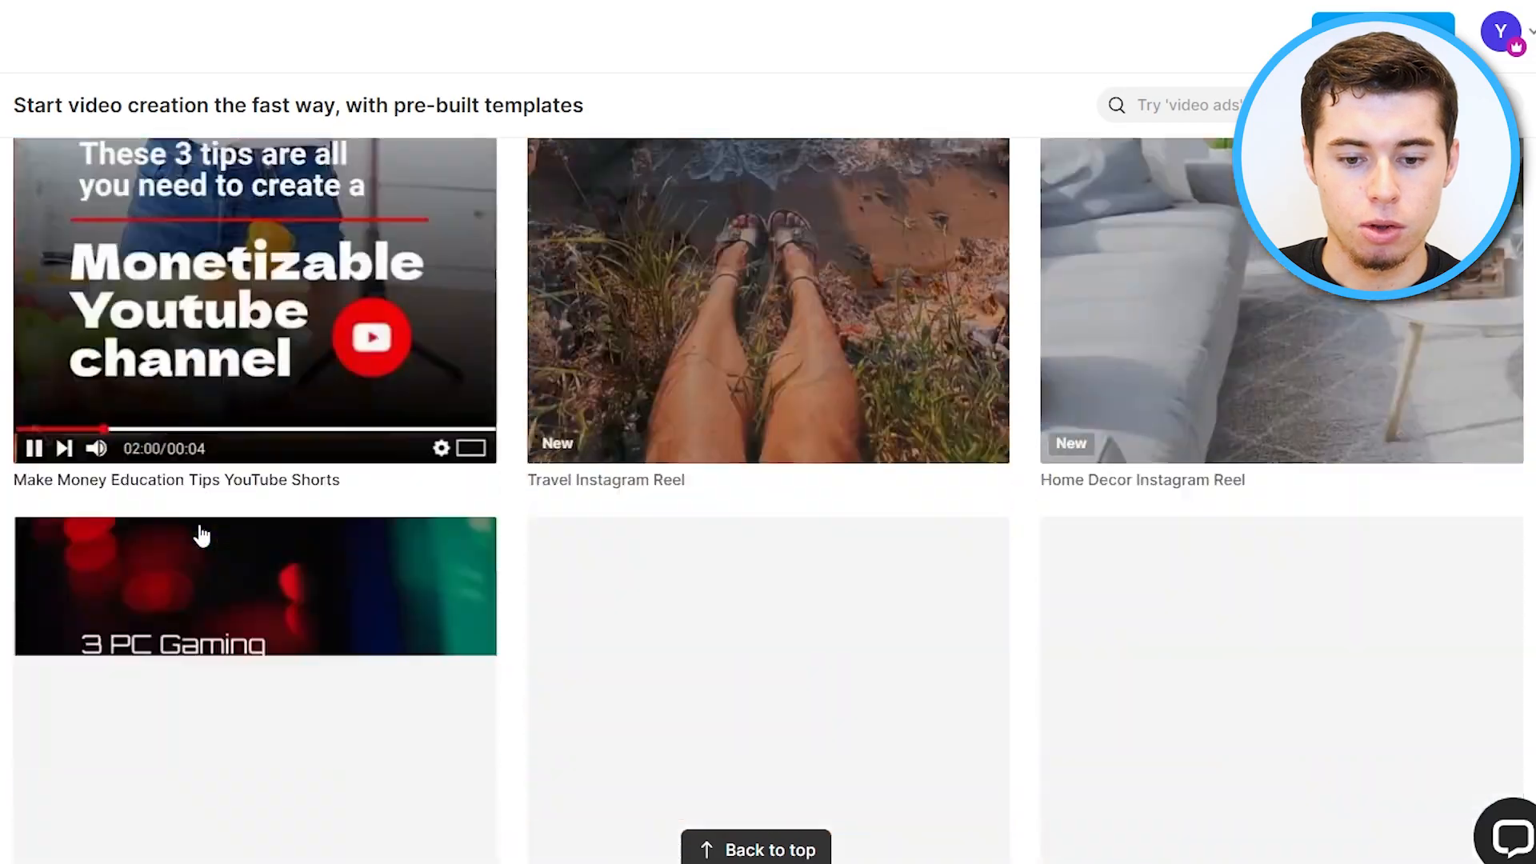
scroll(201, 534, "down", 2)
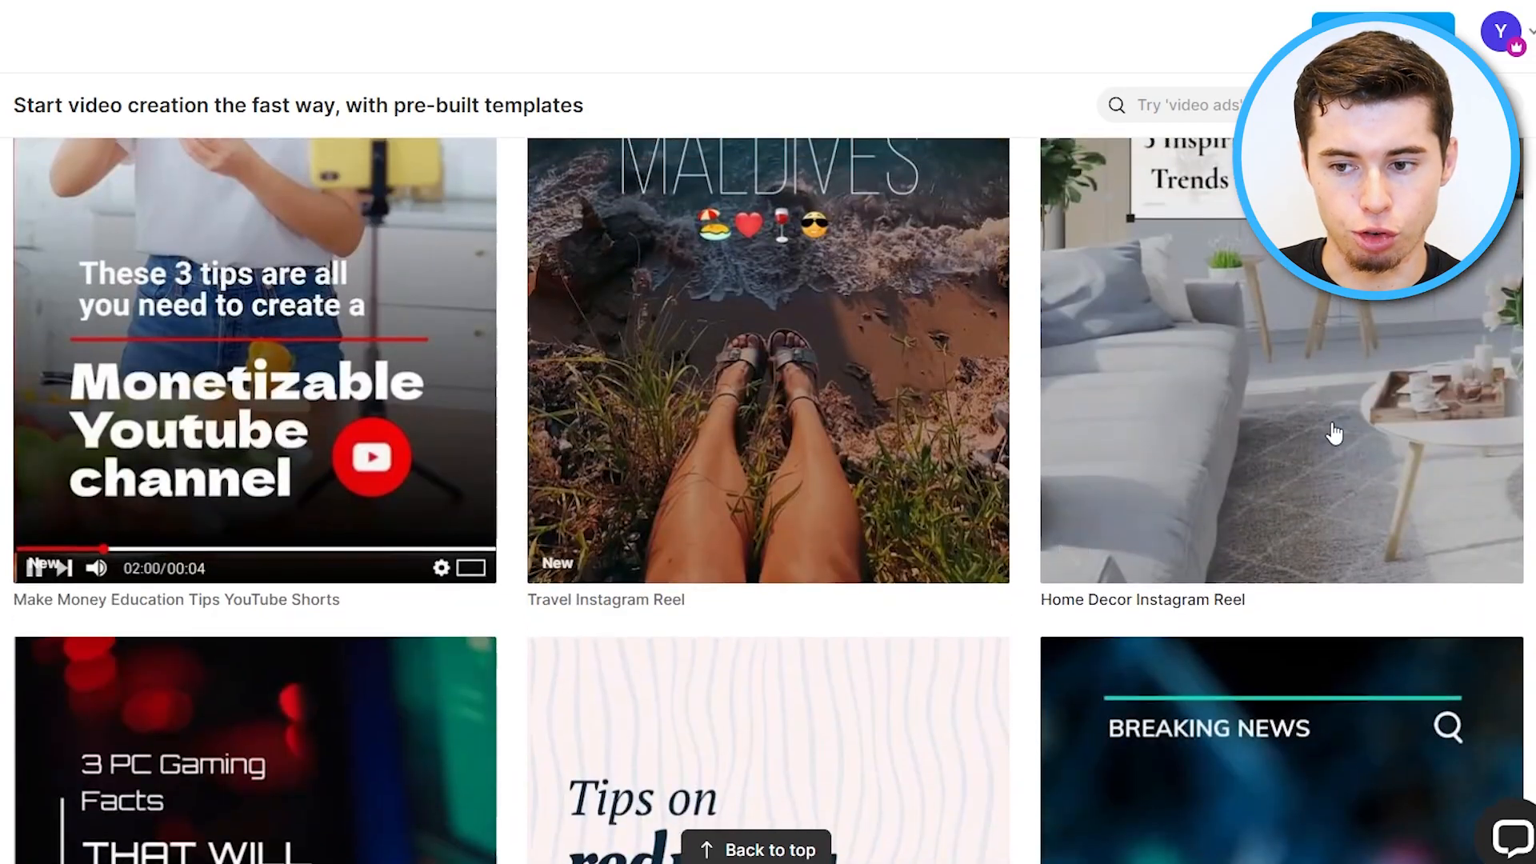
scroll(1254, 244, "down", 10)
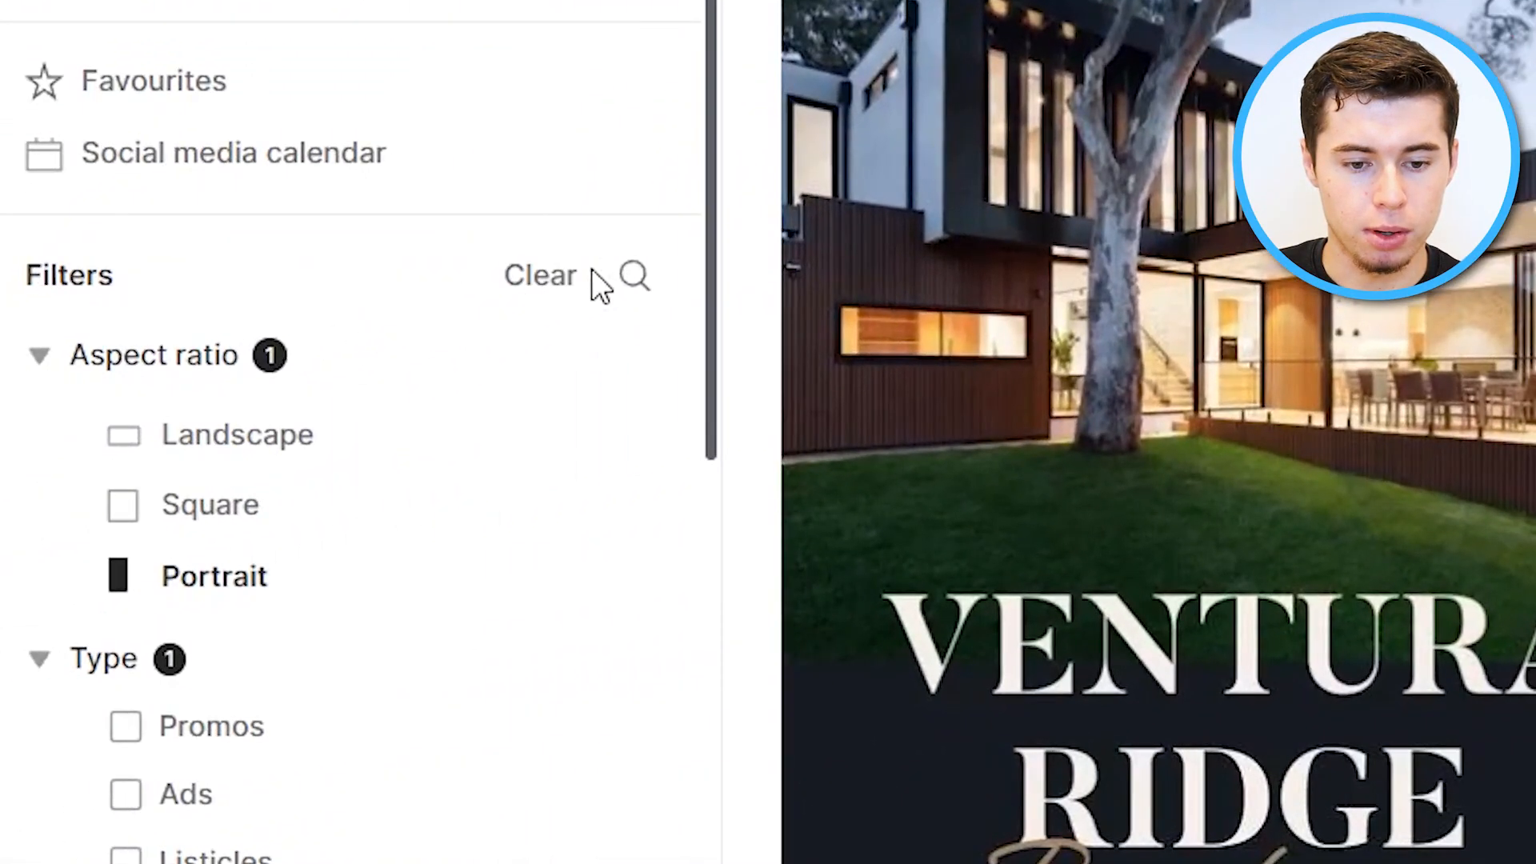
Clear the filters and search the templates for real estate, browsing the results.
left_click(554, 278)
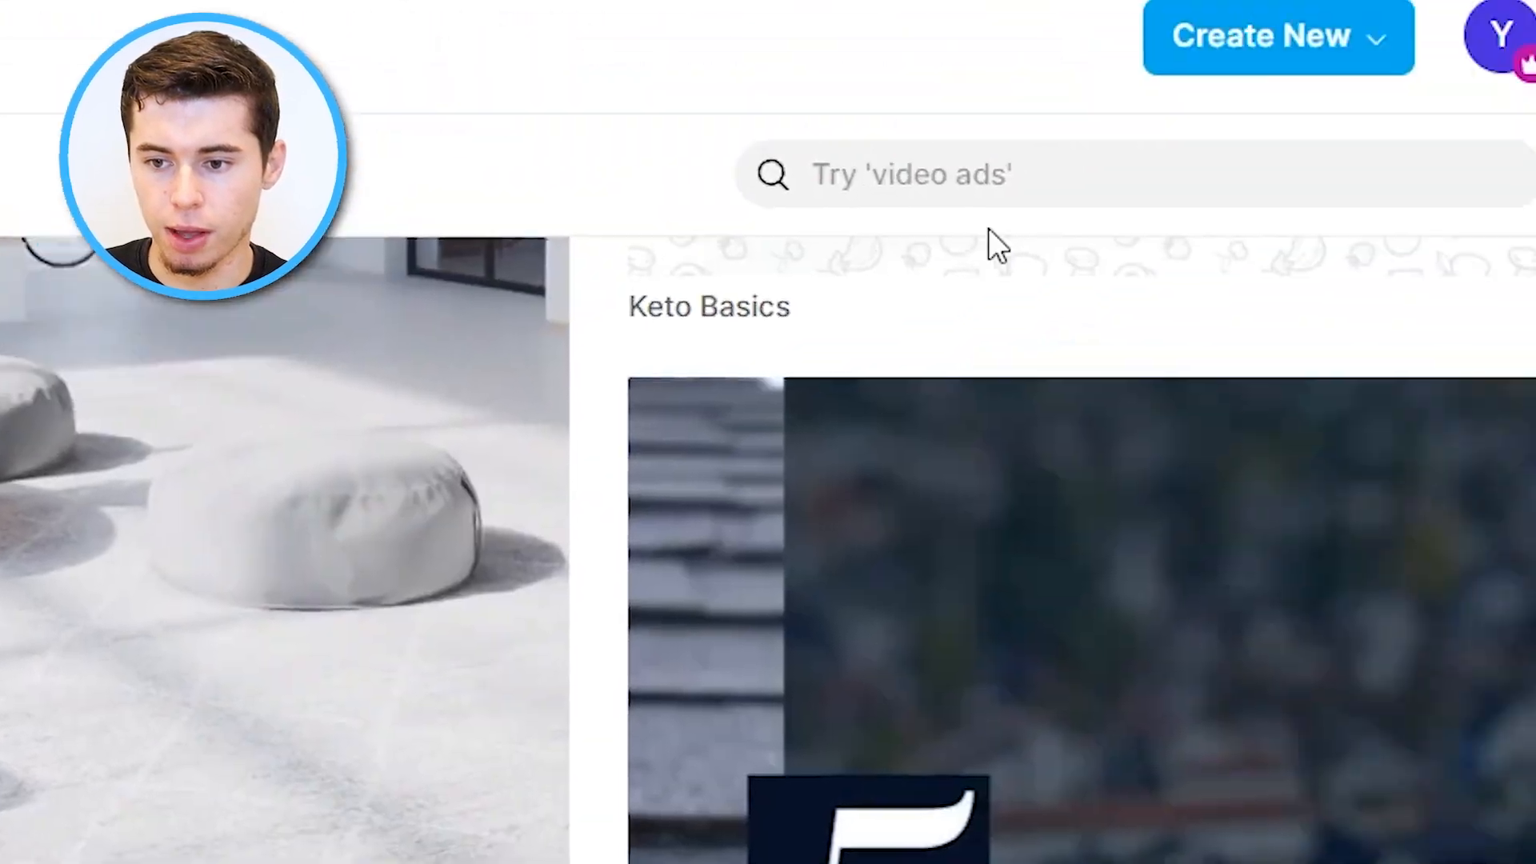
left_click(915, 205)
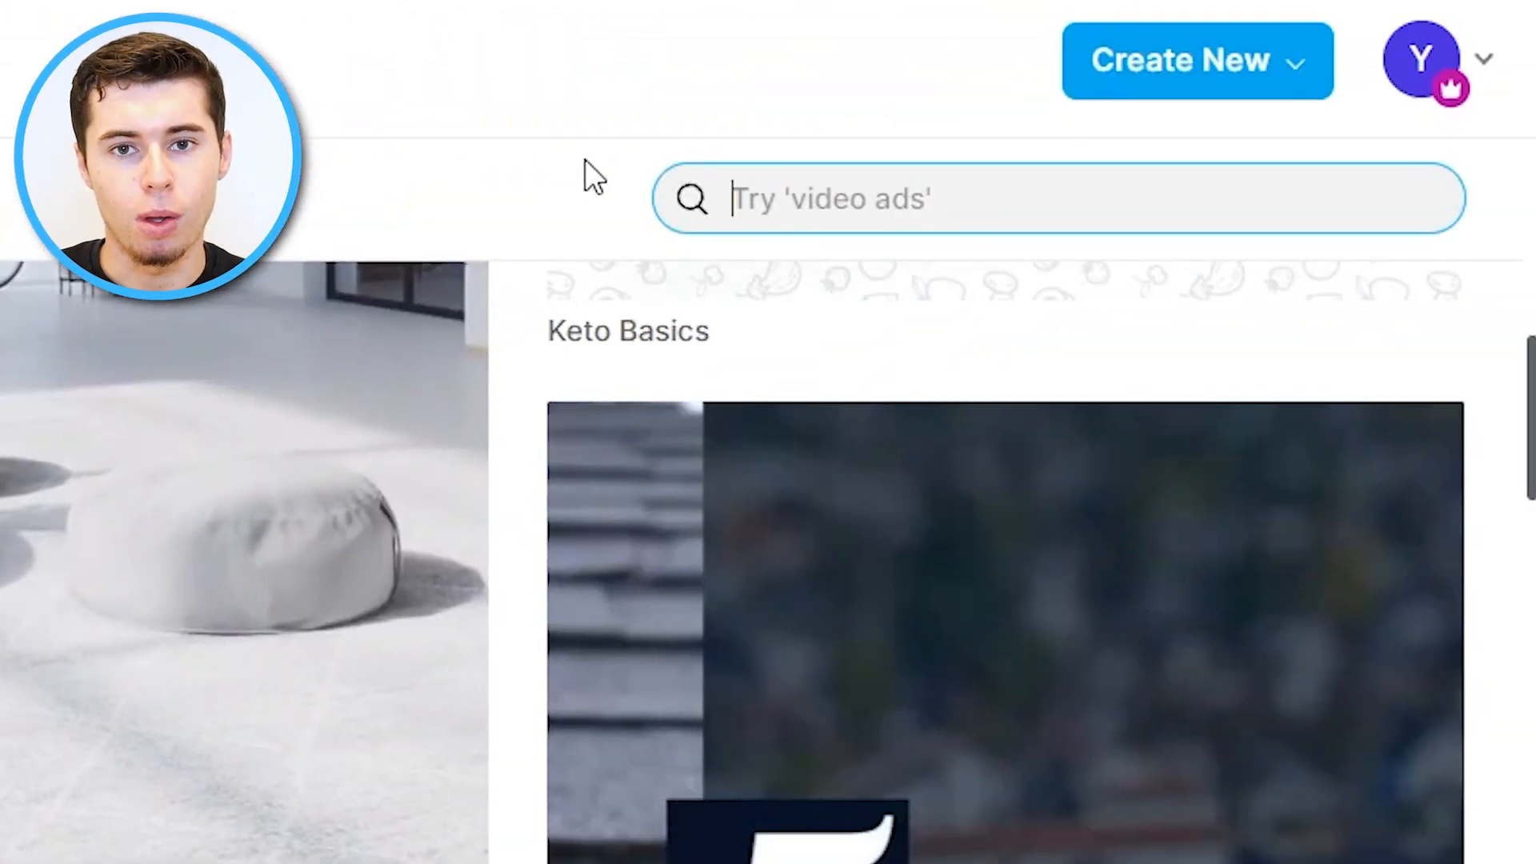
type("real estate")
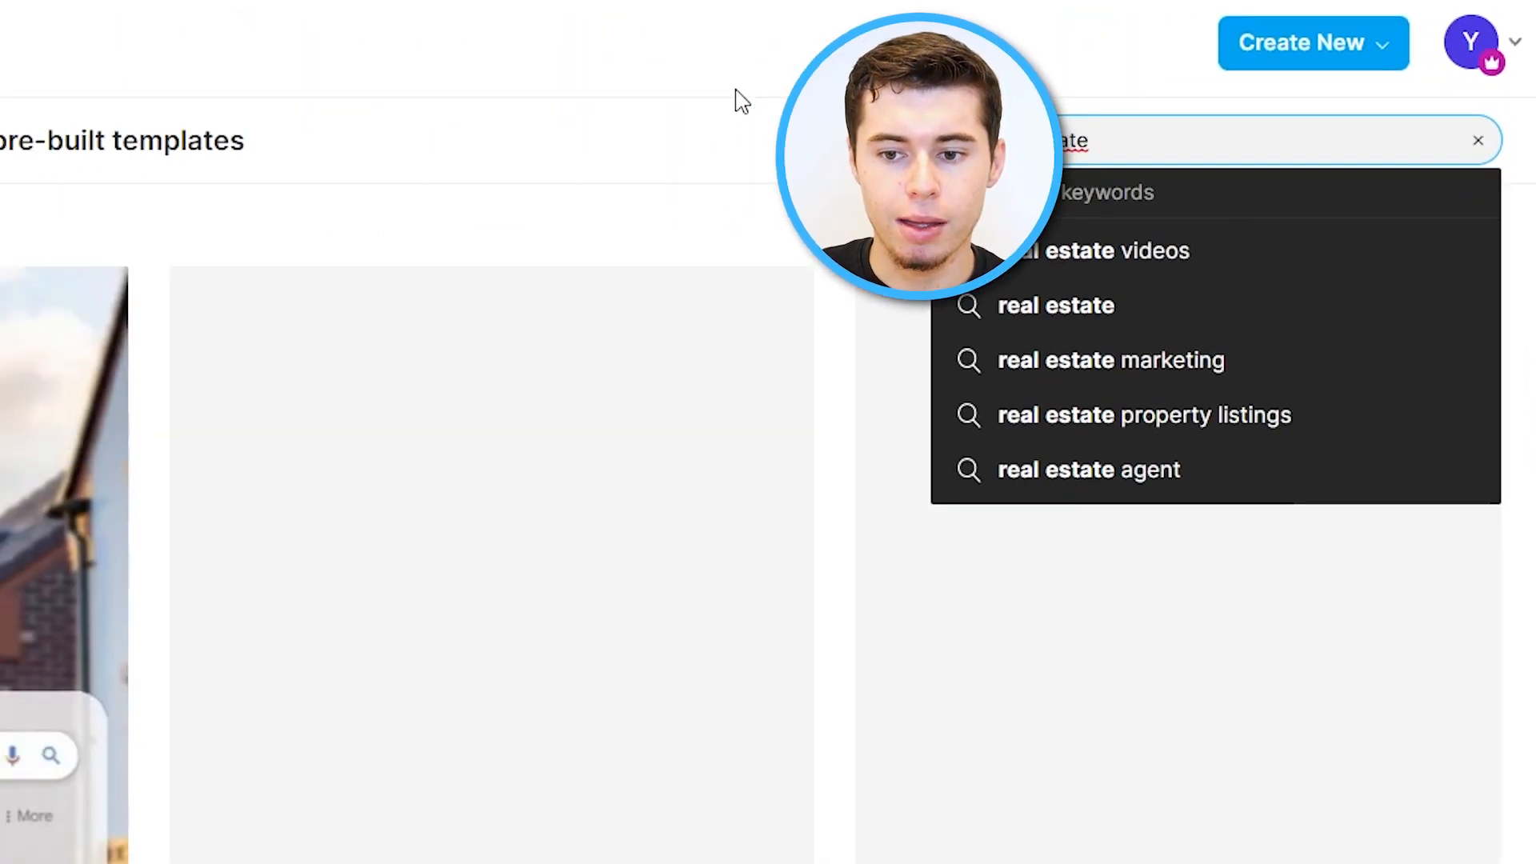
left_click(741, 104)
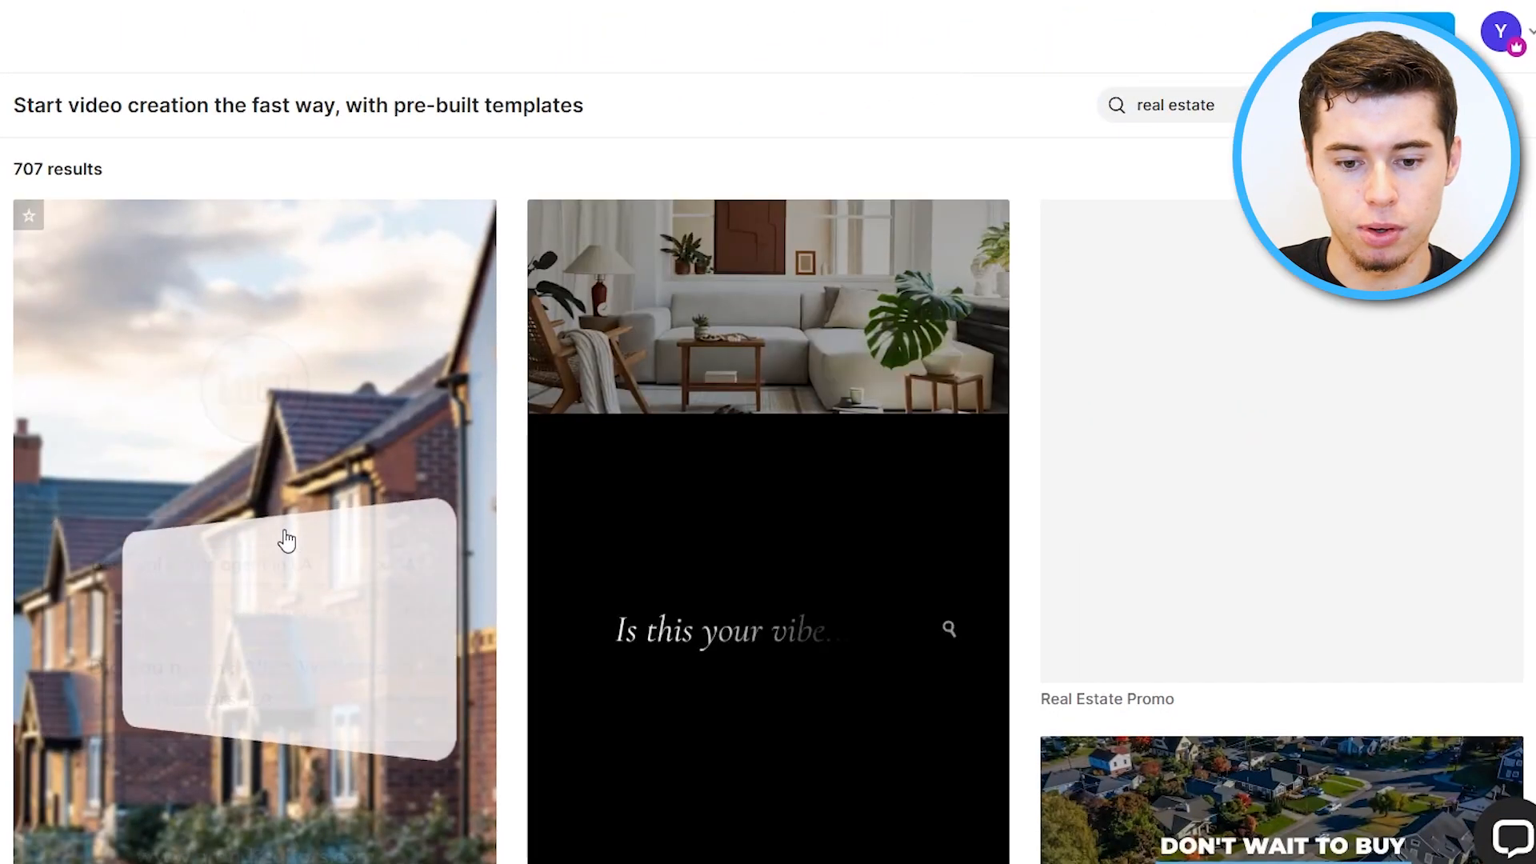
scroll(288, 538, "down", 6)
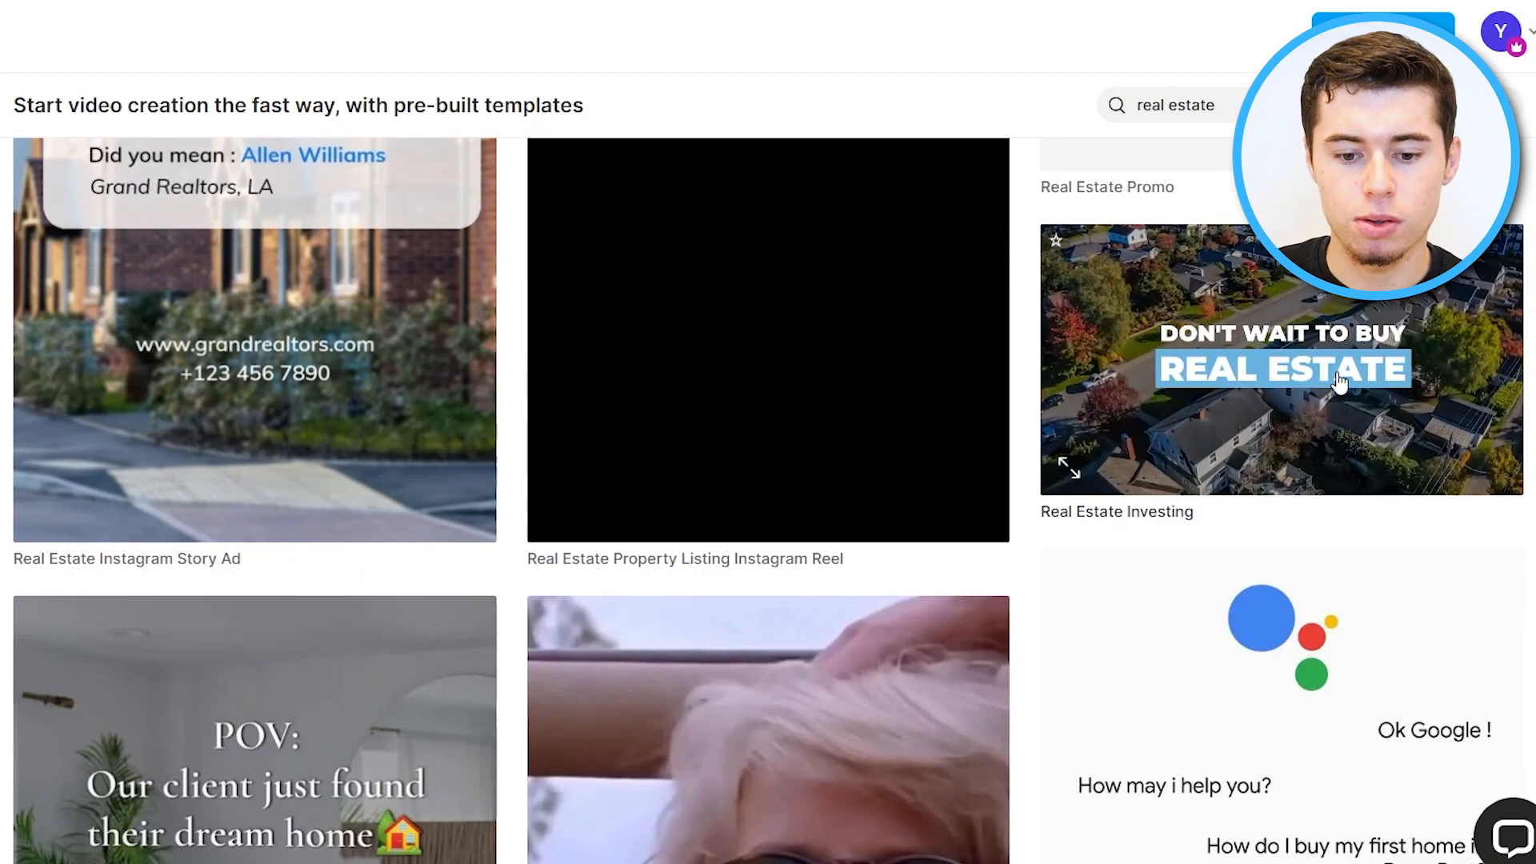
scroll(1335, 388, "down", 5)
scroll(636, 604, "down", 15)
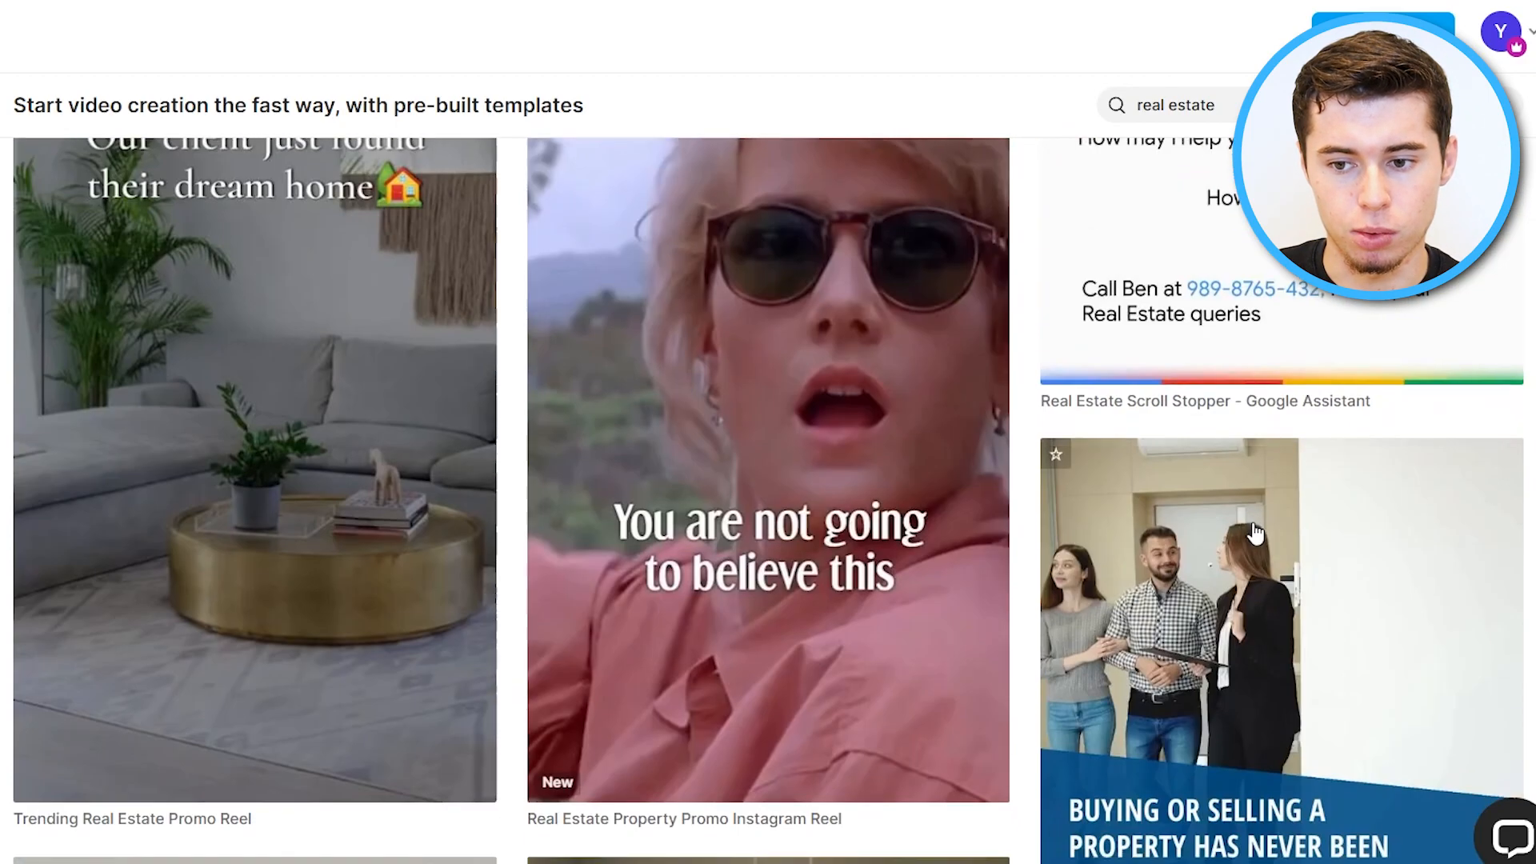
Clear the search and search the templates for smoothies instead.
left_click(1503, 101)
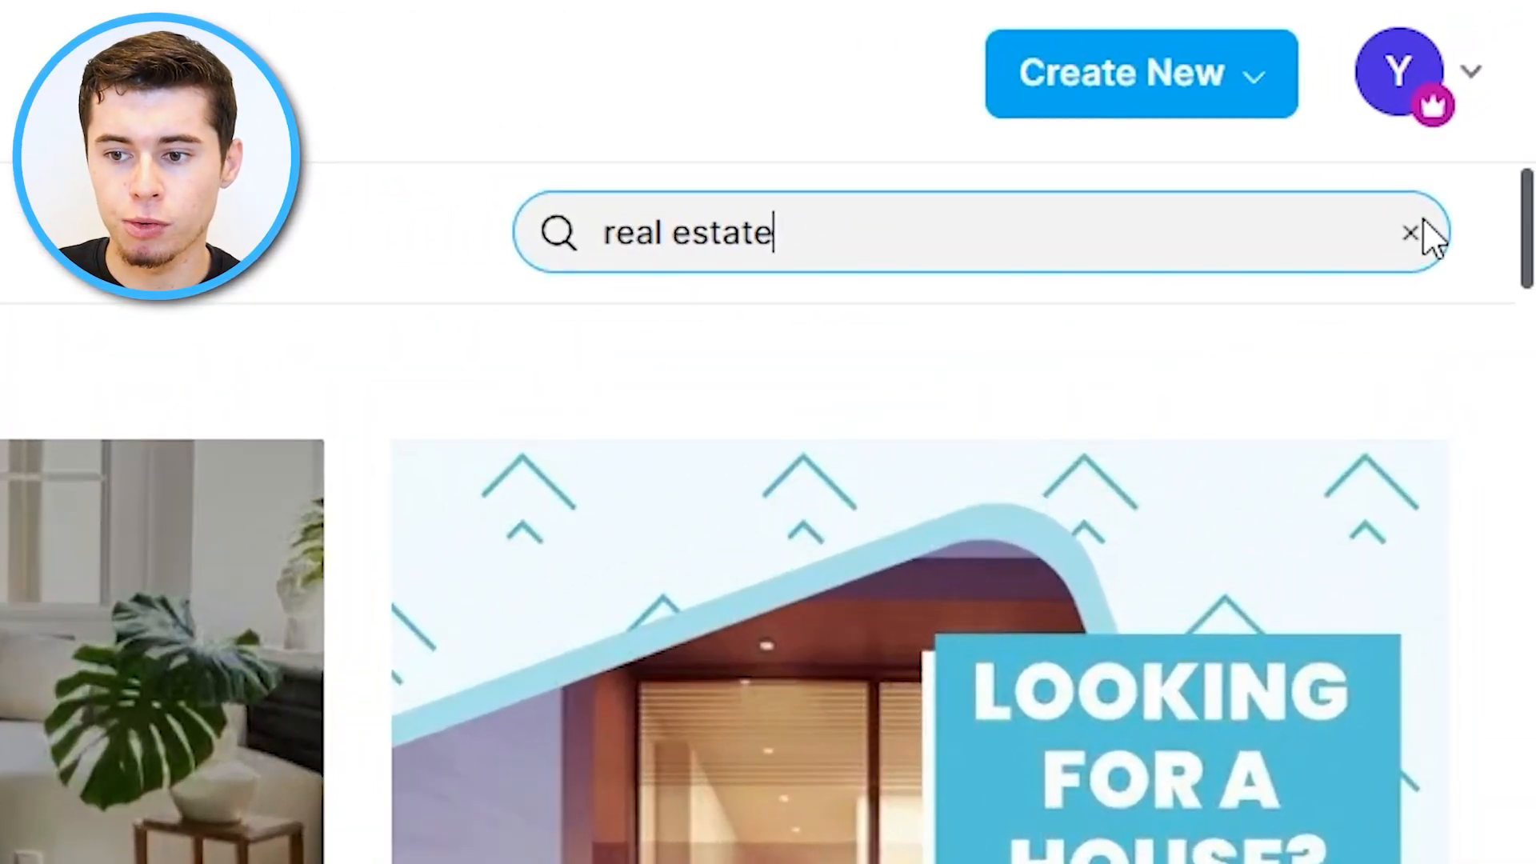
left_click(1410, 232)
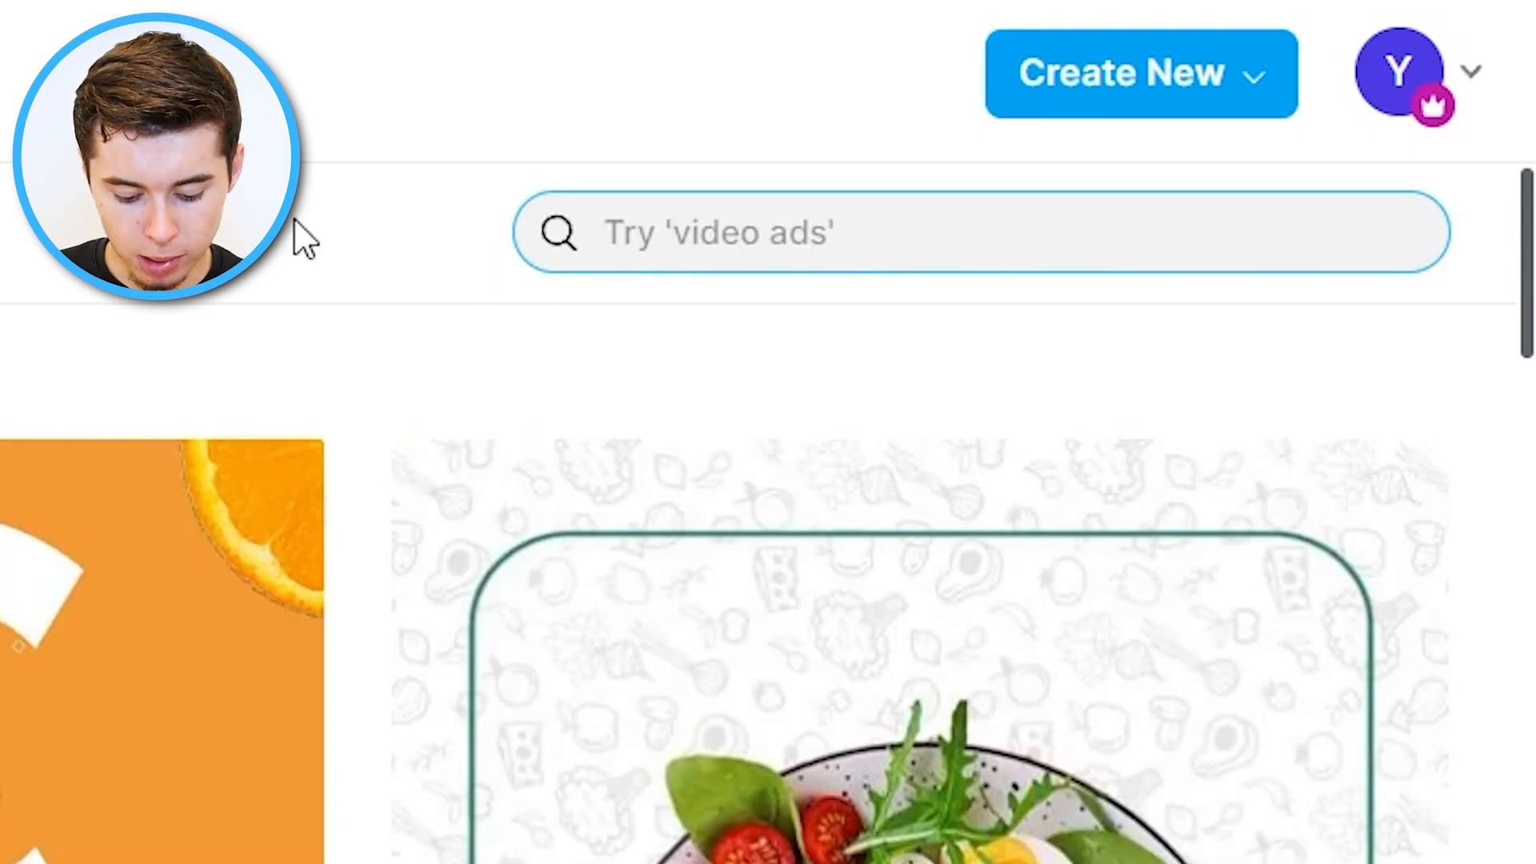
type("smoothies")
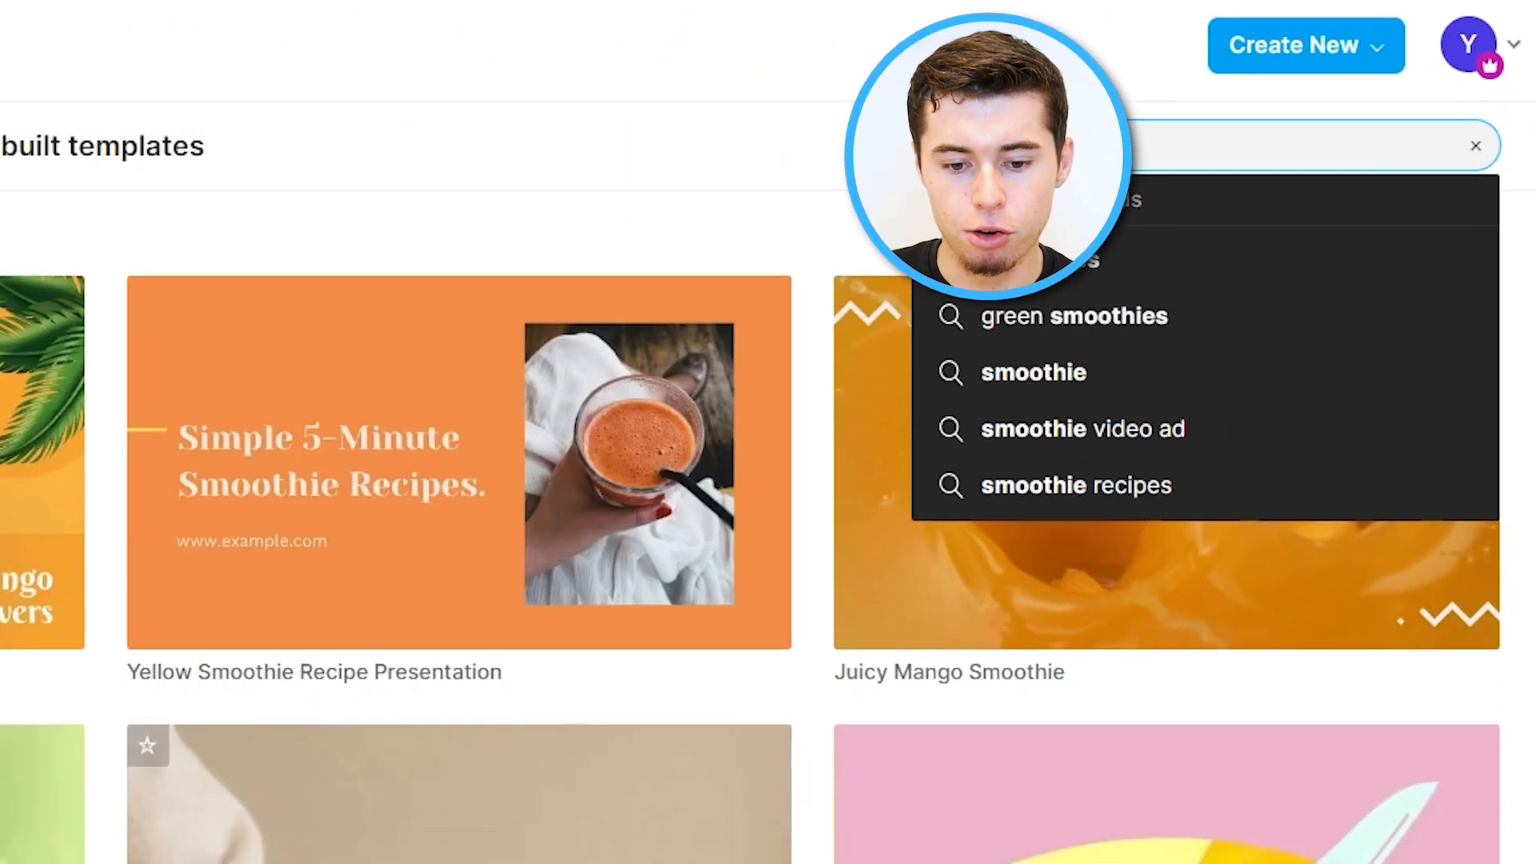
scroll(1108, 450, "down", 8)
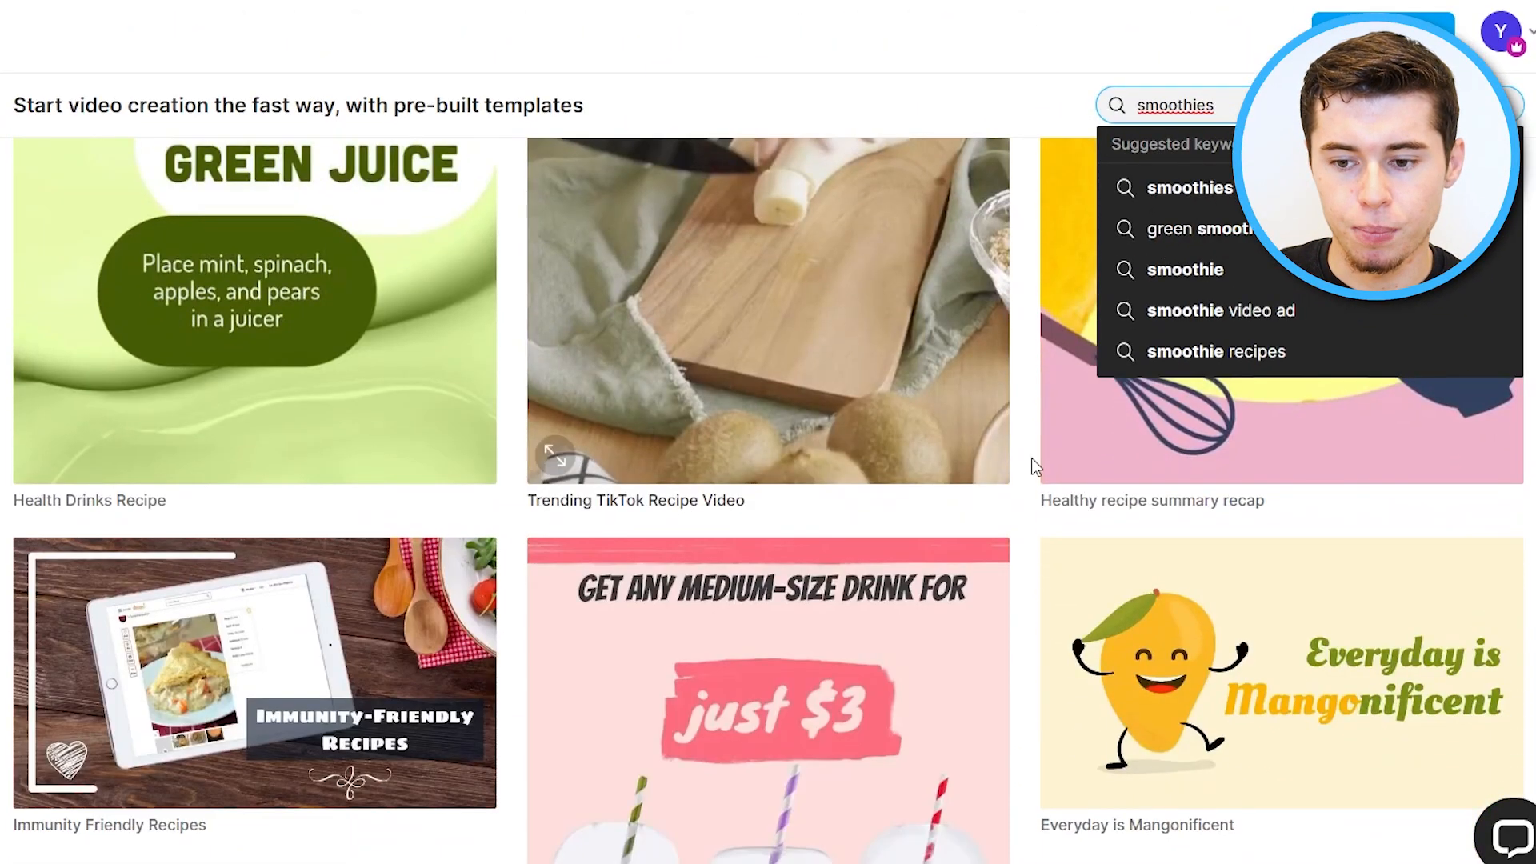
scroll(261, 560, "up", 6)
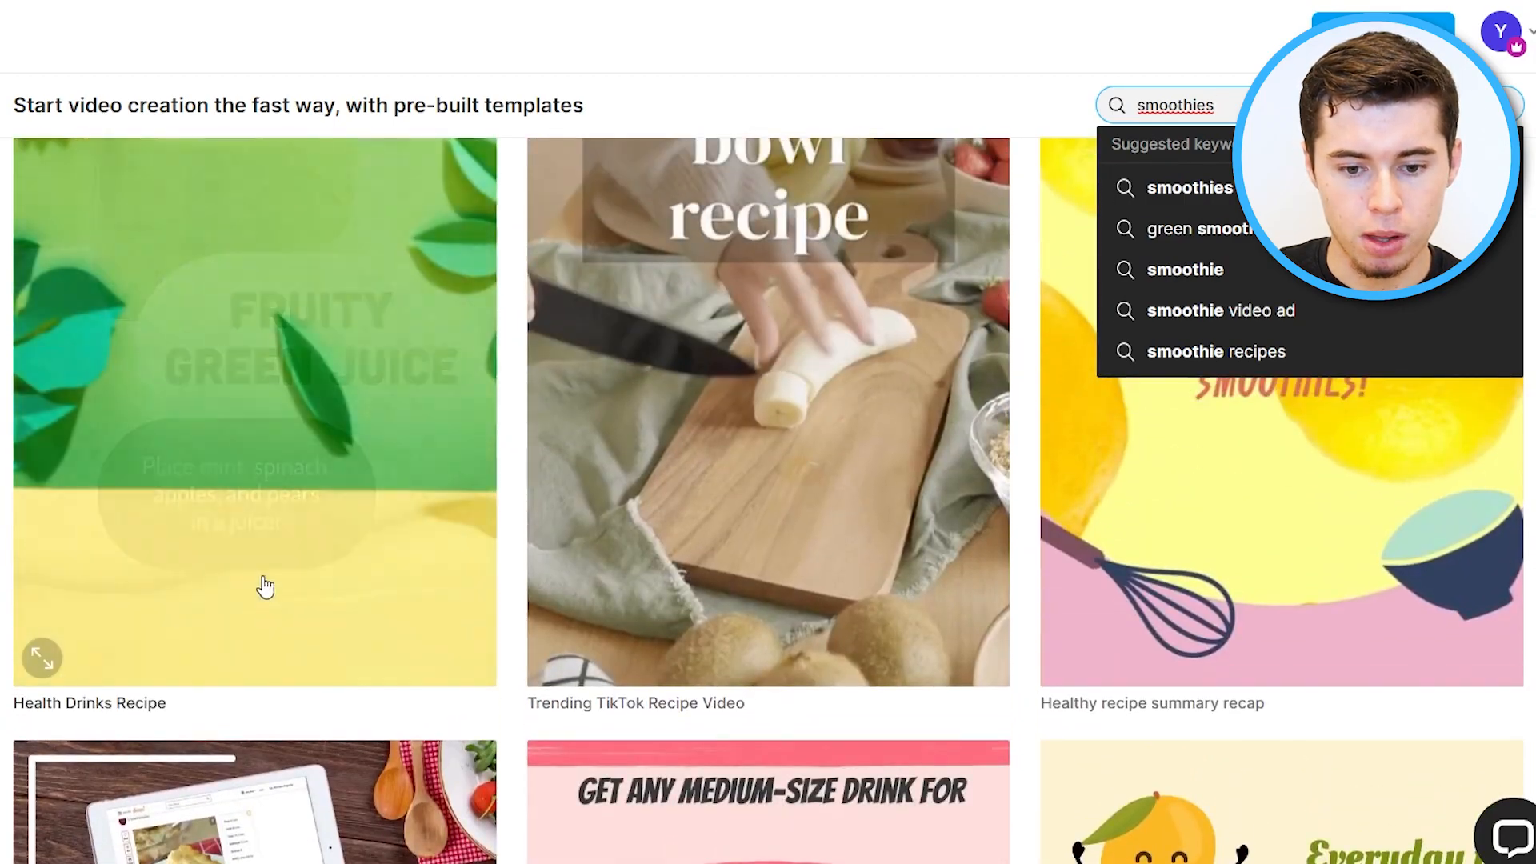
Open the Health Drinks Recipe template and use it in Landscape (16:9) format.
left_click(253, 392)
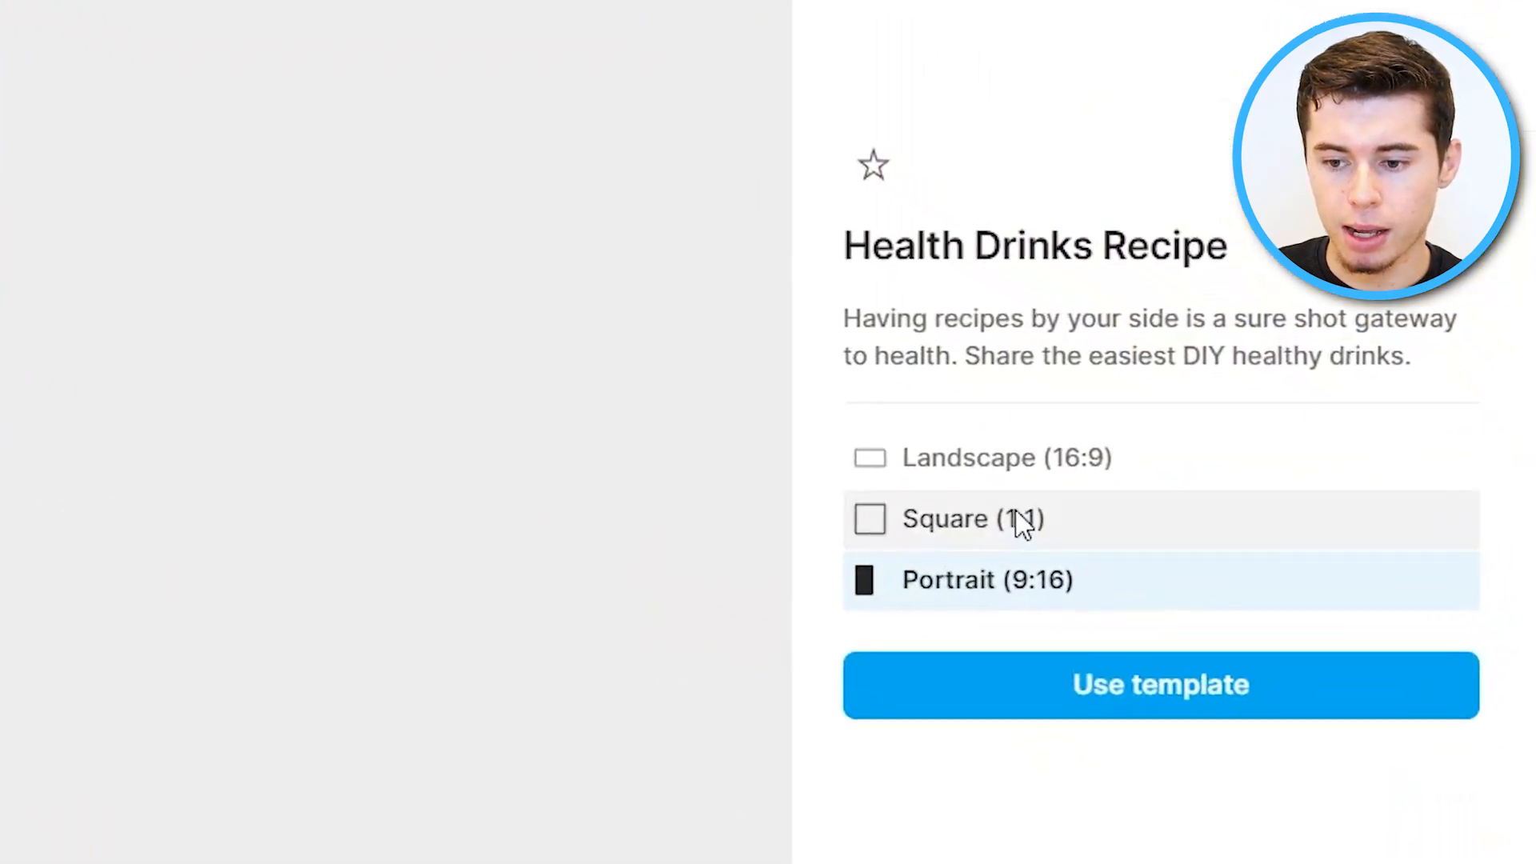
left_click(1236, 535)
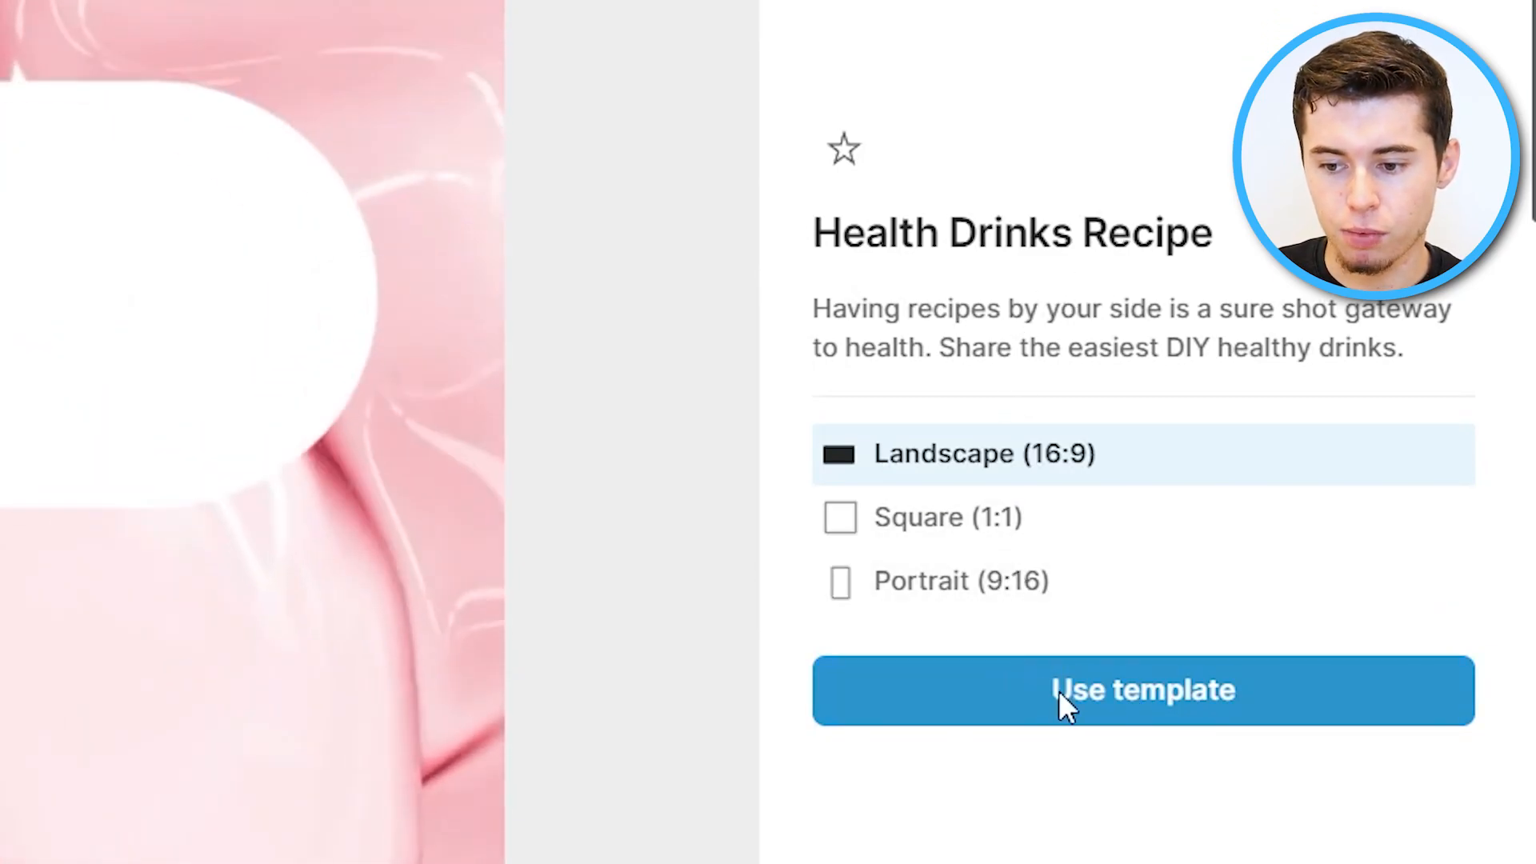
left_click(1174, 695)
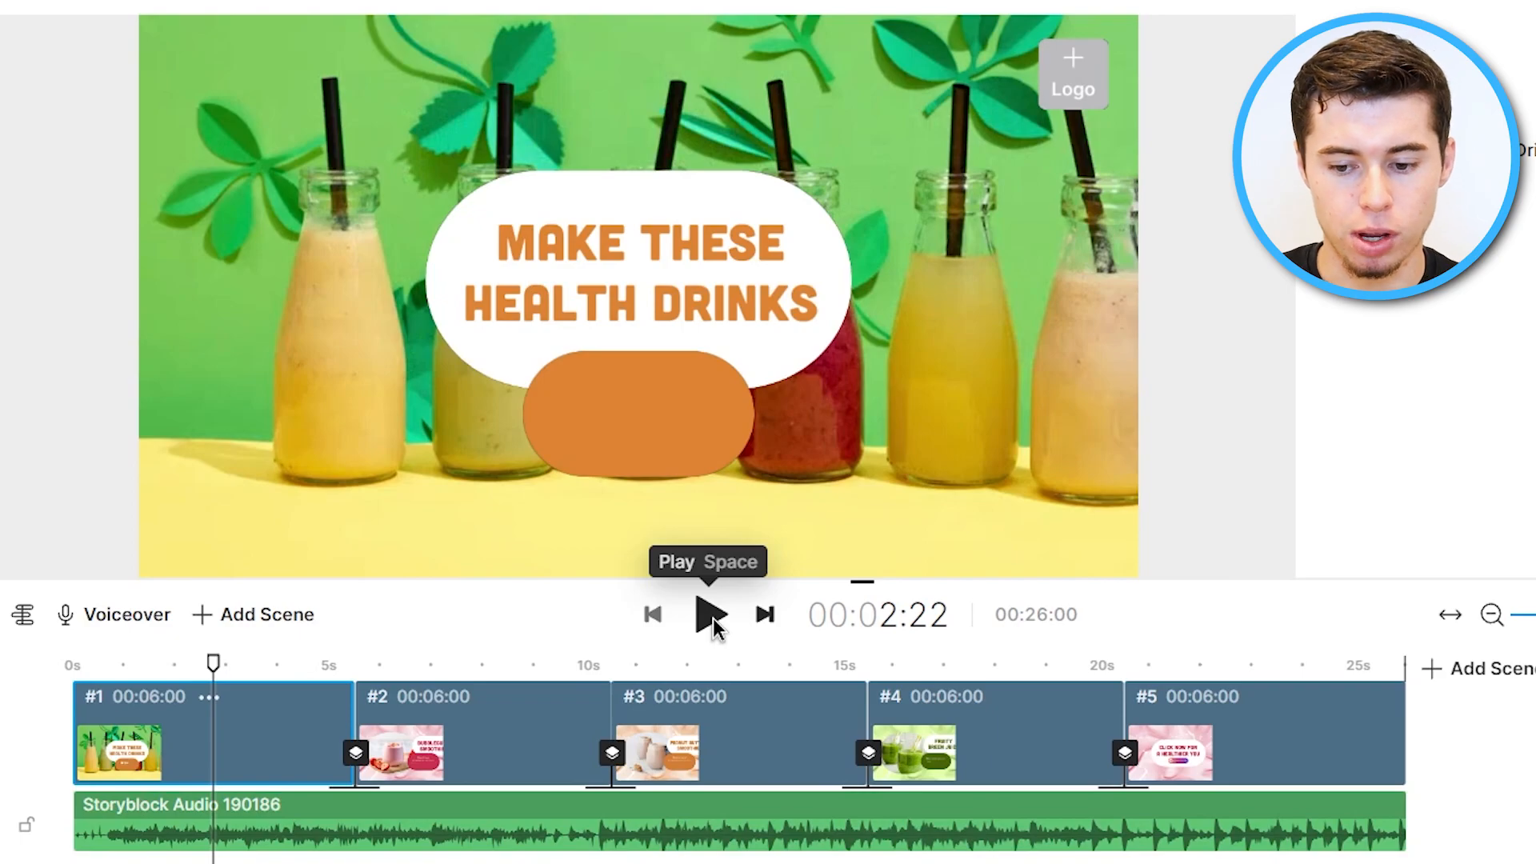
Scrub through the first scene and change its subtitle text to "in under 10 seconds".
mouse_move(217, 665)
left_mouse_down()
mouse_move(192, 668)
mouse_move(217, 676)
left_mouse_up()
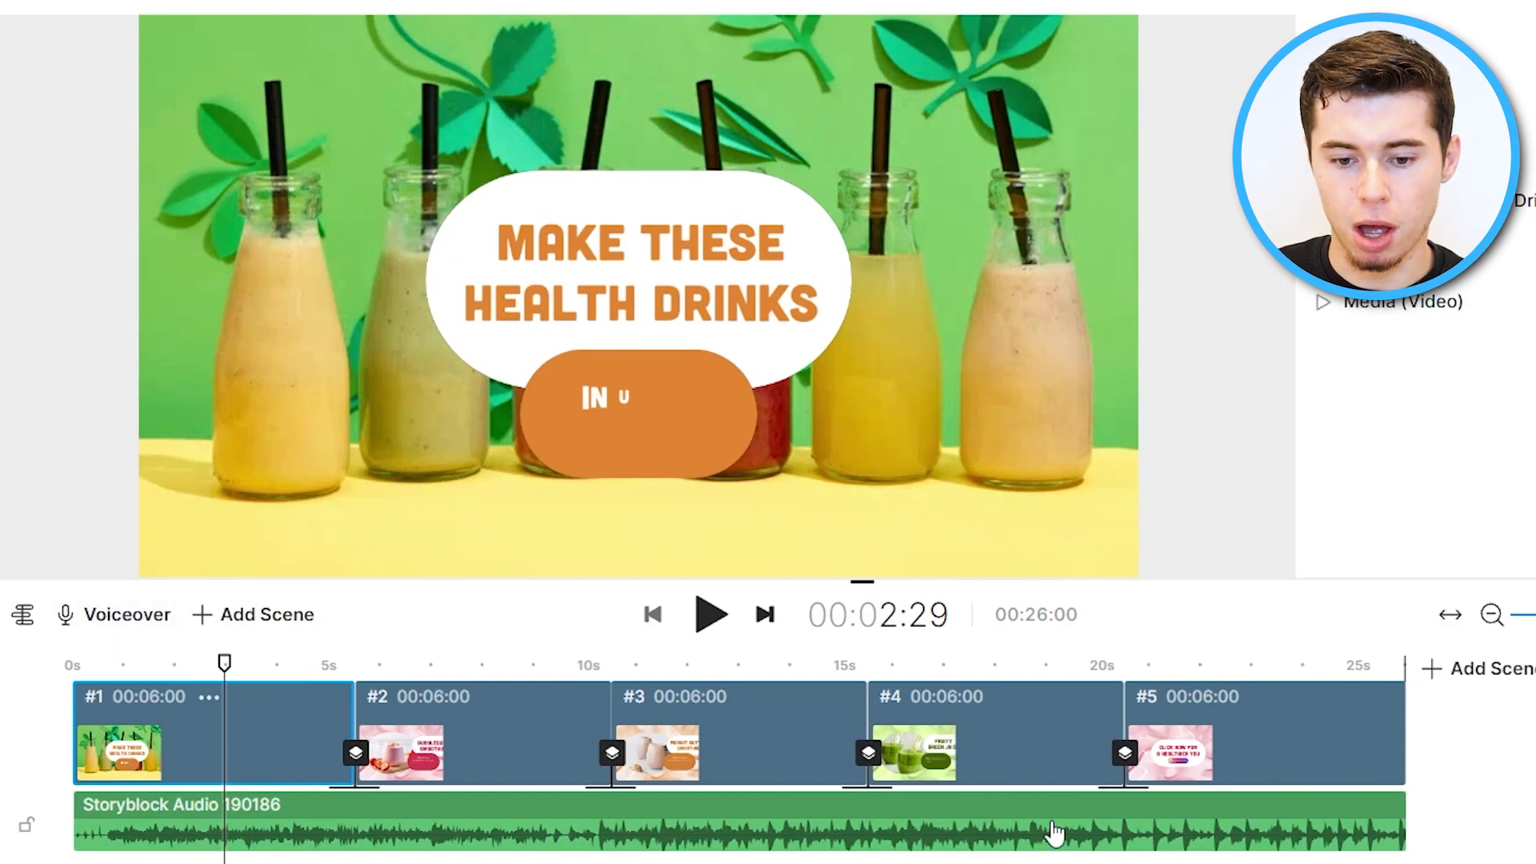
mouse_move(224, 663)
left_mouse_down()
mouse_move(158, 654)
mouse_move(527, 640)
mouse_move(508, 657)
mouse_move(199, 617)
left_mouse_up()
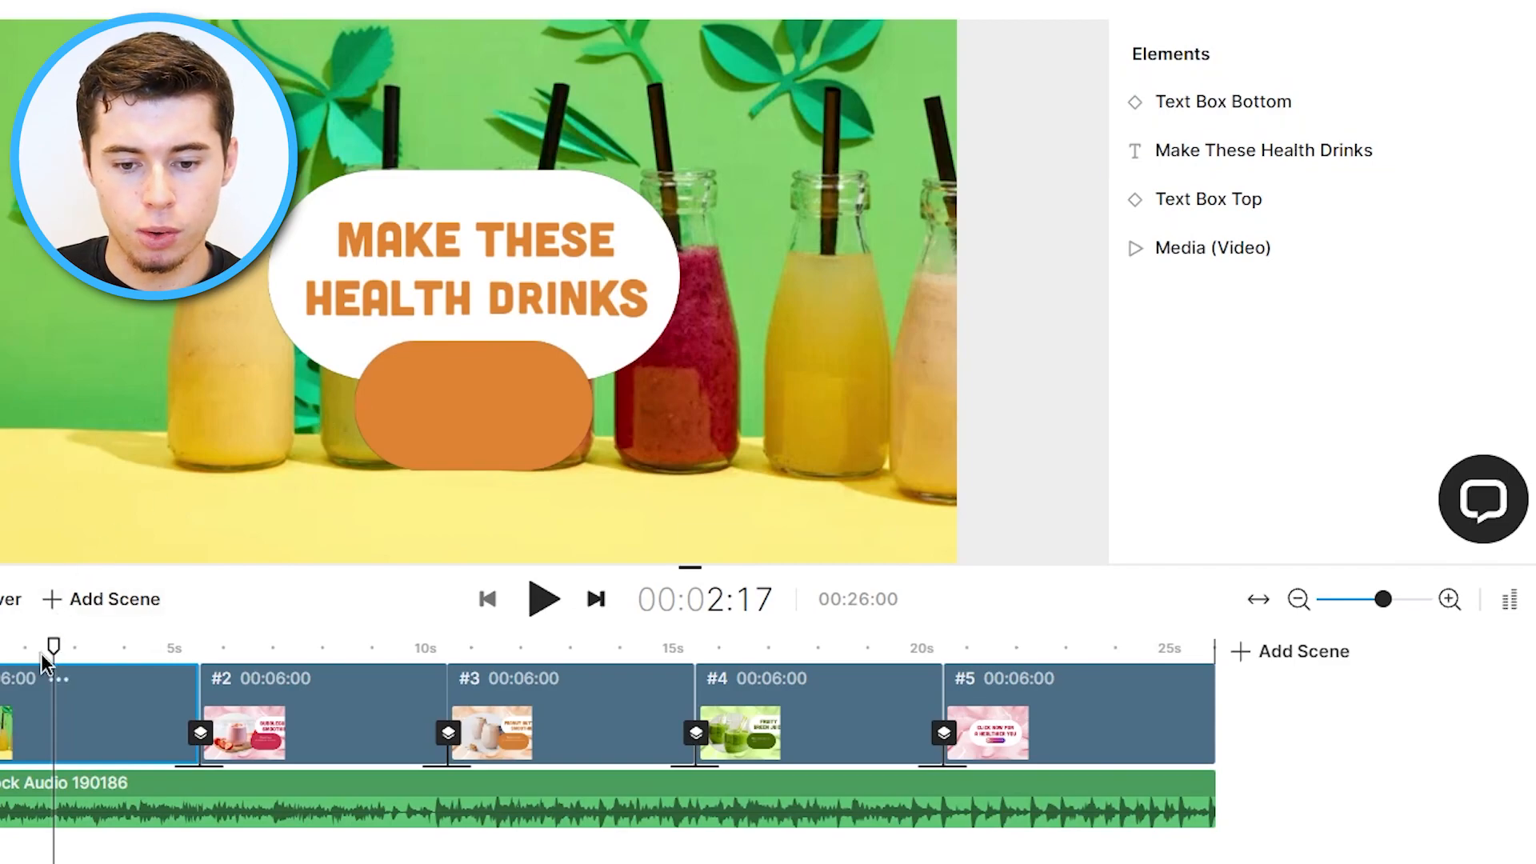
left_click_drag(54, 648, 107, 649)
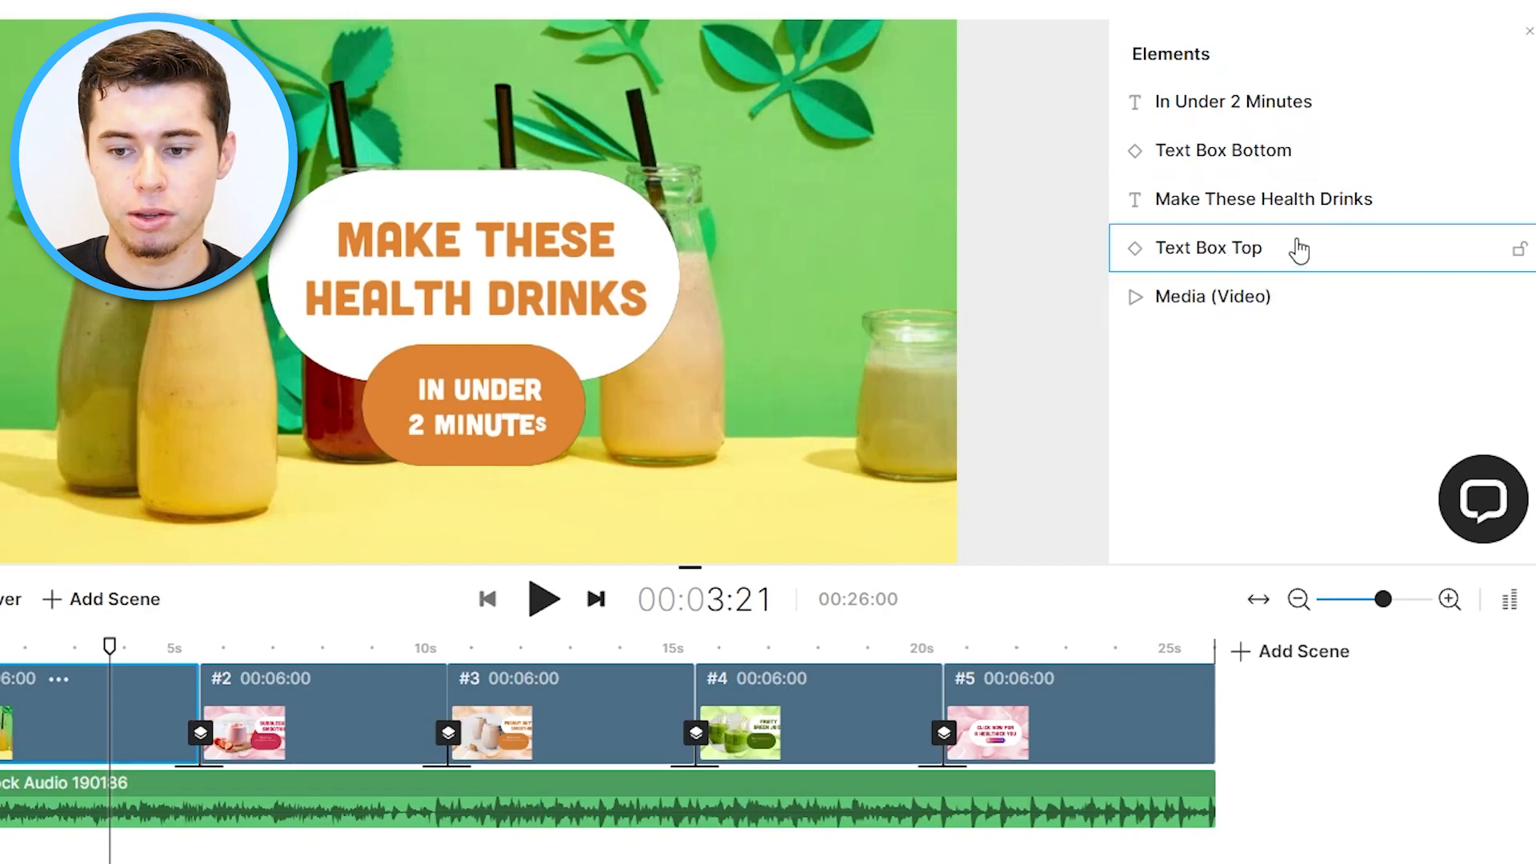
left_click(1325, 100)
left_click(1346, 112)
left_click_drag(1341, 119, 1255, 132)
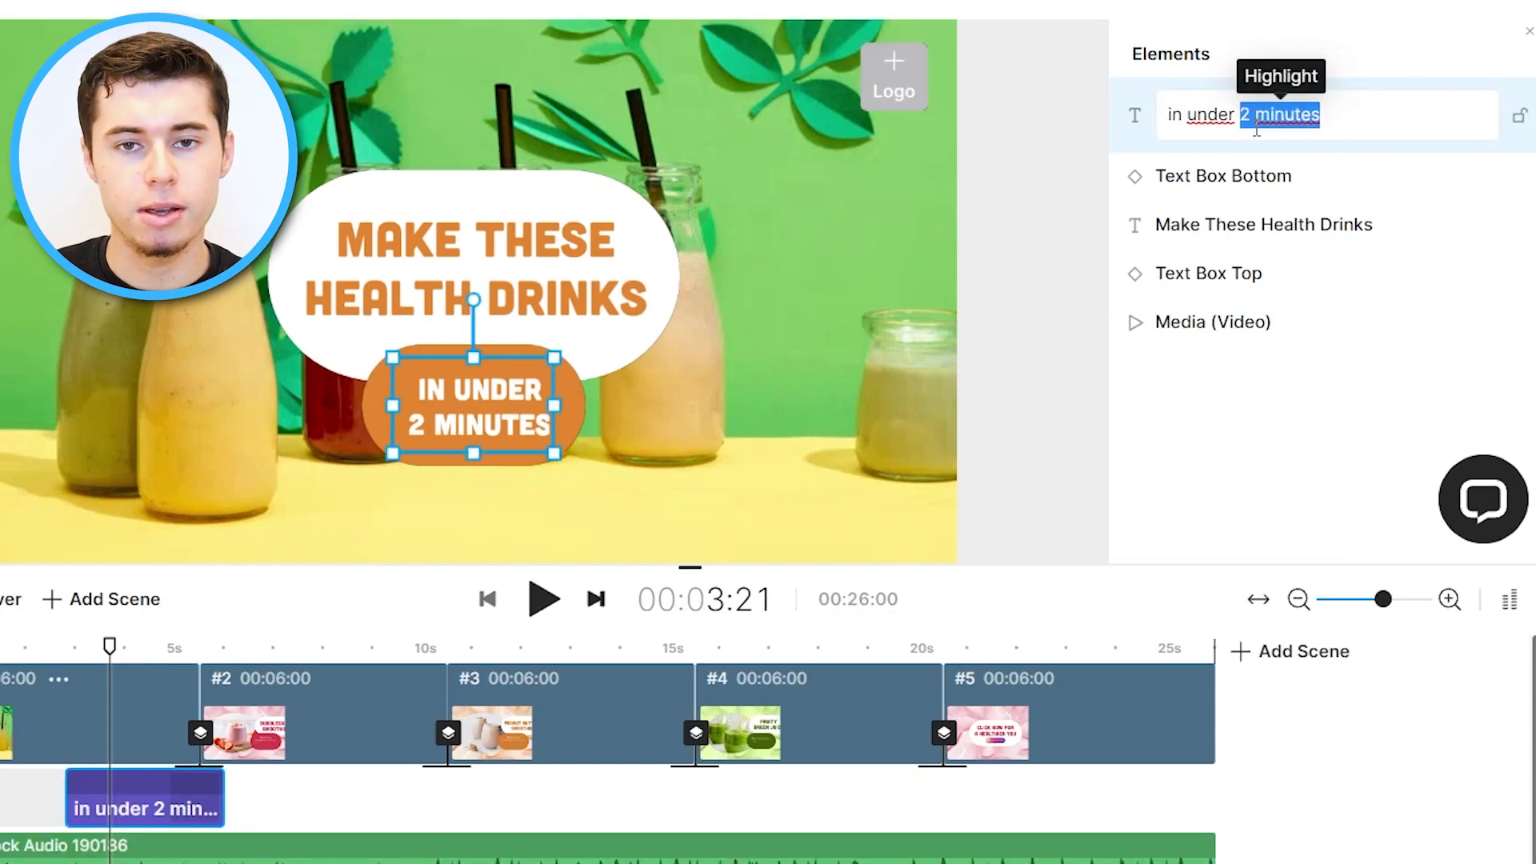
type("10 secons")
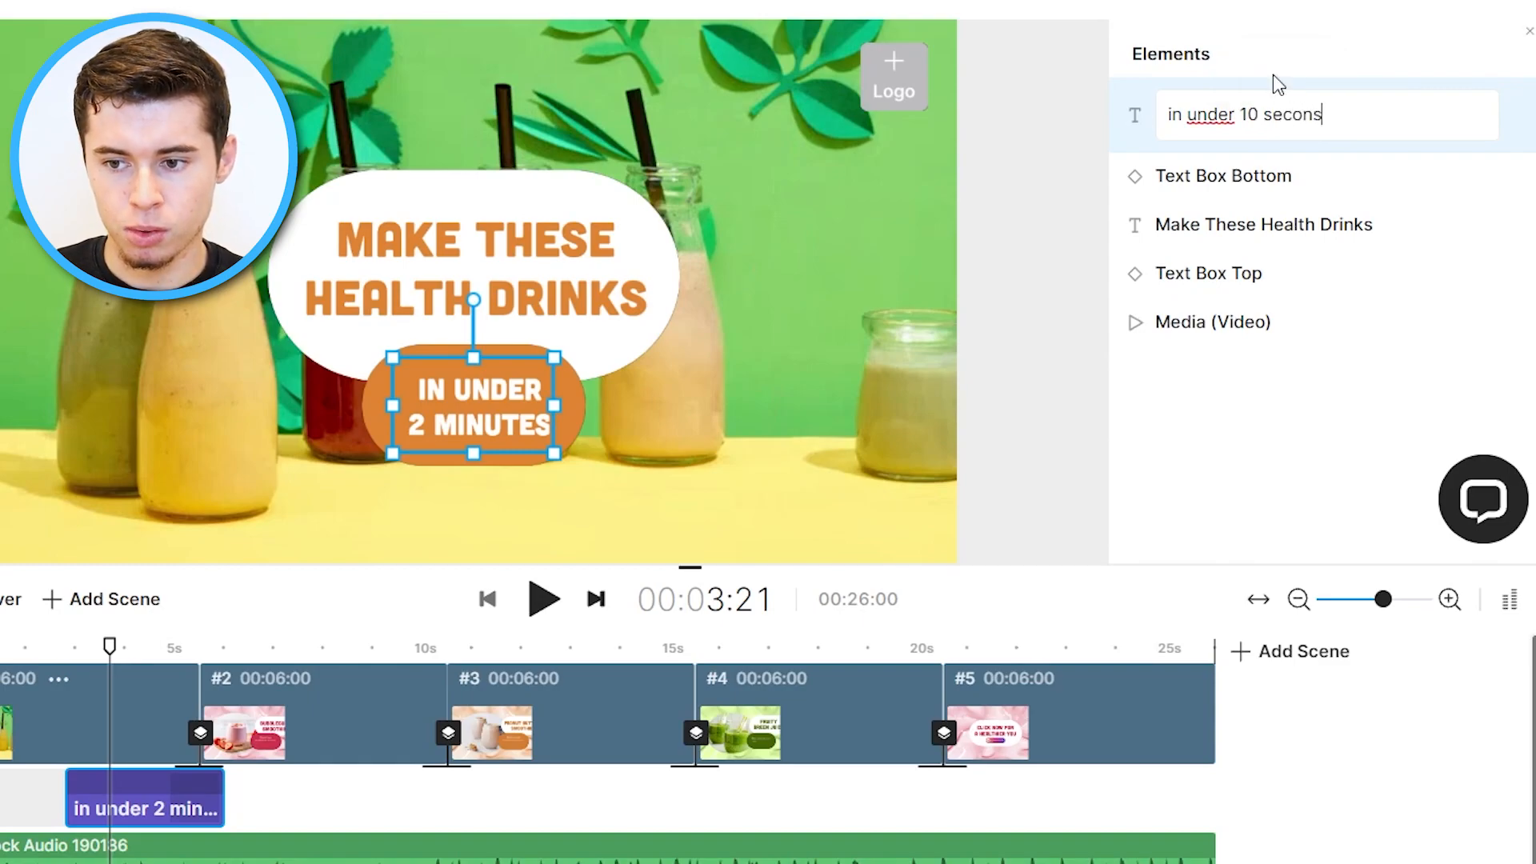
key("BackSpace")
type("ds")
key("Return")
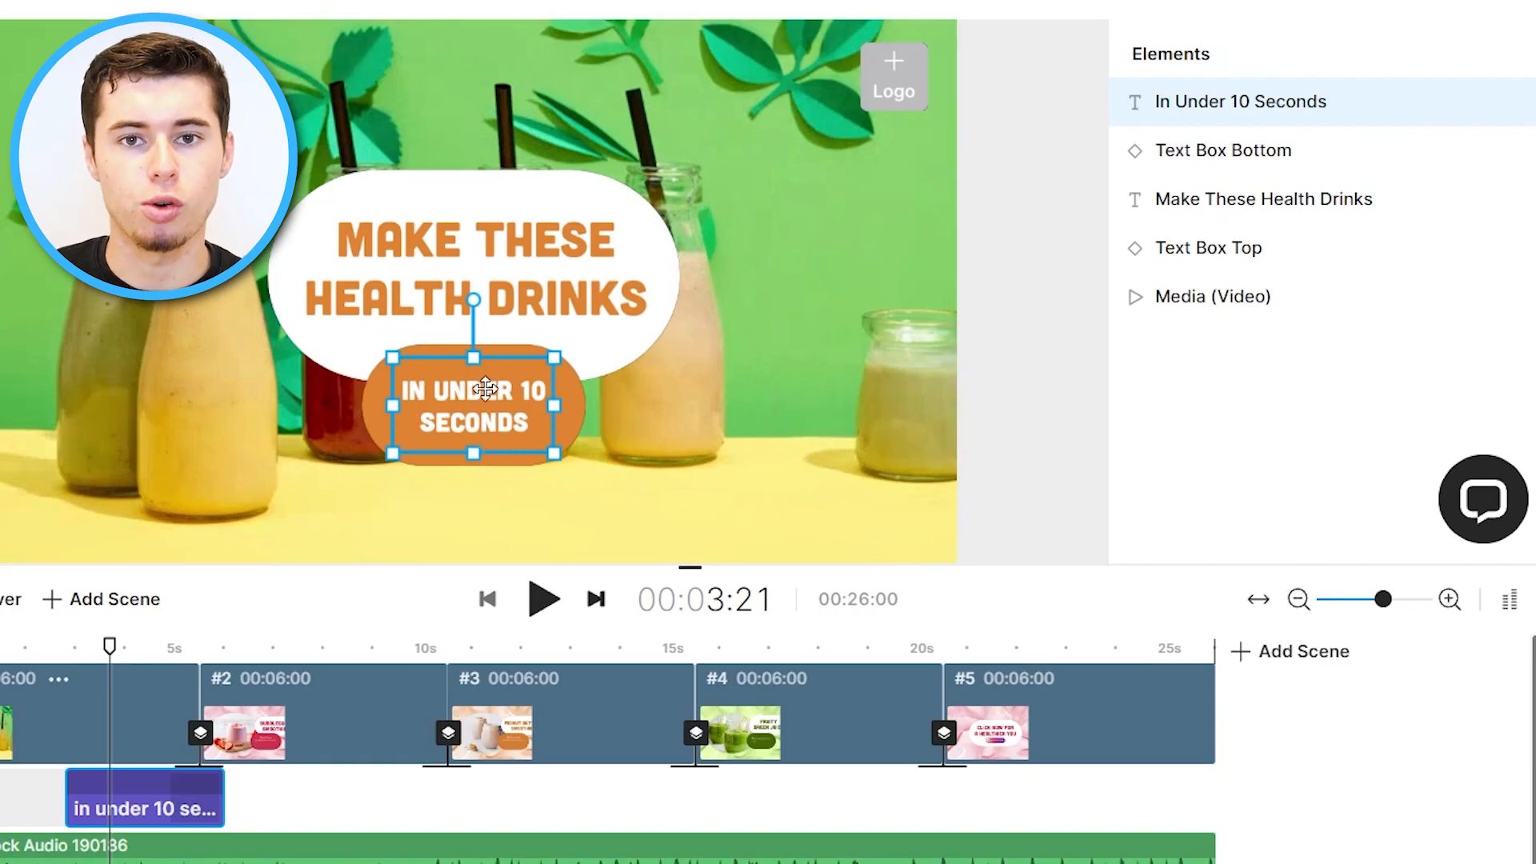
Replace the first scene's background video with a stock smoothies clip from the video search, keeping the default trim.
left_click(1245, 296)
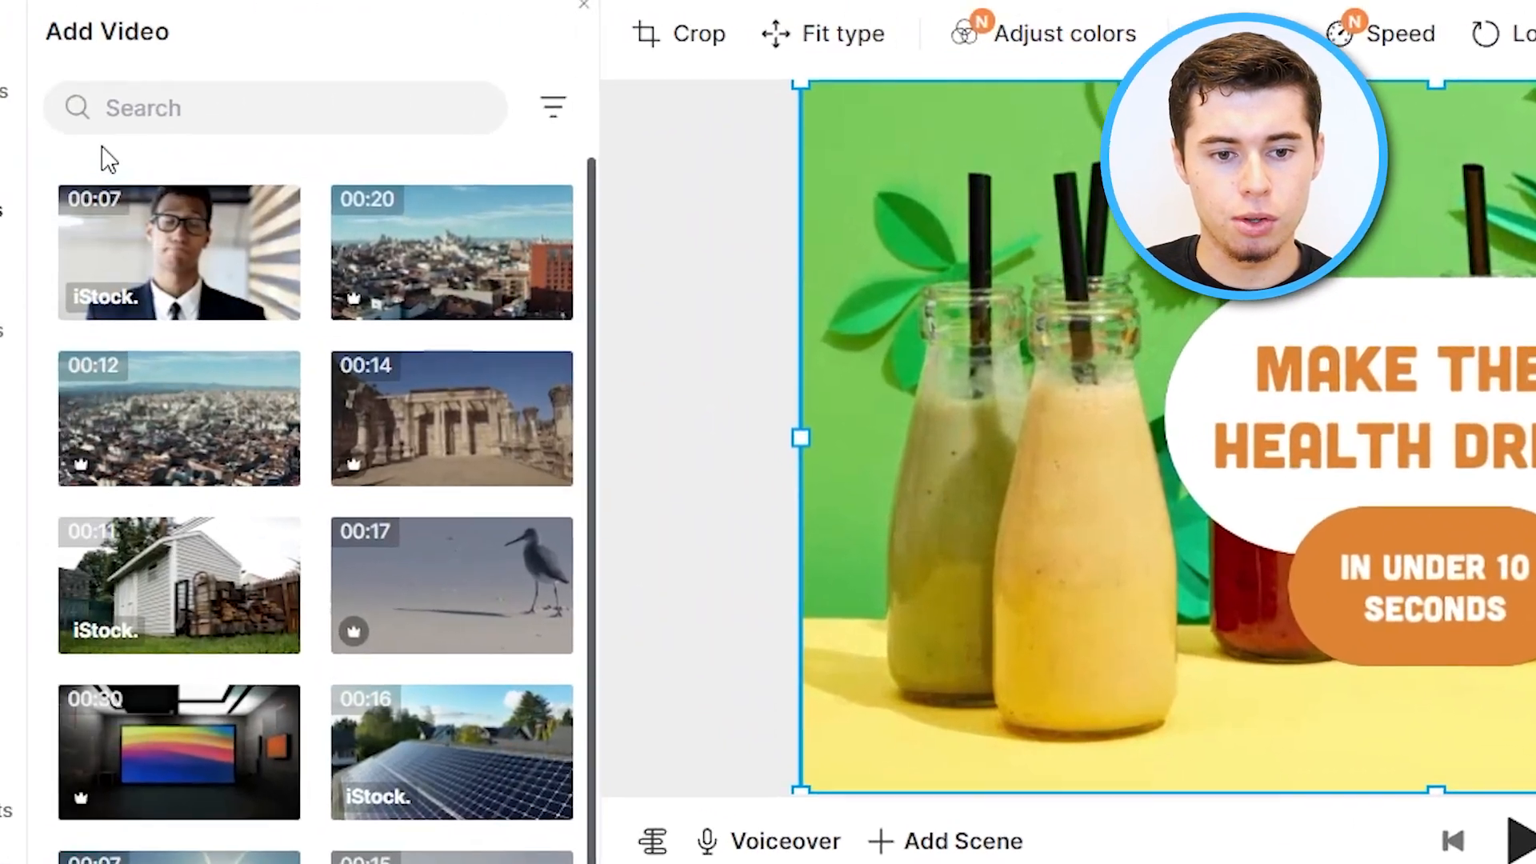
left_click(257, 104)
type("smoothied")
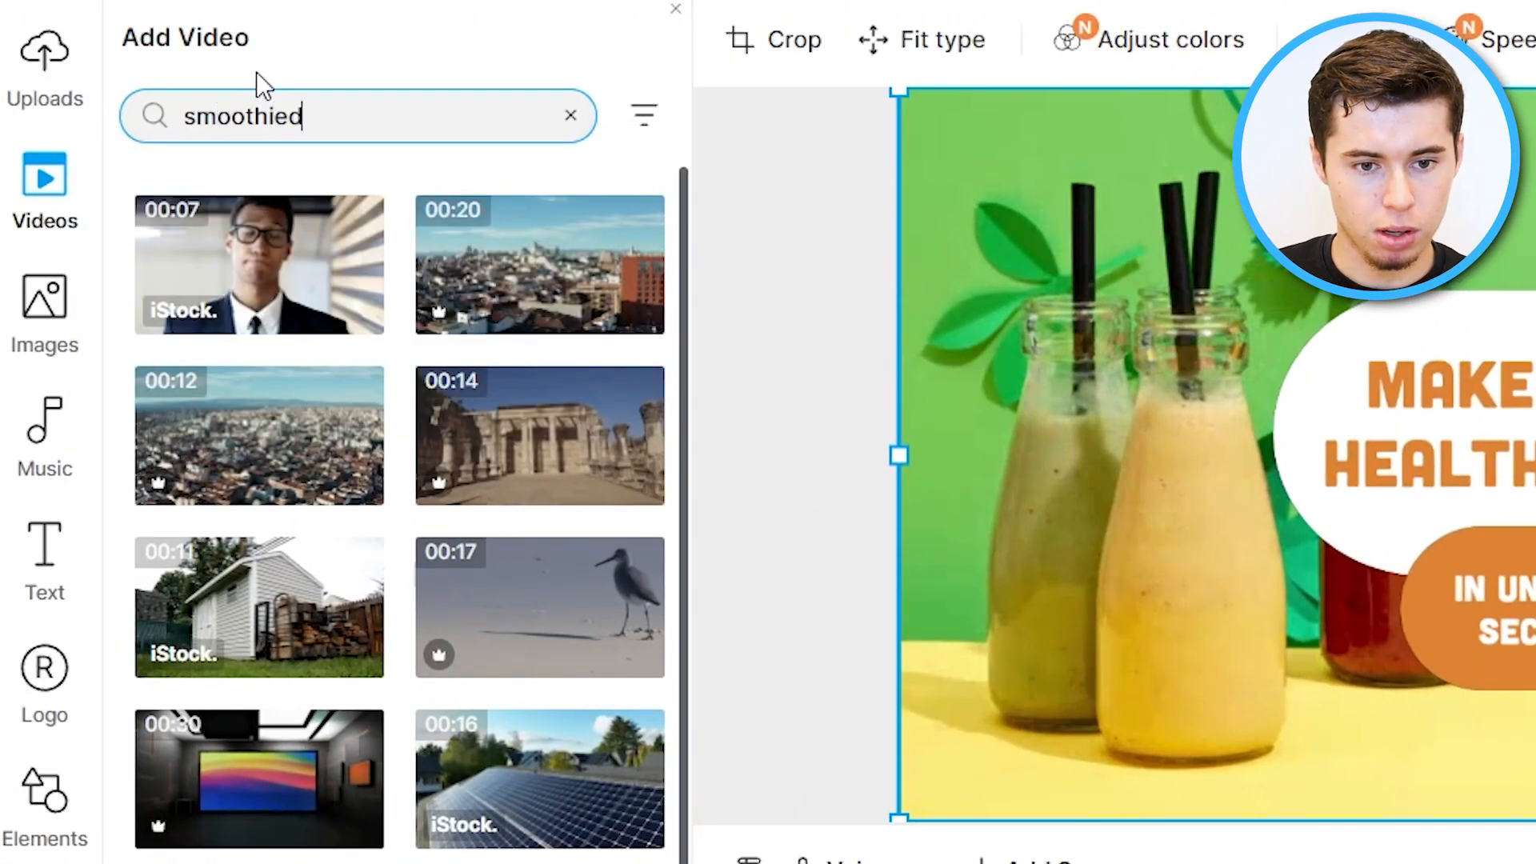
key("BackSpace")
type("s")
key("Return")
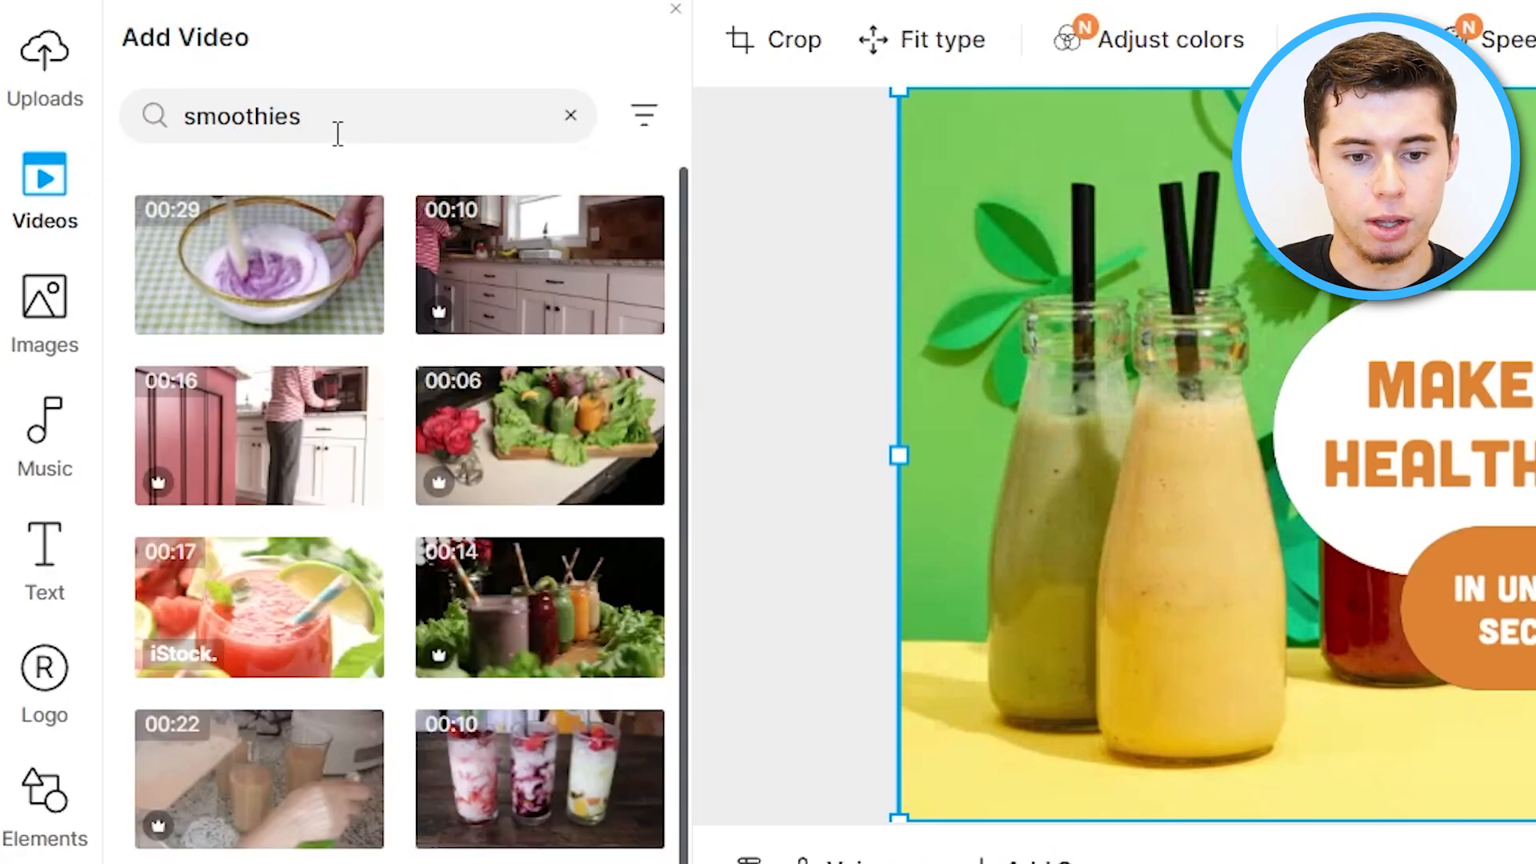
left_click_drag(276, 588, 1282, 223)
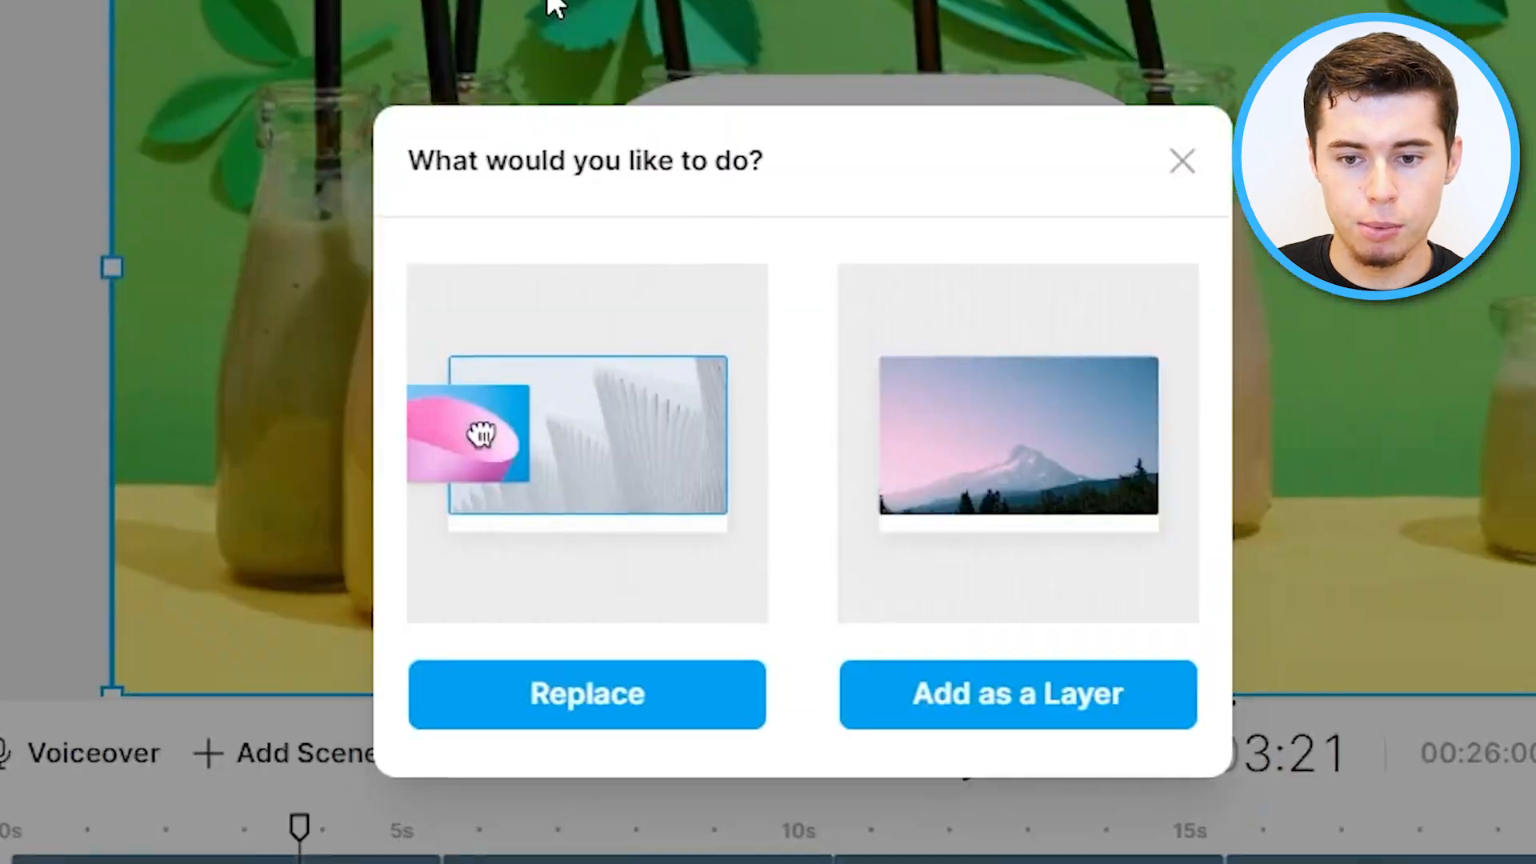
left_click(627, 686)
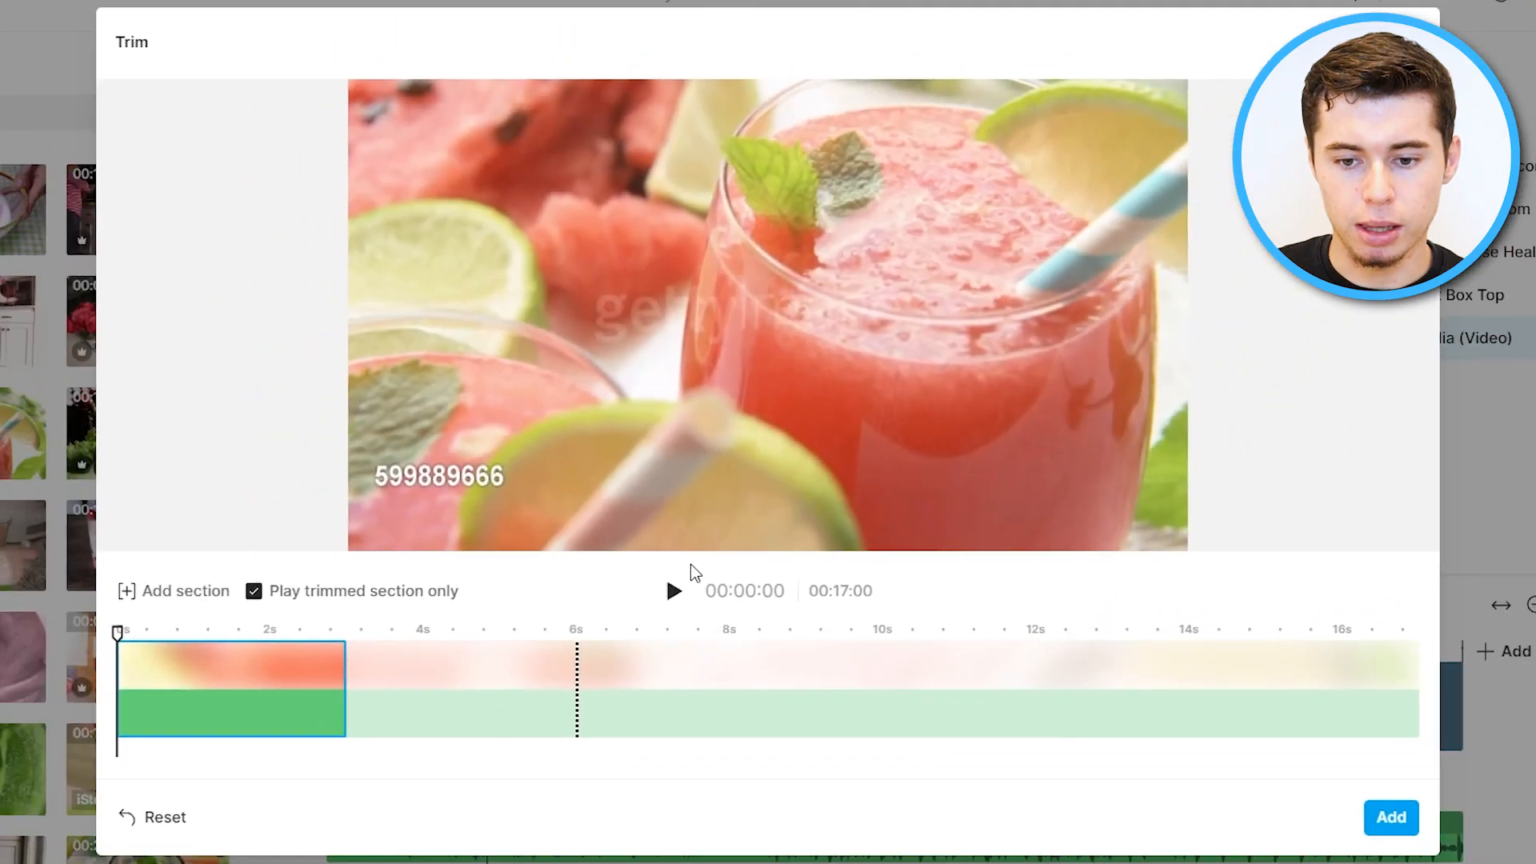
left_click(669, 598)
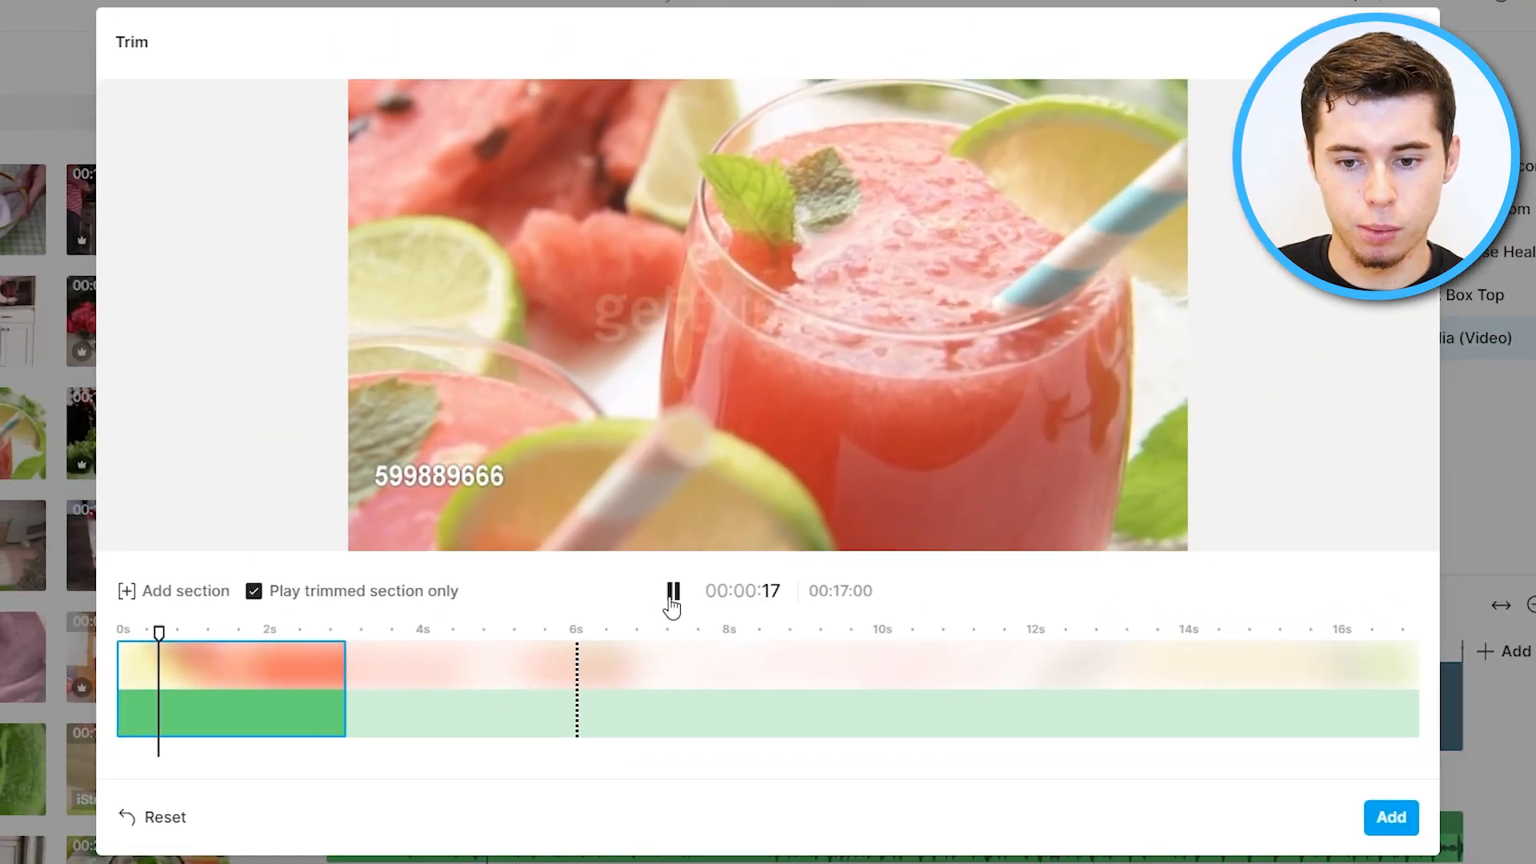
left_click(1391, 815)
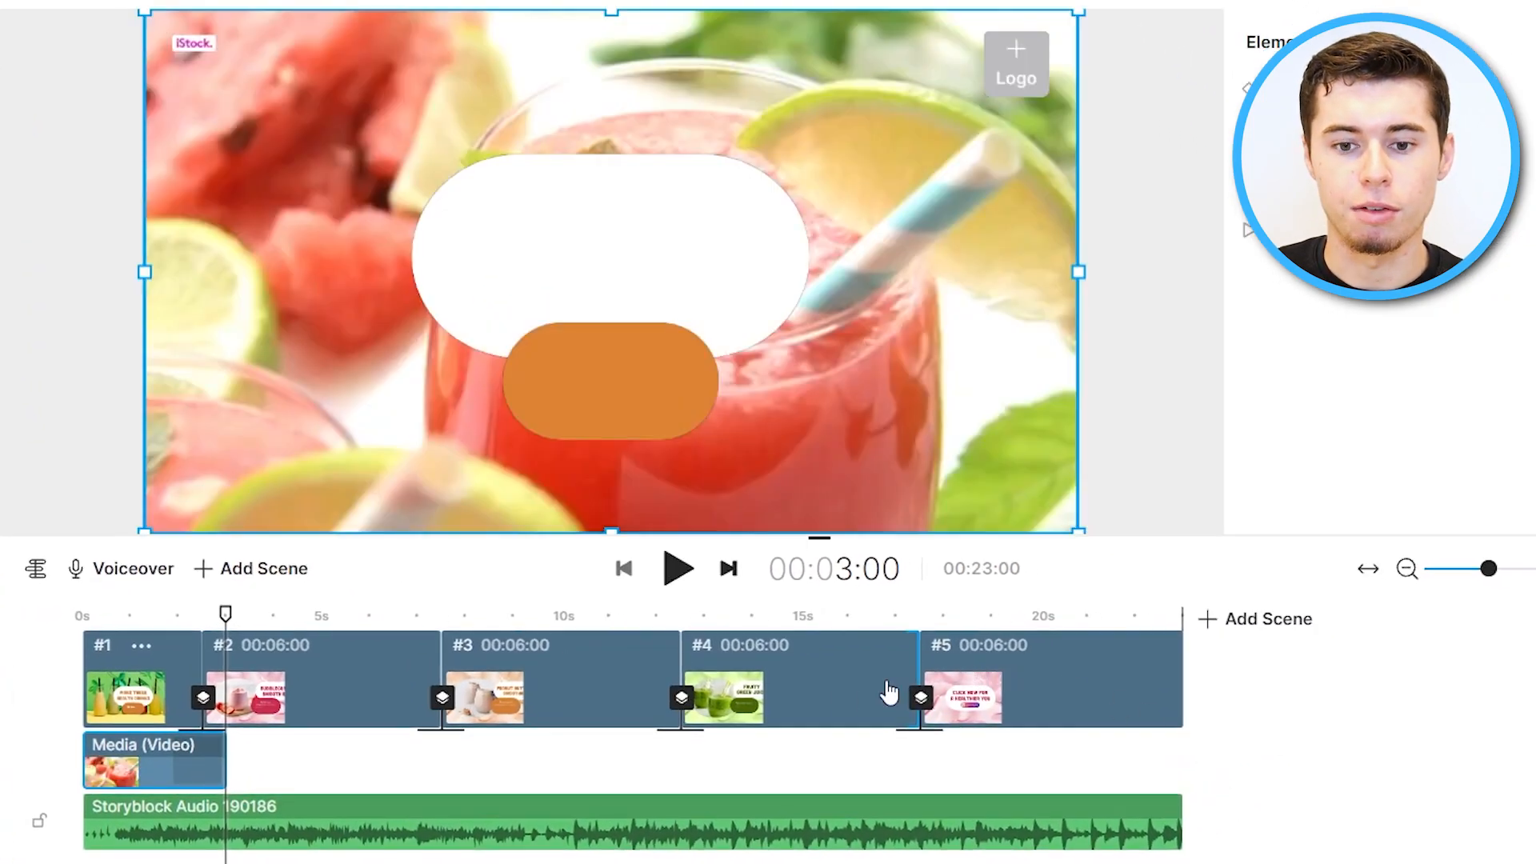
Play the opening scene, then undo the background video replacement and subtitle edit.
left_click_drag(221, 620, 87, 614)
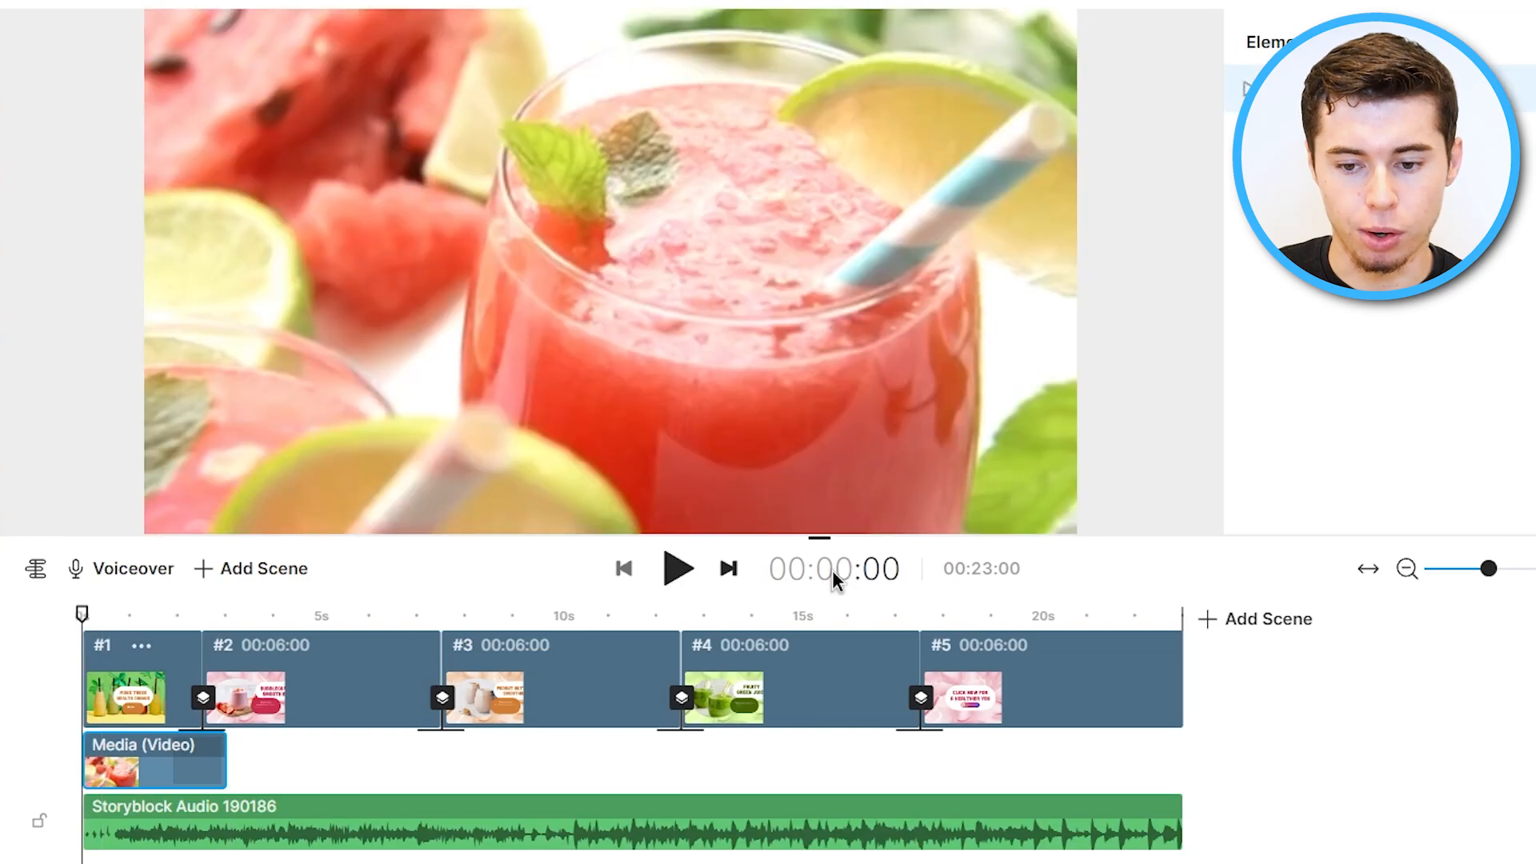
left_click(690, 569)
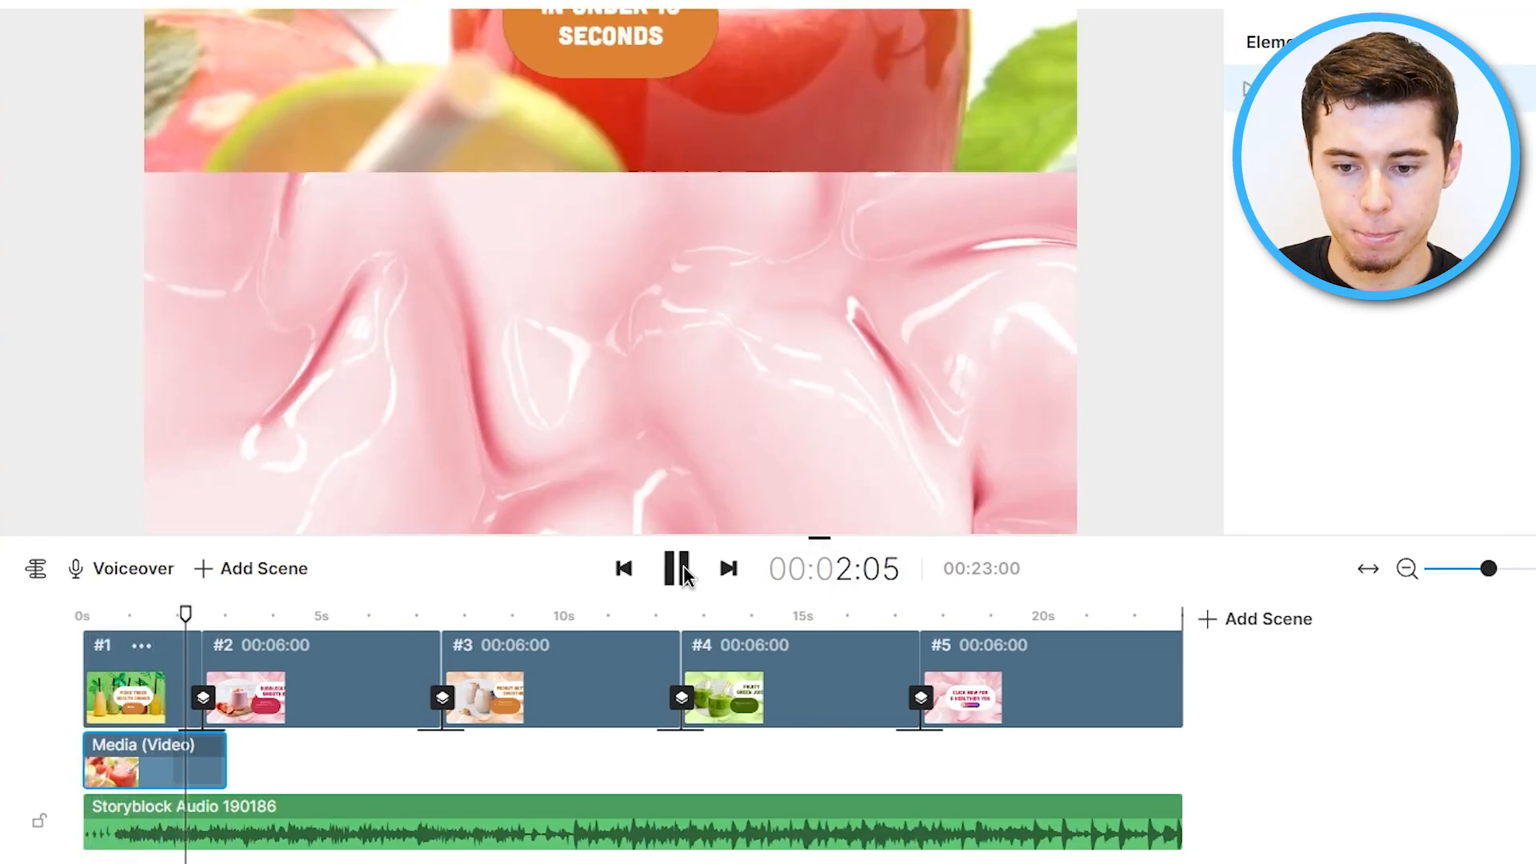
left_click(684, 567)
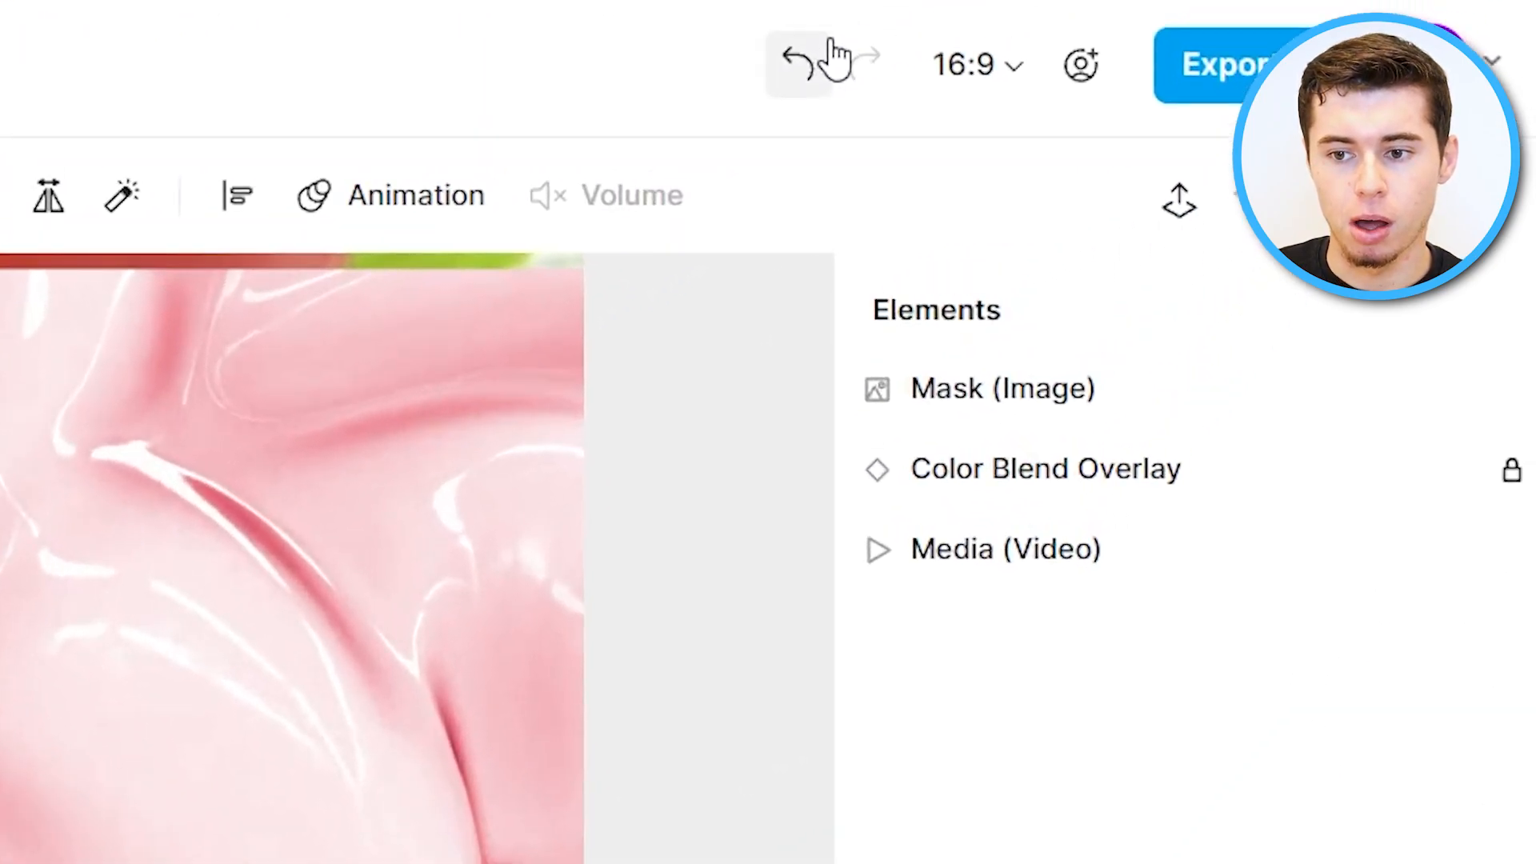
left_click(792, 80)
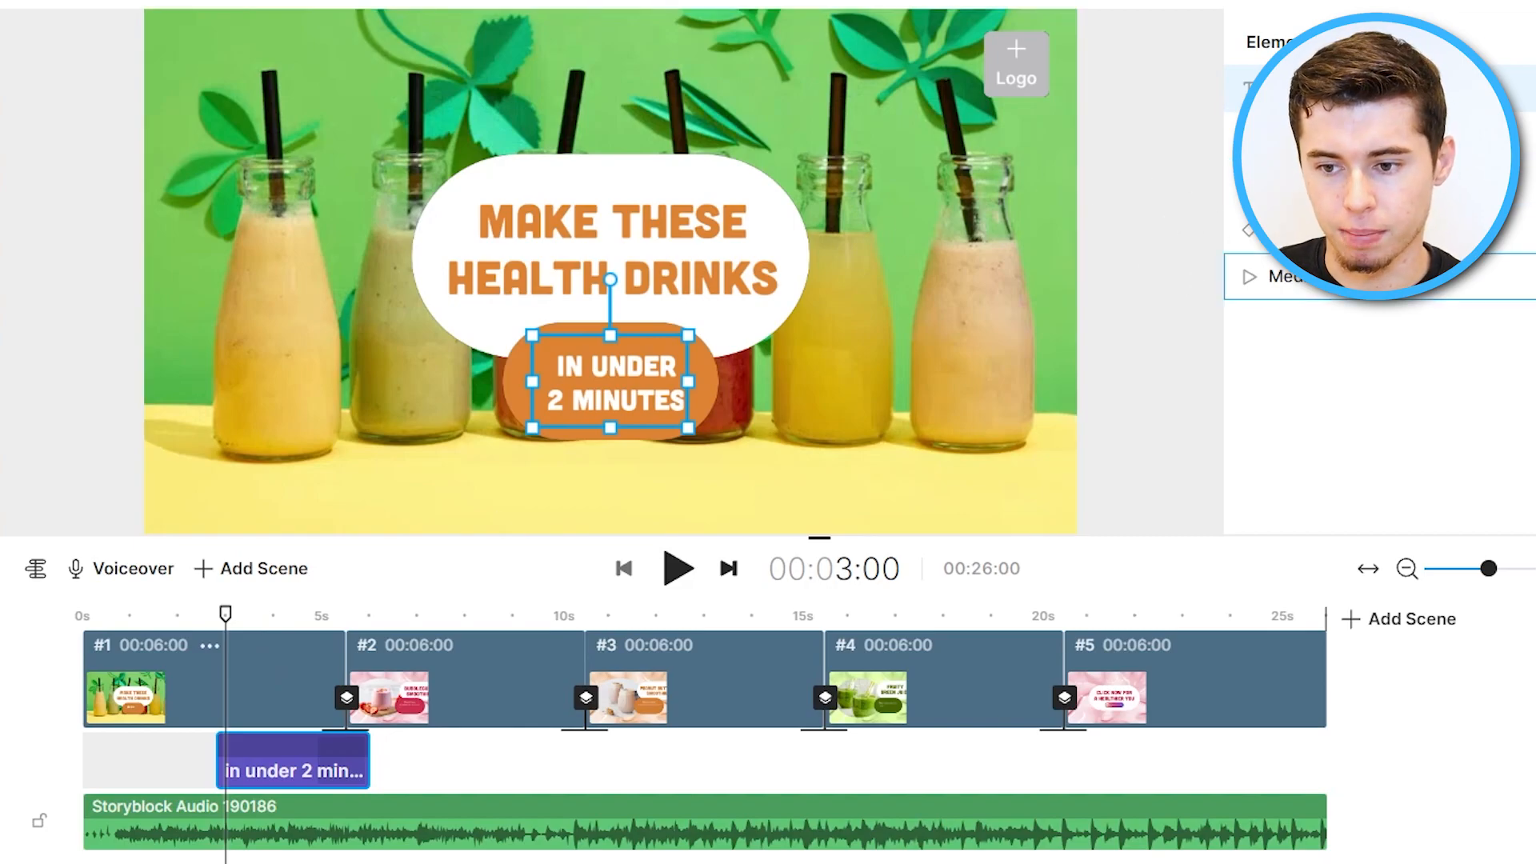
Select the smoothie photo in scene 2 and search stock images for strawberry.
left_click_drag(225, 614, 470, 640)
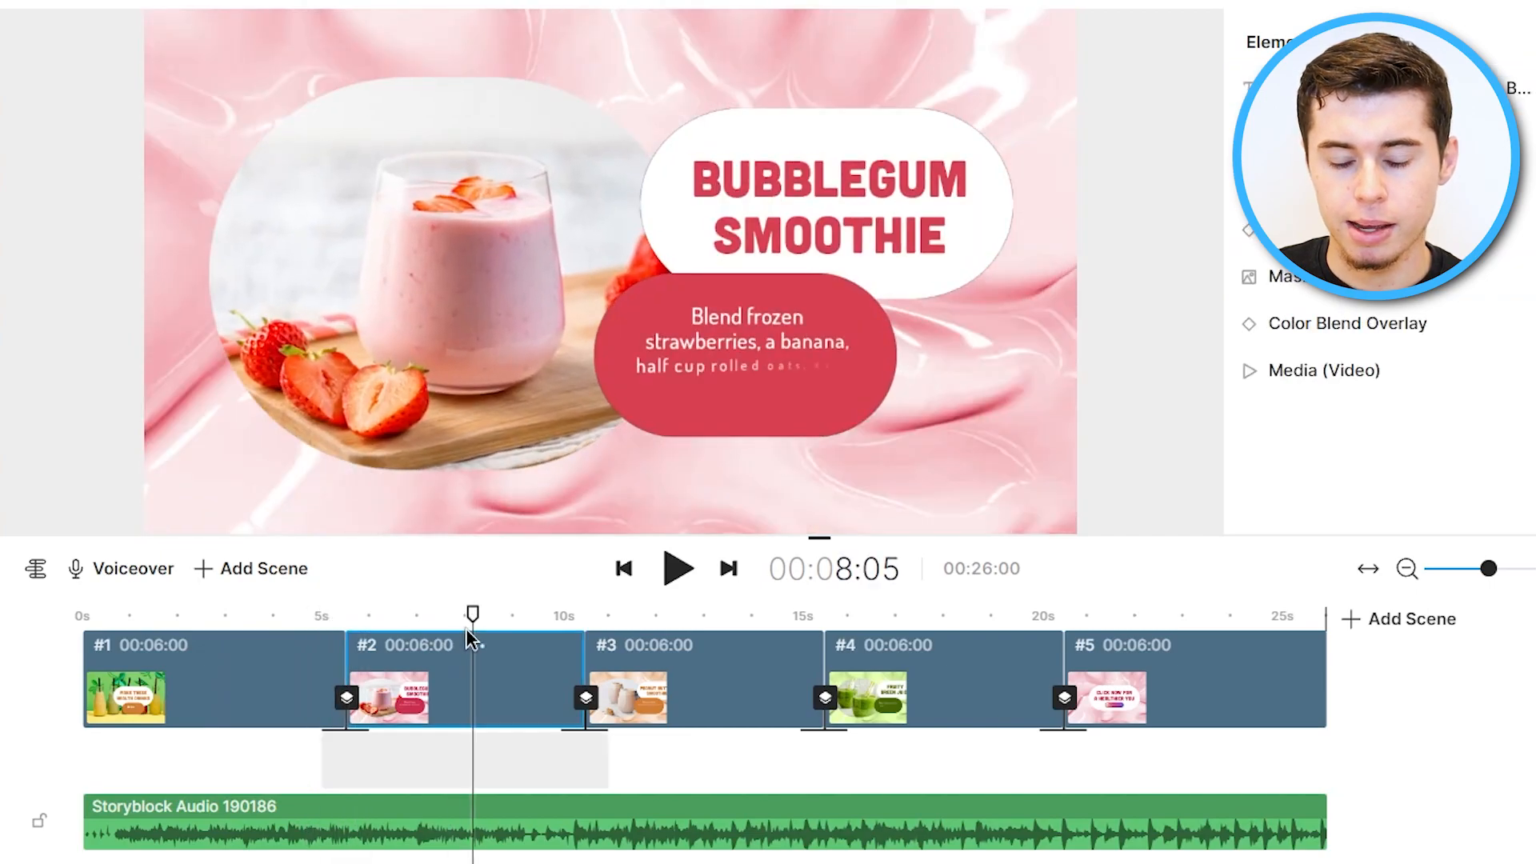
left_click(500, 248)
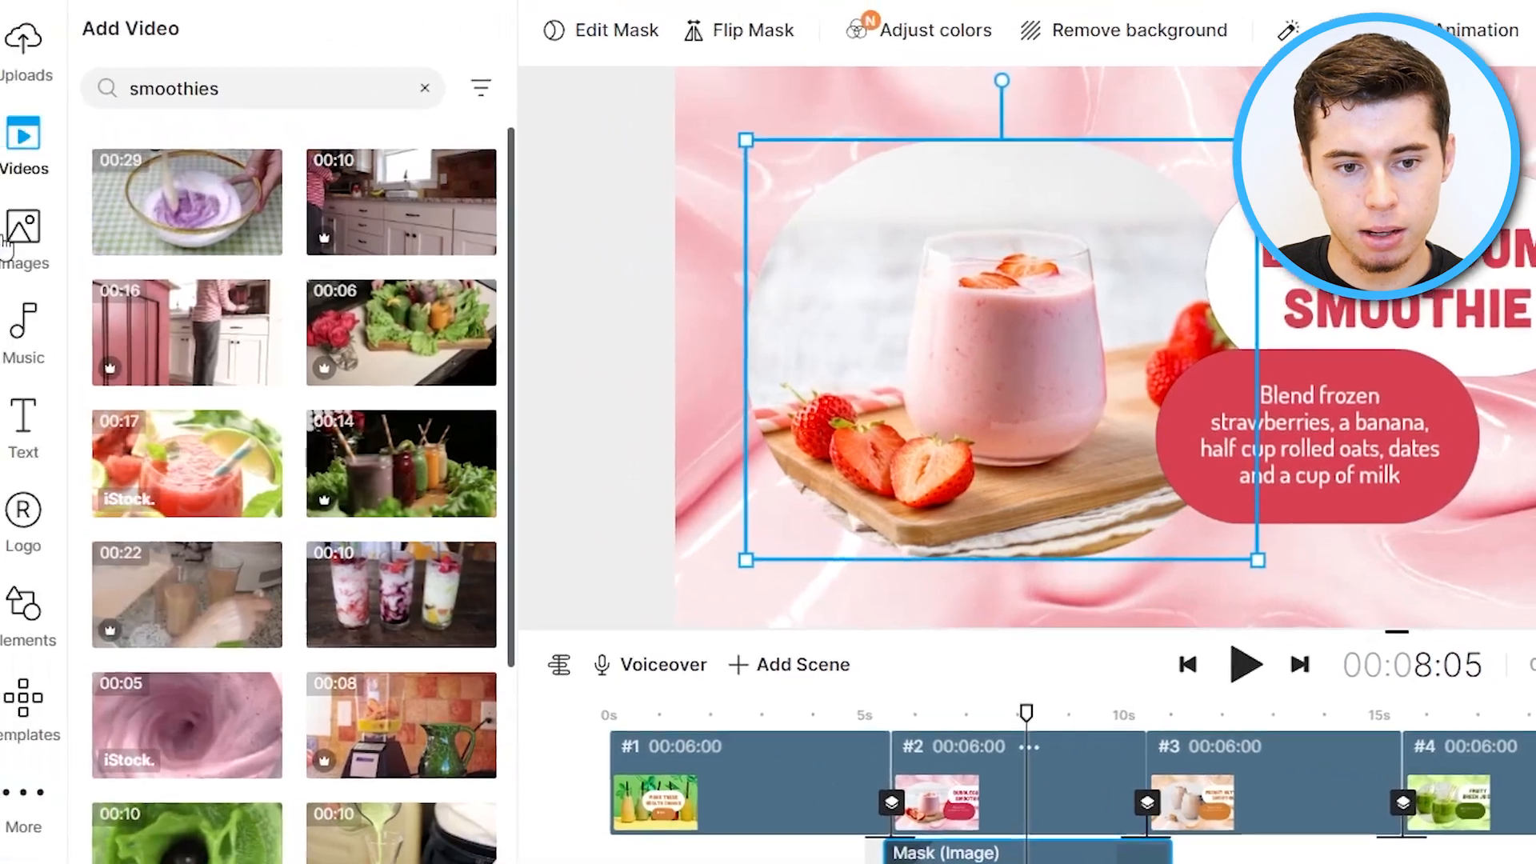
left_click(44, 232)
left_click(160, 90)
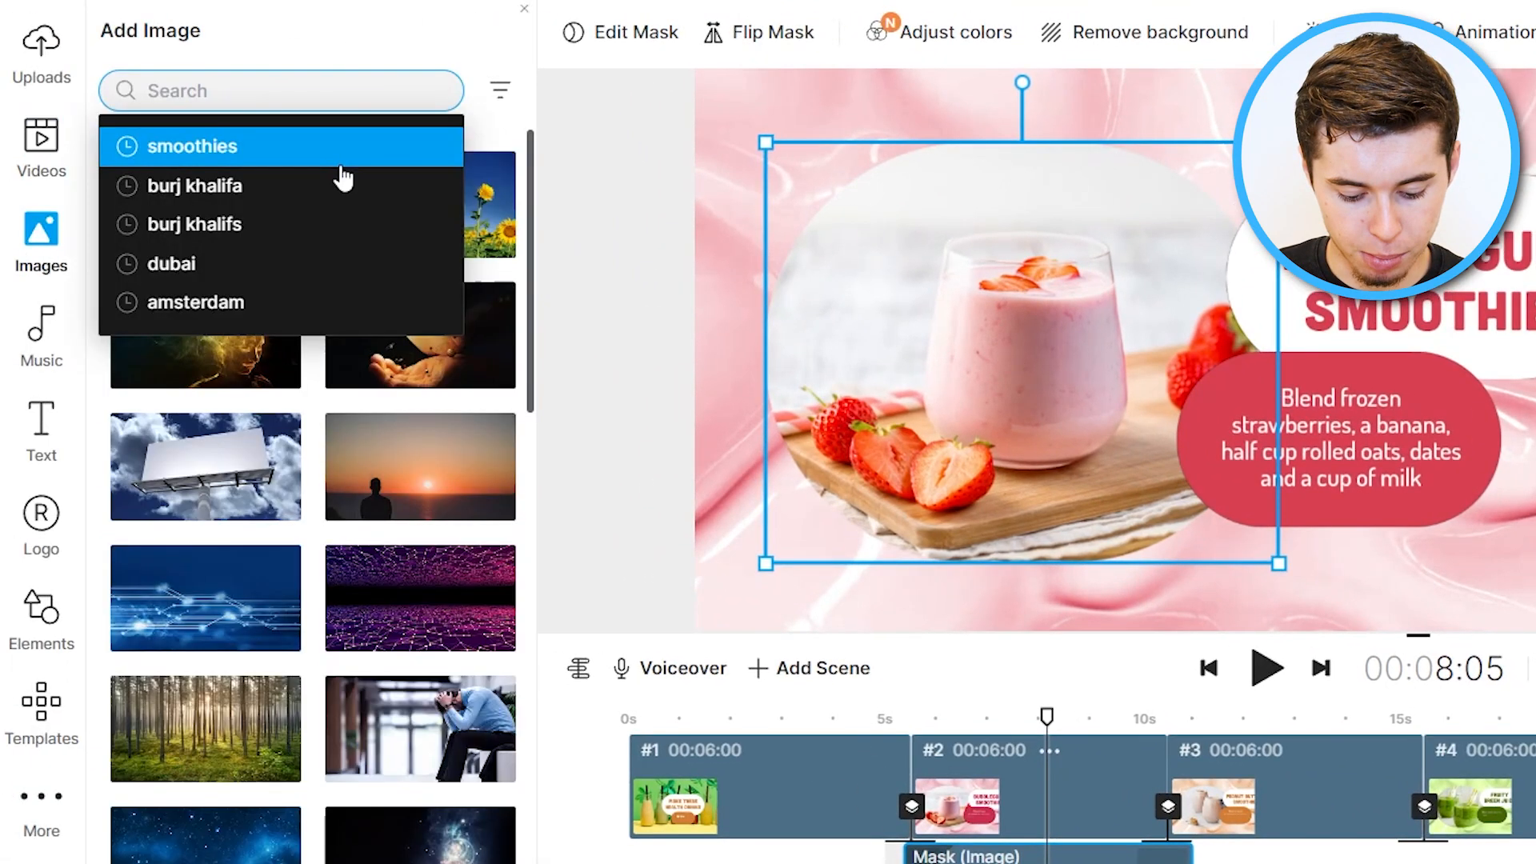
type("strawberry")
key("Return")
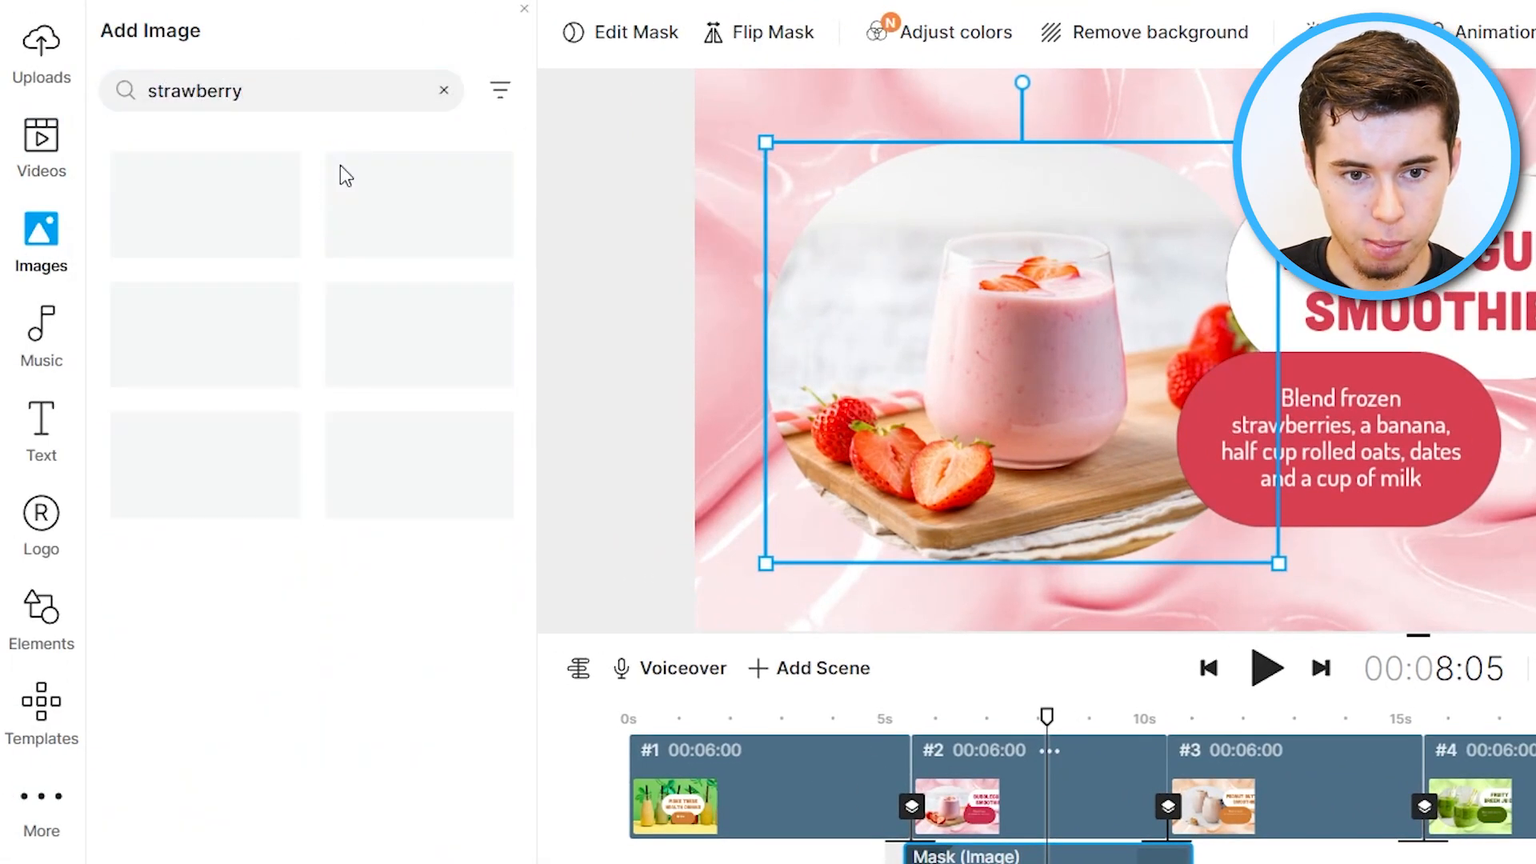
Try replacing the scene 2 photo with a strawberry smoothie image, then undo the replacement.
left_click(321, 106)
type("s")
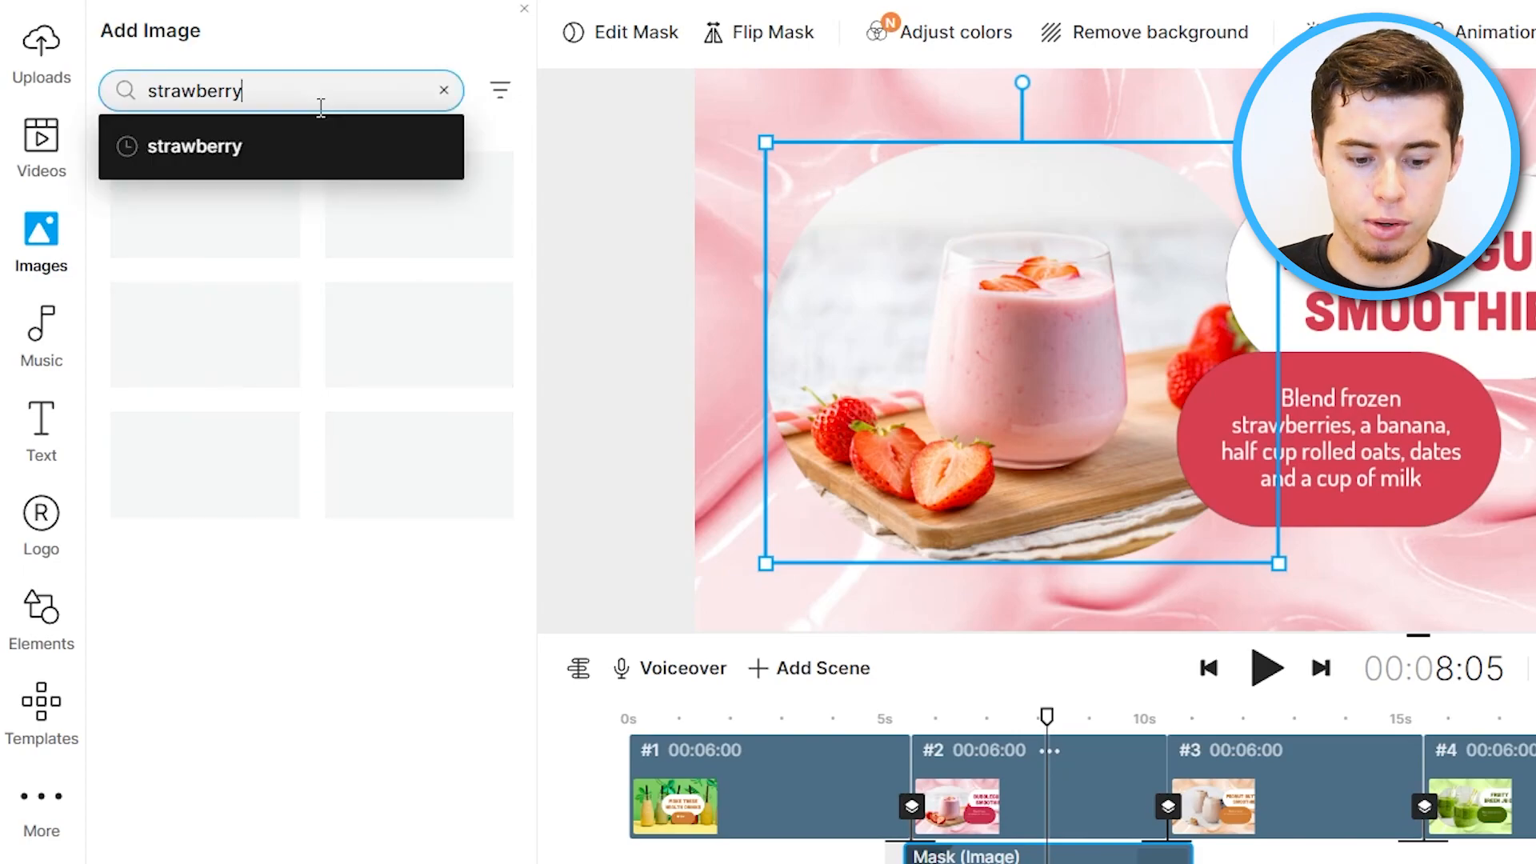
type("moothie")
key("Return")
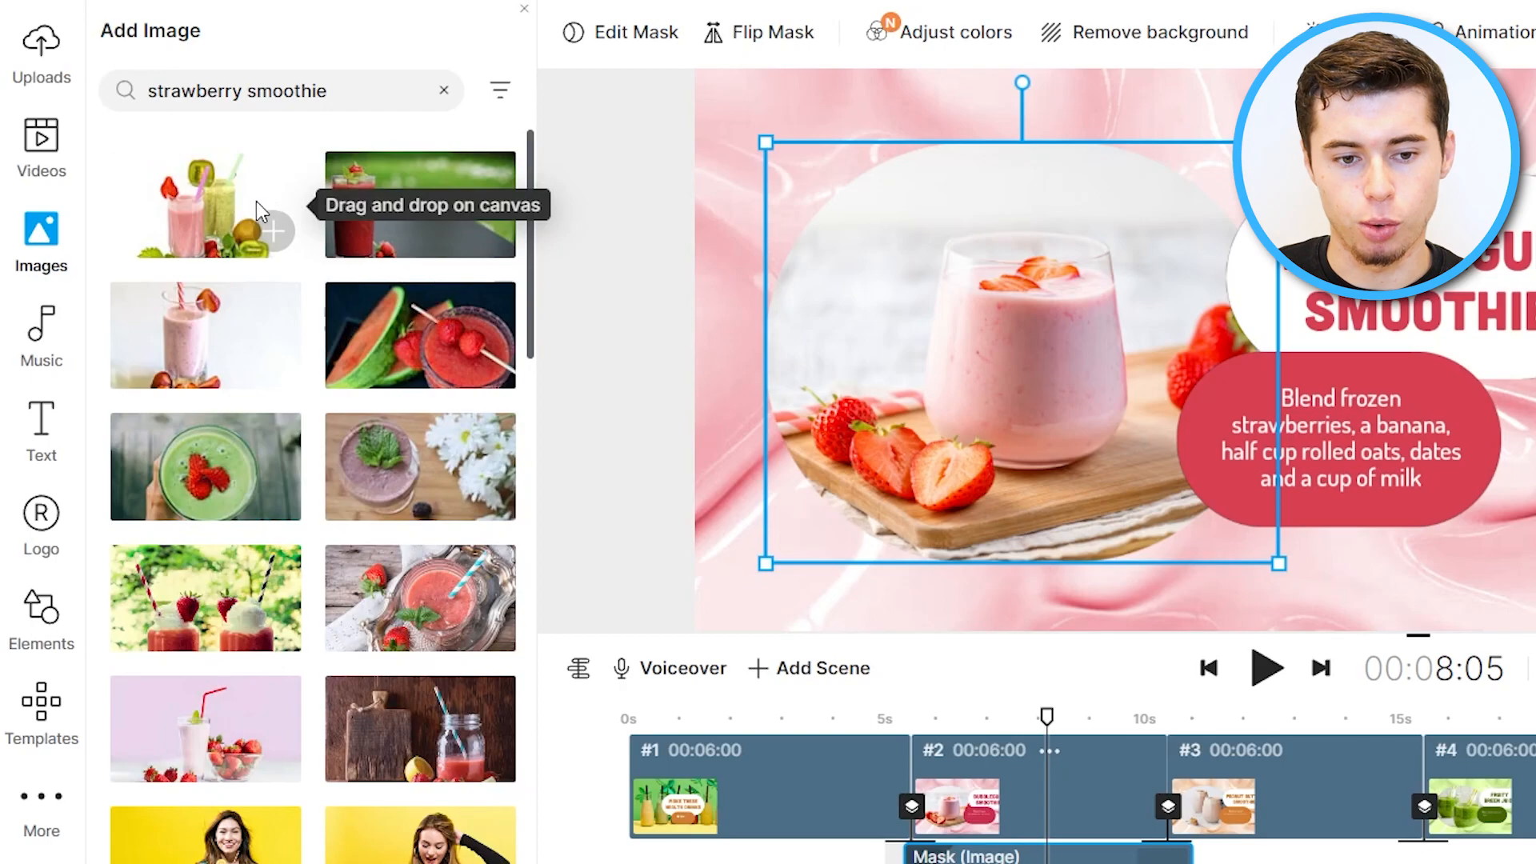
left_click_drag(186, 250, 1024, 335)
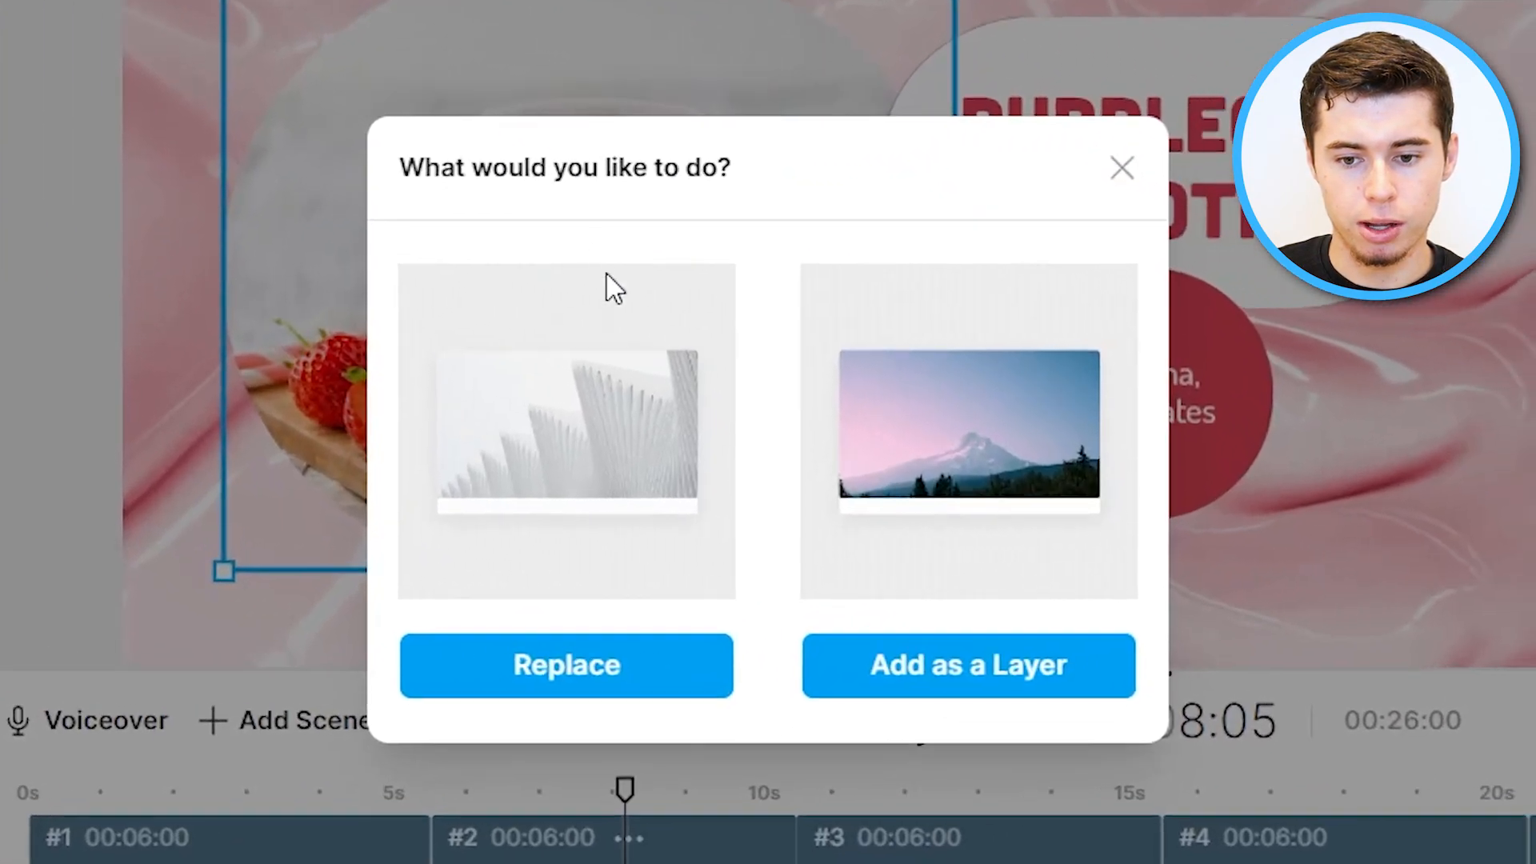
left_click(712, 668)
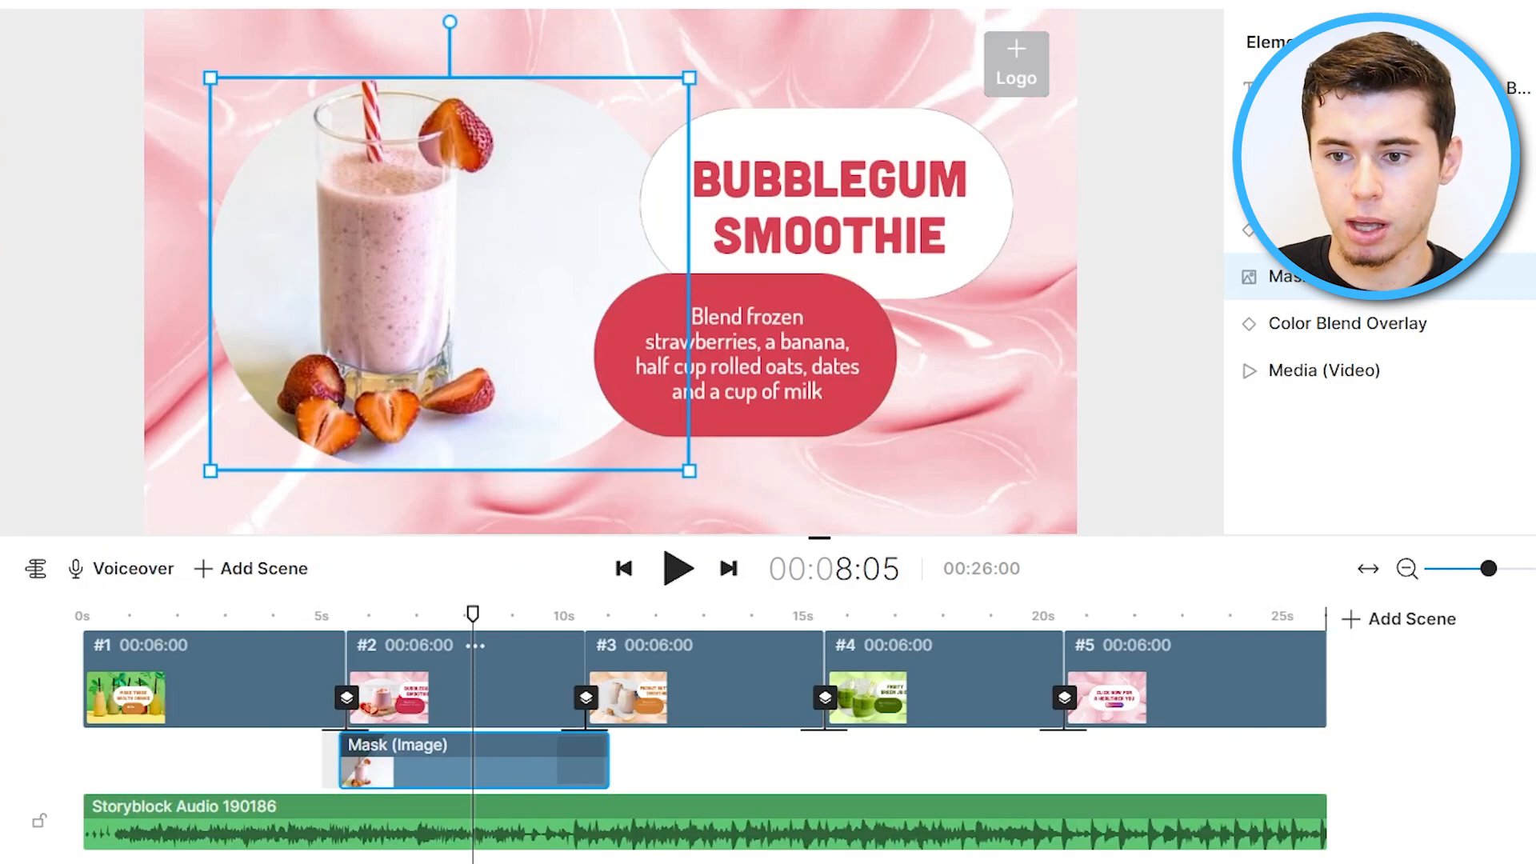
key("ctrl+z")
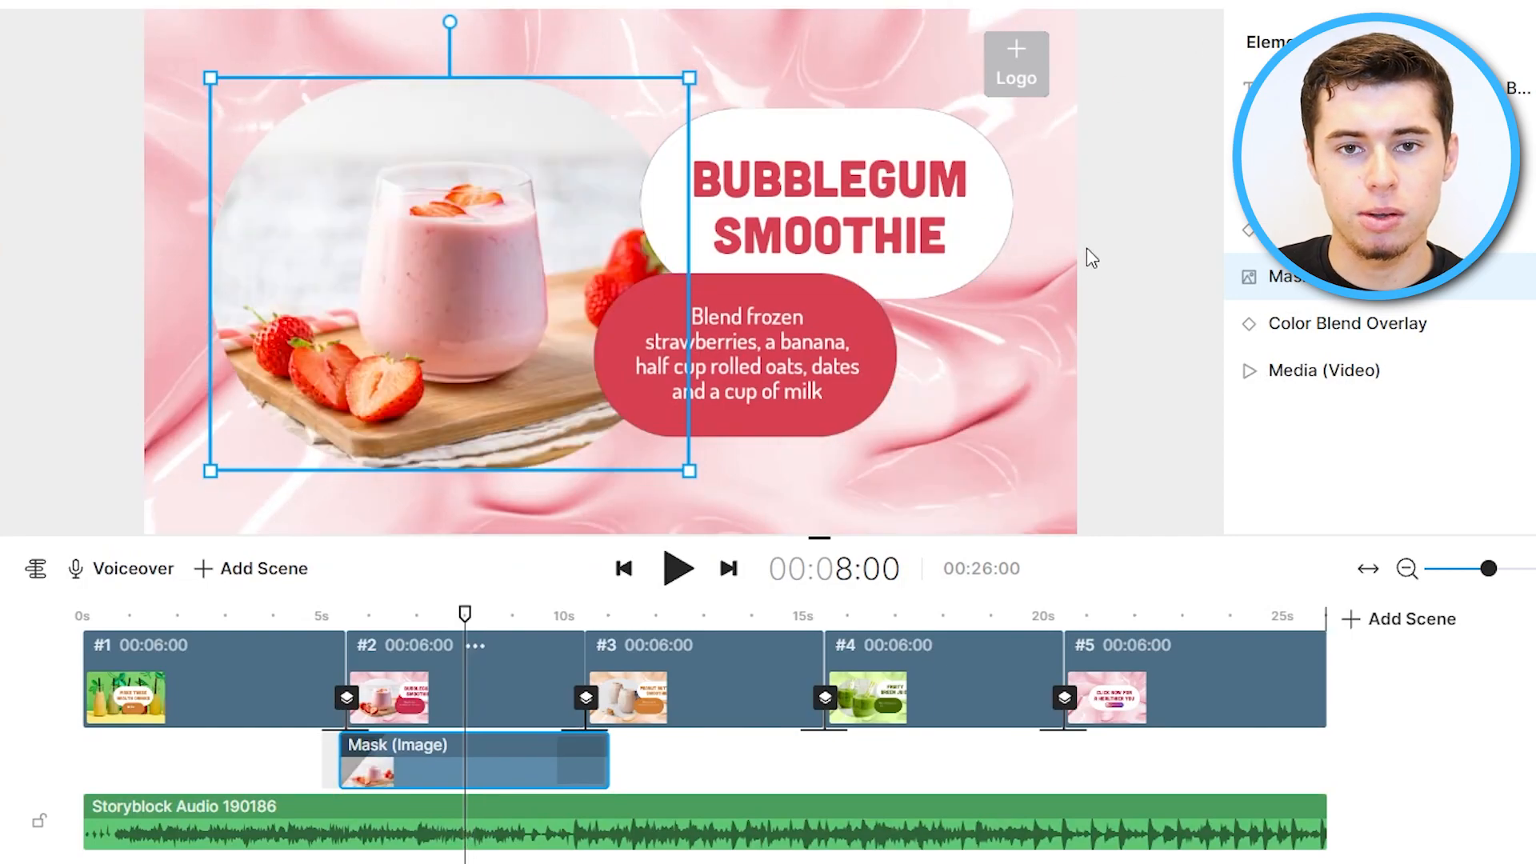
left_click_drag(470, 620, 1193, 628)
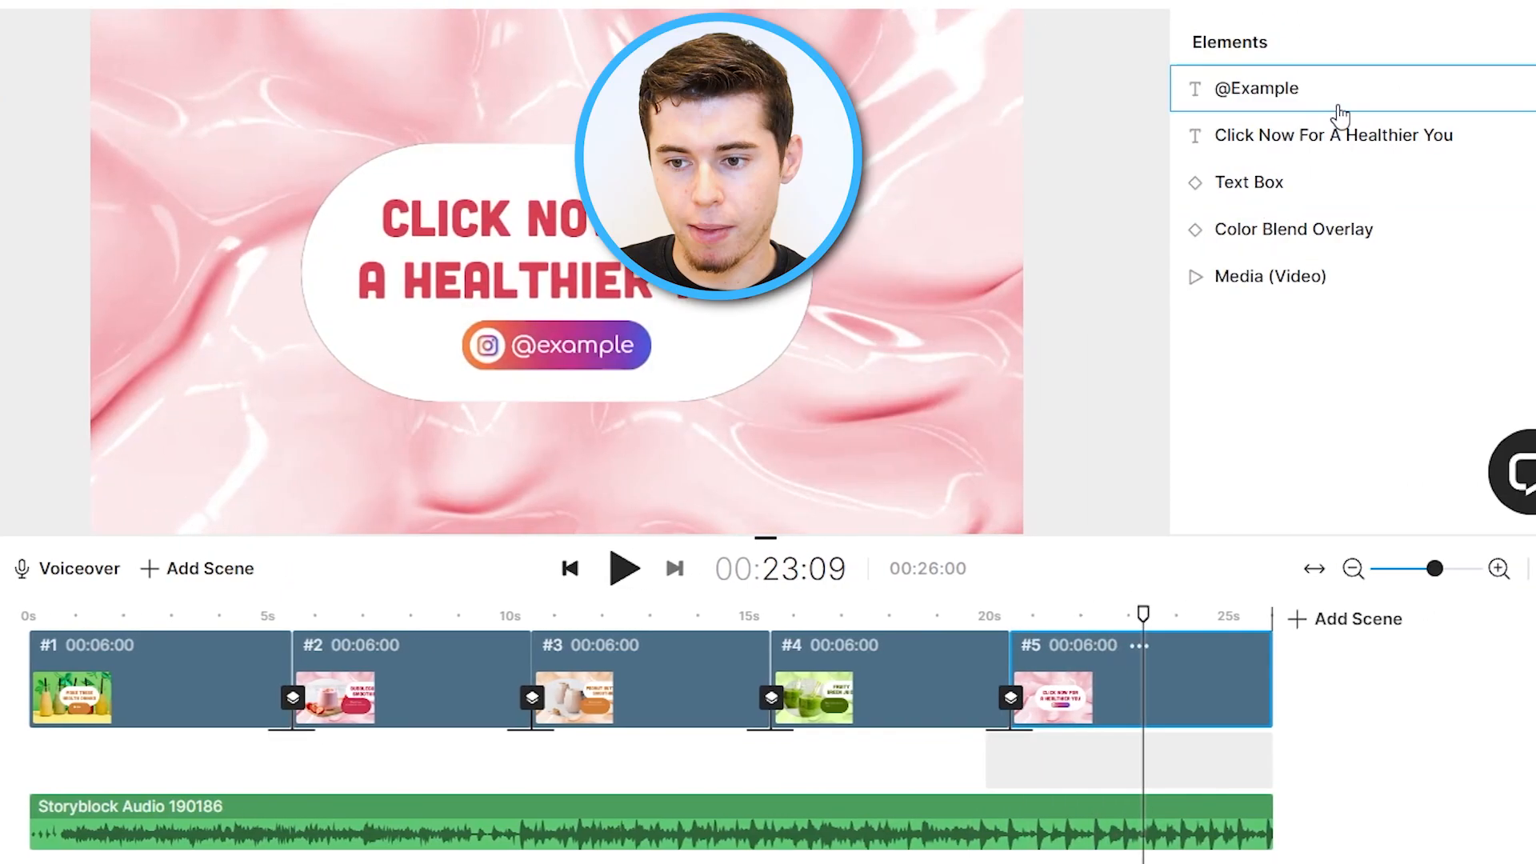
left_click(1388, 100)
double_click(1289, 111)
left_click_drag(1285, 100, 1192, 108)
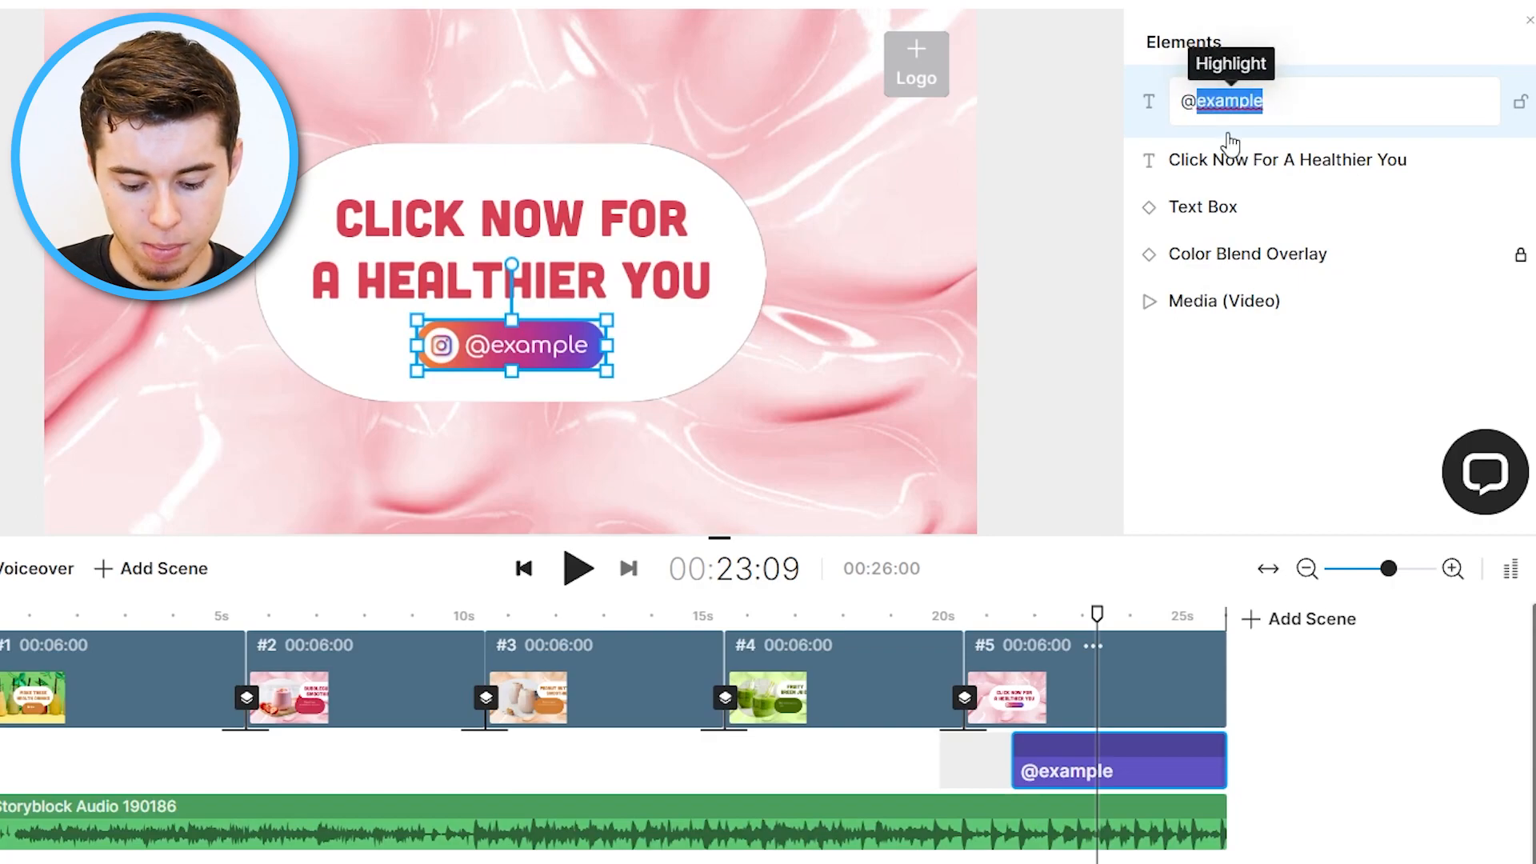
type("yvh25")
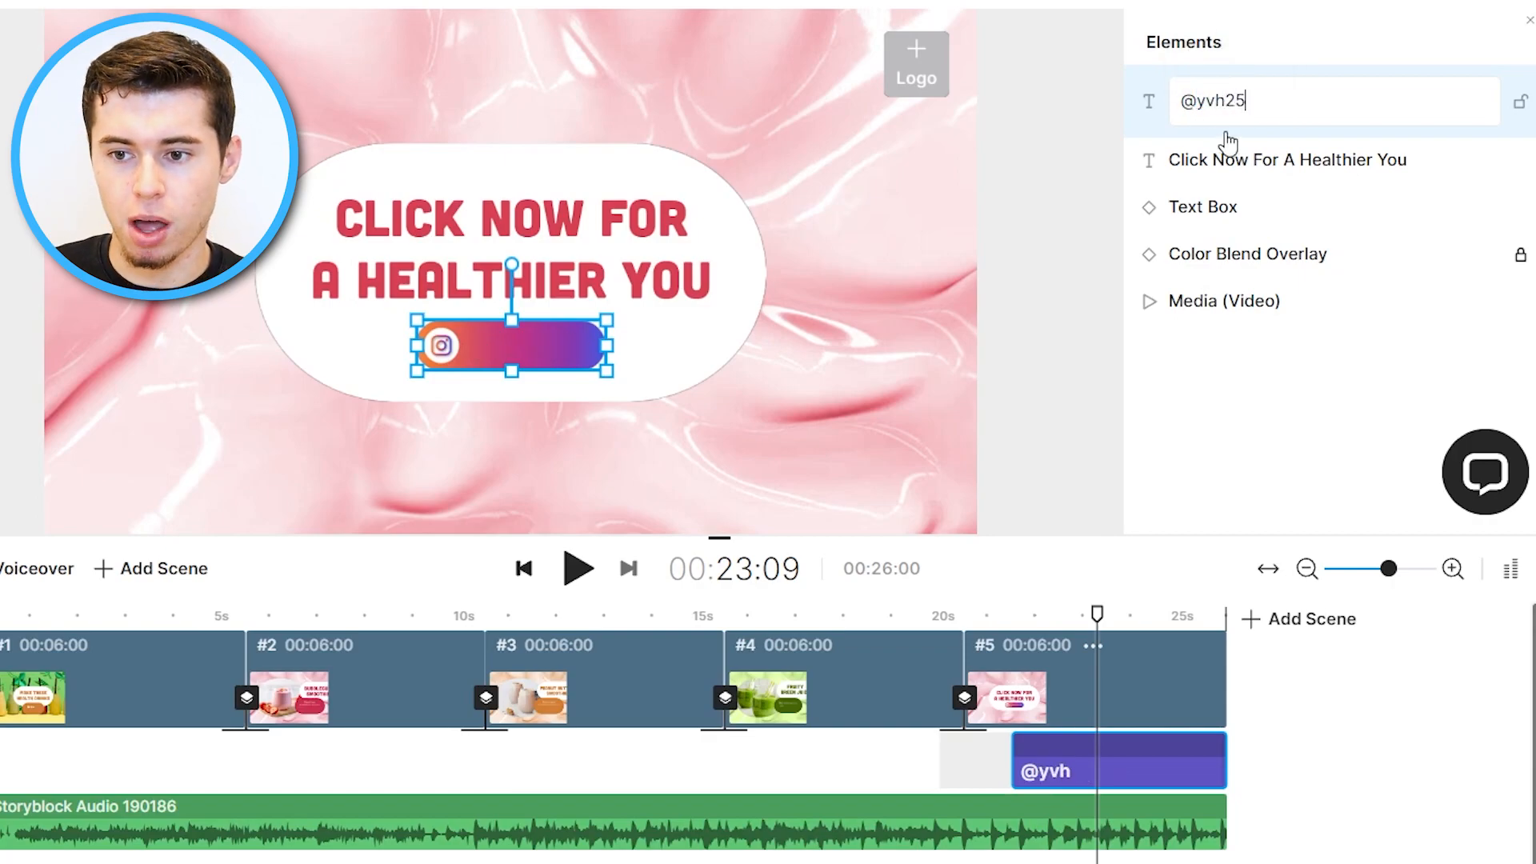
key("Return")
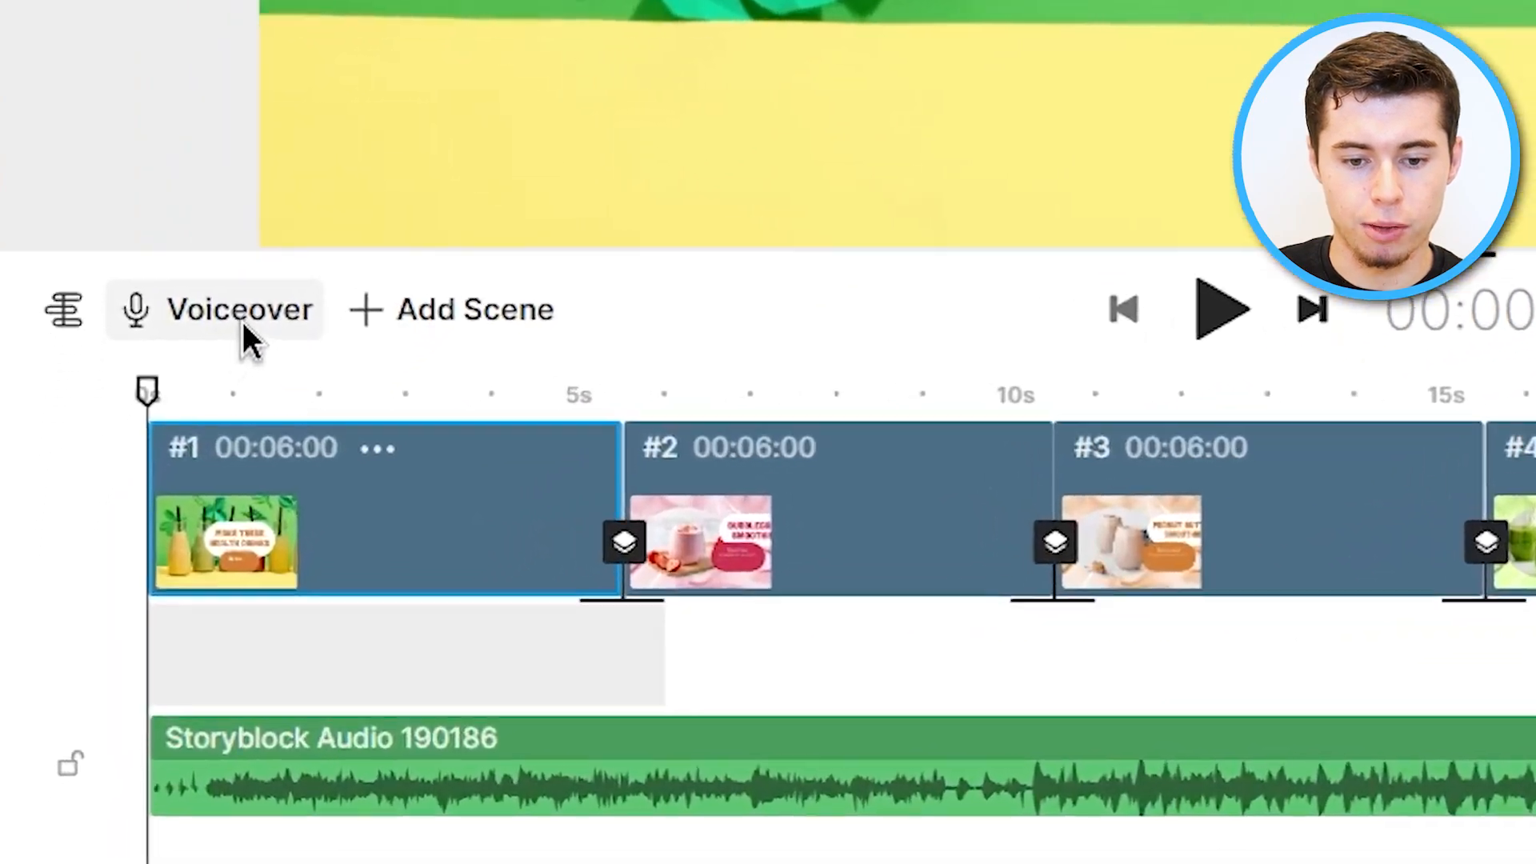
Add an automated text-to-speech voiceover with the Maxwell voice and play the video from the start.
left_click(142, 571)
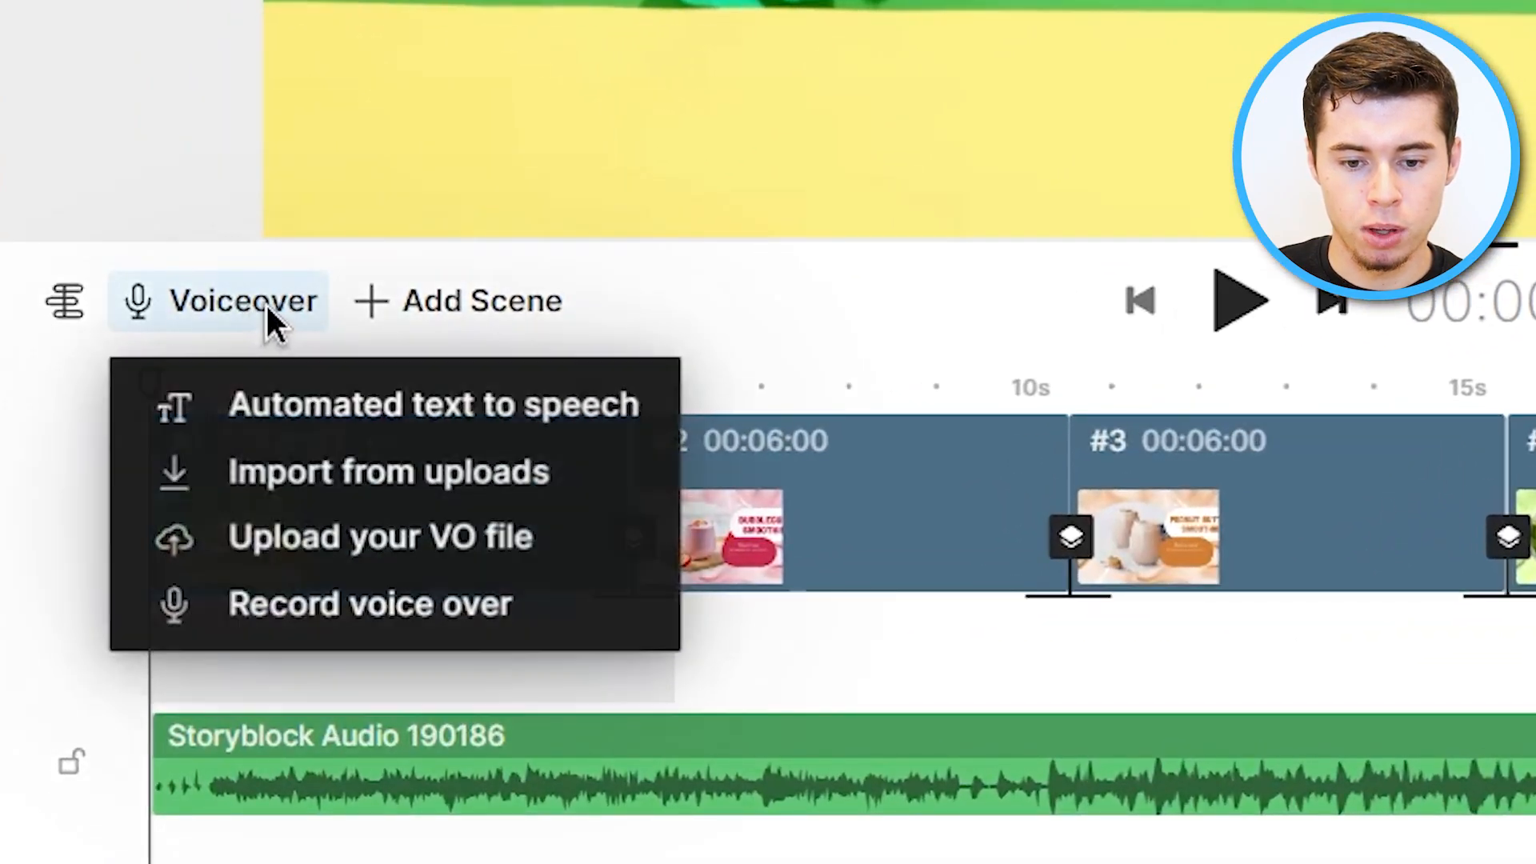
left_click(472, 407)
left_click(477, 595)
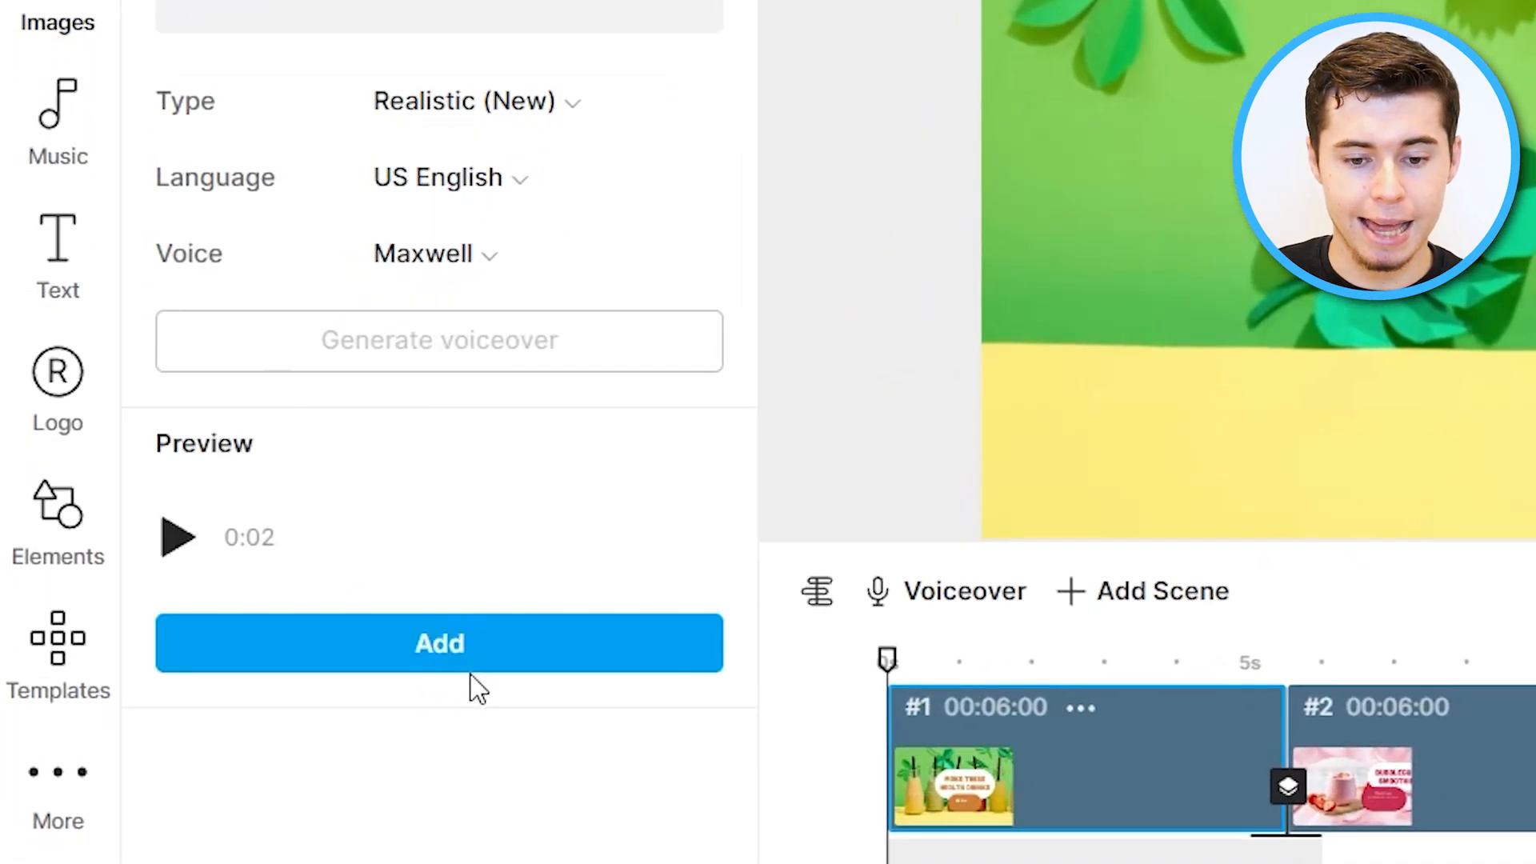
left_click(441, 649)
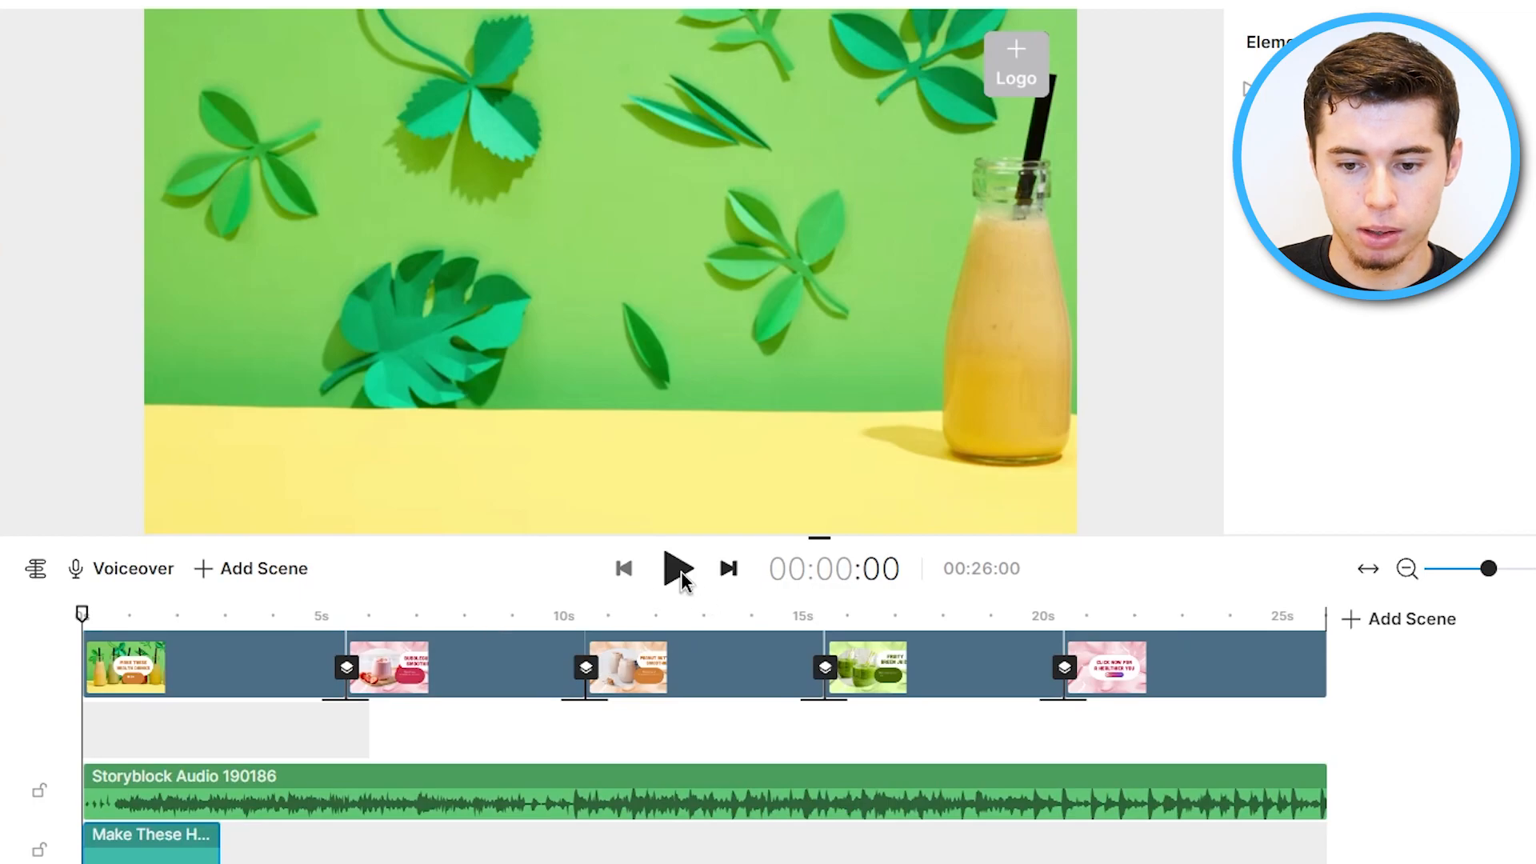
left_click(678, 568)
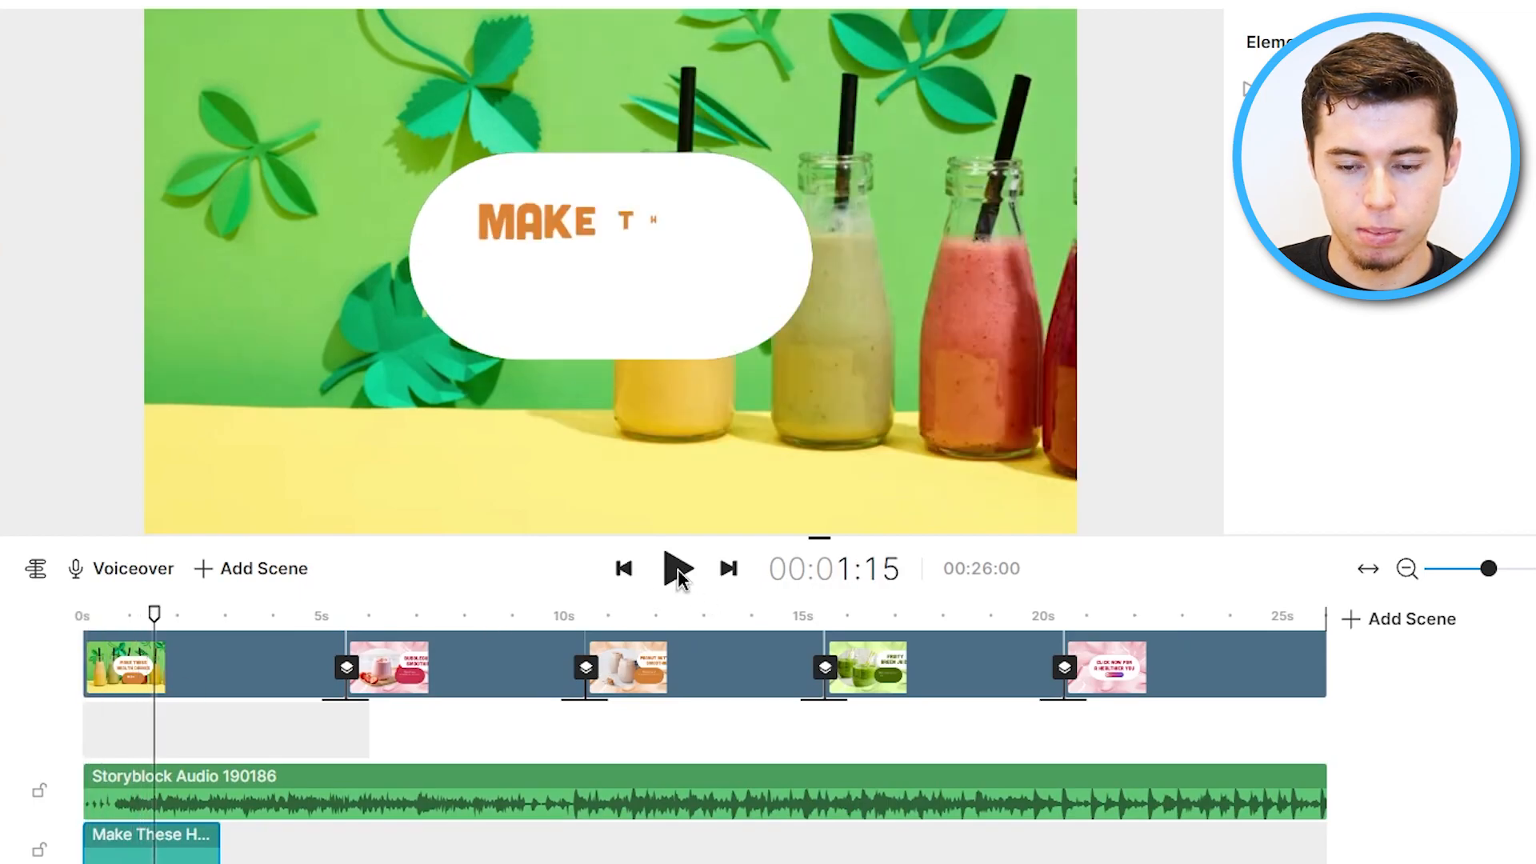
left_click(678, 568)
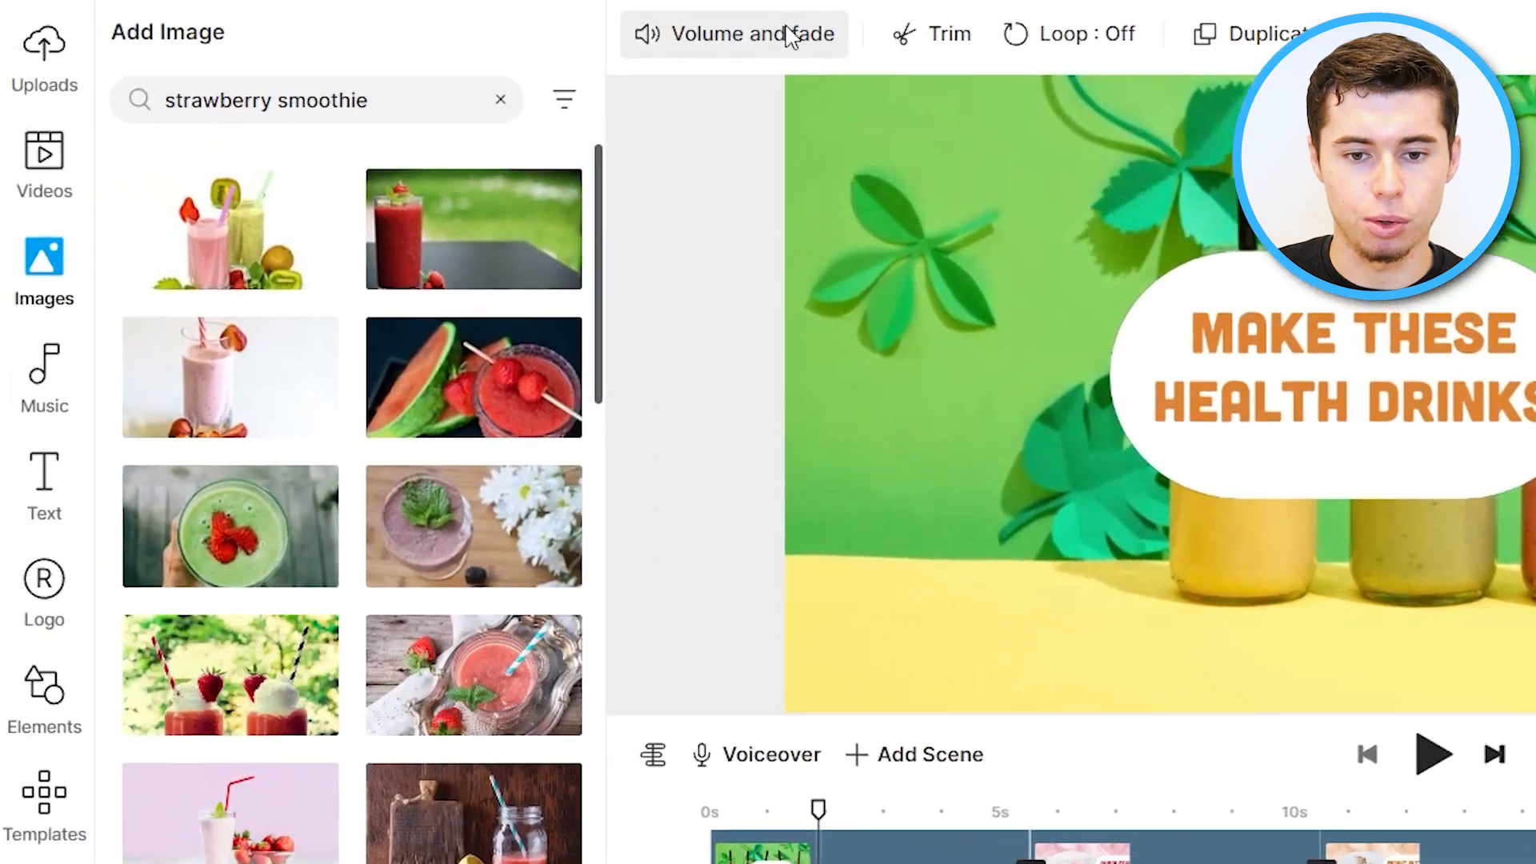
Move the playhead to the start and play the video briefly to preview it.
left_click(788, 35)
left_click_drag(404, 102, 339, 101)
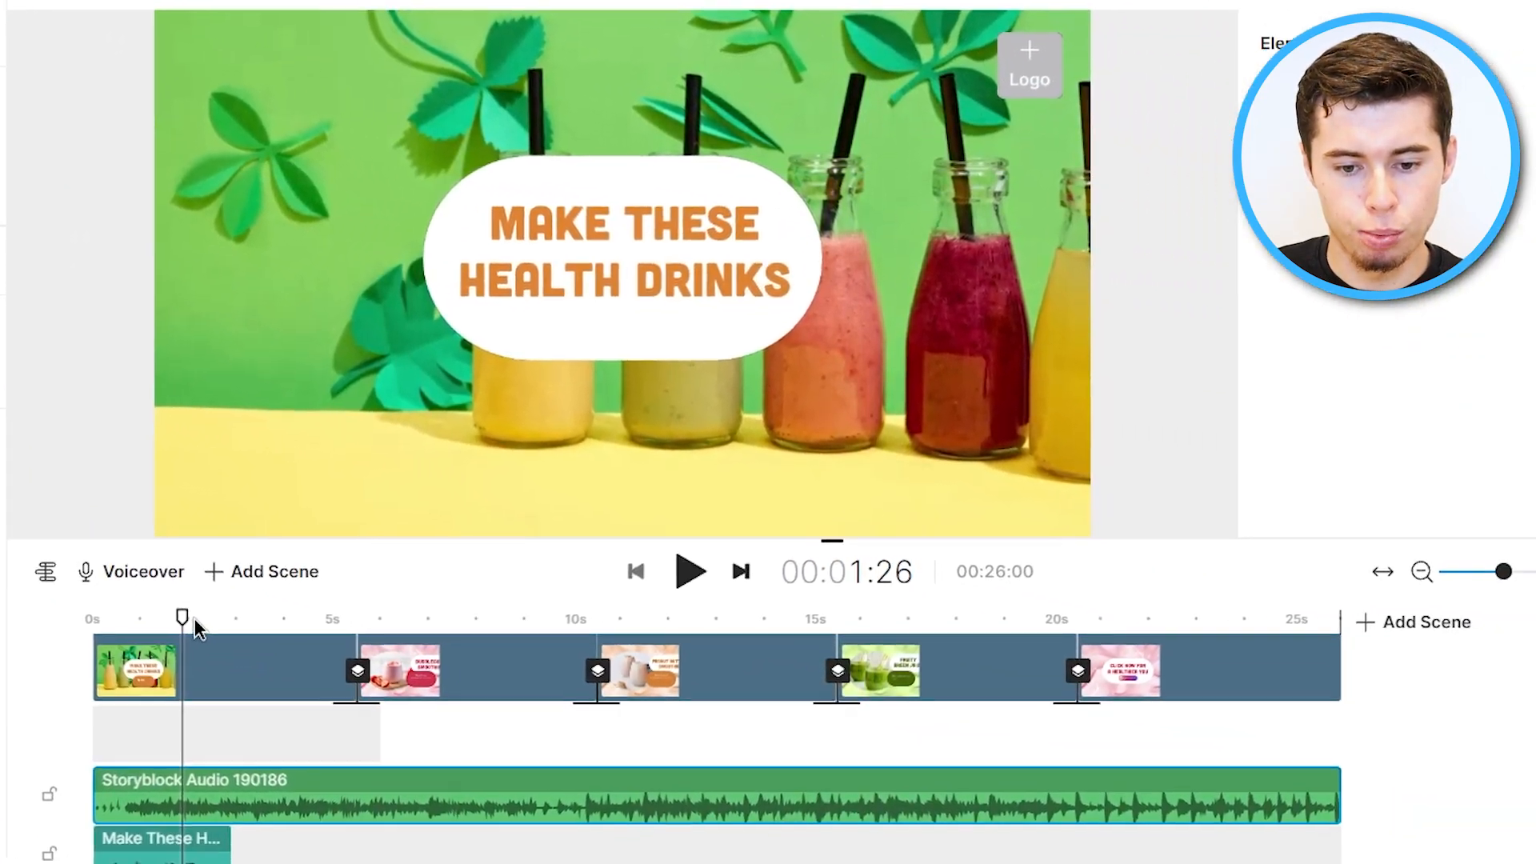
left_click_drag(196, 628, 66, 603)
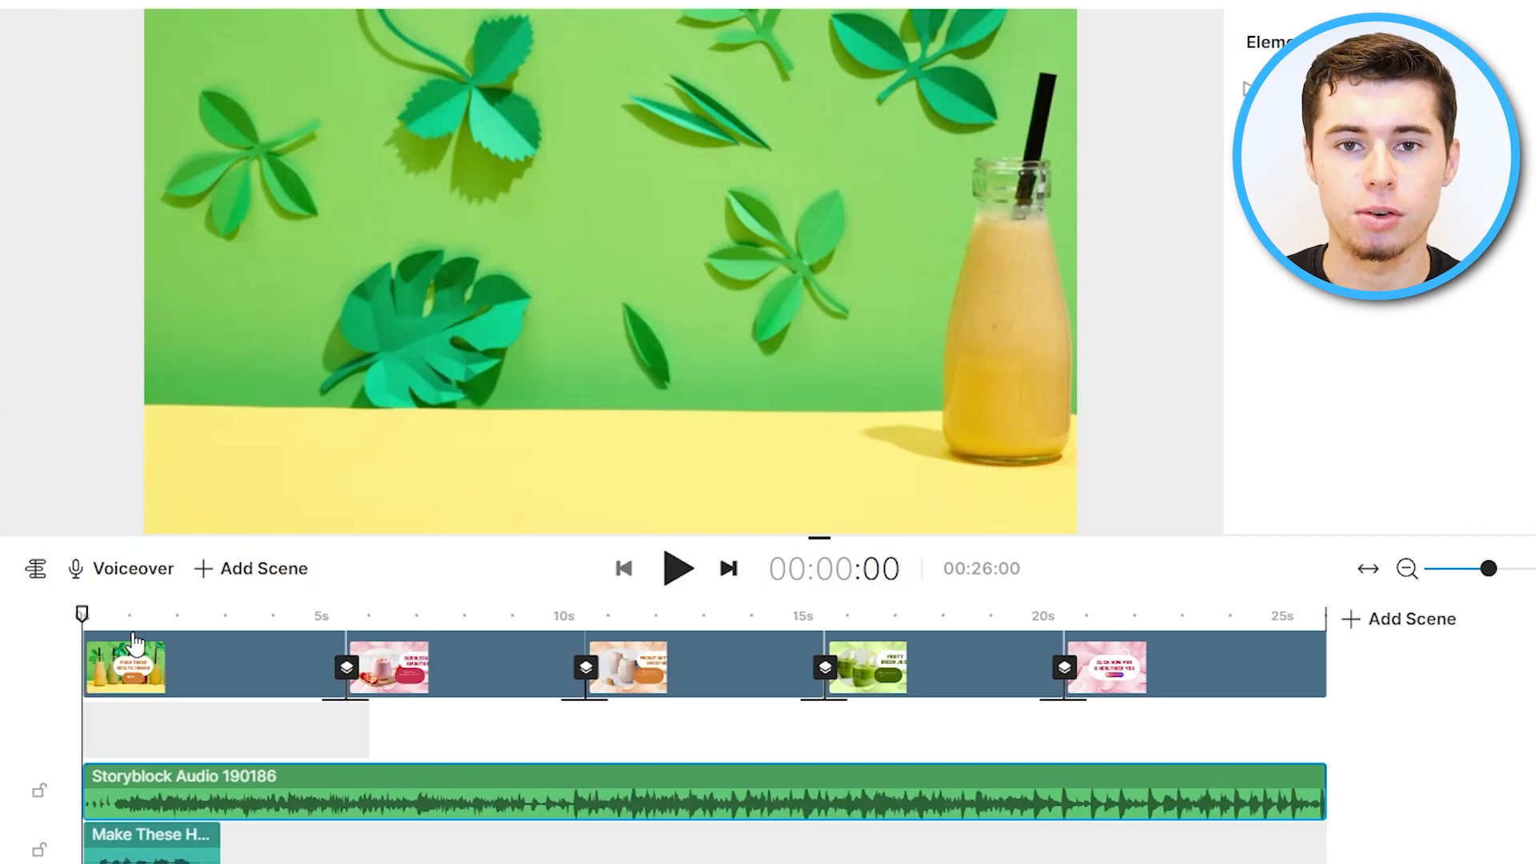
left_click(680, 569)
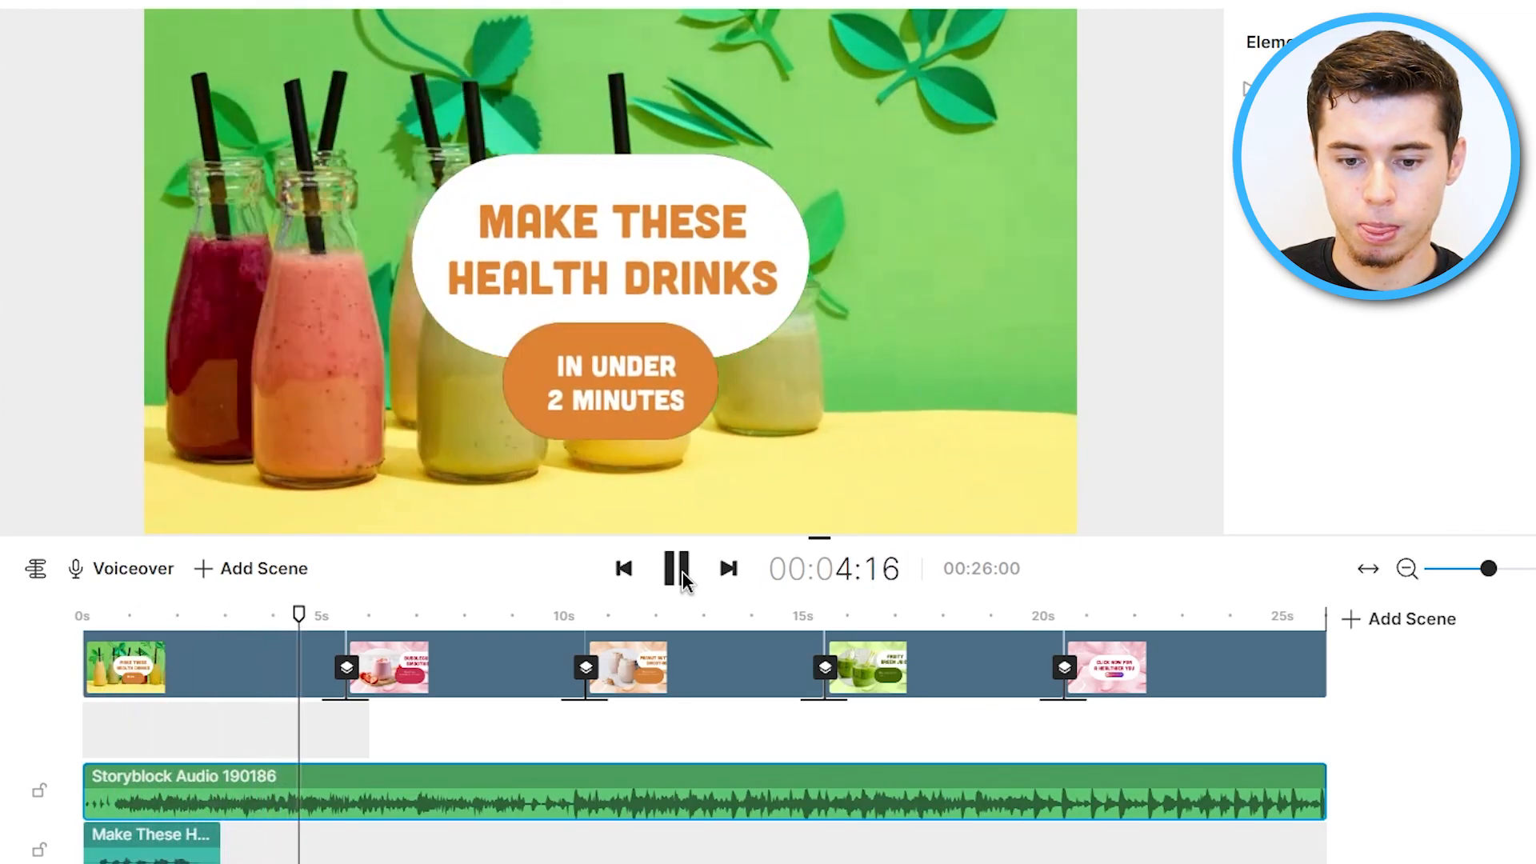
left_click(678, 569)
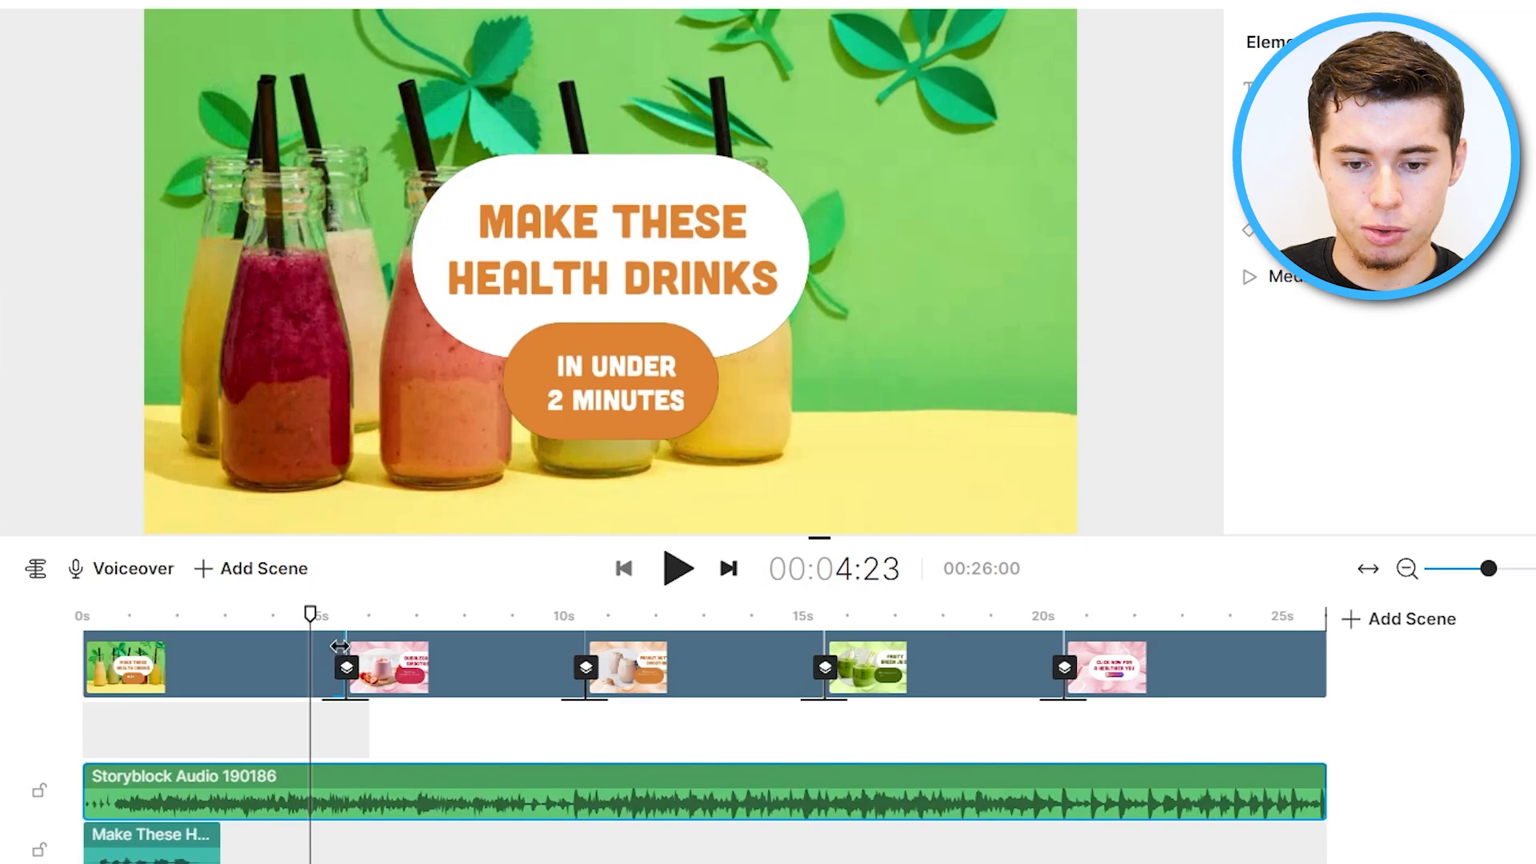
Shorten the first scene by trimming its end, and play the preview from there.
left_click_drag(340, 646, 285, 647)
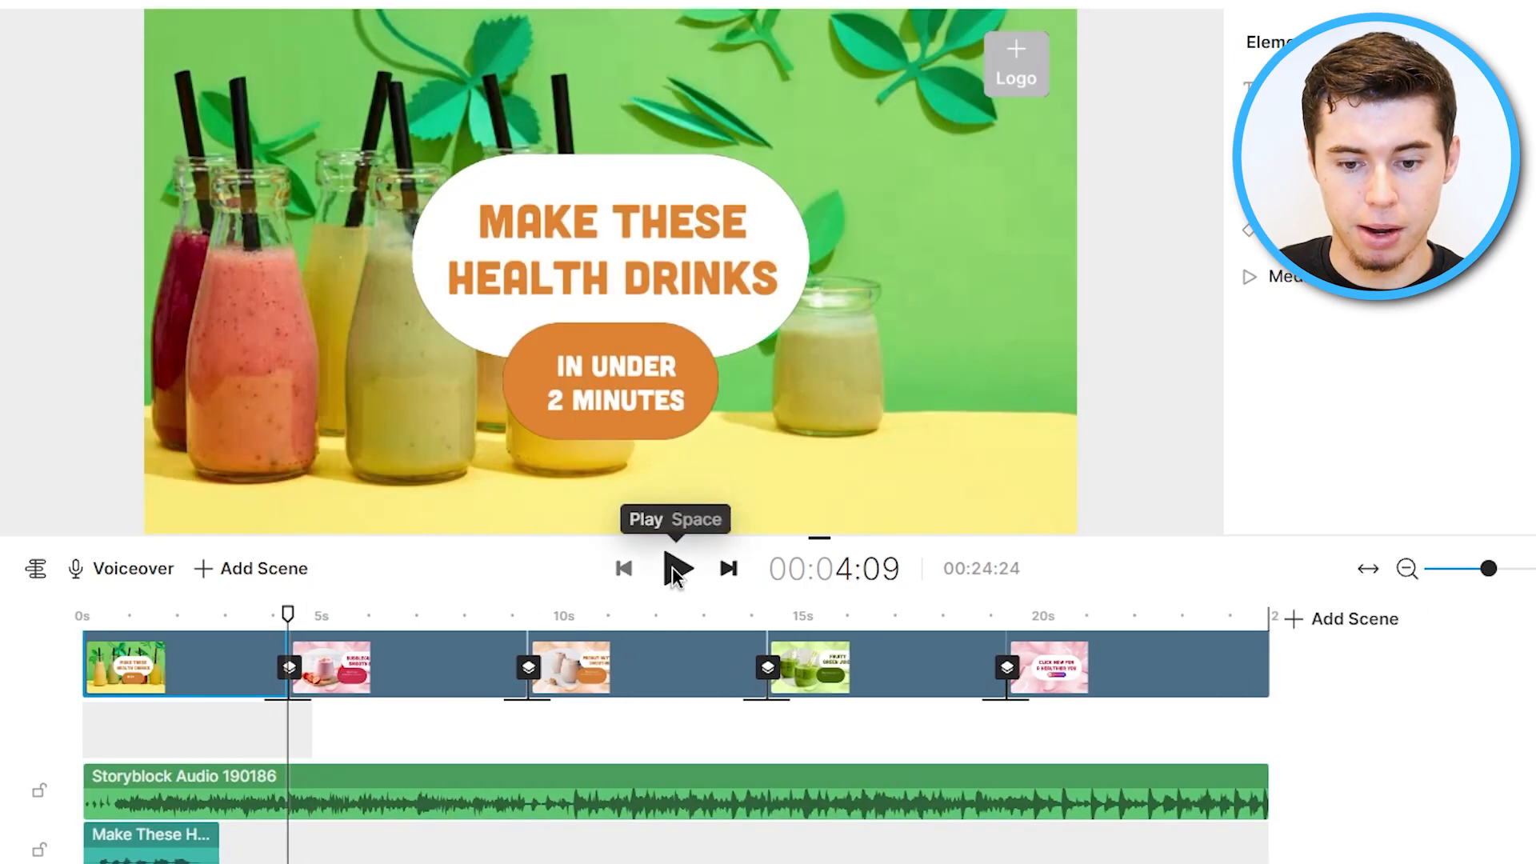
left_click(673, 568)
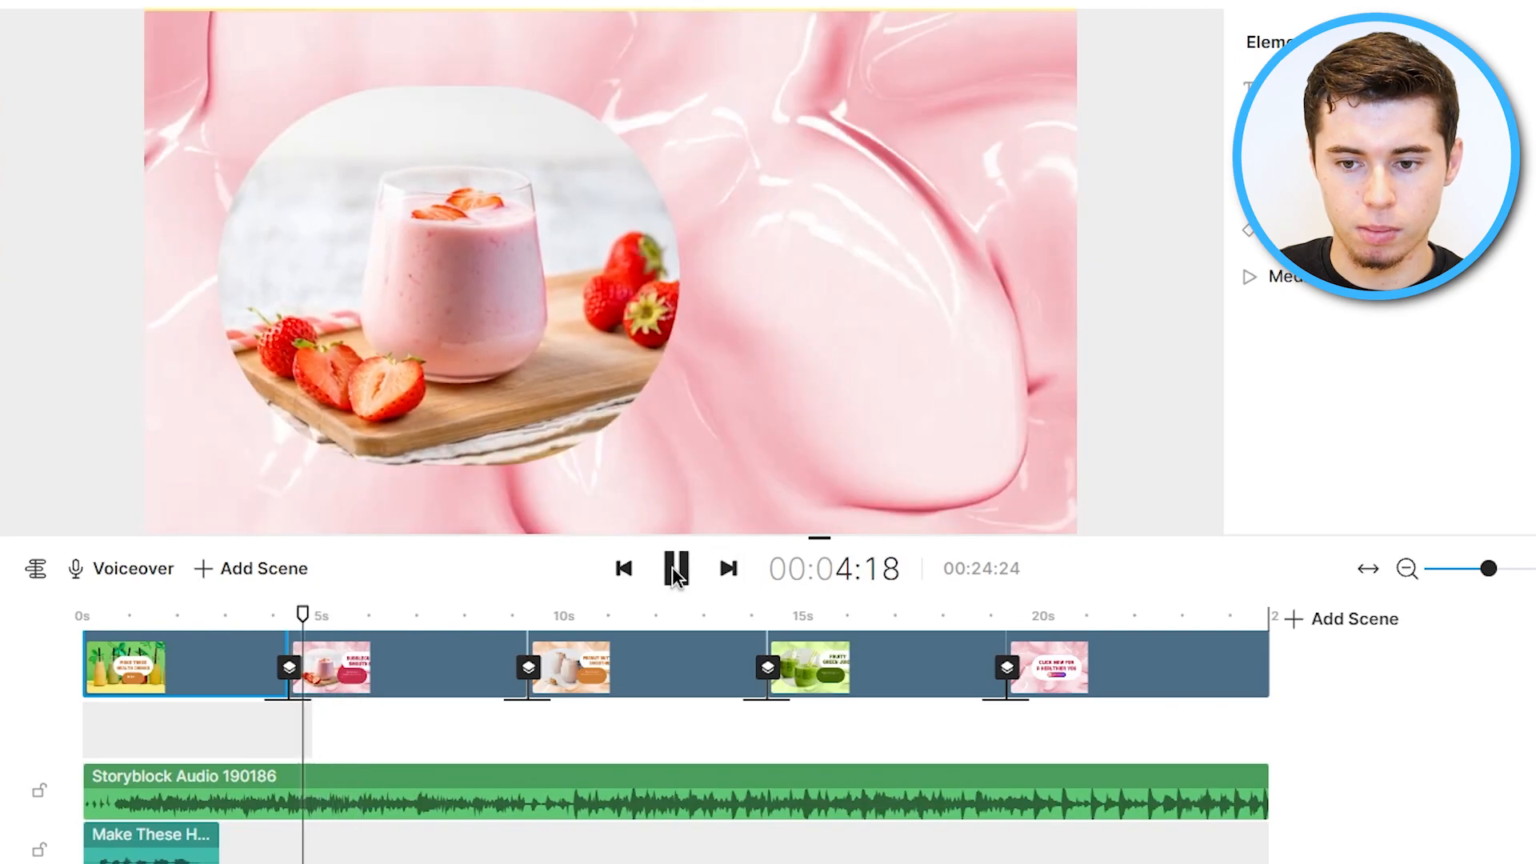
left_click(673, 568)
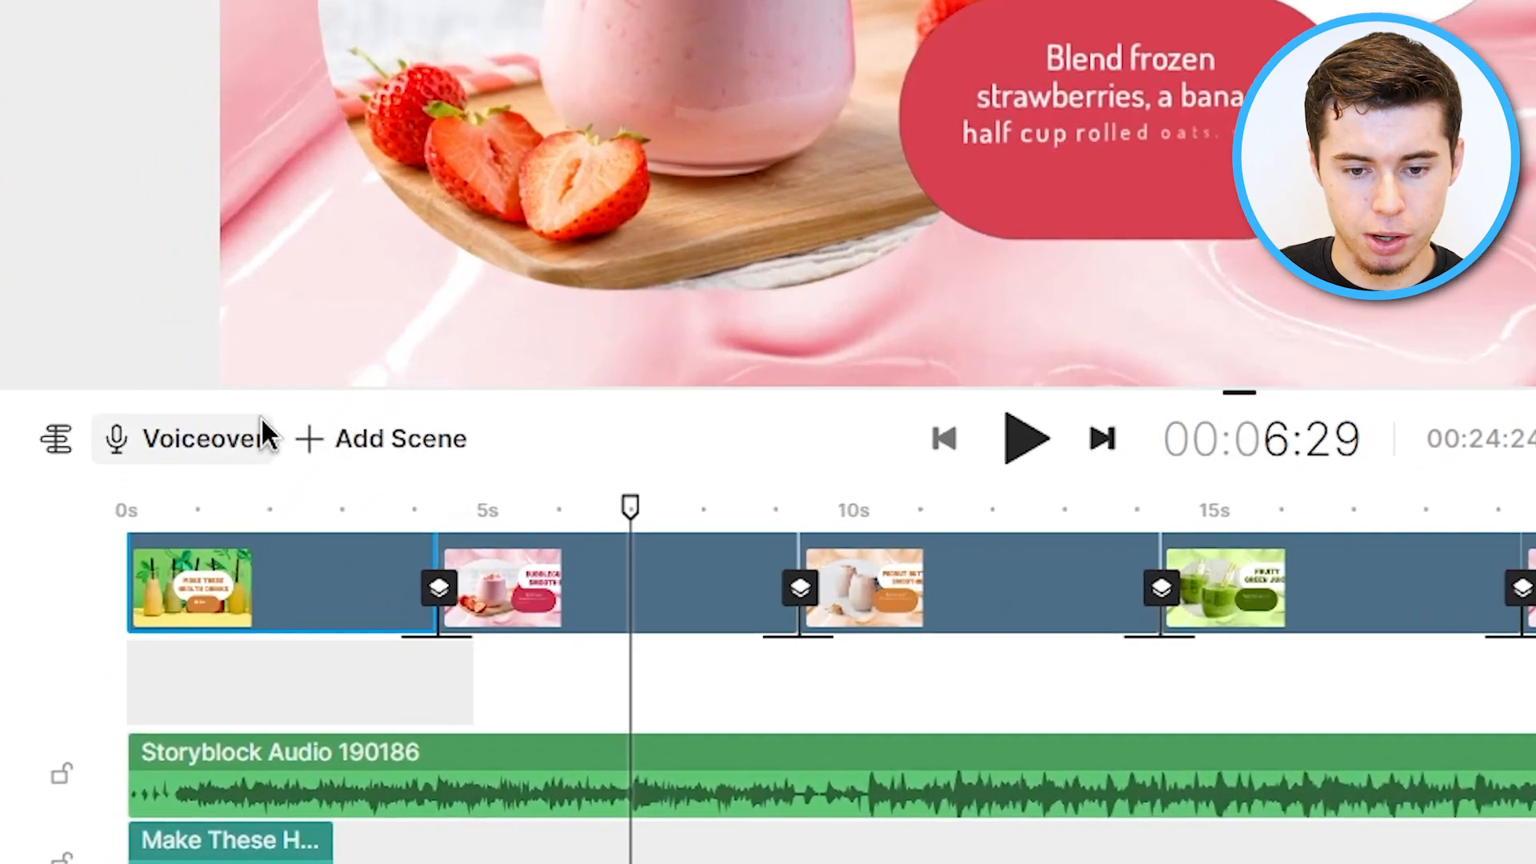
Open the template library and start the Keto Basics template in Portrait (9:16) format.
left_click(134, 576)
left_click(284, 460)
left_click(312, 588)
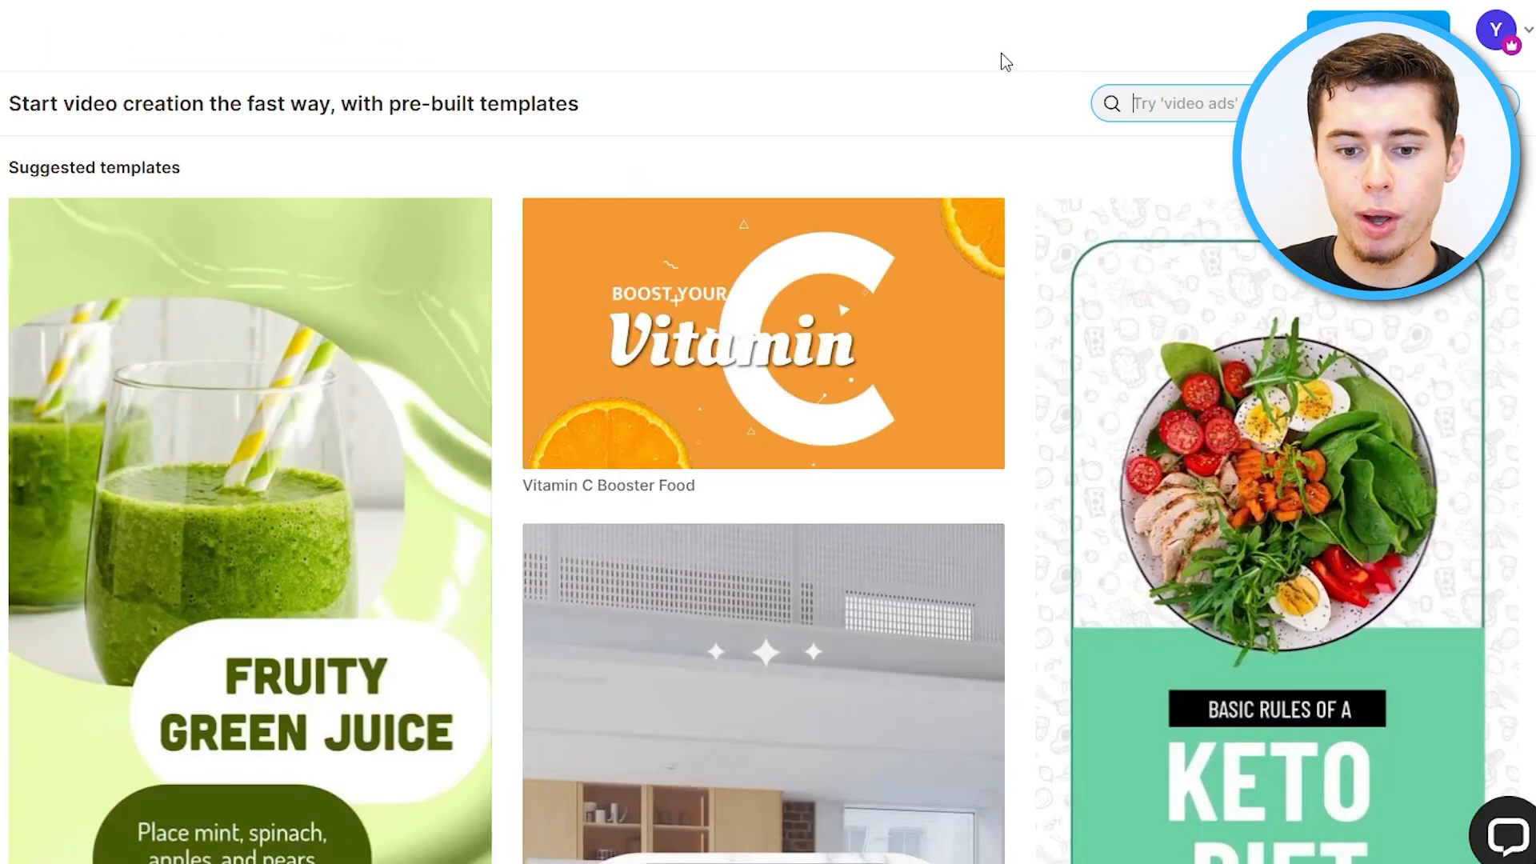
scroll(1193, 487, "down", 5)
scroll(1192, 487, "up", 3)
scroll(1293, 573, "down", 2)
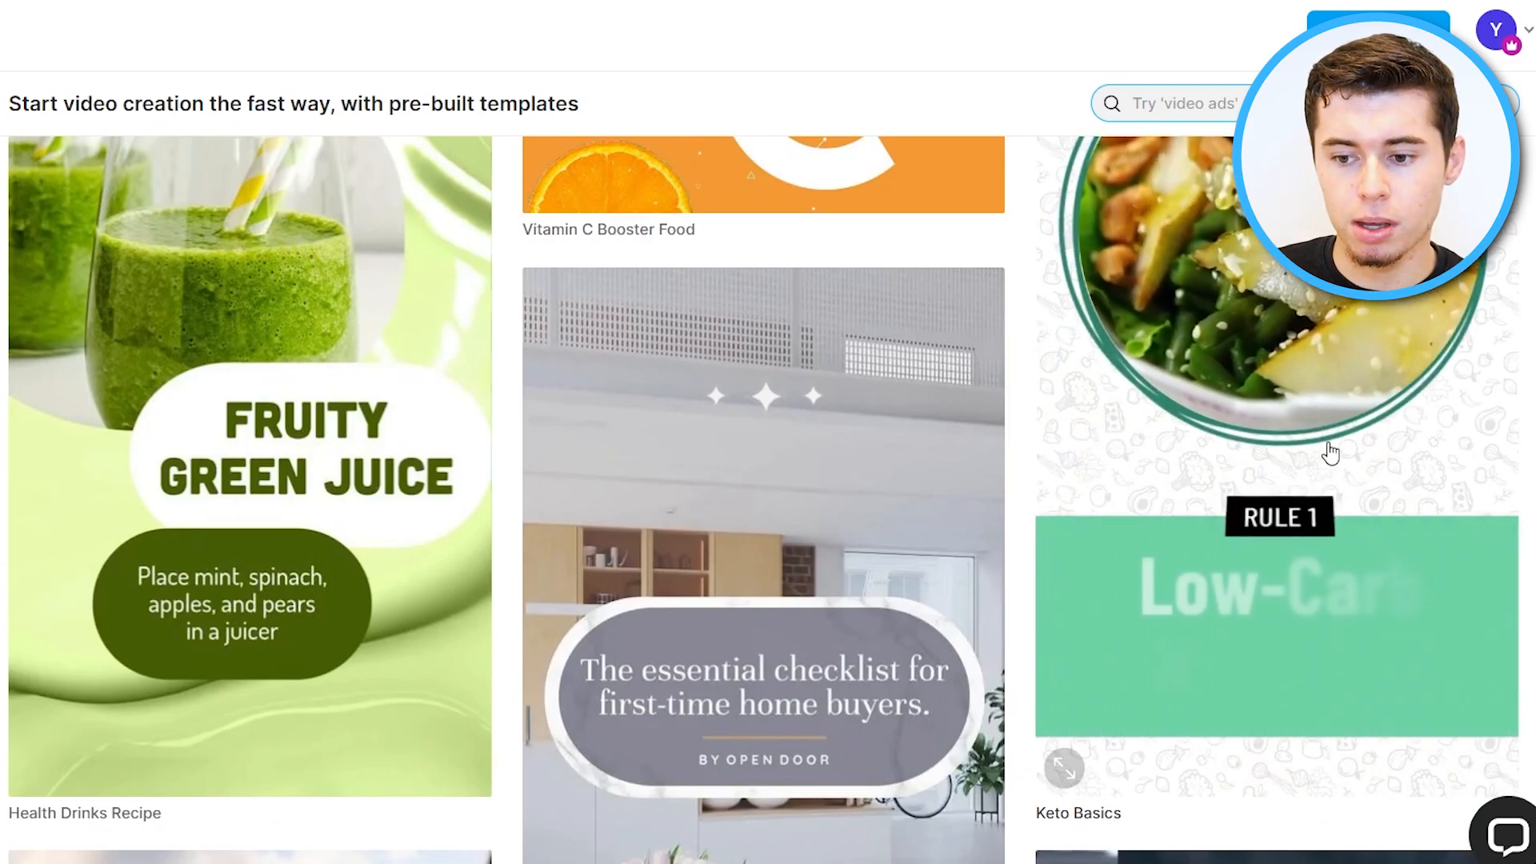
left_click(1304, 412)
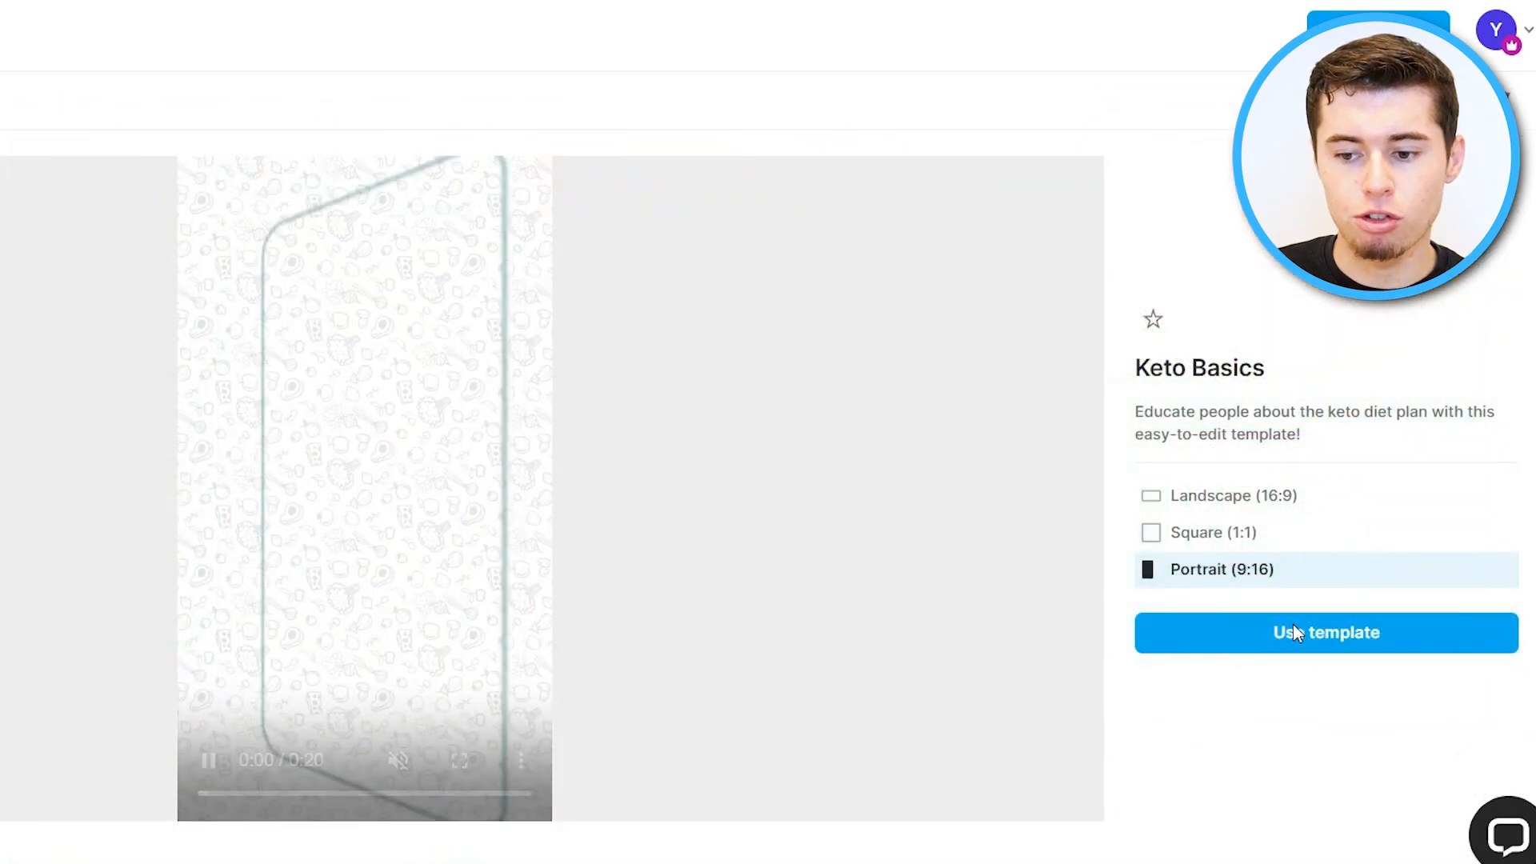
left_click(1317, 642)
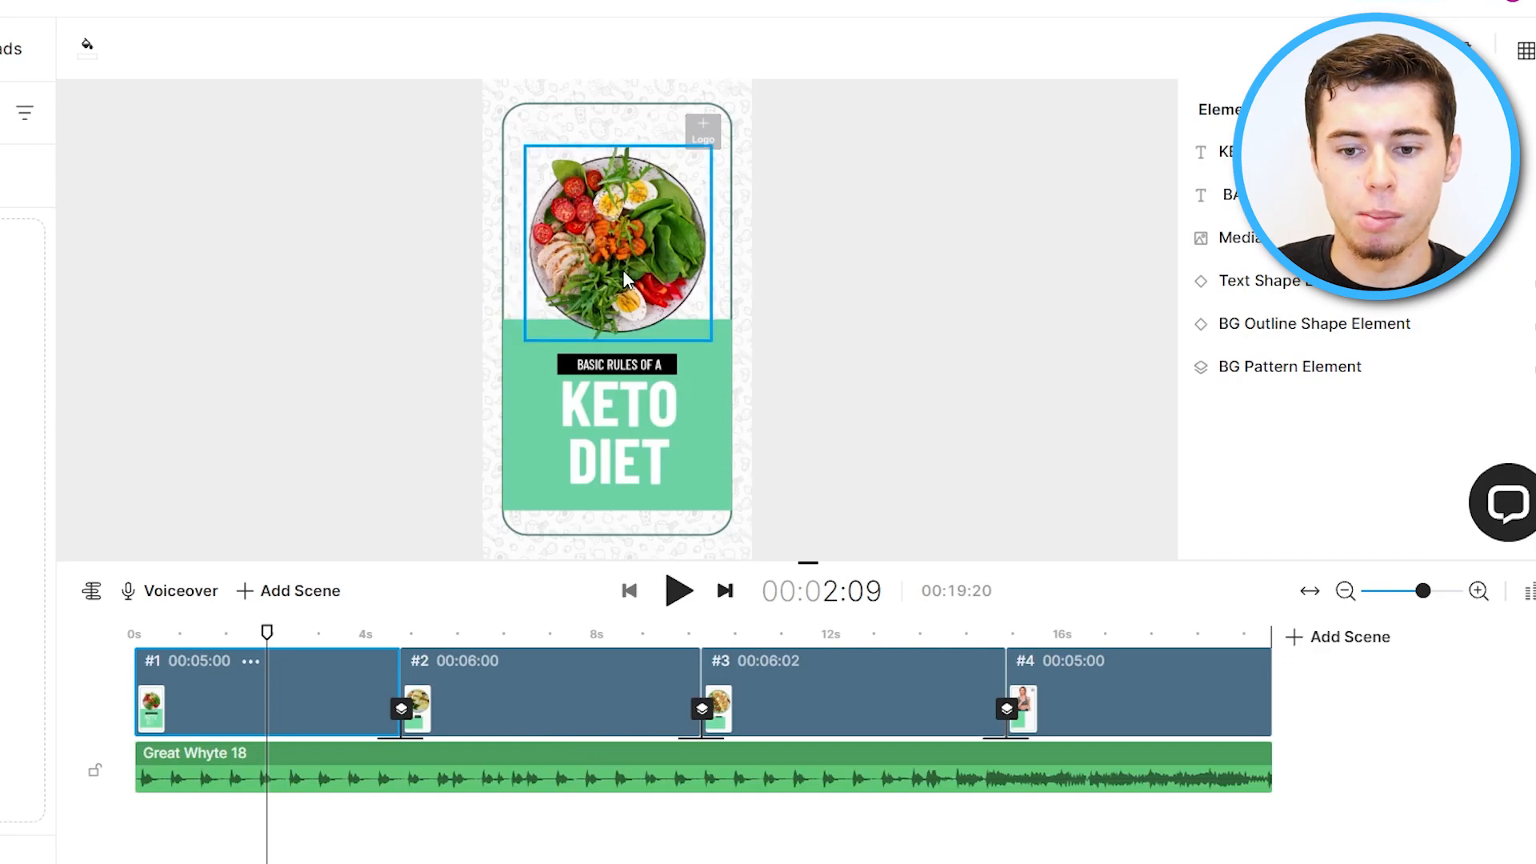
Change the title text KETO DIET to VEGAN DIET.
left_click(595, 254)
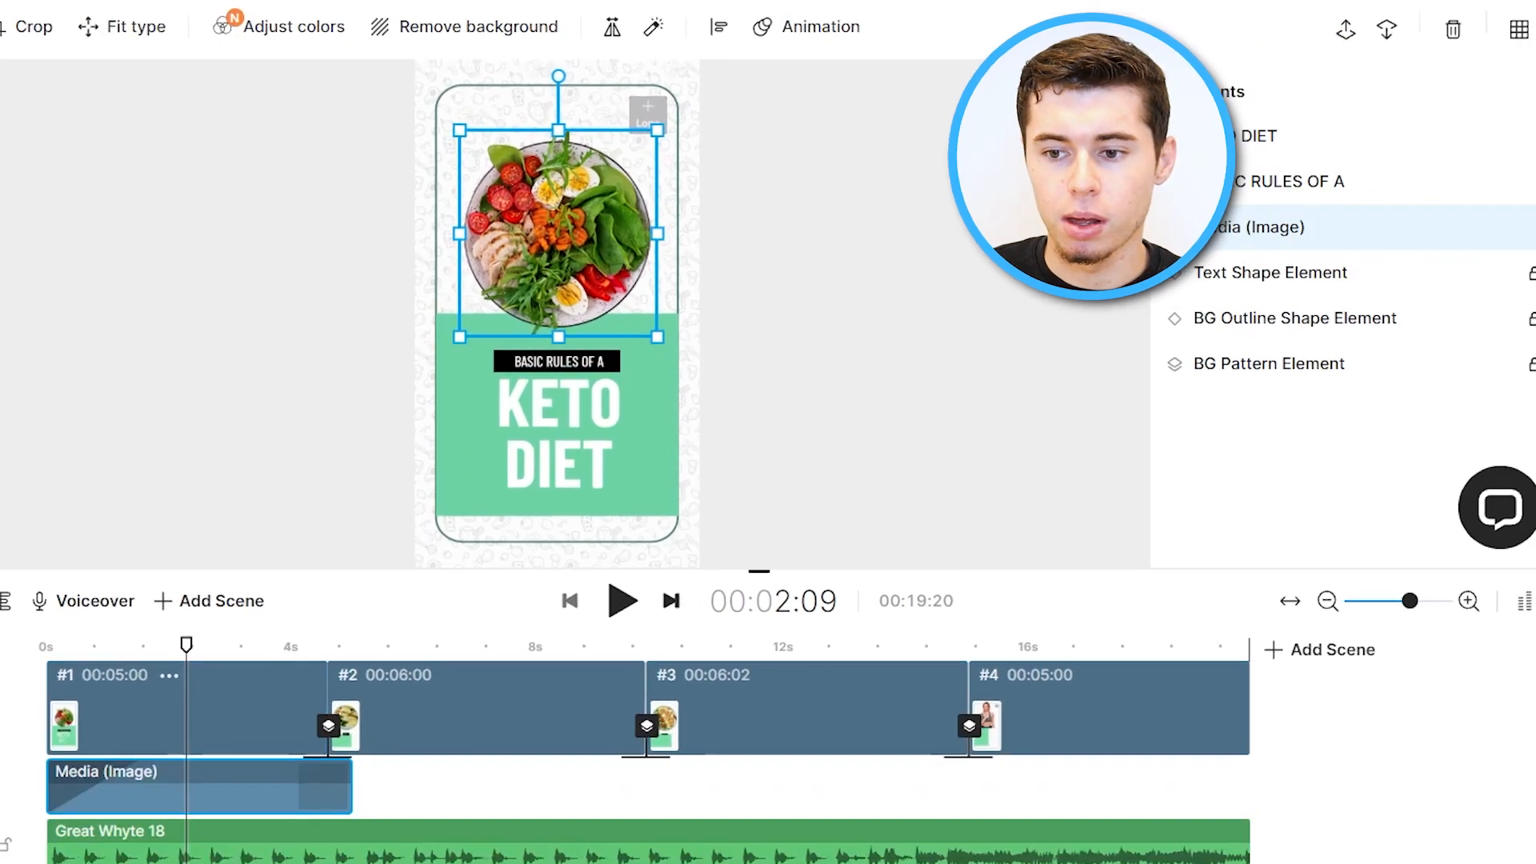
left_click(1249, 140)
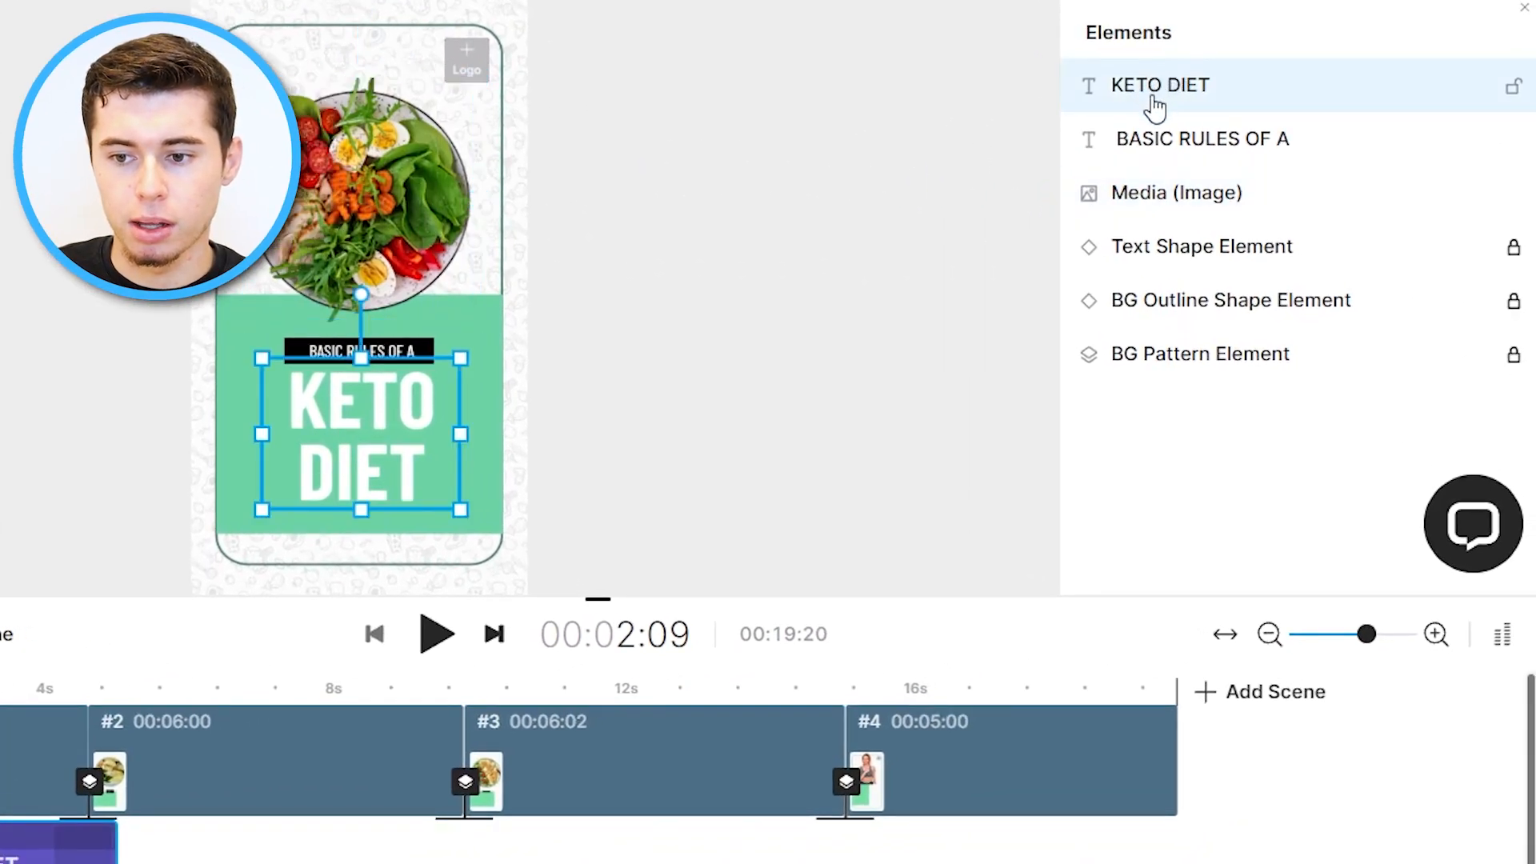
double_click(1154, 100)
left_click_drag(1176, 100, 1078, 102)
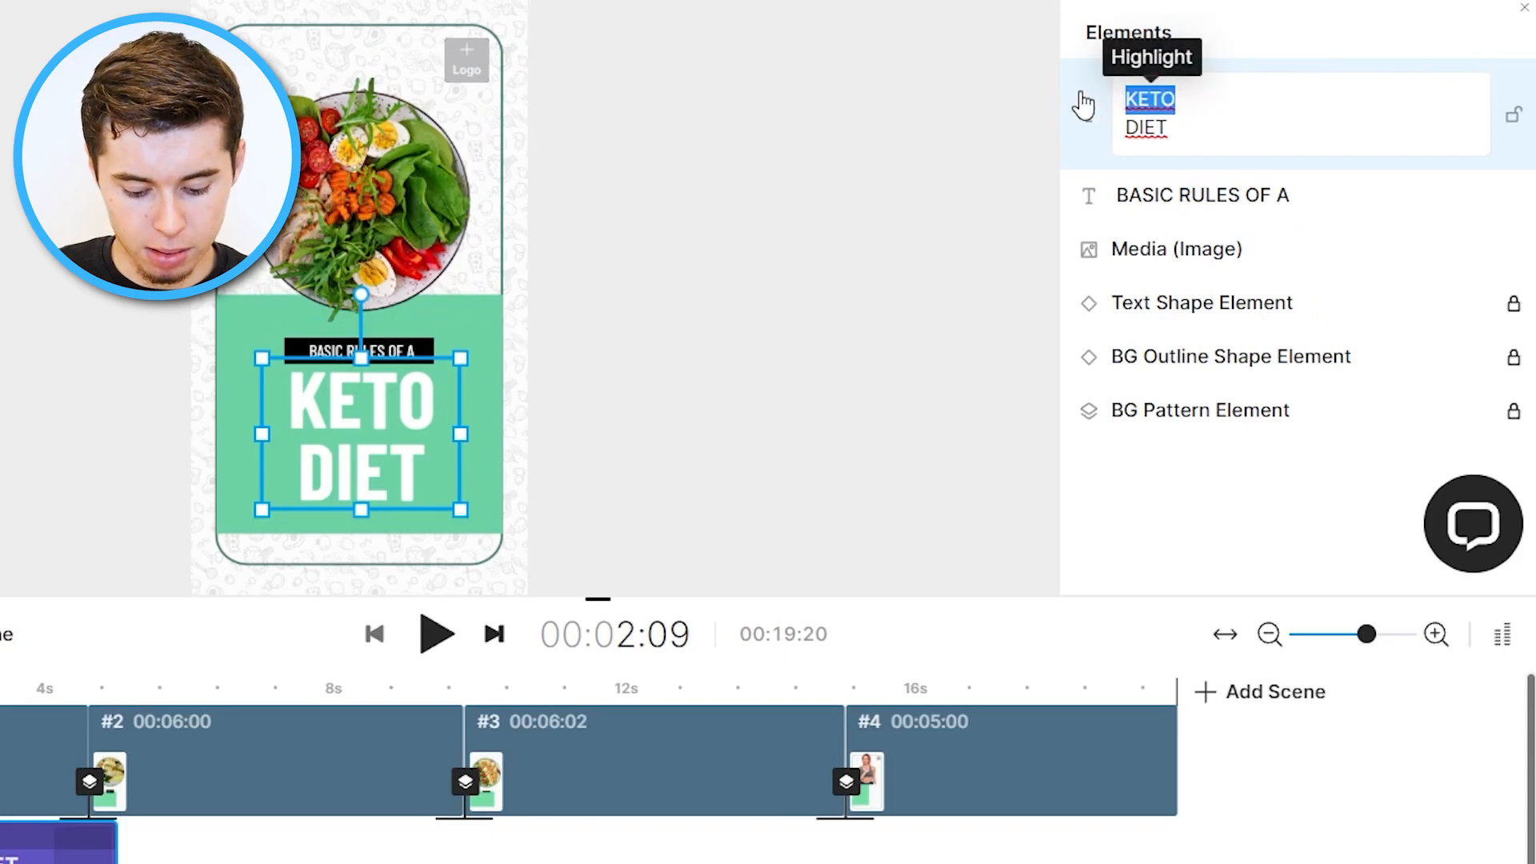
type("VEGAN")
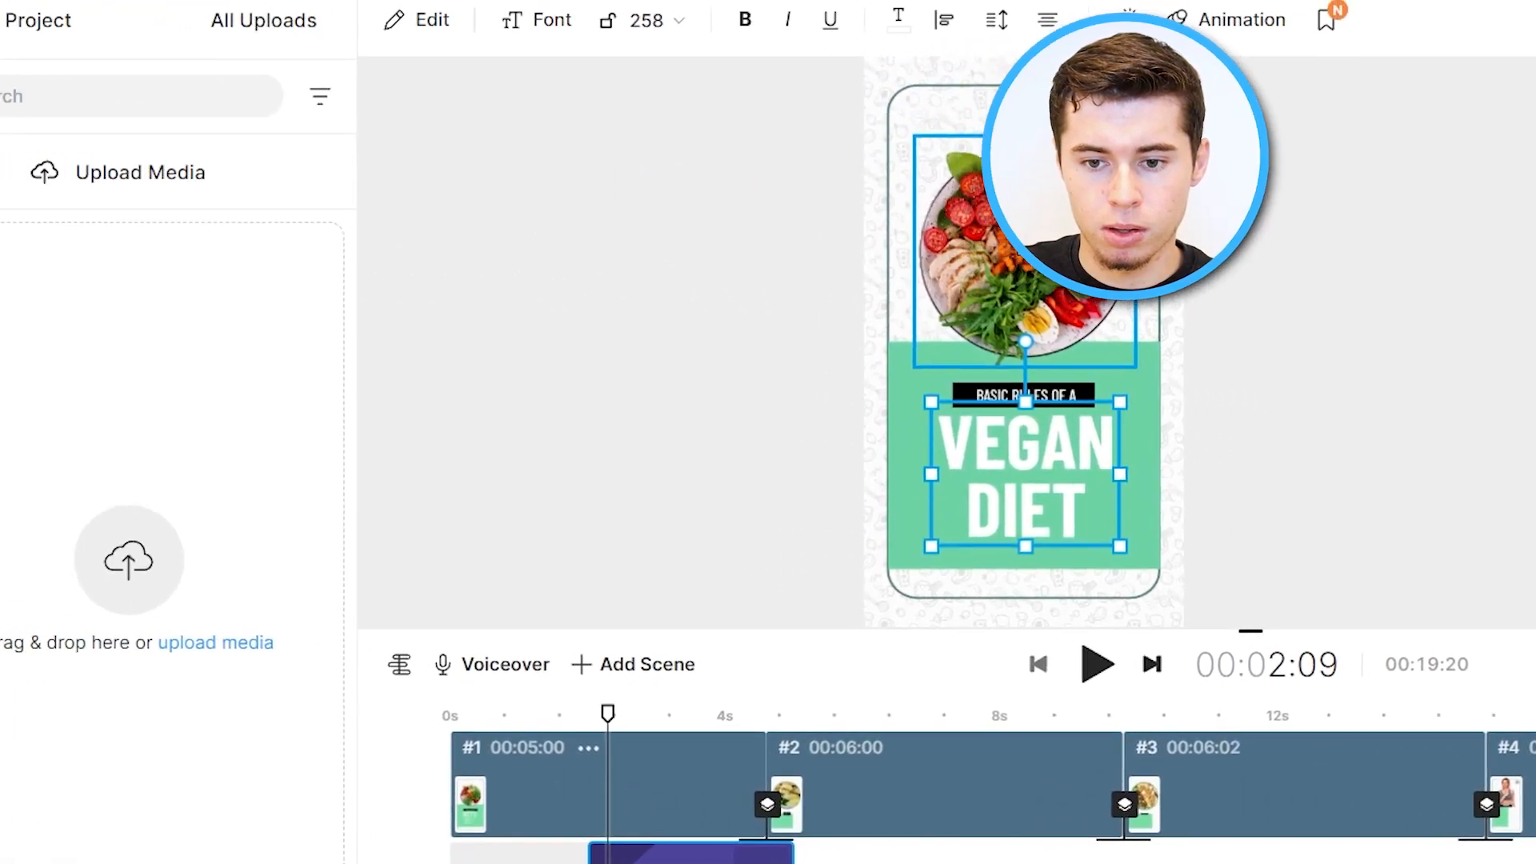
Search the stock images for VEGAN.
left_click(352, 181)
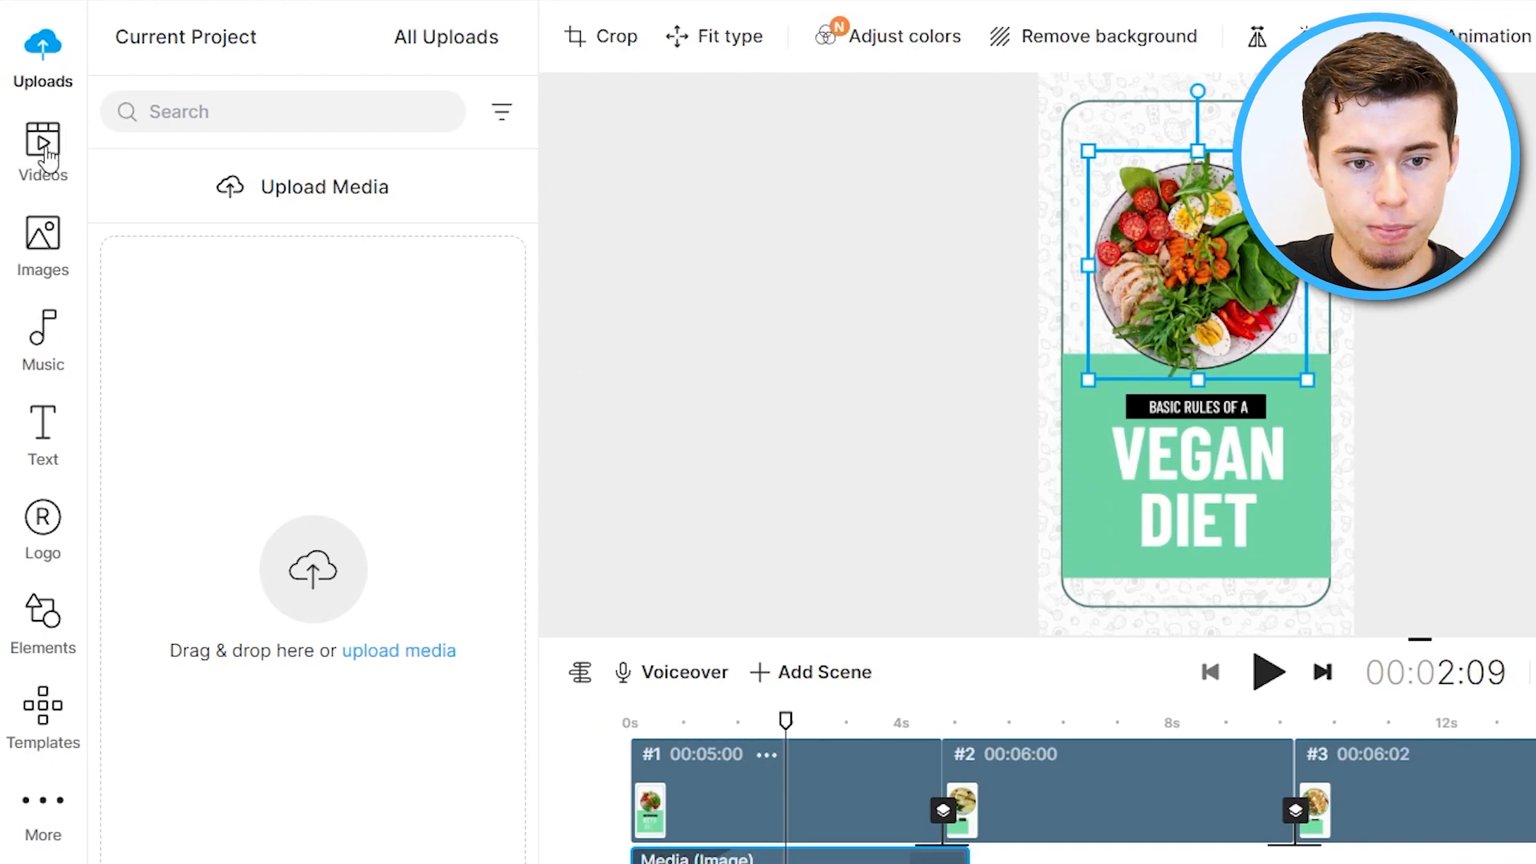
left_click(48, 238)
type("VEGAN")
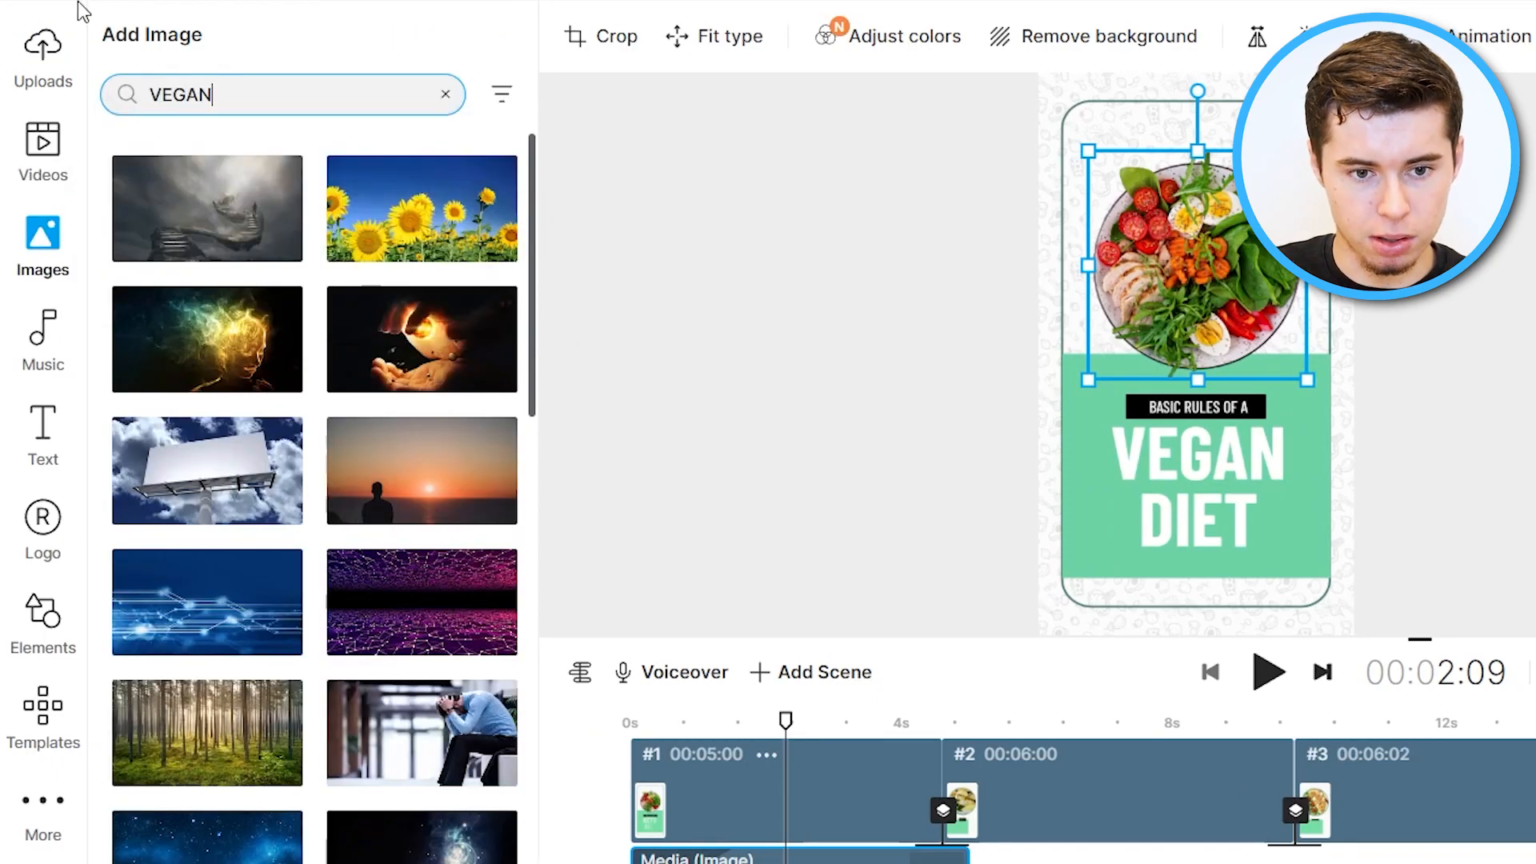
key("Return")
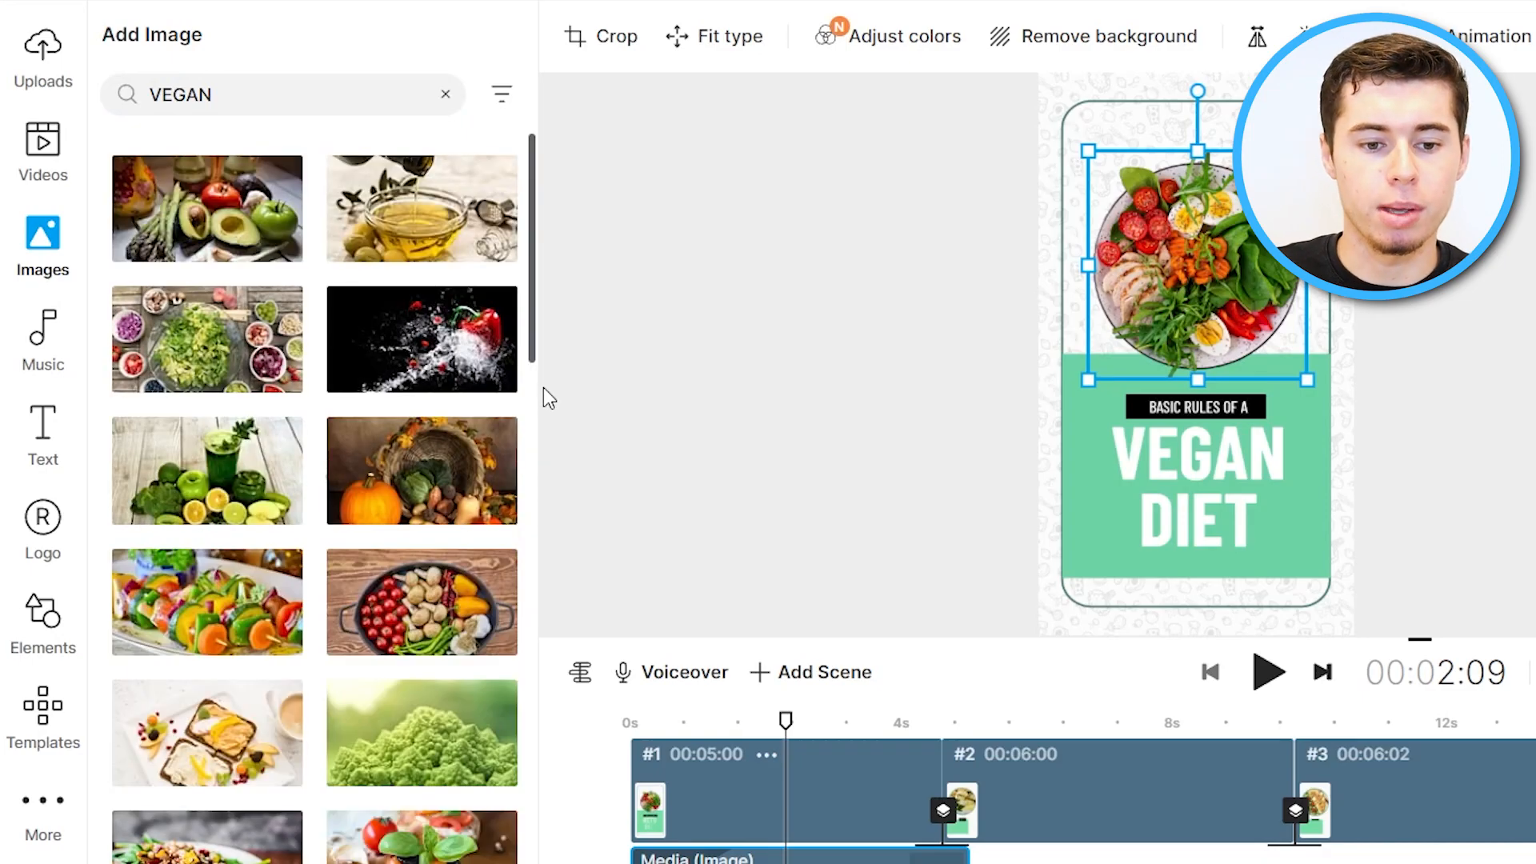
Replace the salad photo in the first scene with the avocado and vegetables image.
left_click_drag(232, 223, 1139, 217)
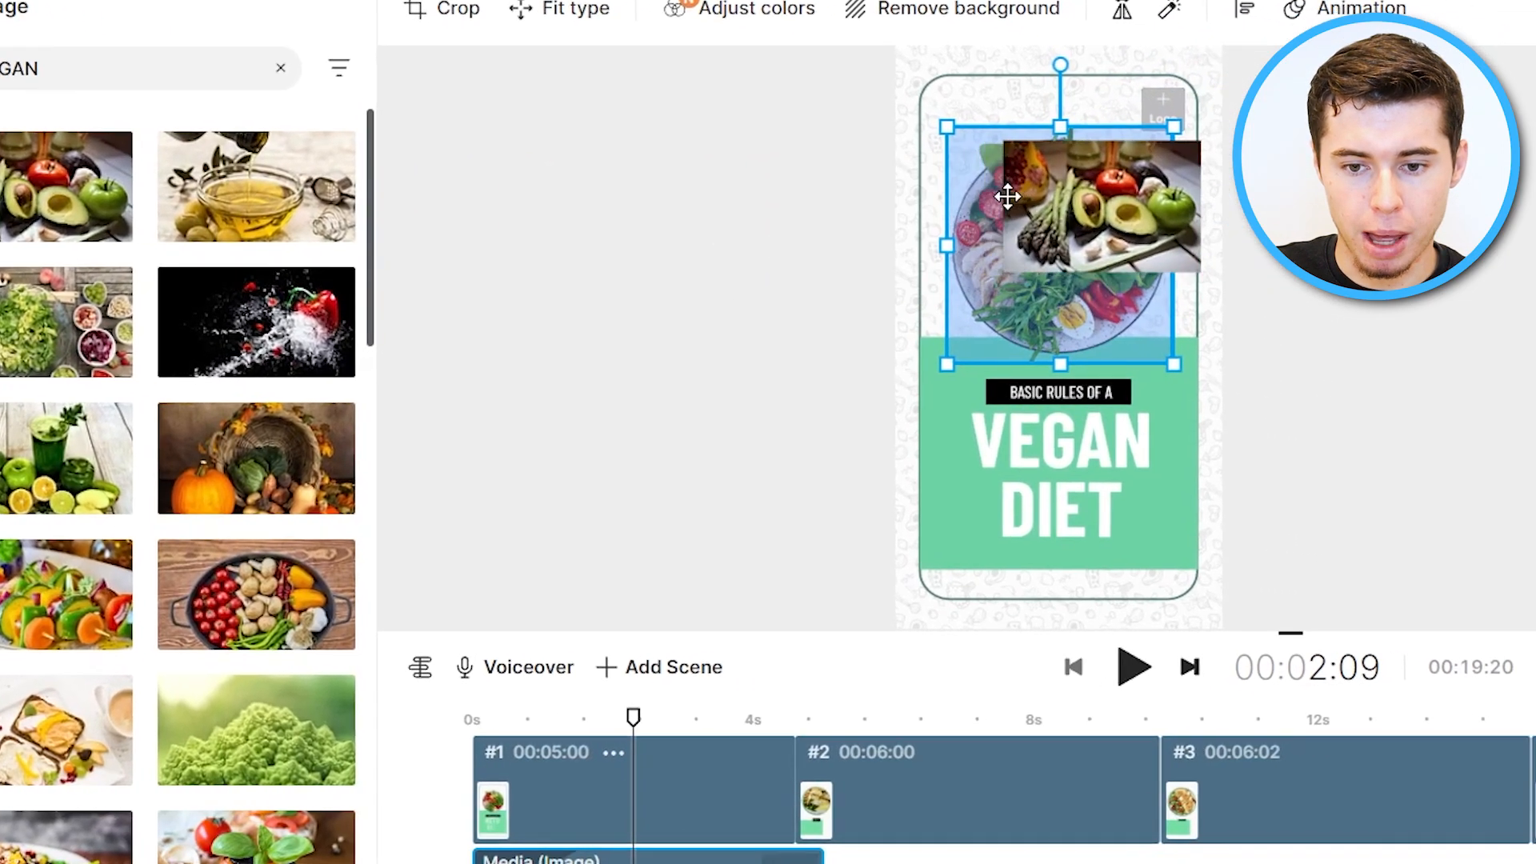
left_click_drag(1007, 197, 1007, 198)
left_click(915, 628)
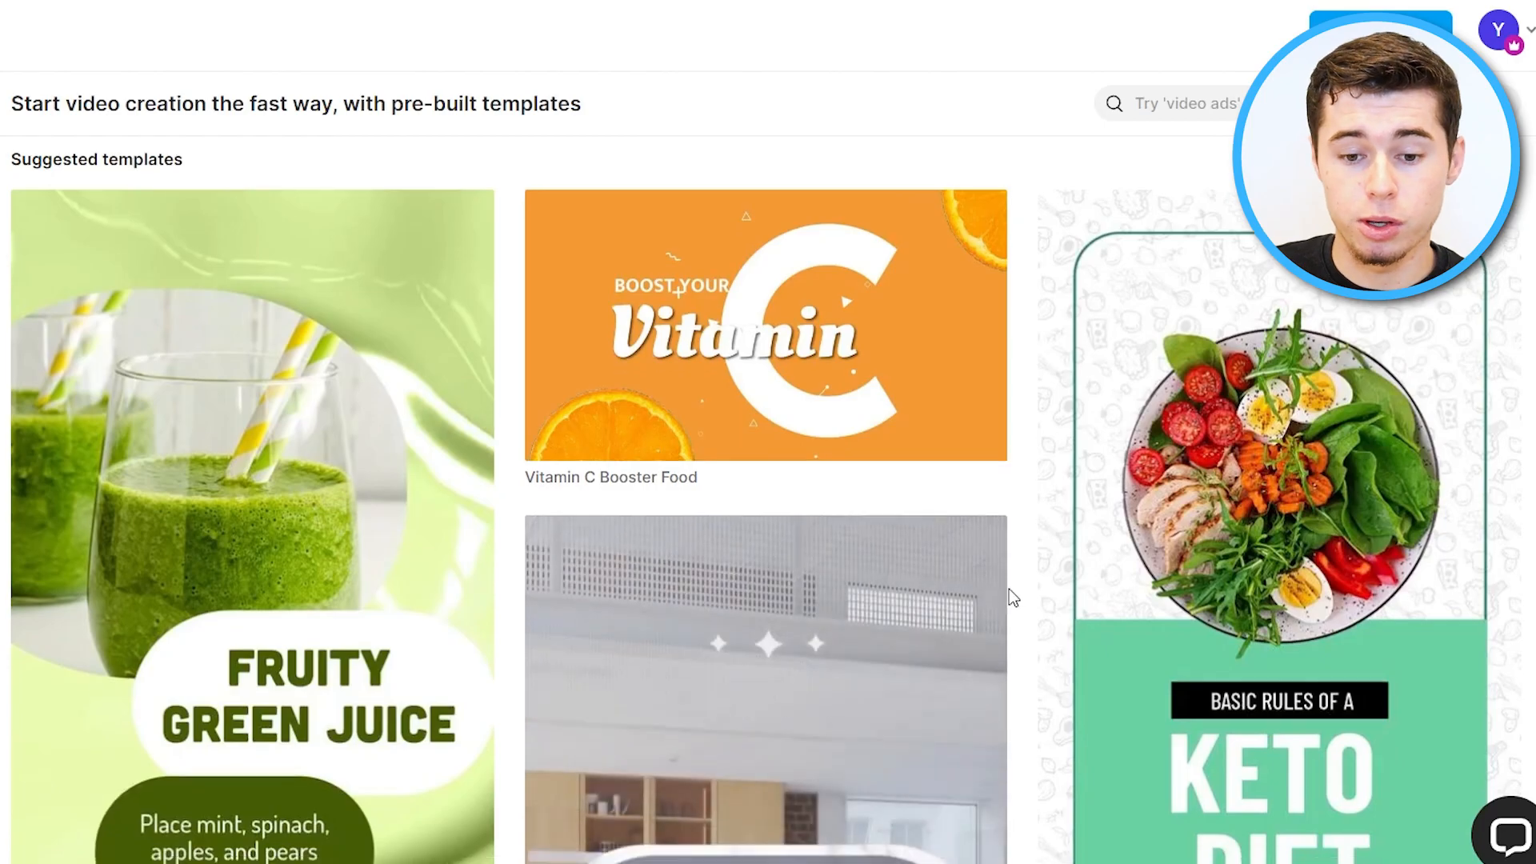
Browse further down through the template library.
scroll(1009, 589, "down", 10)
scroll(1006, 584, "down", 15)
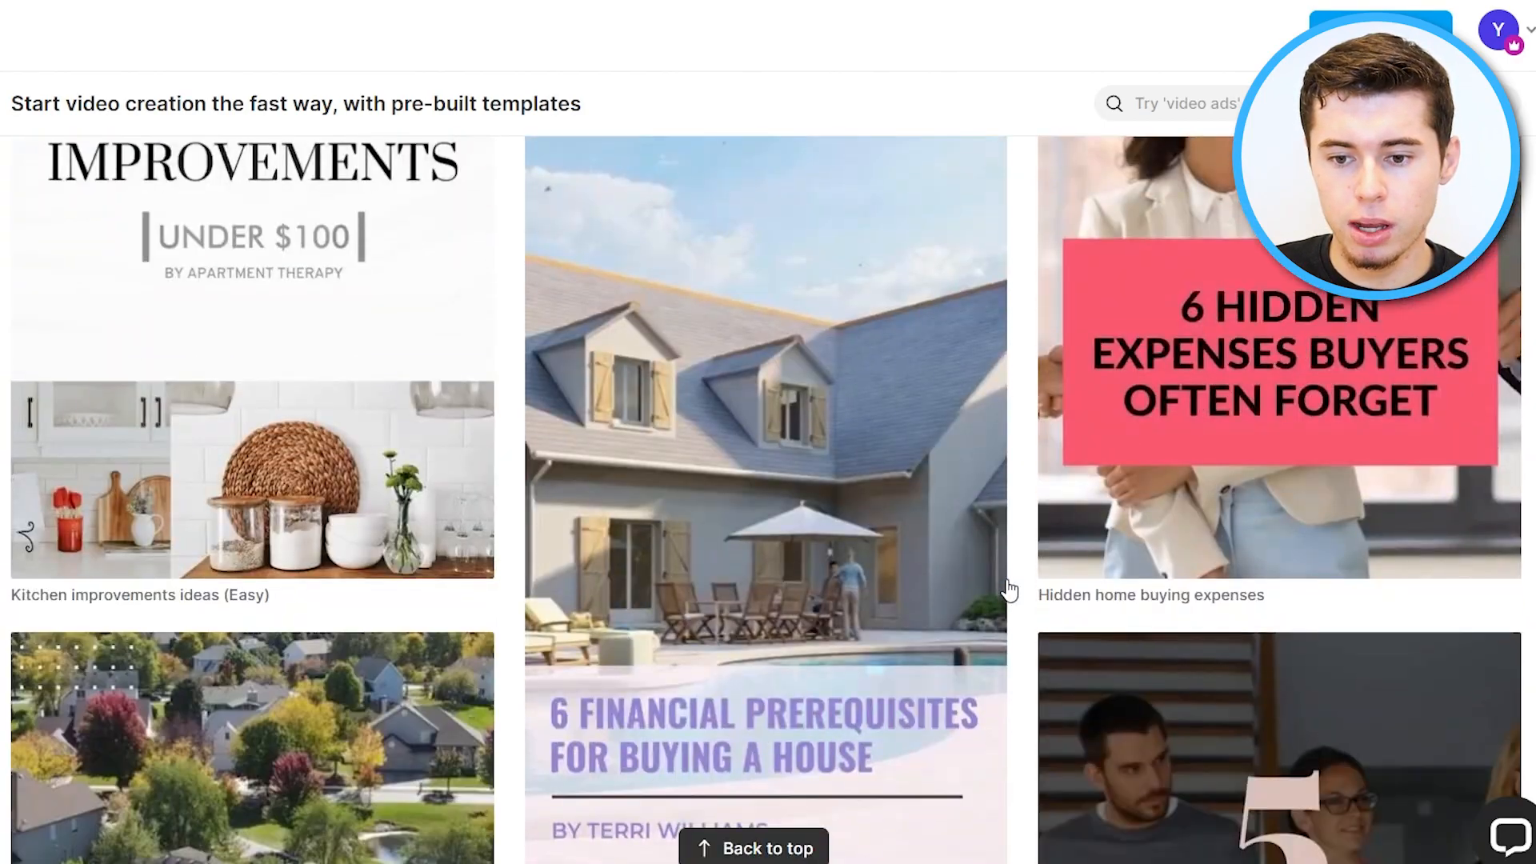
scroll(1037, 596, "down", 15)
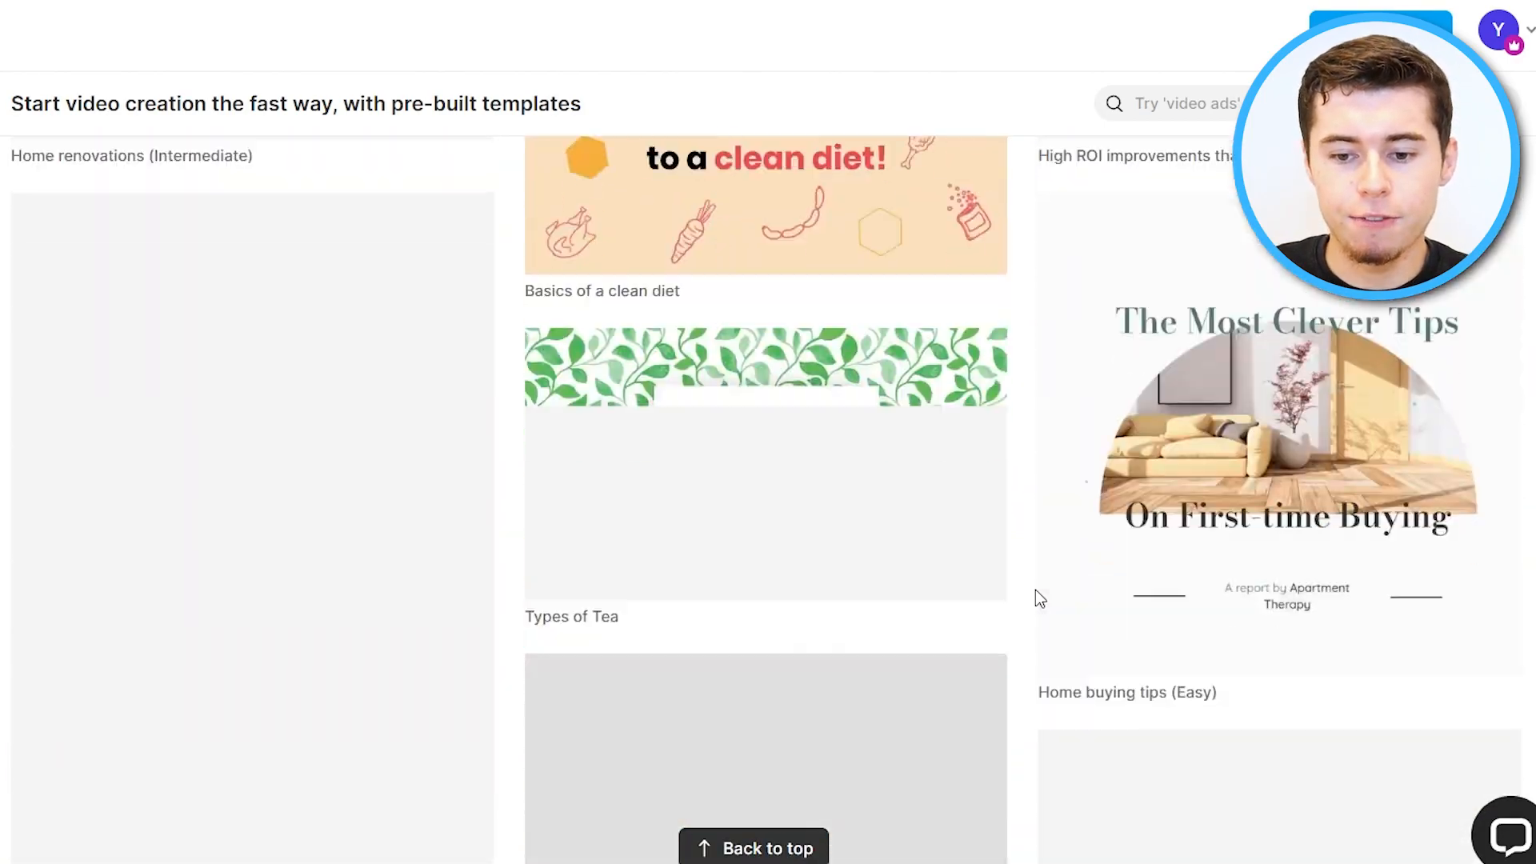
scroll(1036, 596, "down", 15)
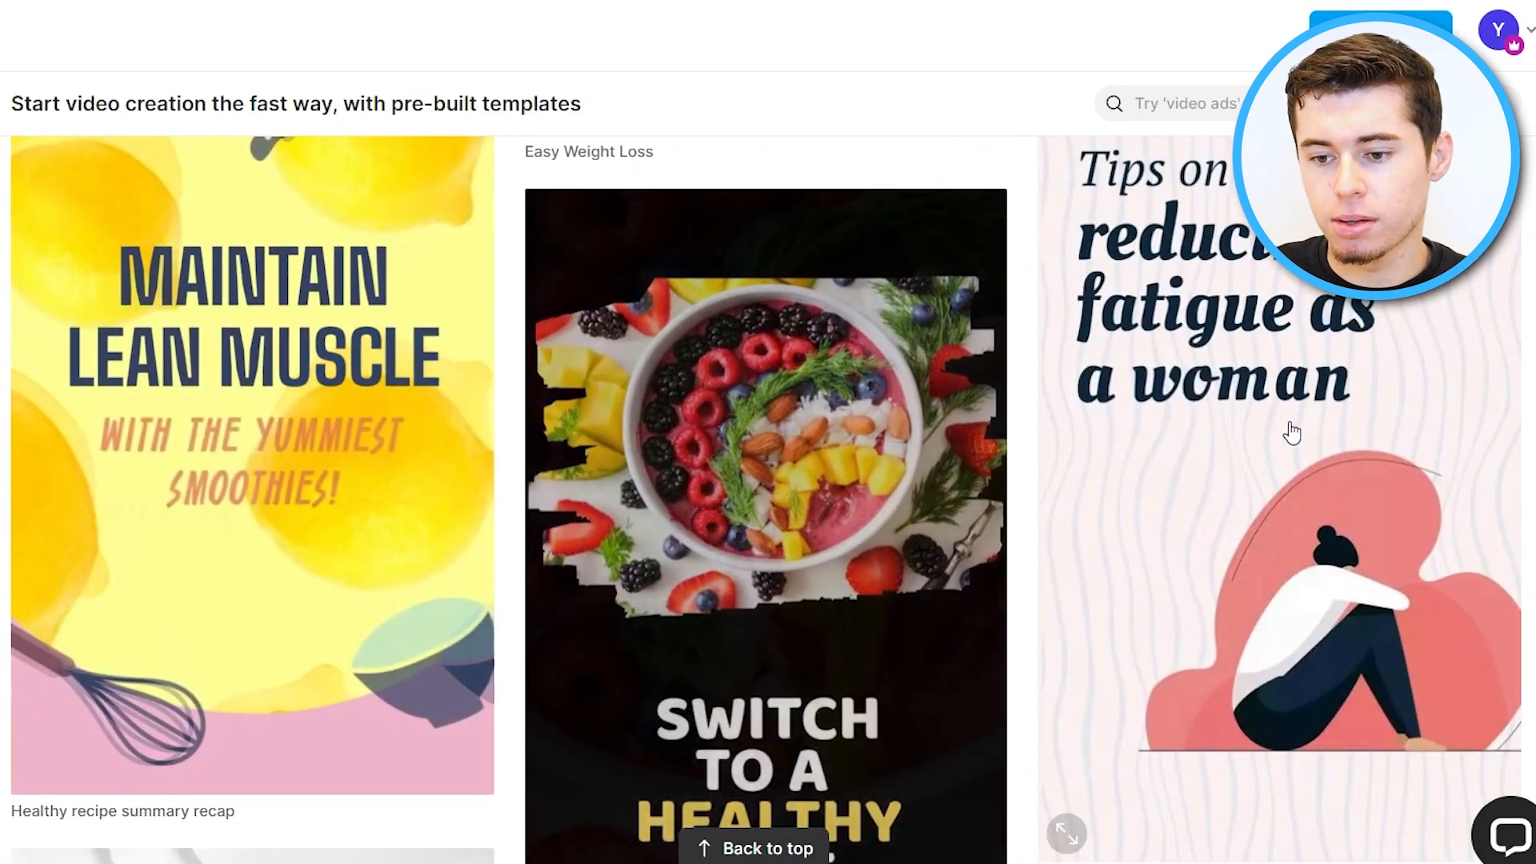
scroll(1303, 424, "down", 2)
scroll(1352, 412, "down", 20)
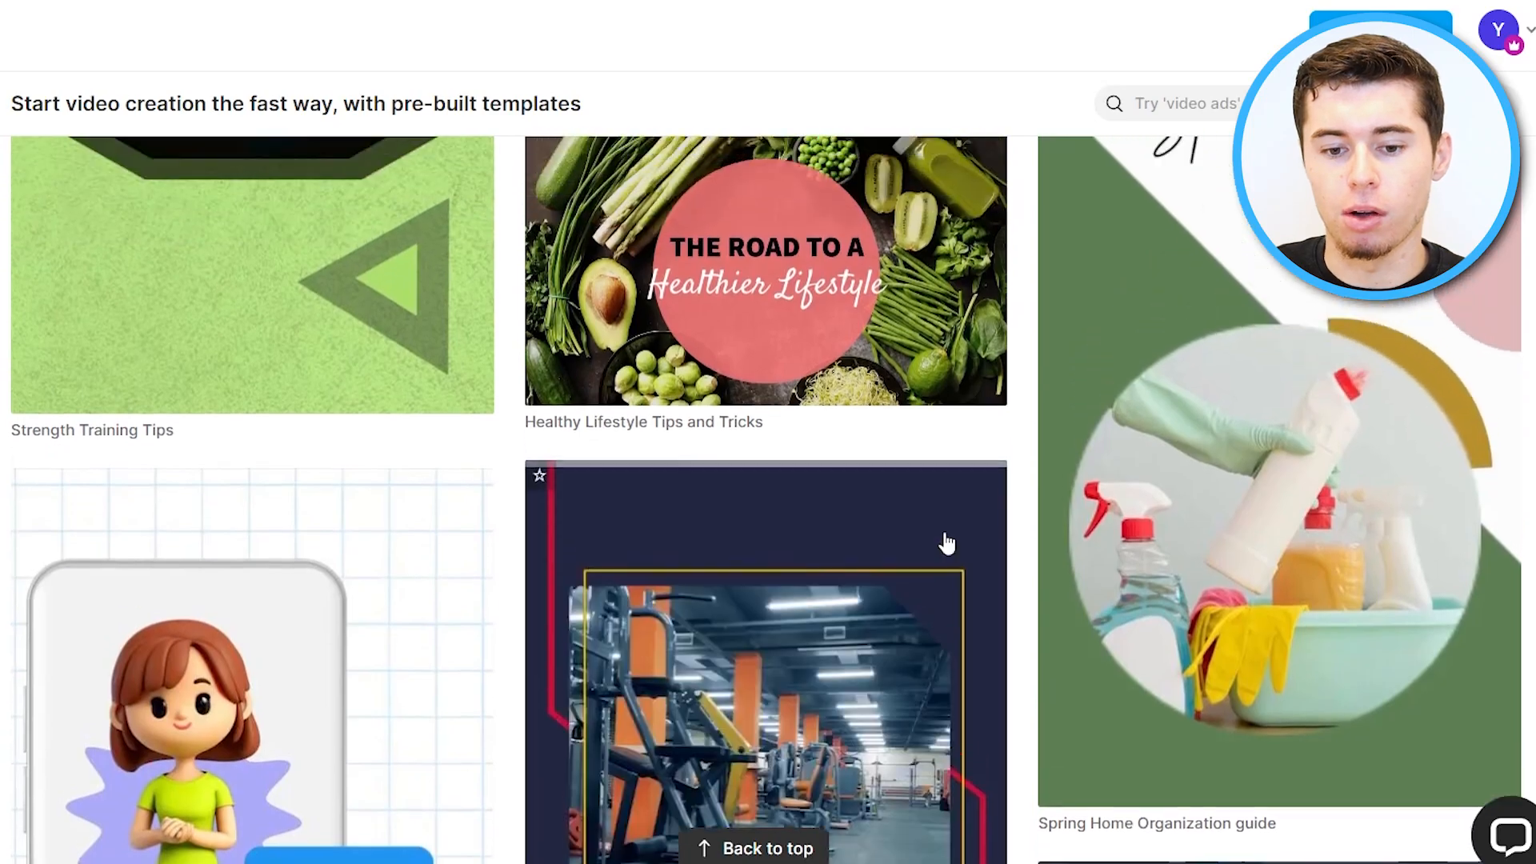
scroll(946, 543, "down", 20)
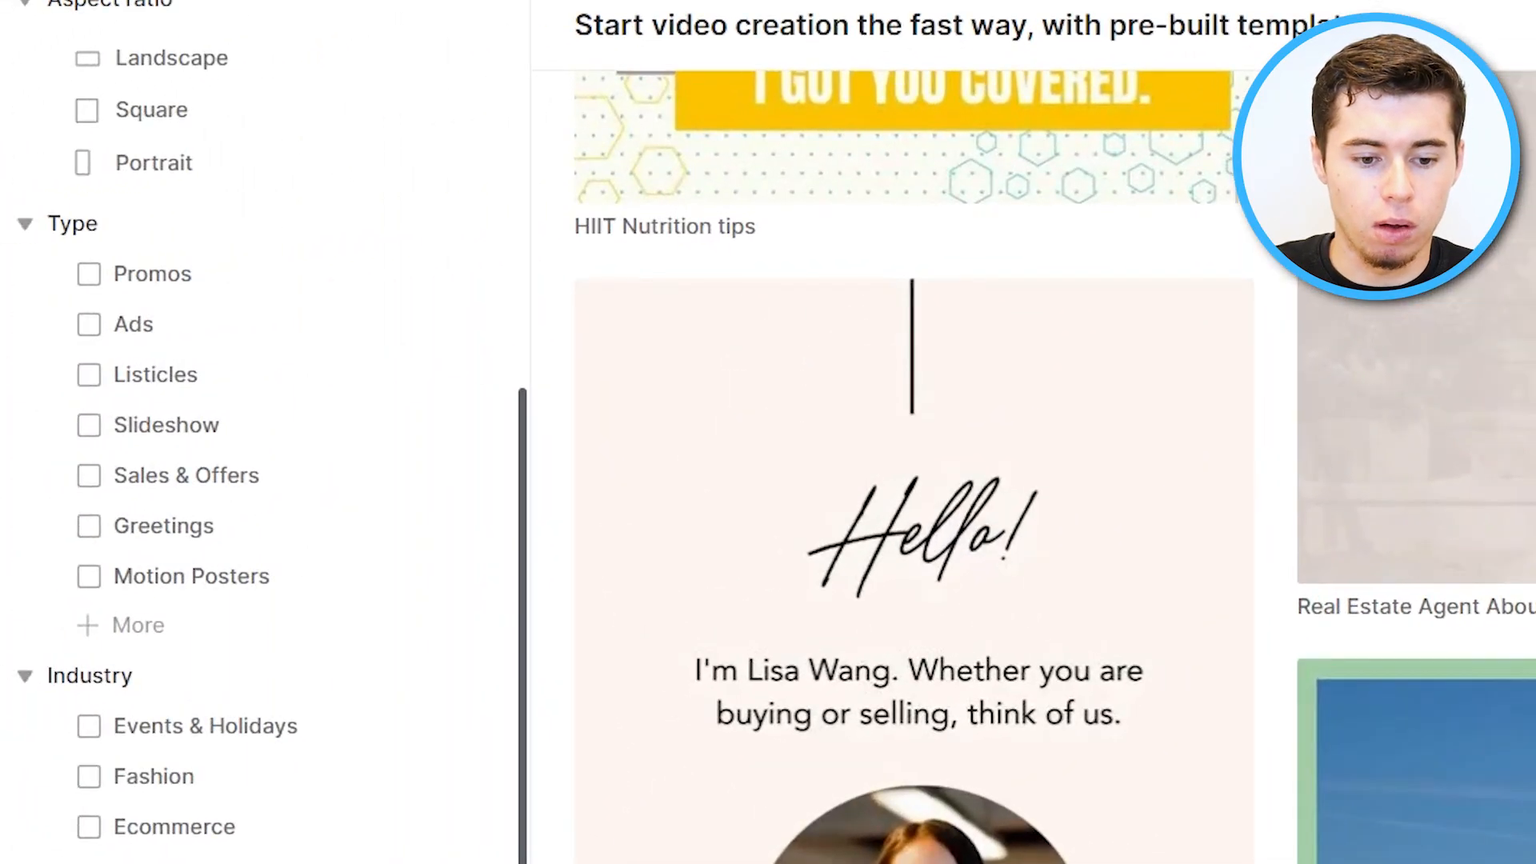
scroll(199, 795, "down", 10)
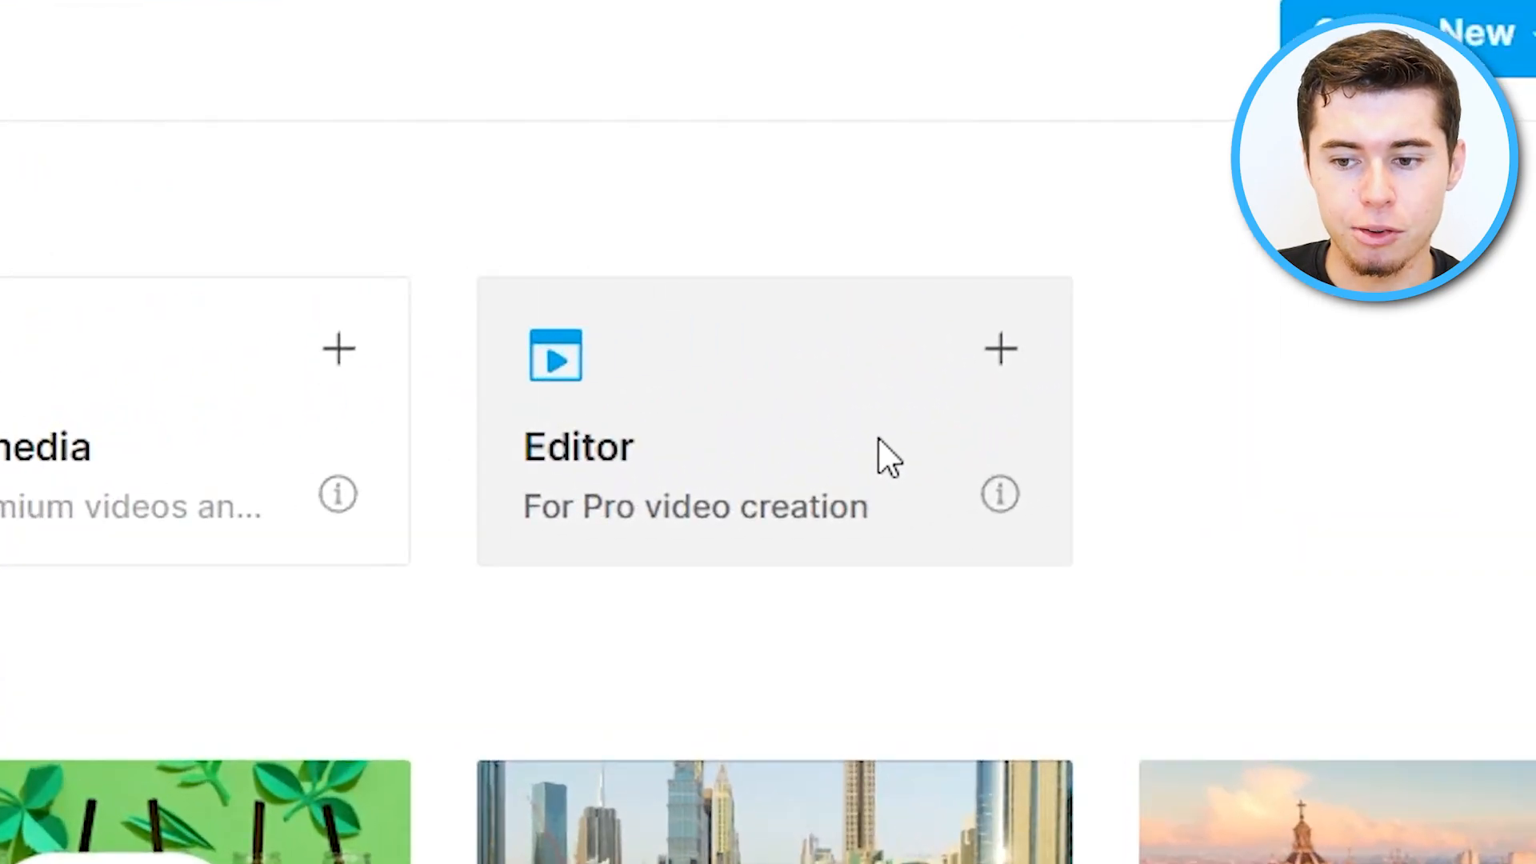
Create a new blank Editor project in Landscape dimension and close the upload dialog.
left_click(850, 380)
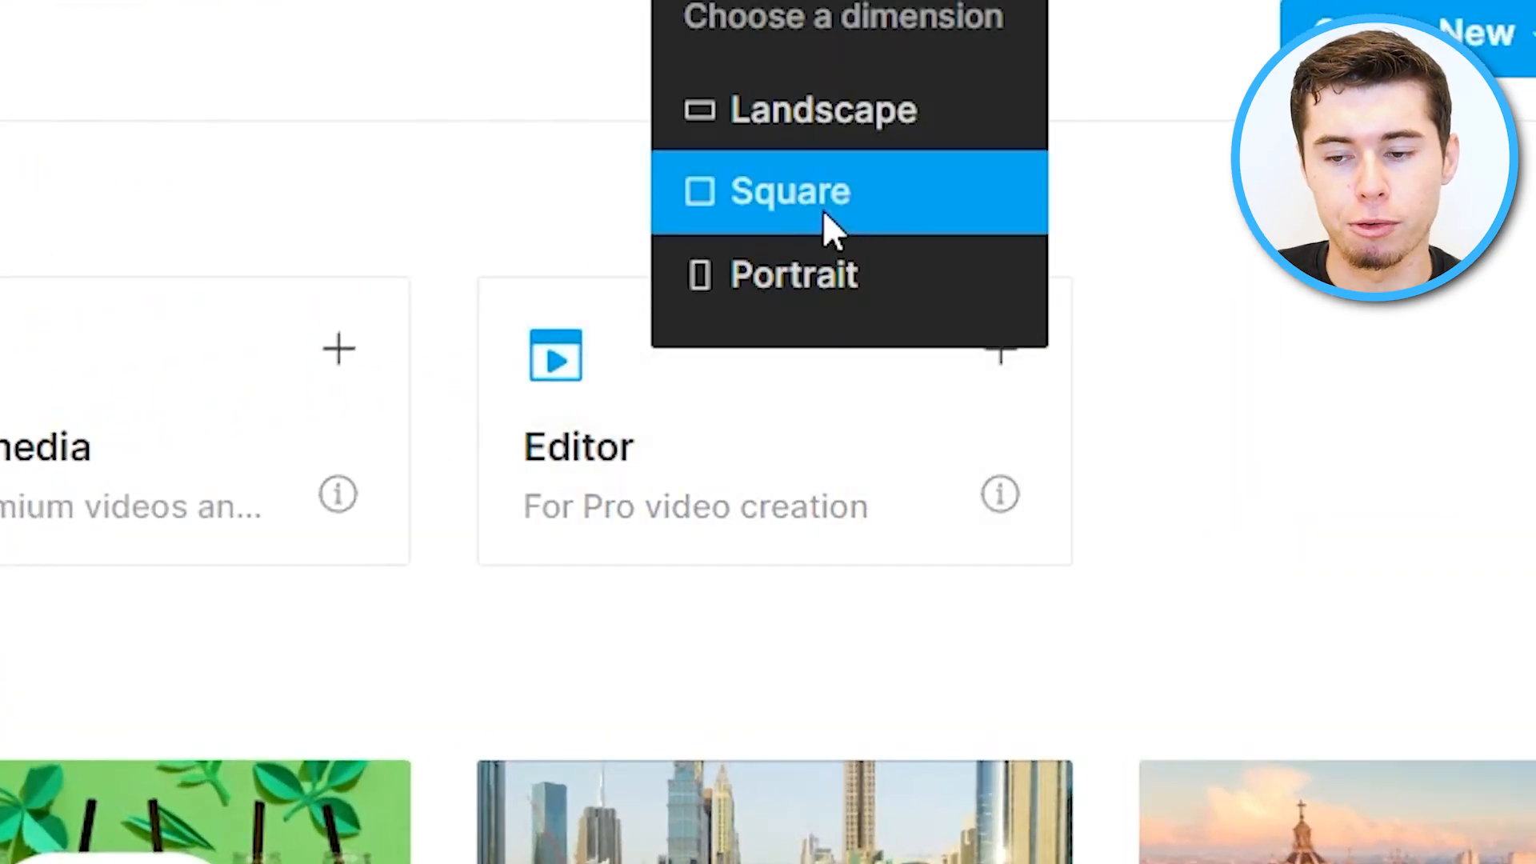
left_click(818, 96)
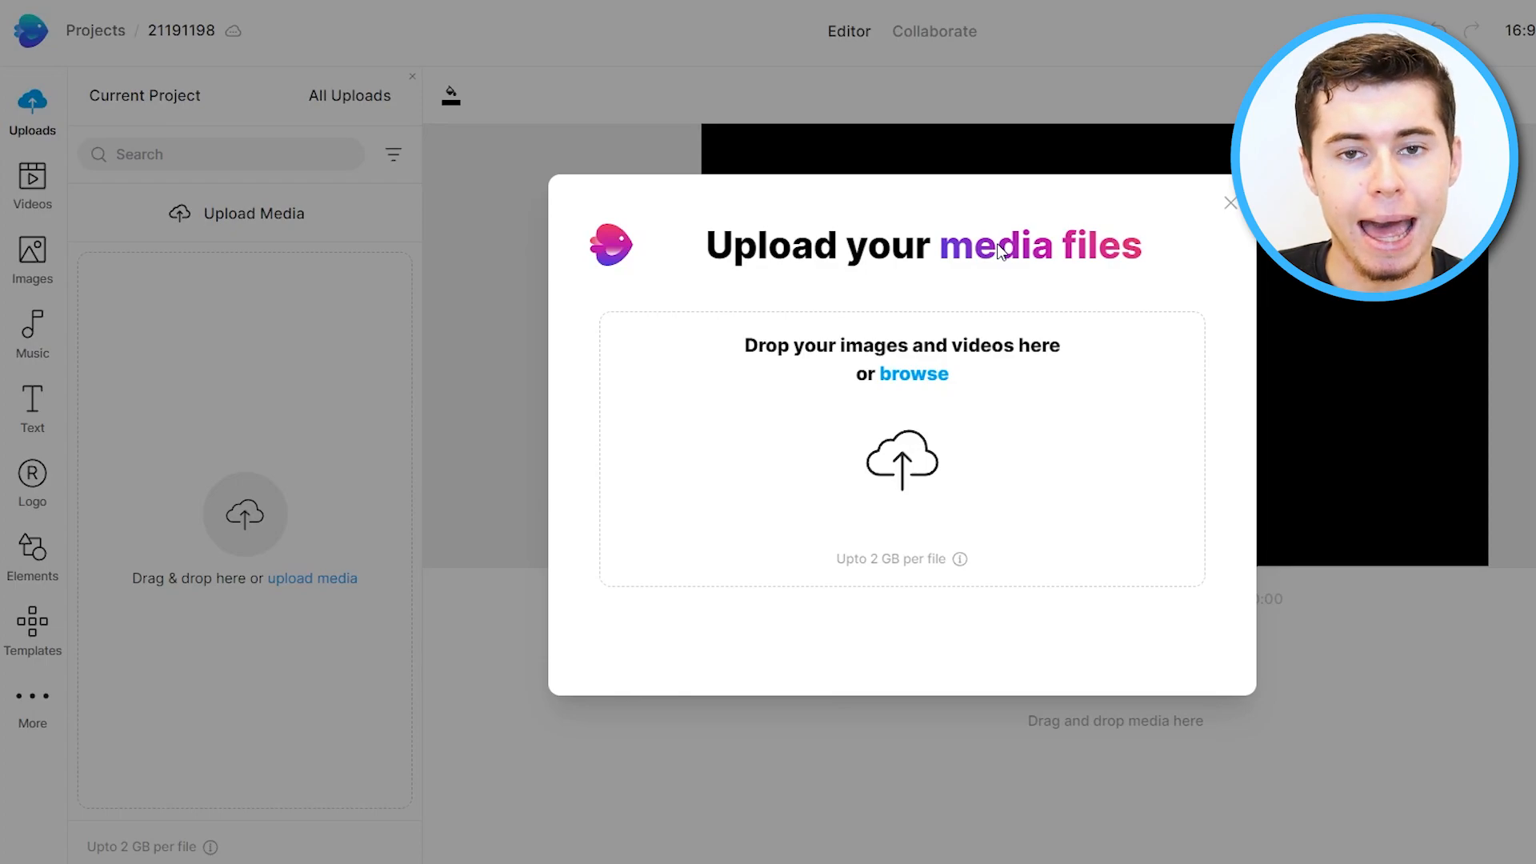
left_click(1228, 204)
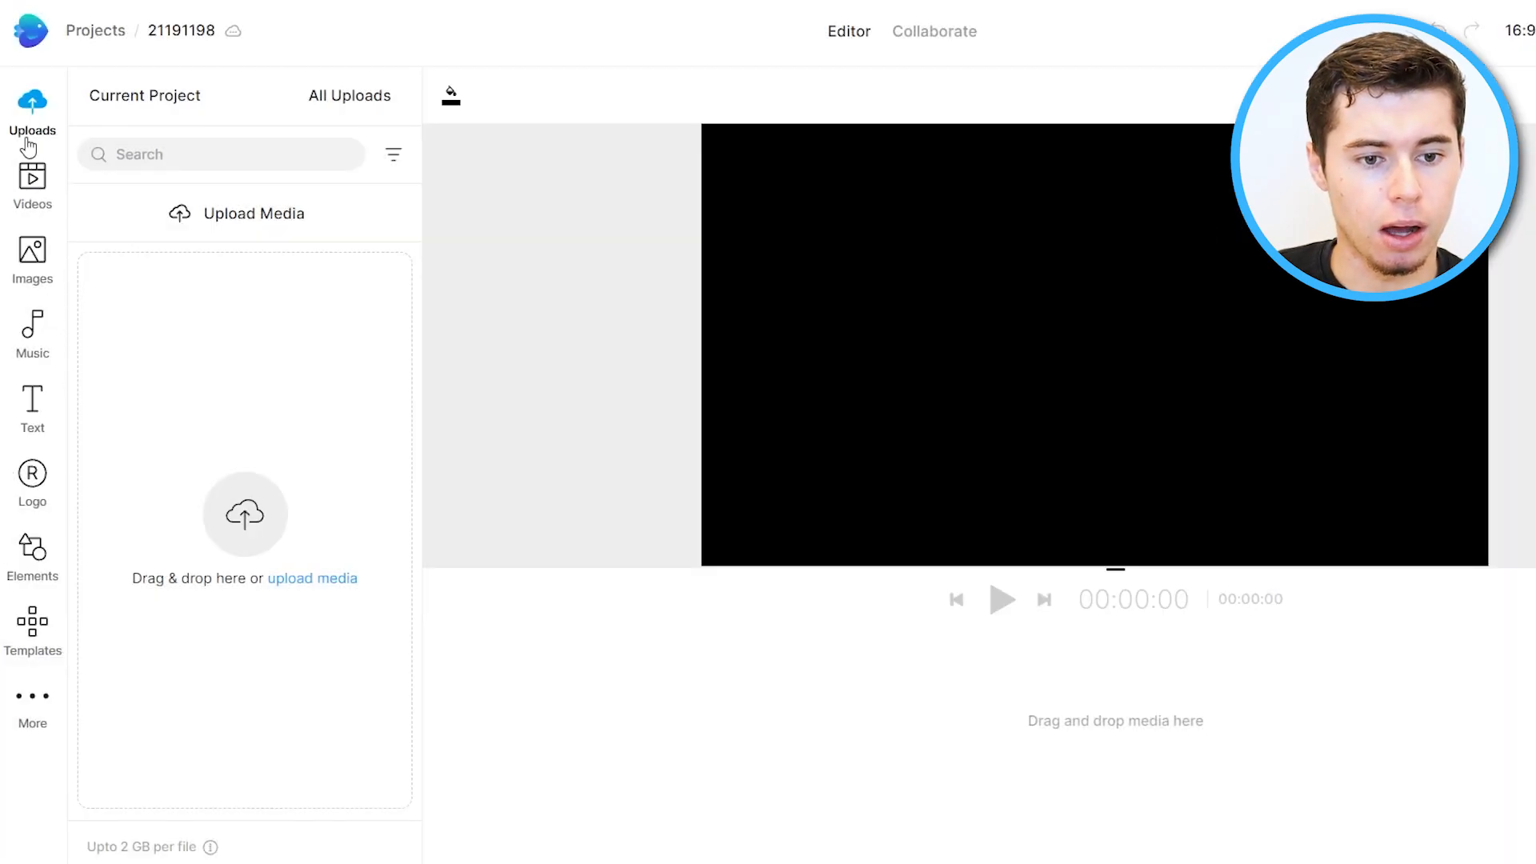
Add the DSCF2400.JPG photo from all uploads onto the timeline.
left_click(319, 112)
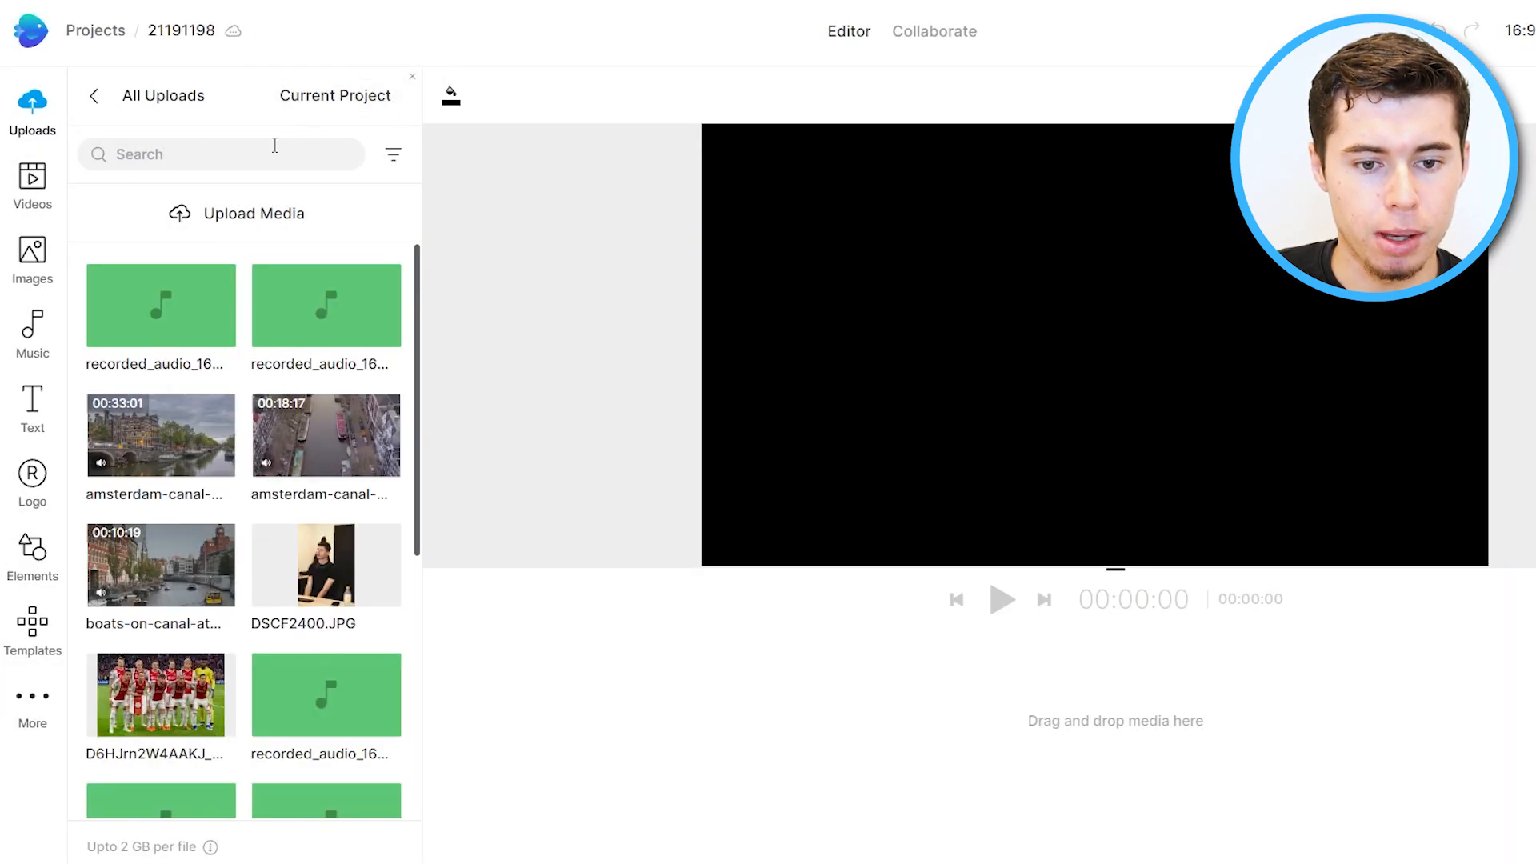
scroll(268, 472, "down", 5)
scroll(270, 483, "up", 4)
scroll(296, 400, "down", 4)
scroll(312, 340, "up", 2)
left_click_drag(319, 323, 680, 696)
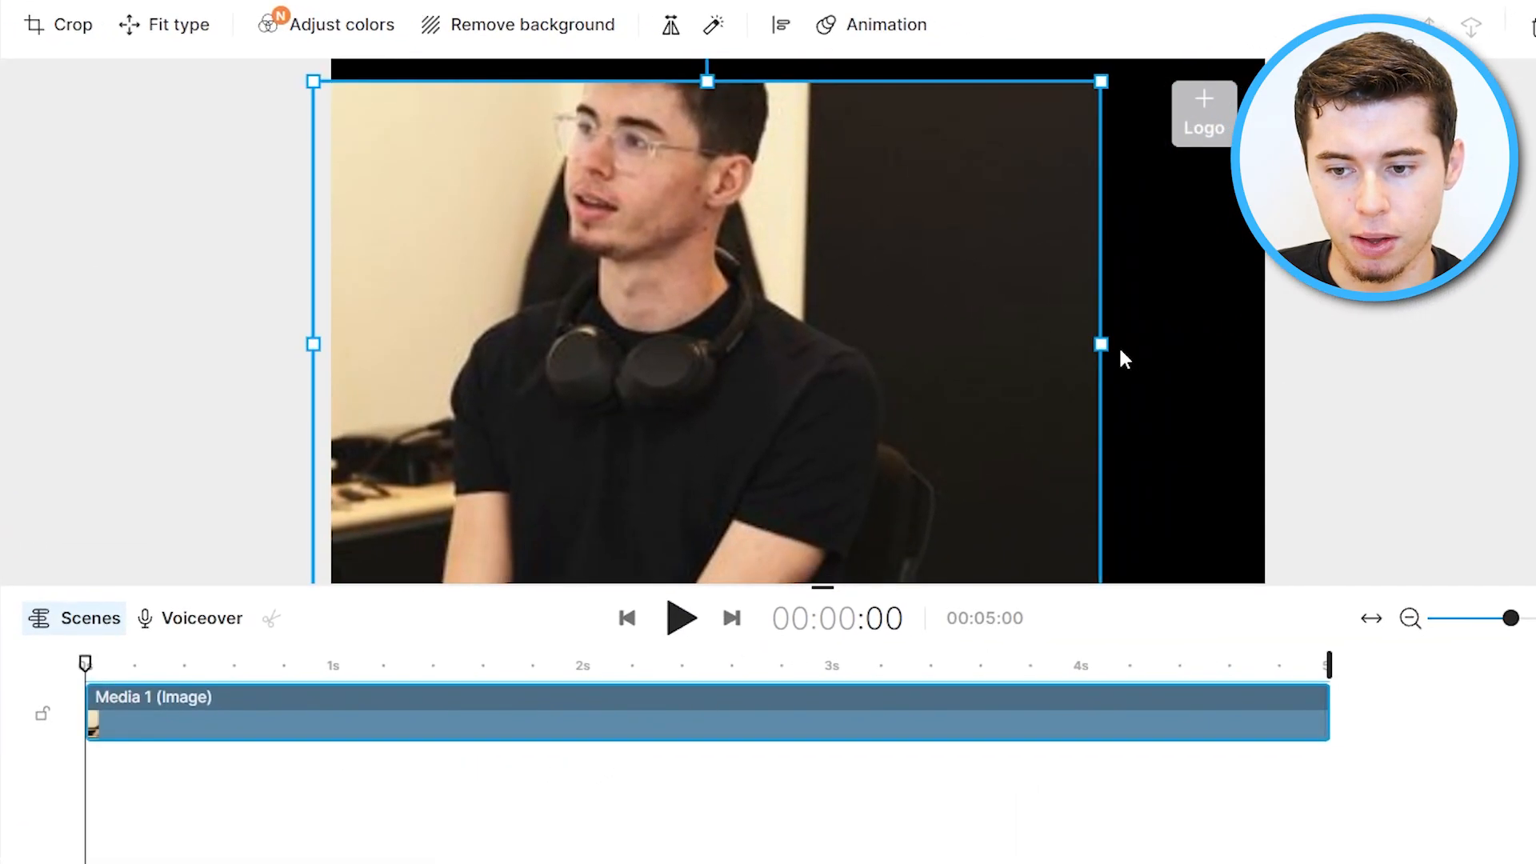
Resize the photo smaller and move it to the right side of the frame.
left_click_drag(1104, 343, 608, 249)
left_click_drag(566, 315, 1224, 285)
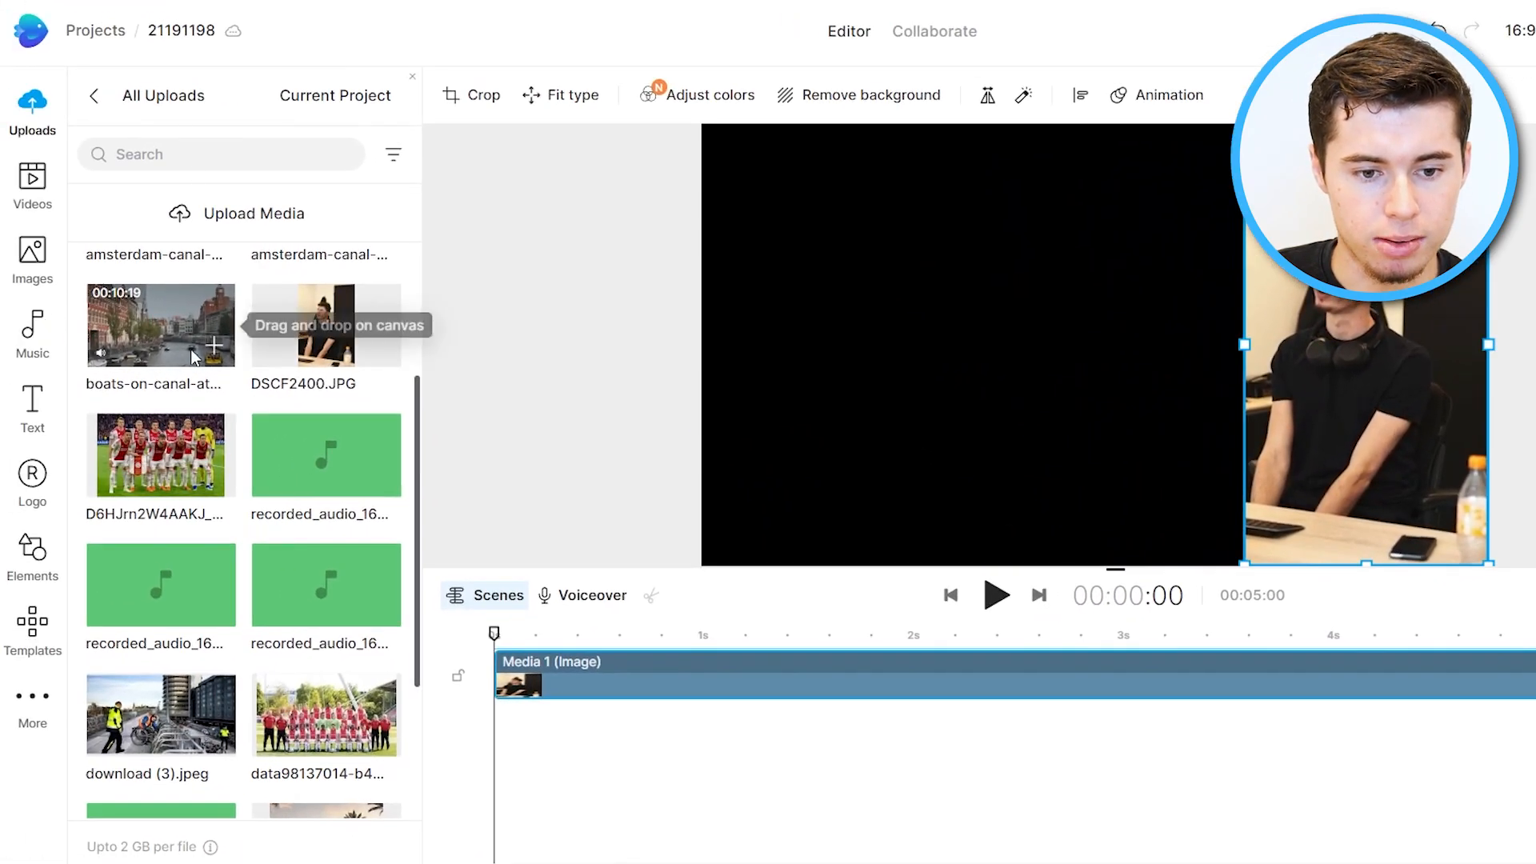
Add the boats-on-canal-at-sunset video from uploads as a second media layer.
left_click_drag(182, 339, 230, 354)
left_click(228, 356)
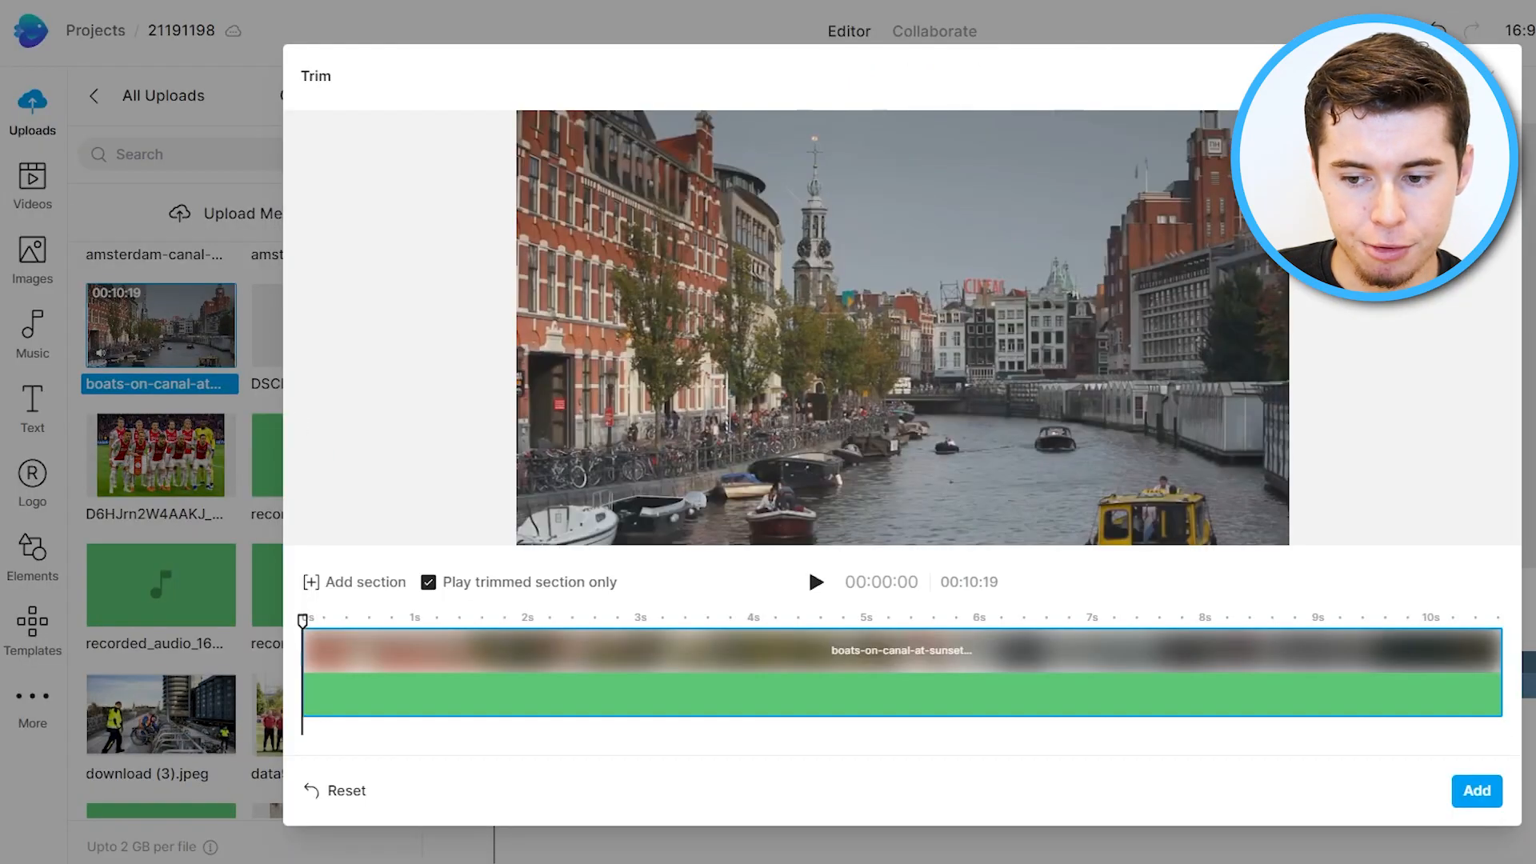
left_click(1470, 799)
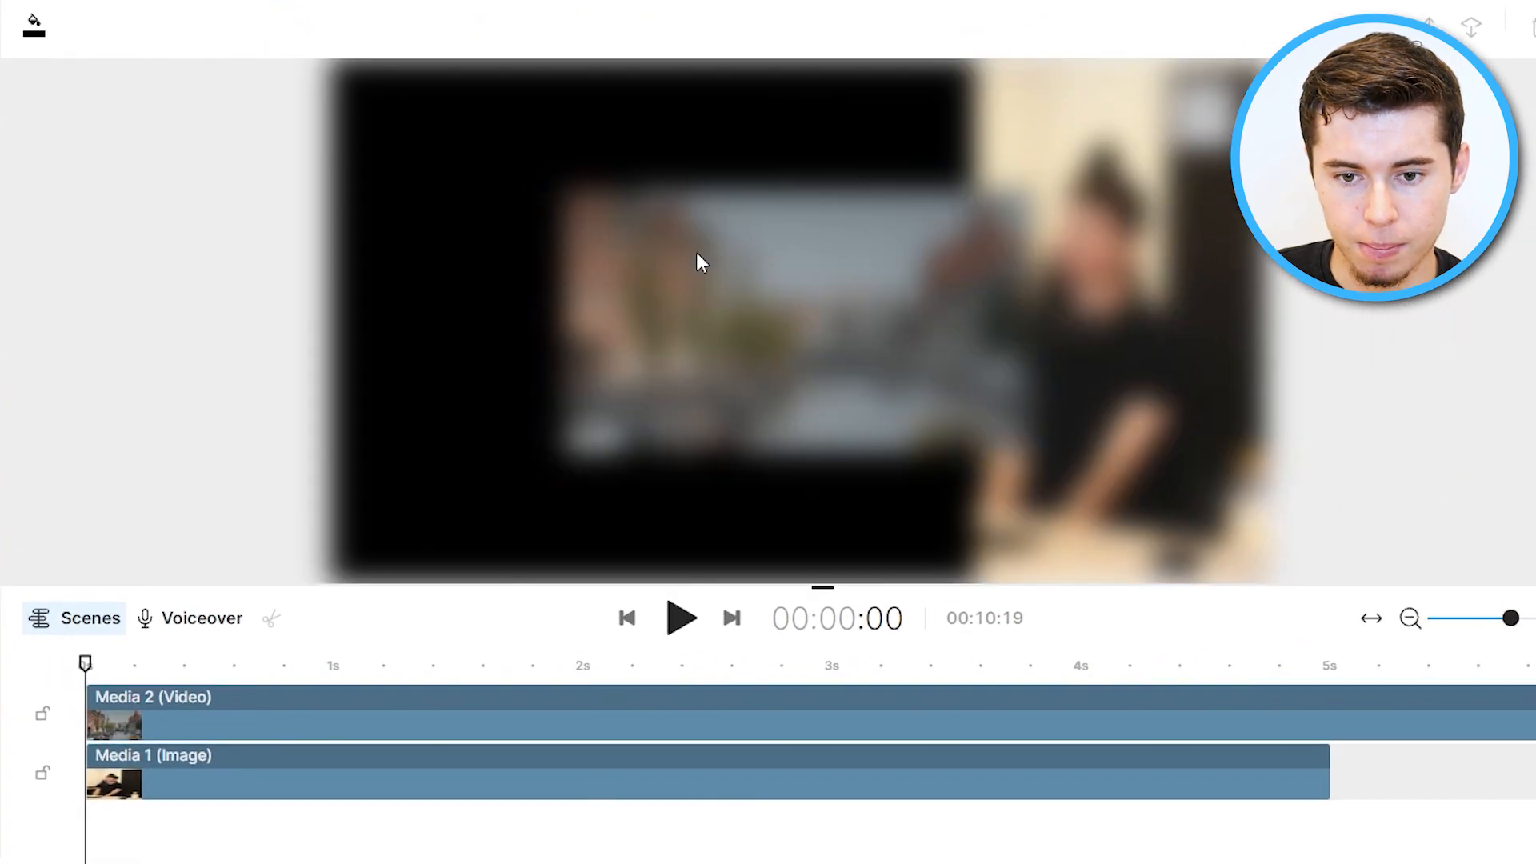
Move the canal video to the upper-left corner and resize it by its corner handle.
left_click_drag(784, 312, 550, 182)
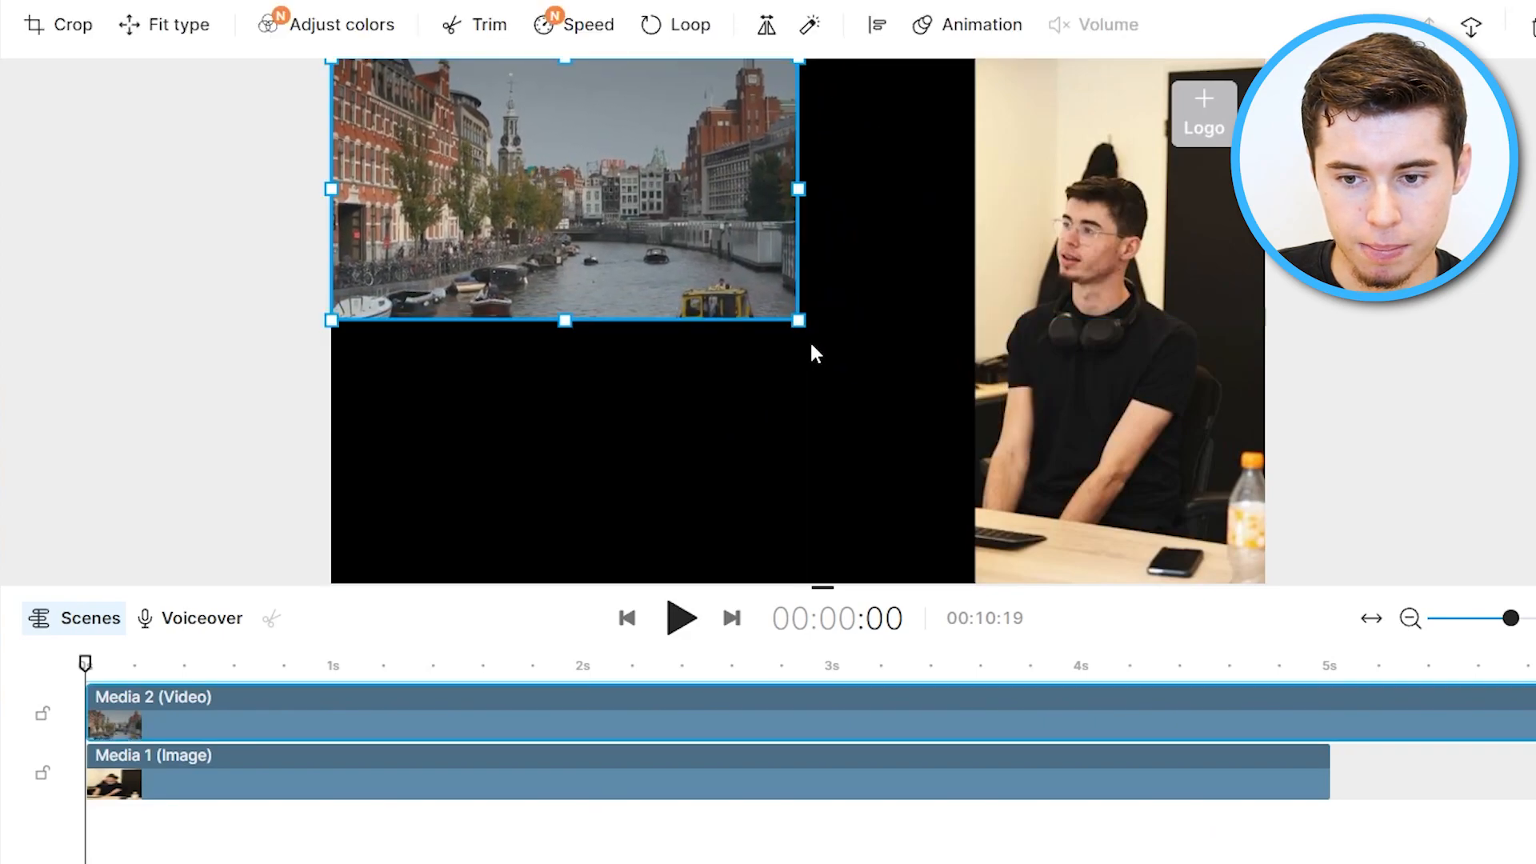
left_click_drag(804, 332, 1069, 803)
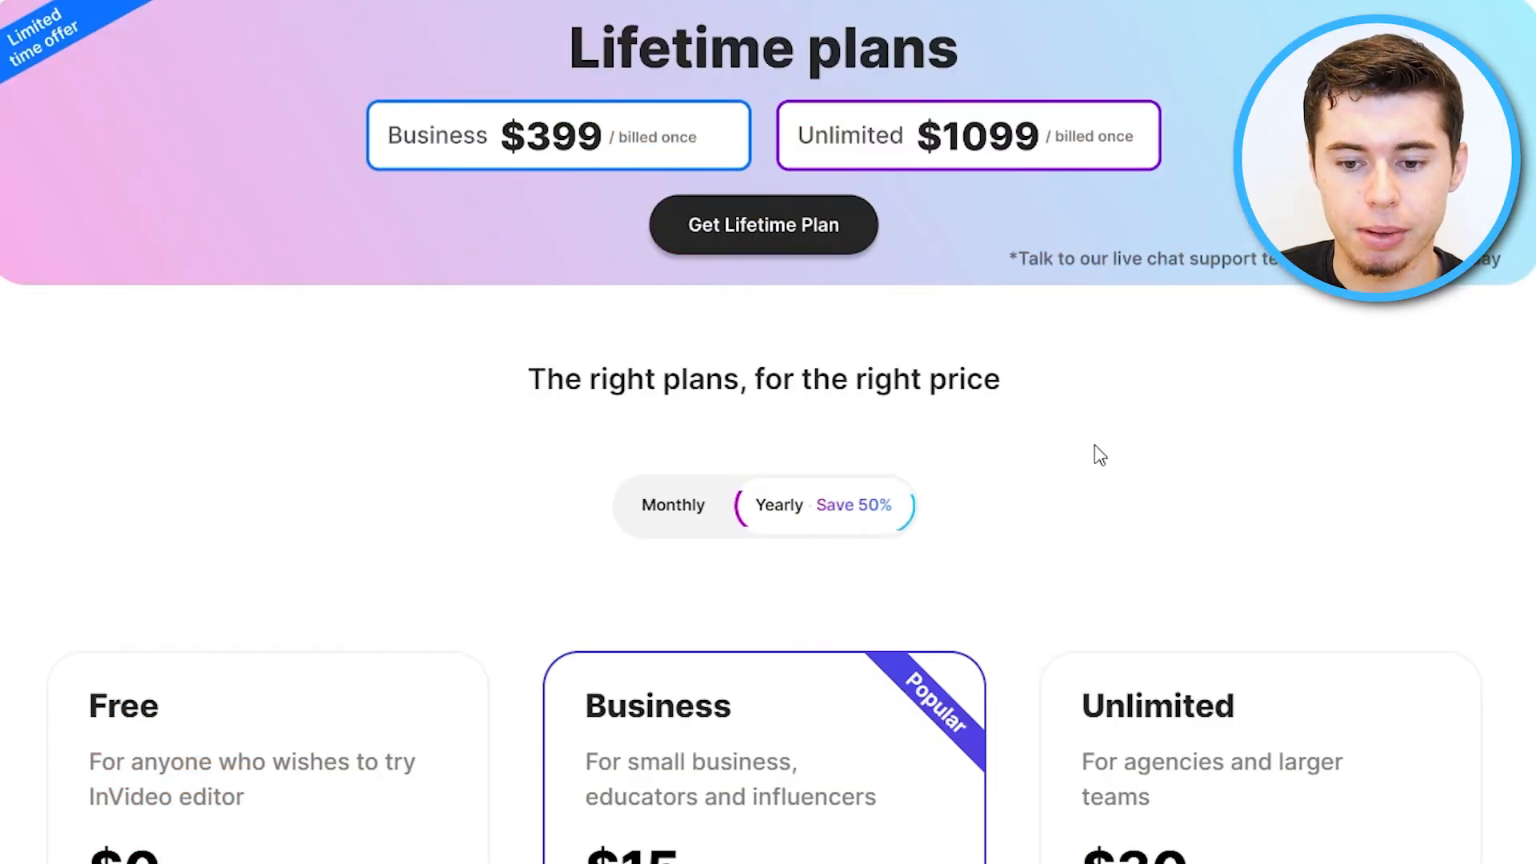
Scroll through the pricing plans page.
scroll(952, 352, "down", 3)
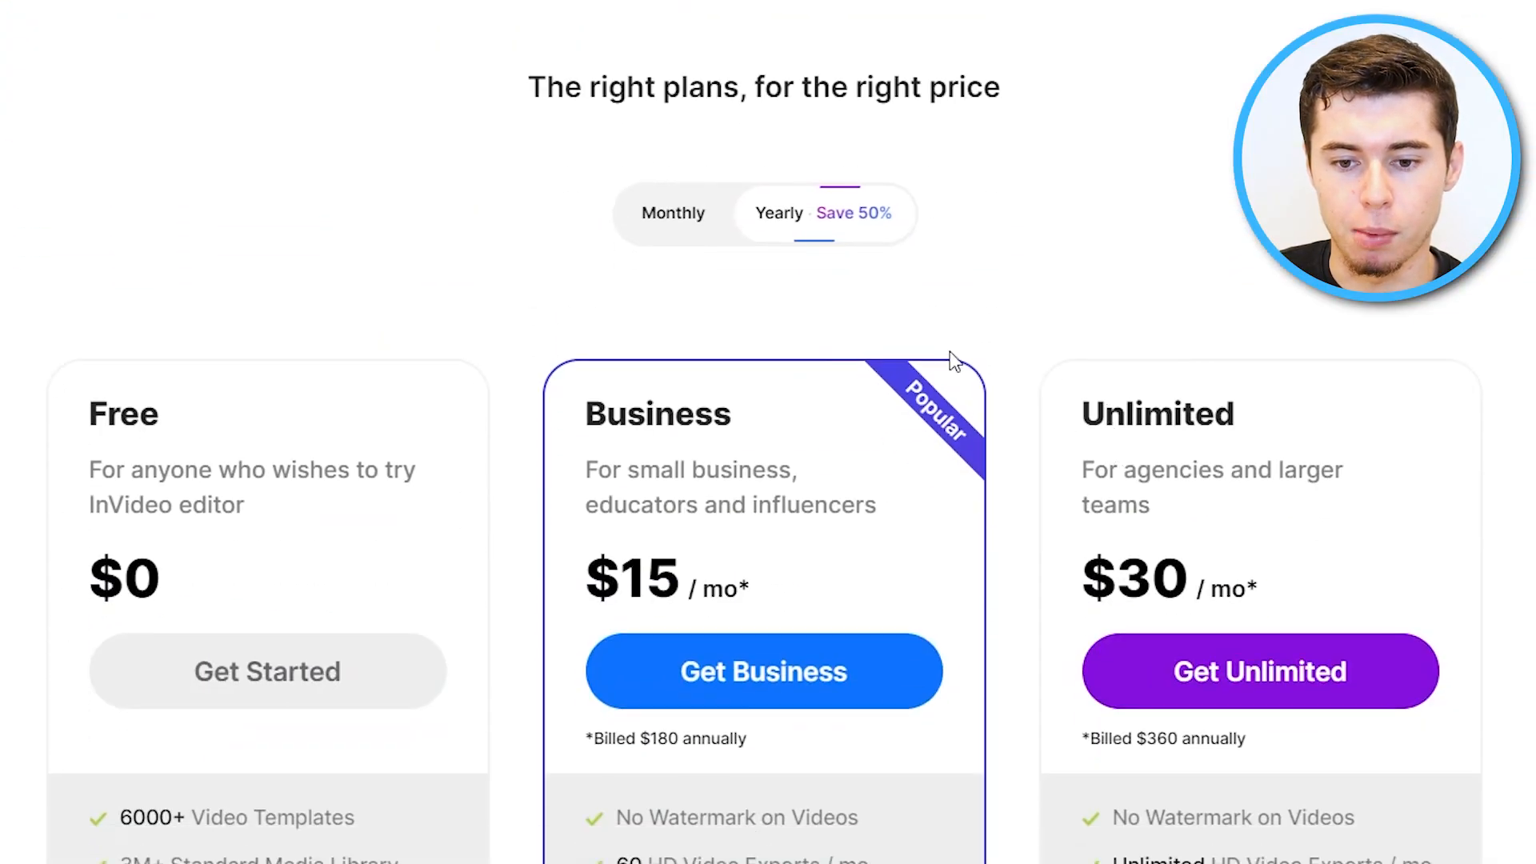
Switch the plan pricing between Monthly and Yearly billing and compare the Free, Business and Unlimited plan features.
left_click(675, 229)
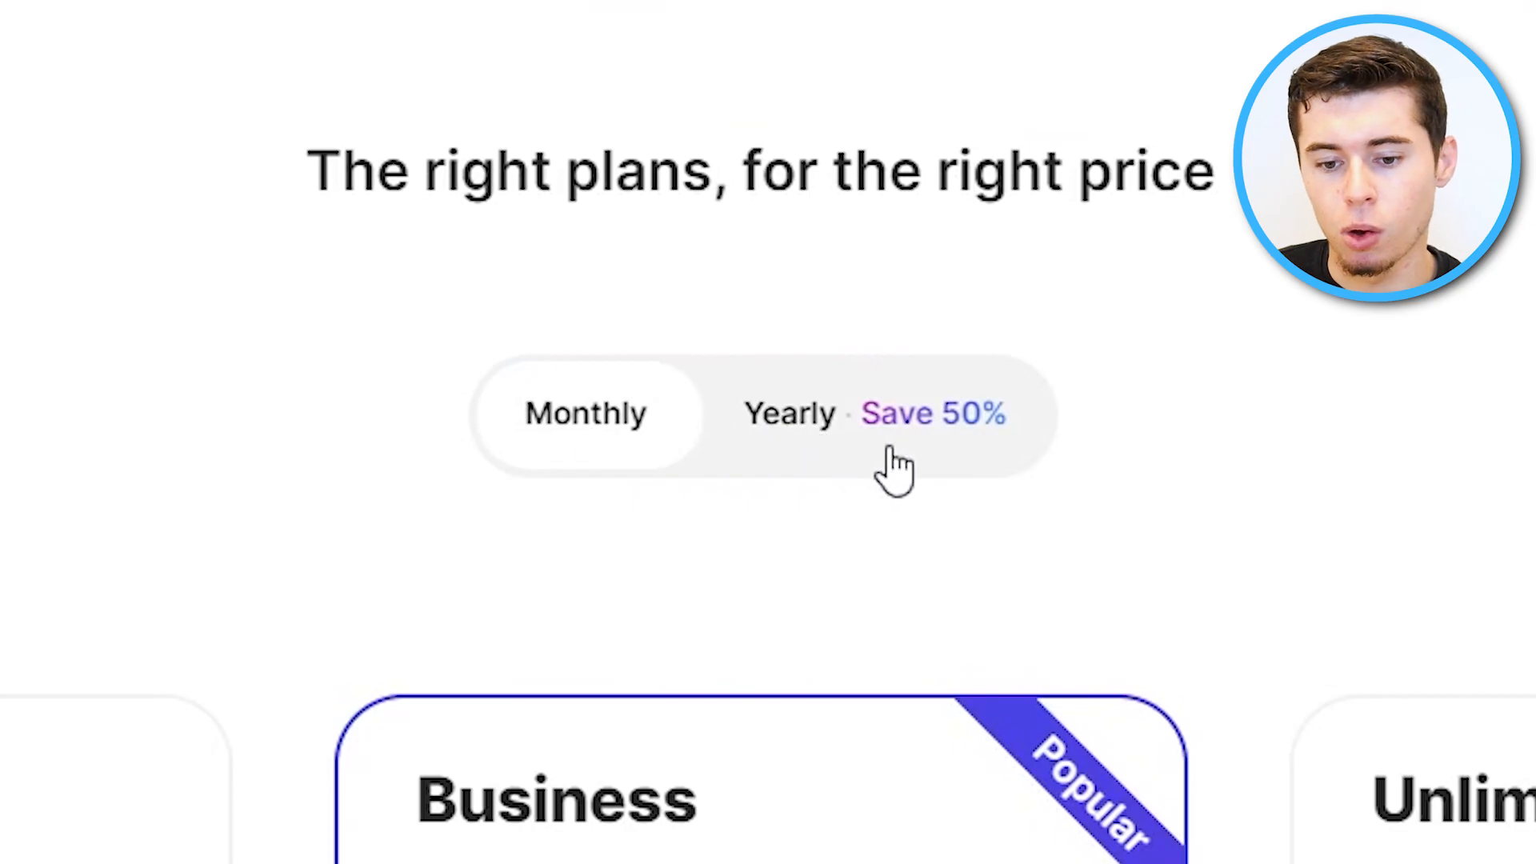
left_click(853, 344)
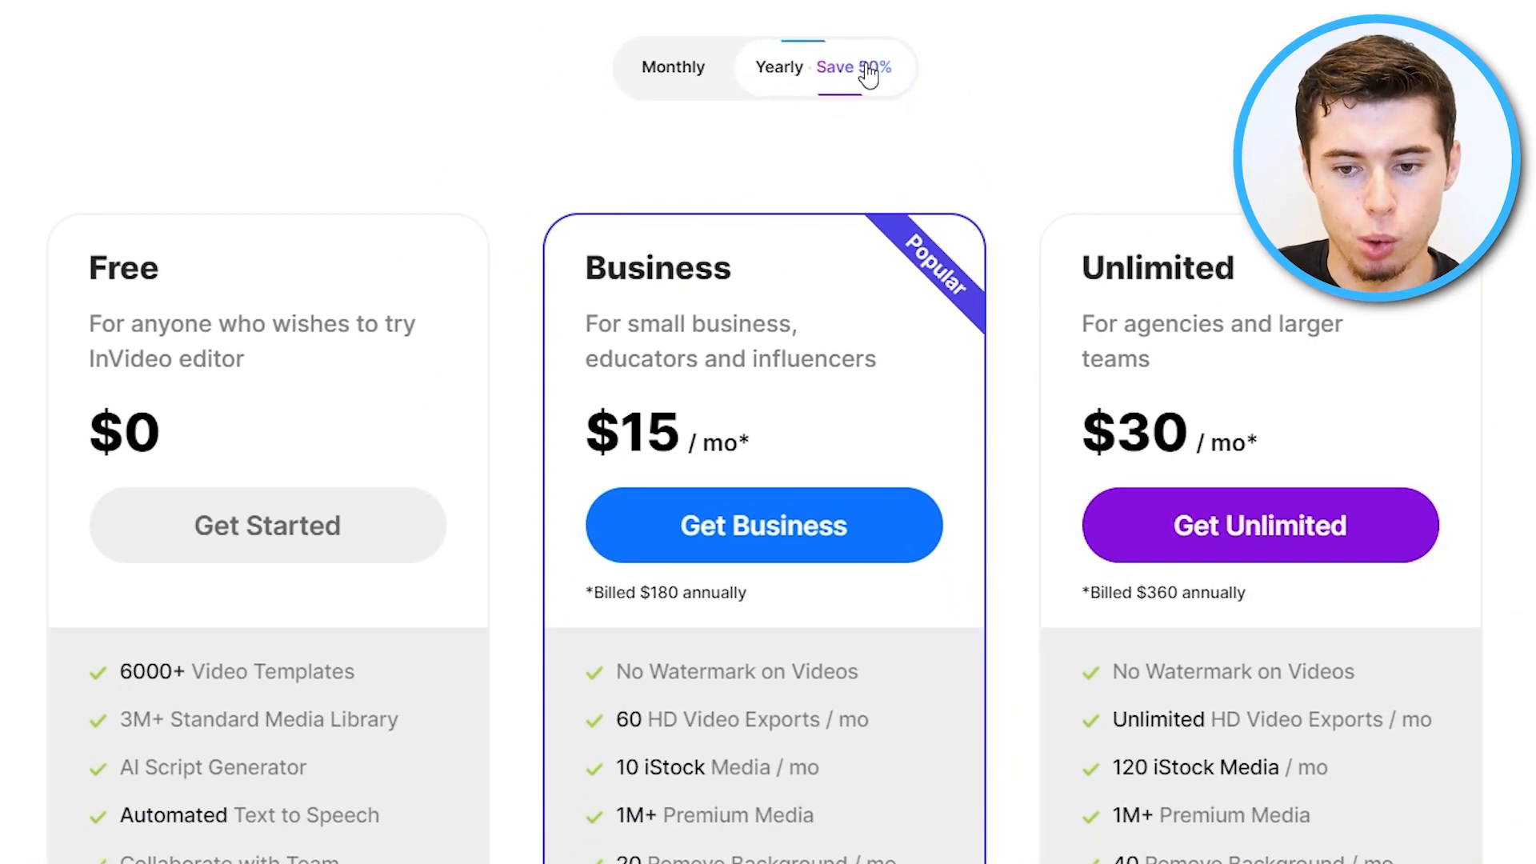
scroll(867, 70, "down", 2)
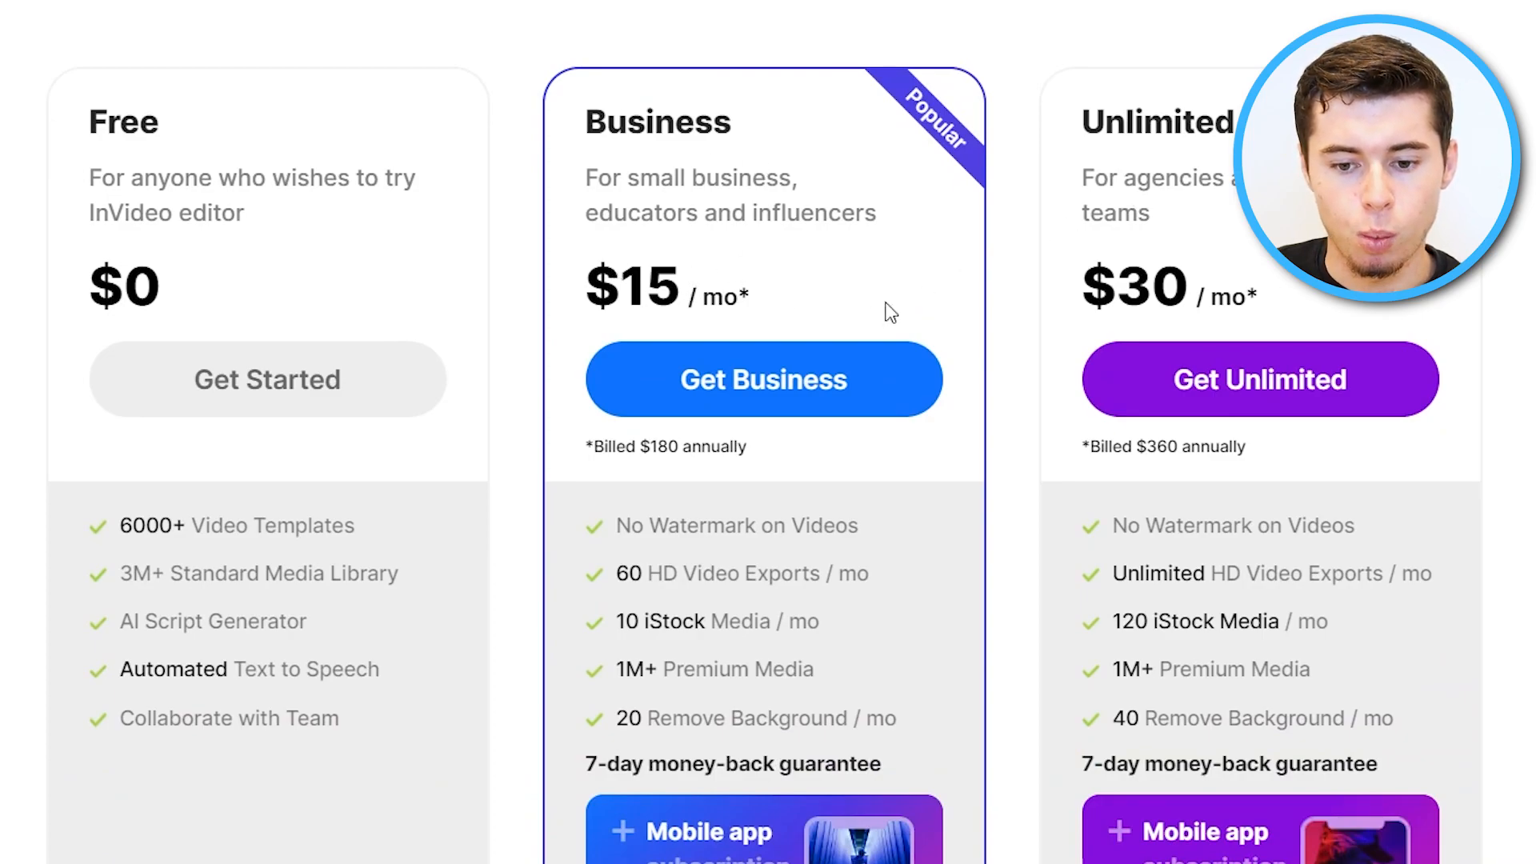
scroll(925, 286, "down", 4)
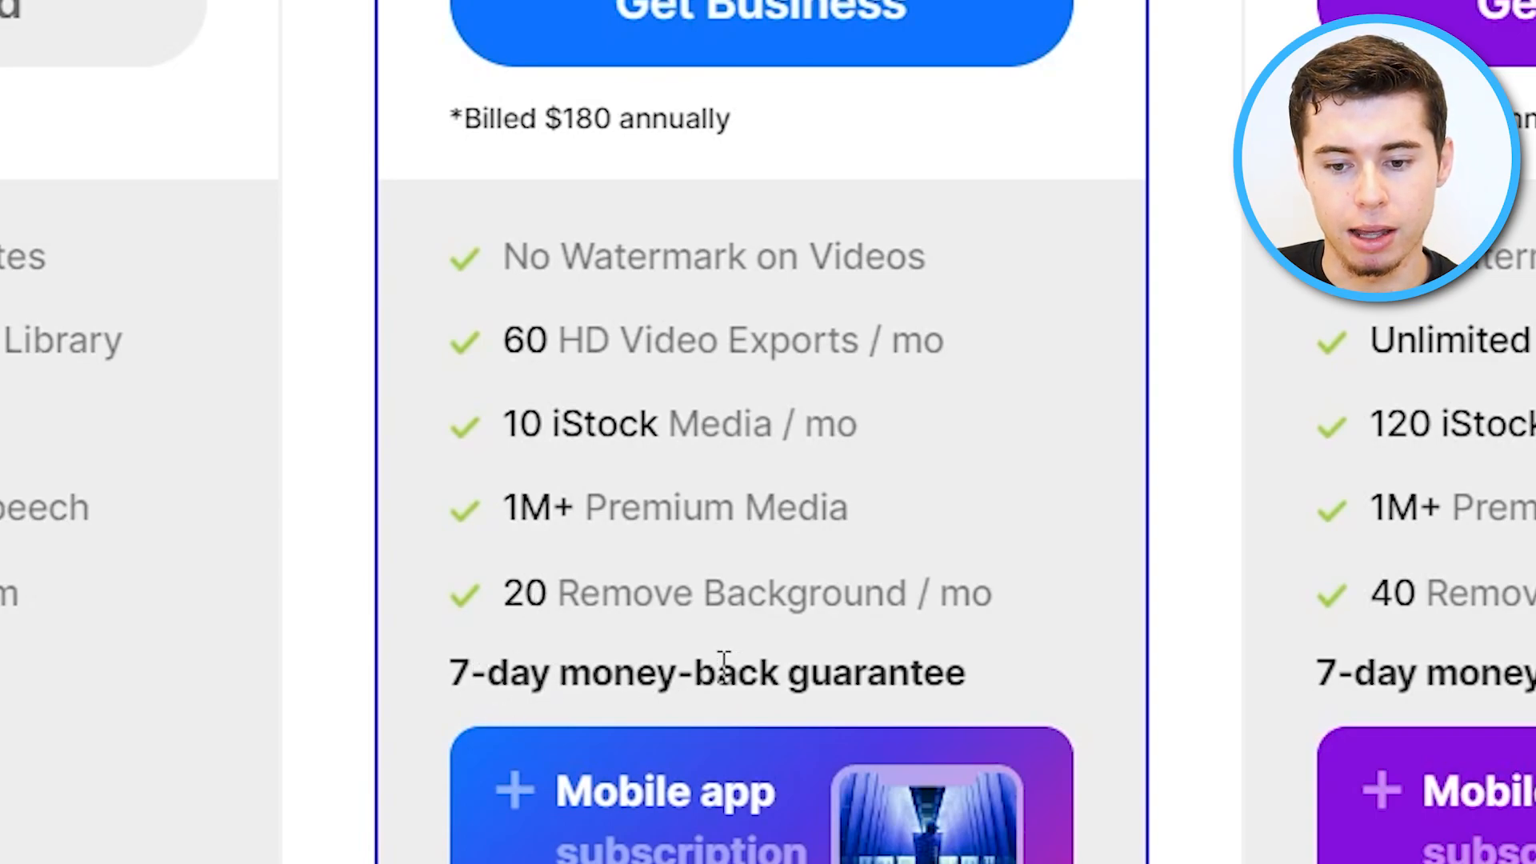
scroll(931, 732, "down", 3)
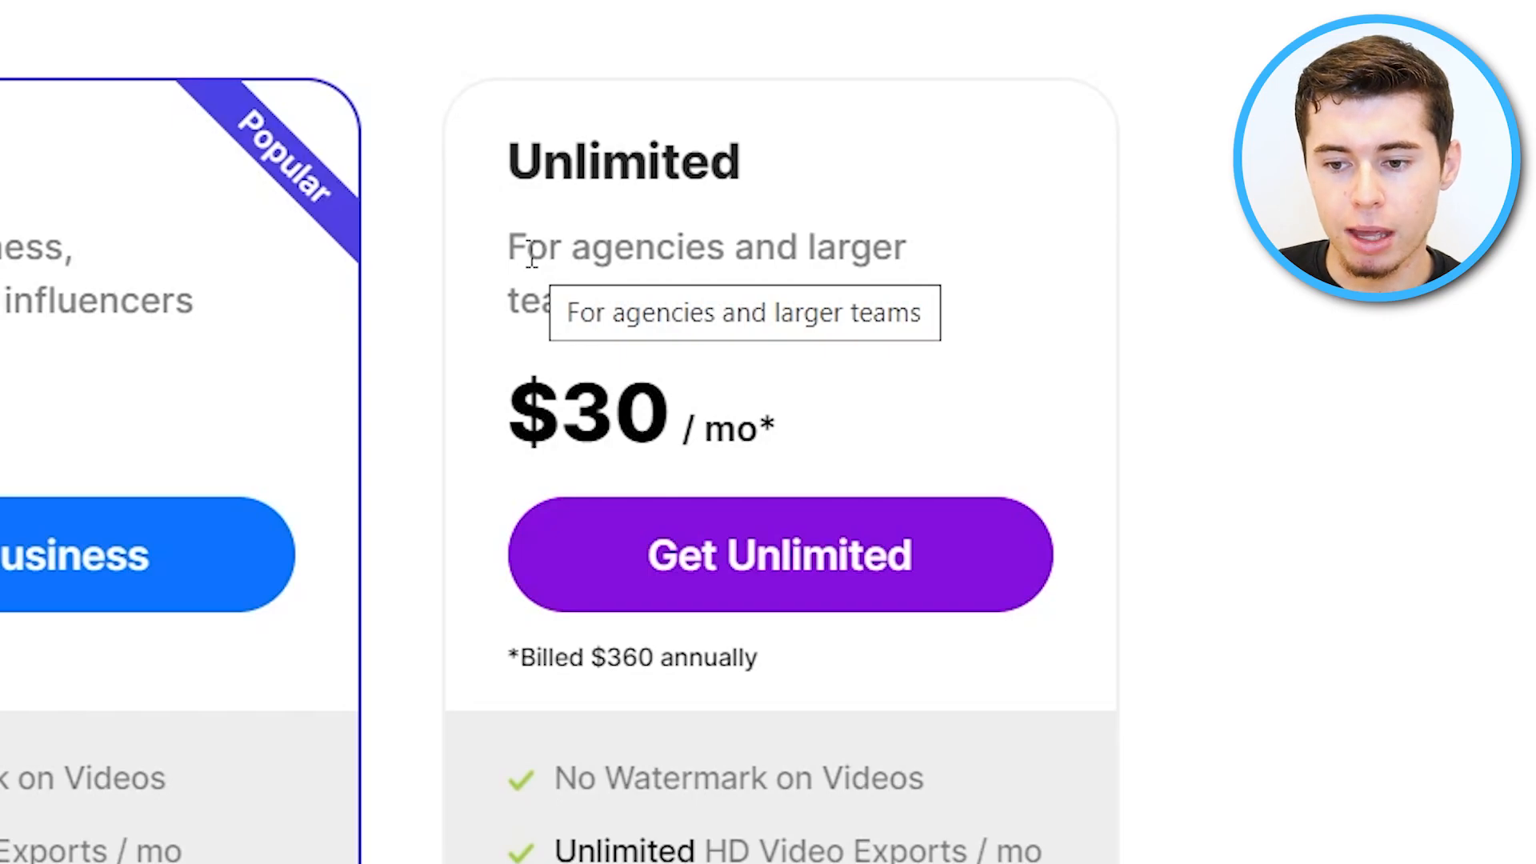
scroll(826, 730, "down", 5)
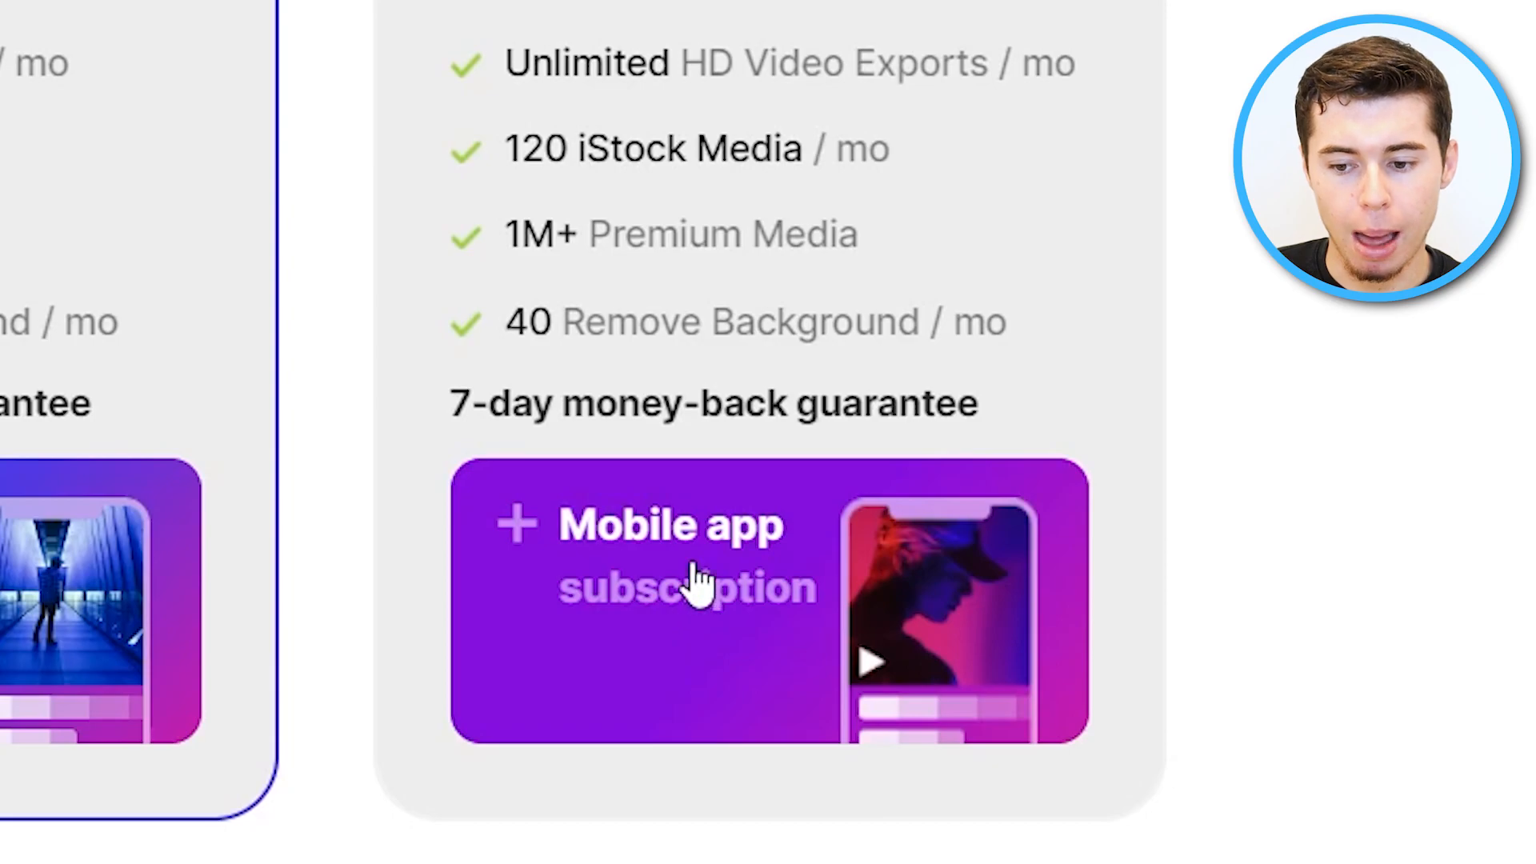
scroll(708, 525, "up", 5)
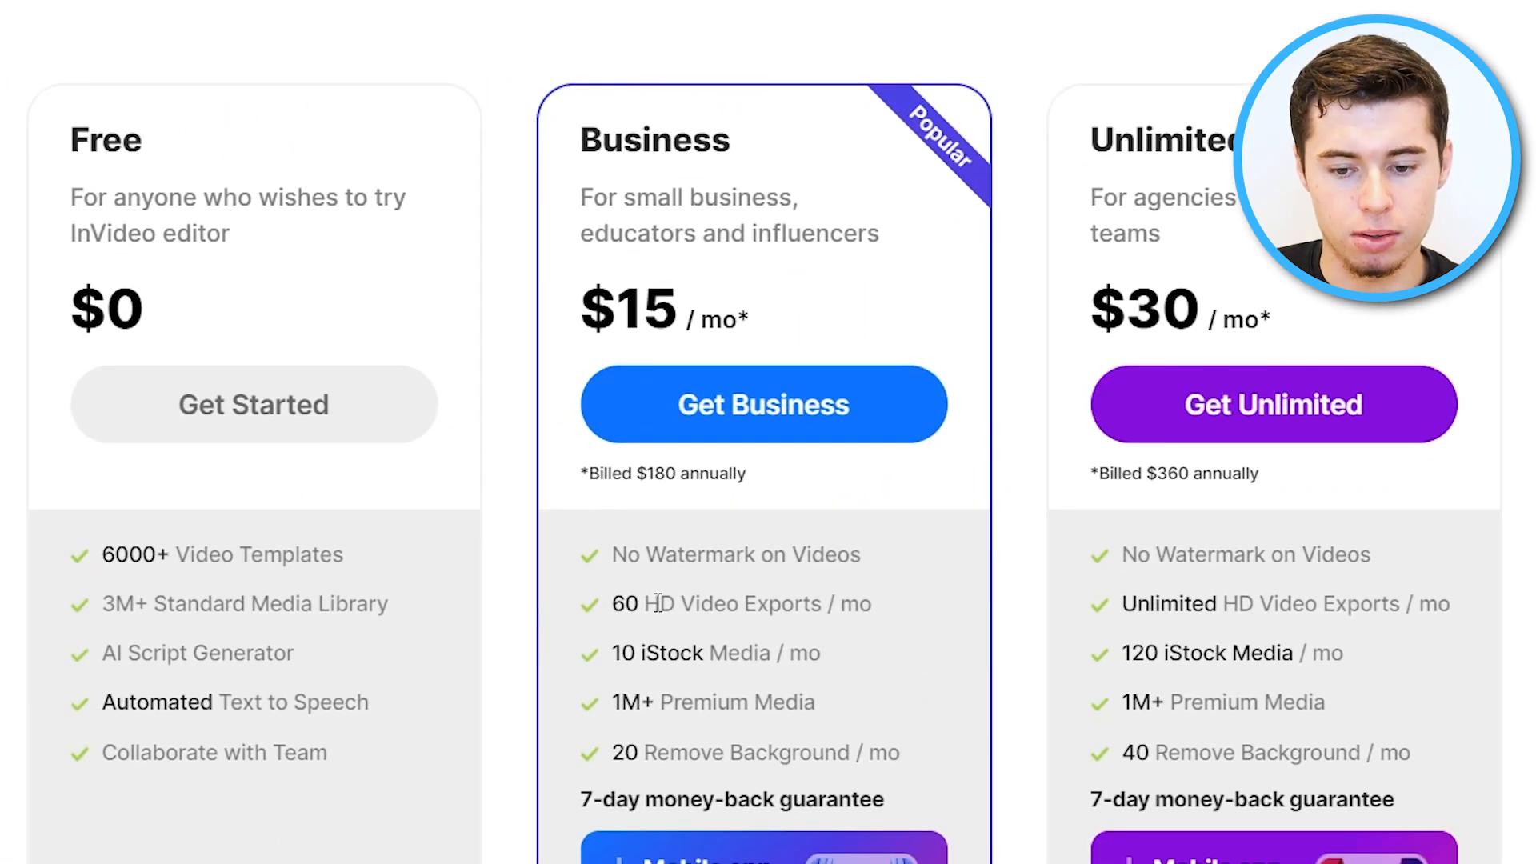
scroll(560, 552, "down", 4)
scroll(280, 296, "up", 4)
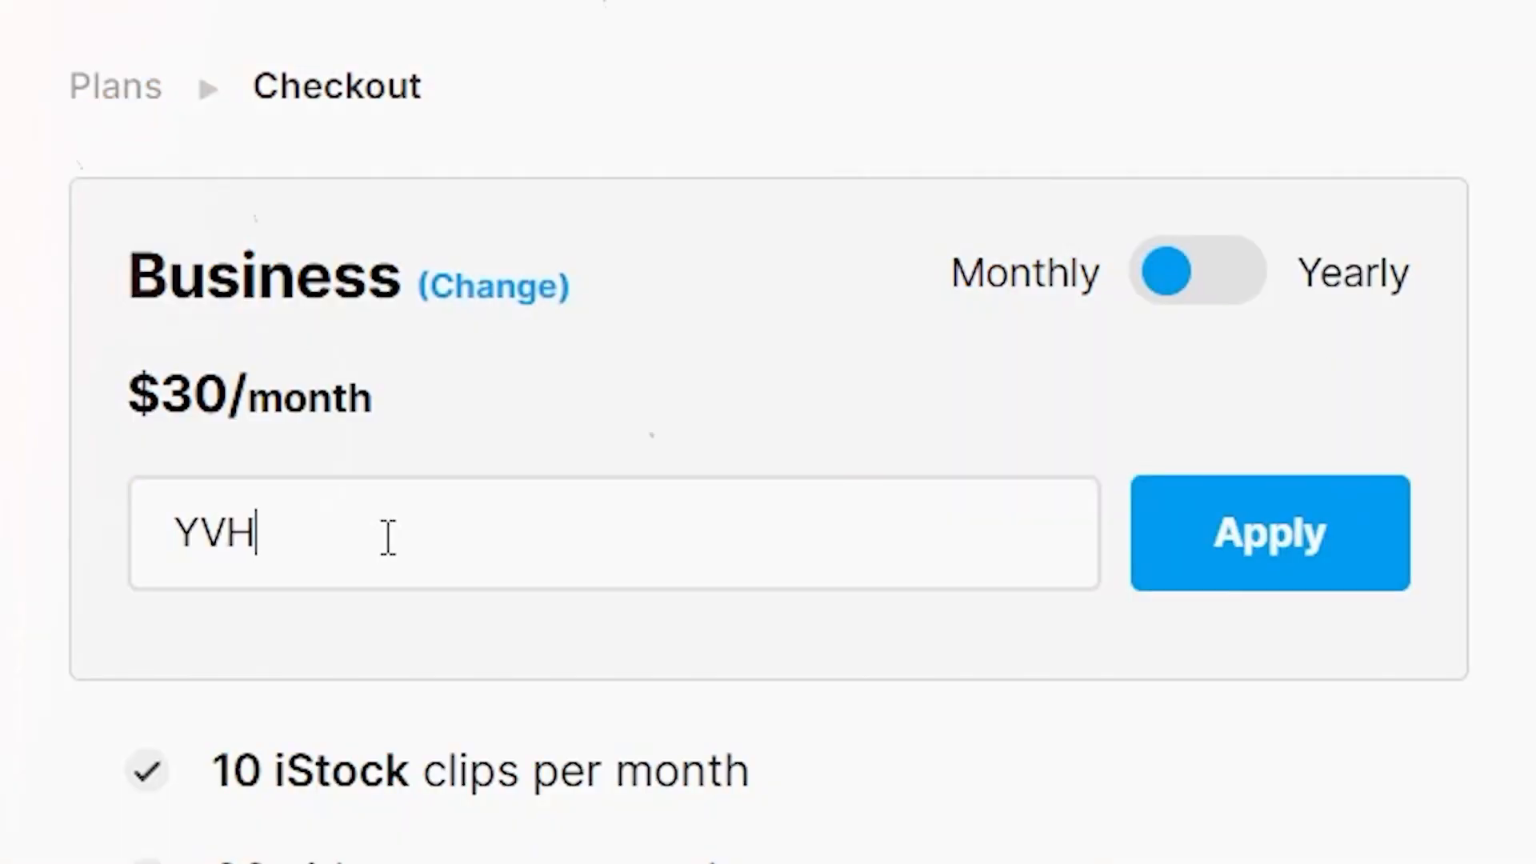
Enter the coupon code YVH25 at the Business plan checkout, apply it, and highlight the applied coupon text.
type("25")
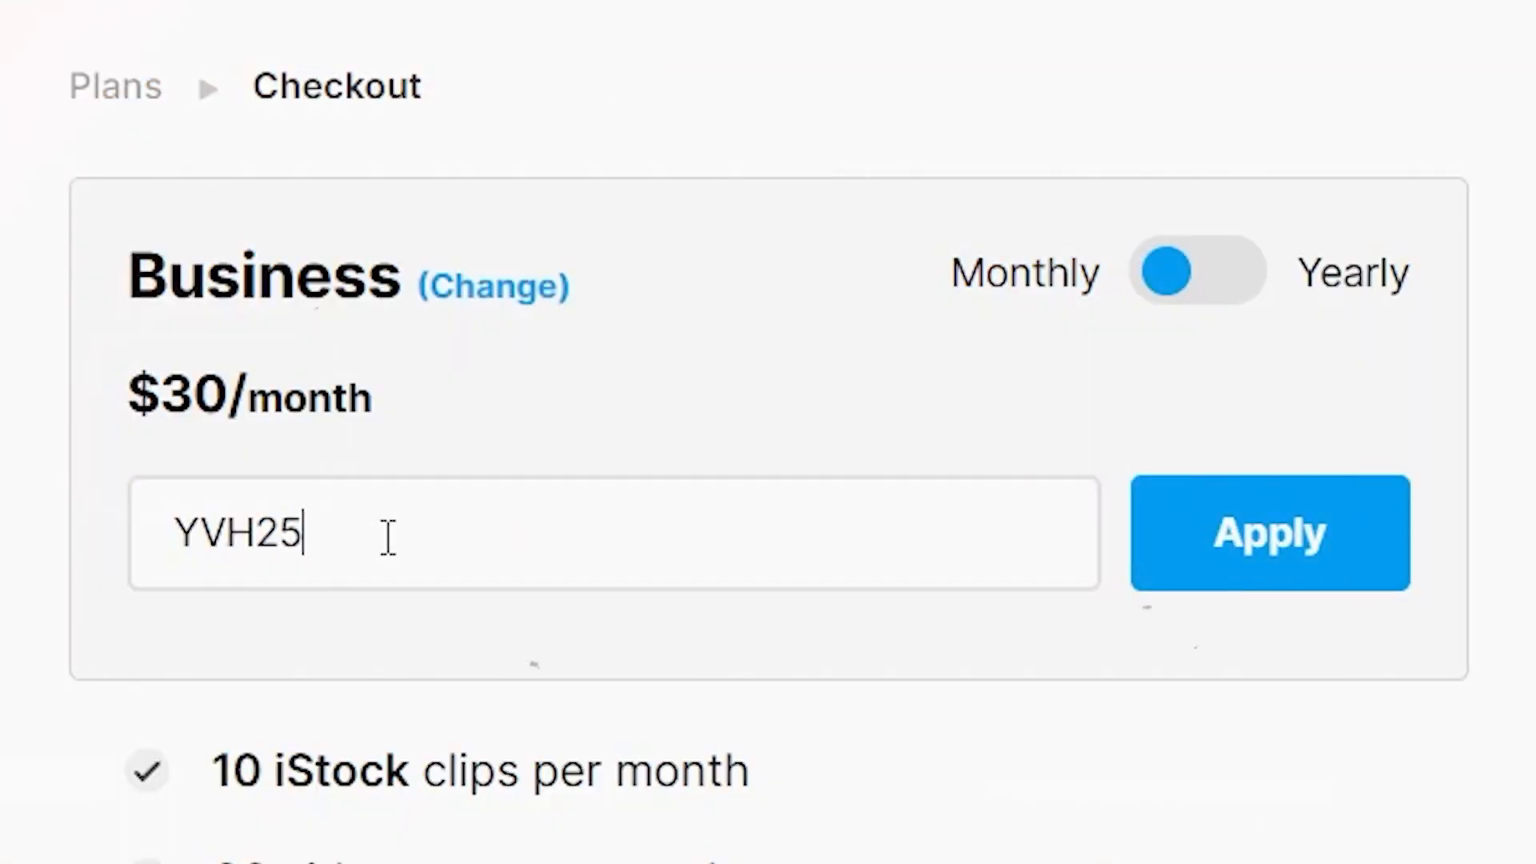
left_click(1294, 559)
left_click_drag(1118, 581, 662, 594)
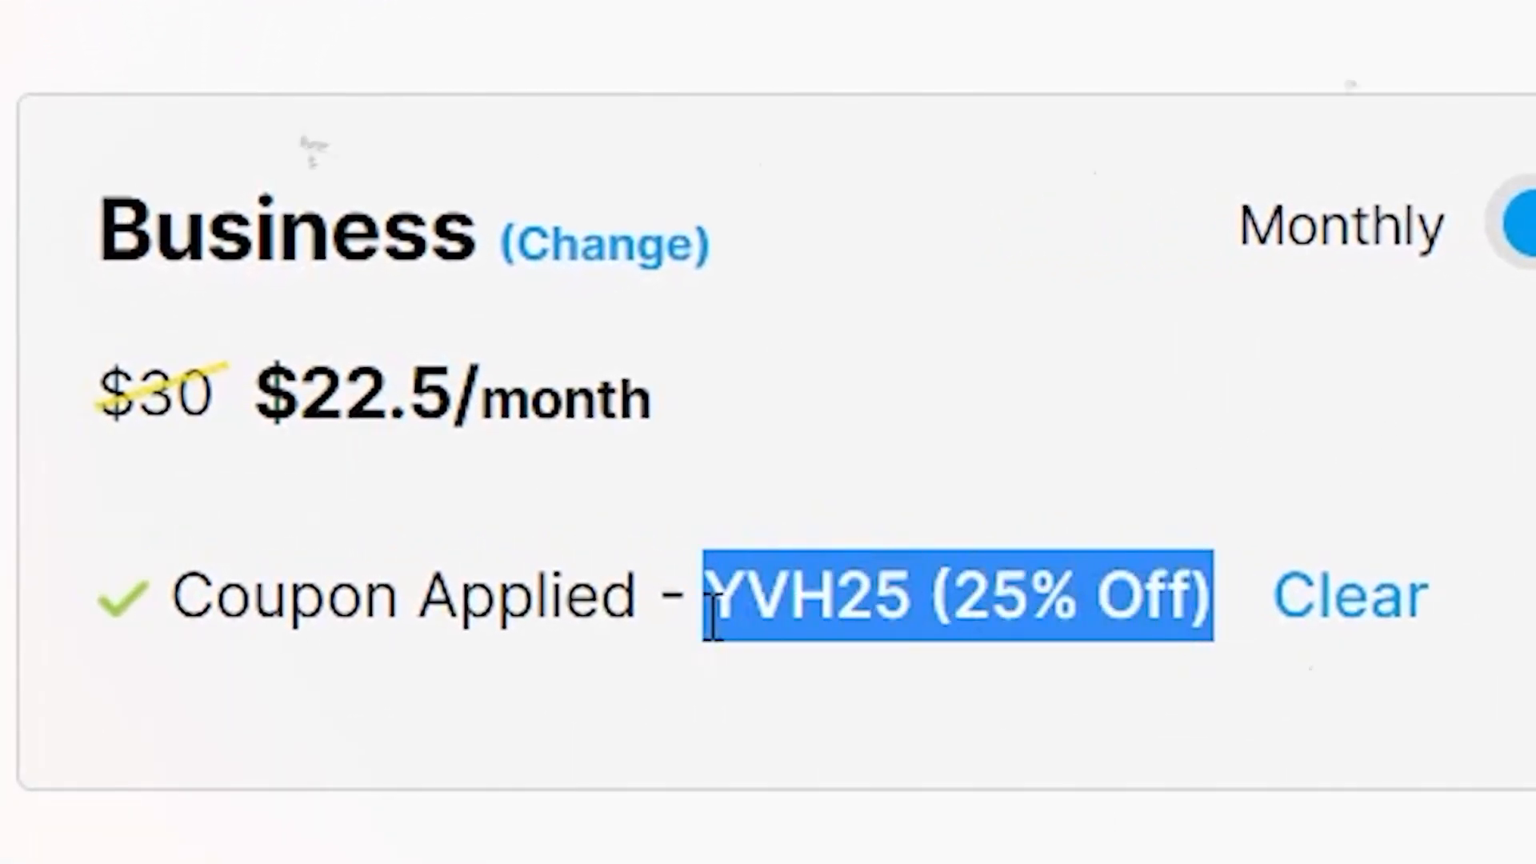